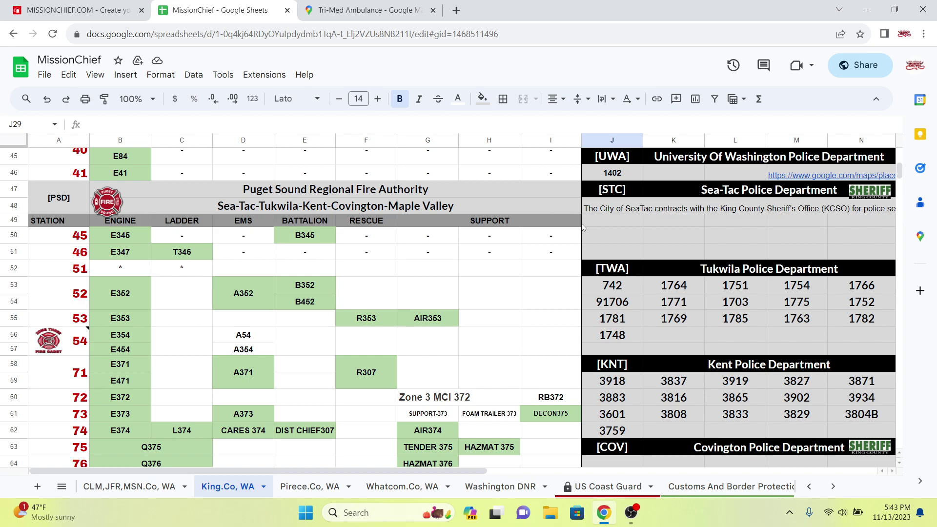
# Look through the fire and police unit rosters in the King County sheet and select the Tukwila Police Department's first unit, 742
pyautogui.scroll(2, 669, 285)
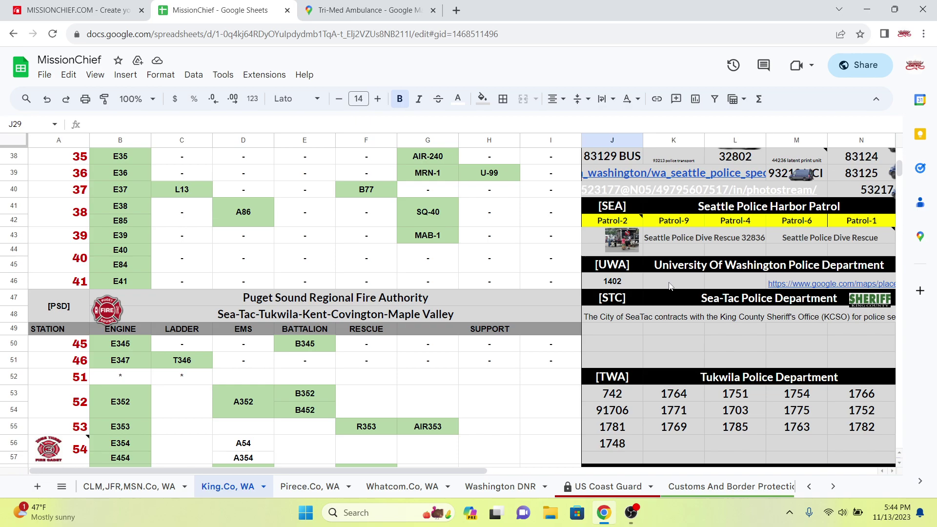
pyautogui.scroll(-1, 673, 262)
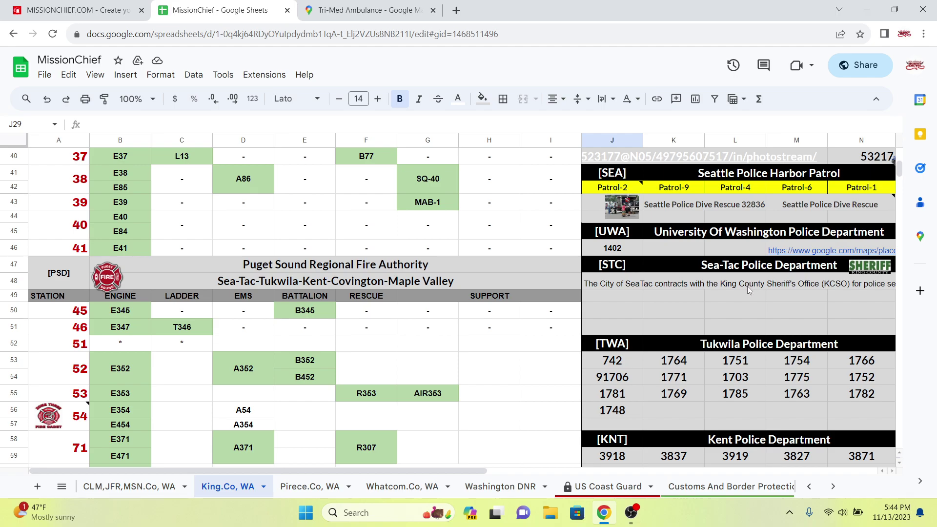
pyautogui.scroll(-2, 715, 288)
pyautogui.scroll(-1, 696, 279)
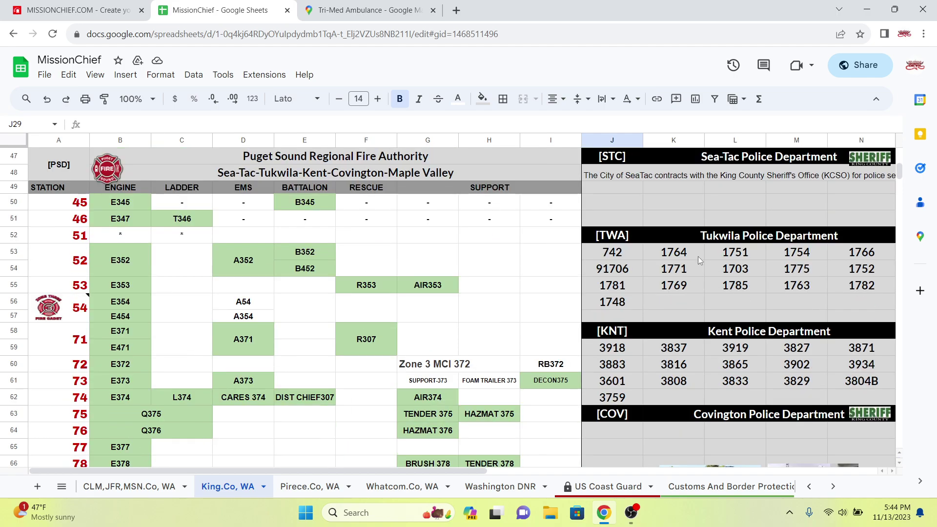
pyautogui.scroll(-2, 712, 294)
pyautogui.scroll(-1, 759, 285)
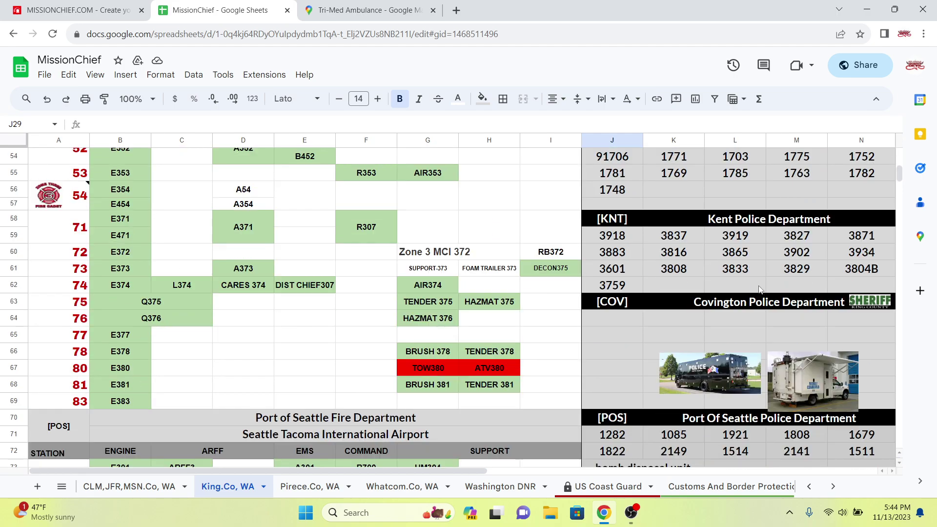
pyautogui.scroll(-1, 695, 291)
pyautogui.scroll(5, 695, 291)
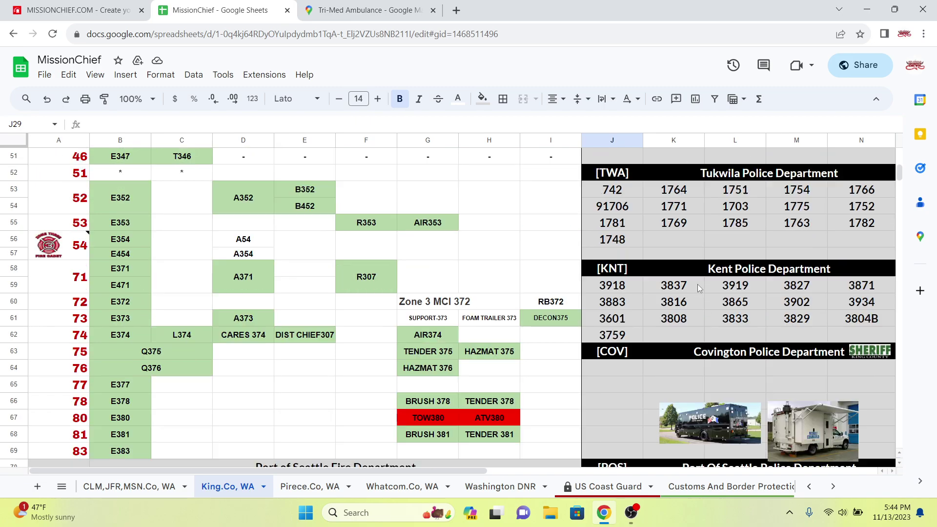
pyautogui.click(639, 273)
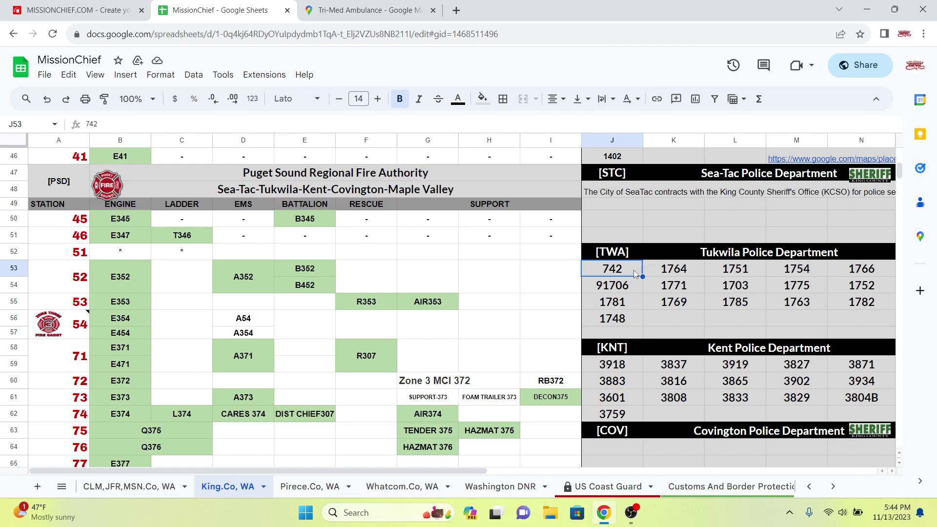
# Switch to MissionChief, find the Tukwila police station on the map and open its vehicle list
pyautogui.click(78, 10)
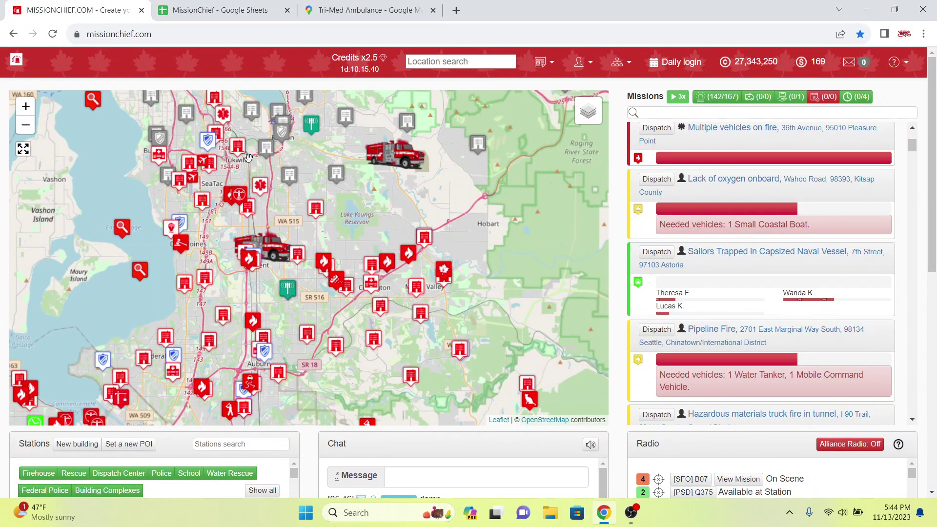
pyautogui.moveTo(208, 142); pyautogui.dragTo(227, 211)
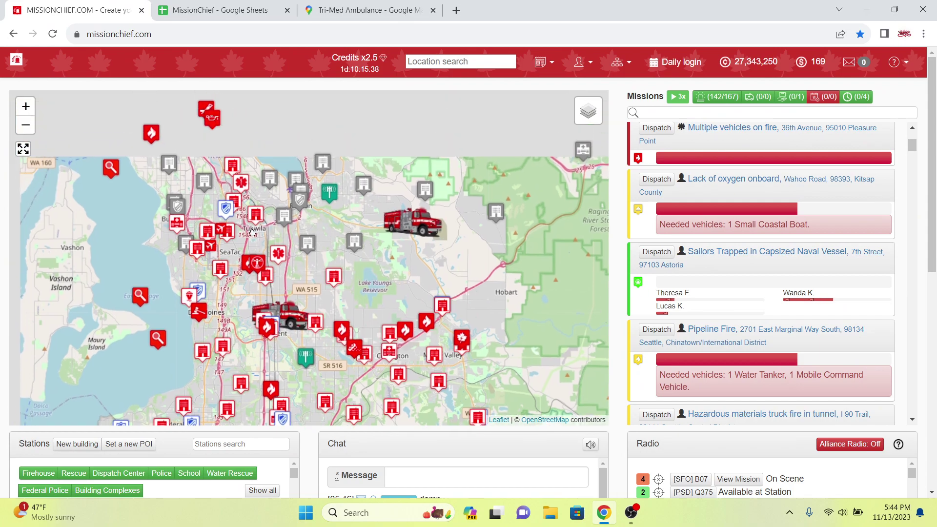
pyautogui.scroll(2, 227, 211)
pyautogui.click(222, 243)
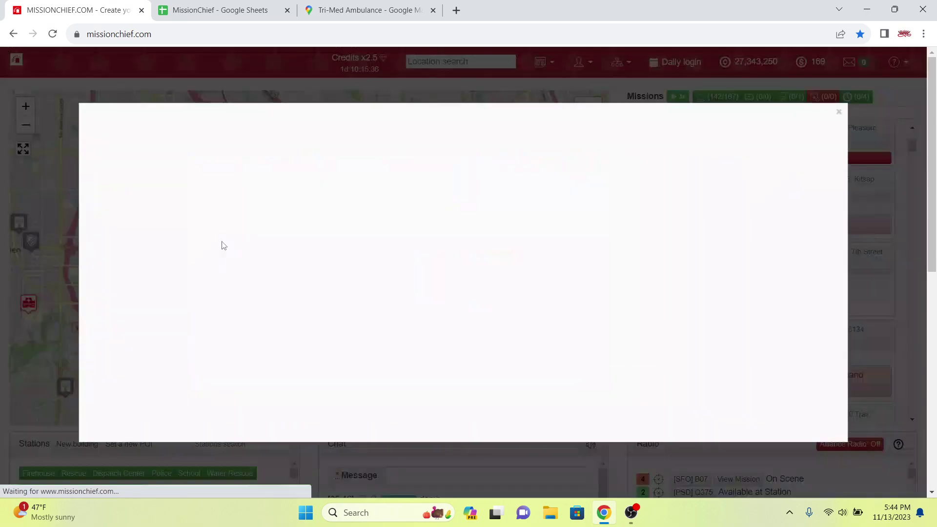
pyautogui.click(219, 10)
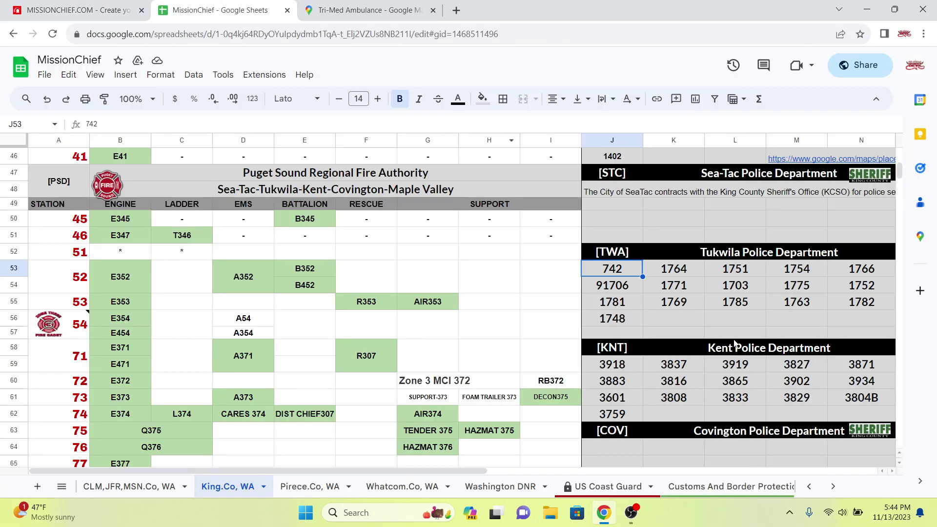
pyautogui.click(133, 6)
pyautogui.scroll(-3, 236, 228)
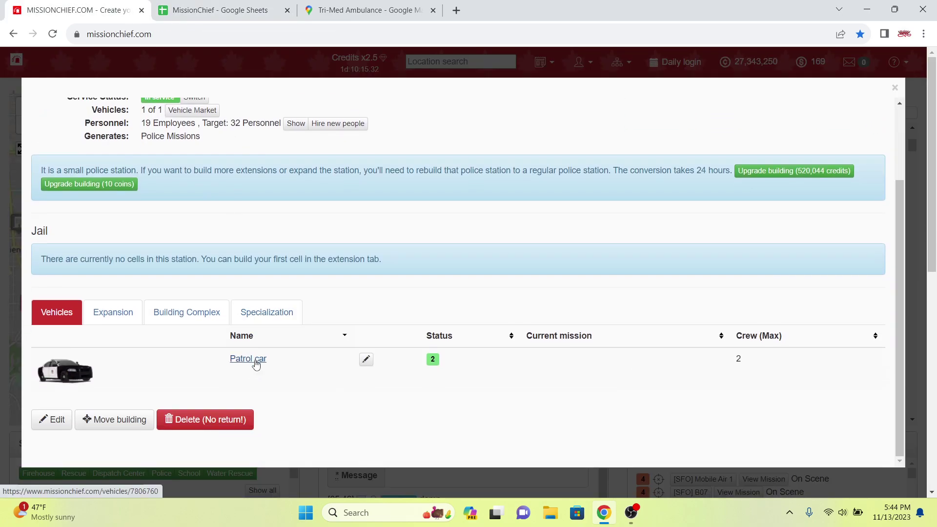
# Change the station's patrol car call sign to [TWA] 742 and save the vehicle
pyautogui.click(65, 371)
pyautogui.click(65, 325)
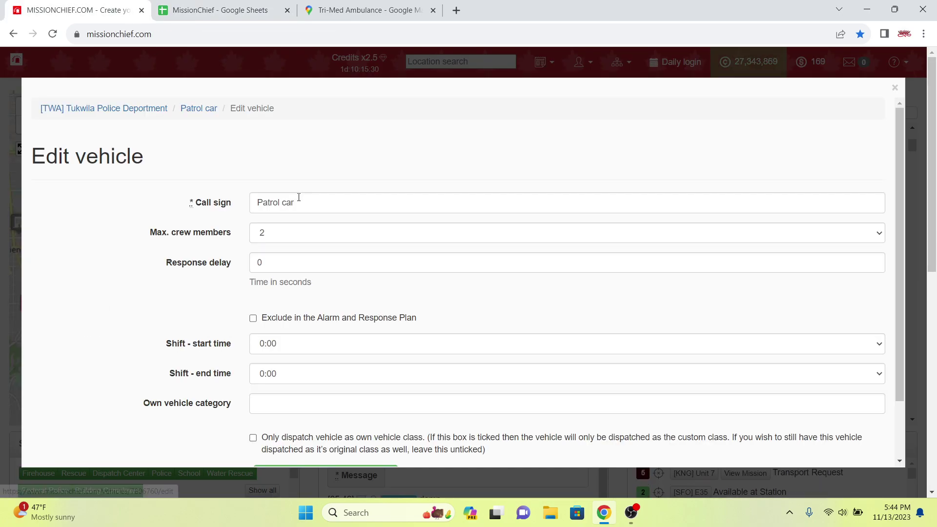
pyautogui.click(220, 10)
pyautogui.click(73, 11)
pyautogui.press('BackSpace')
pyautogui.write('[TW')
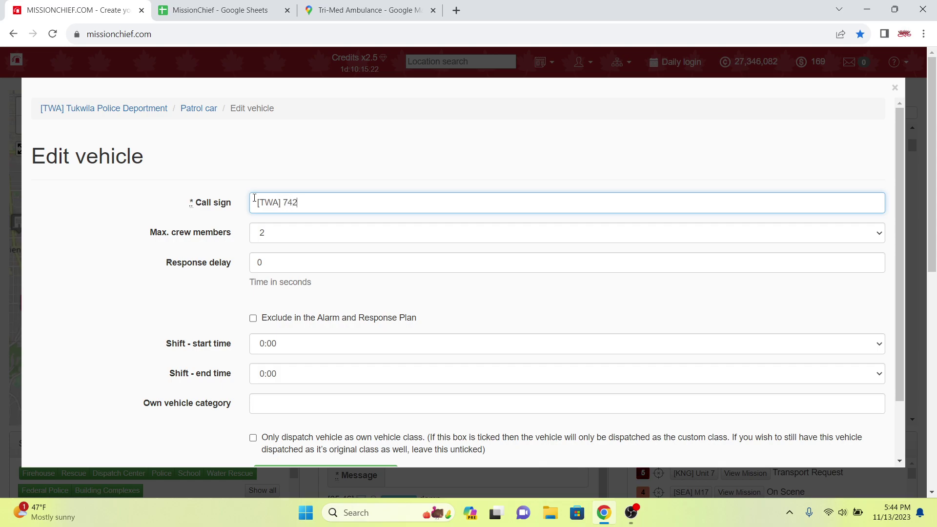
pyautogui.press('Return')
# Return to the Tukwila station page and shade unit 742's cell light green in the Google Sheets roster
pyautogui.click(102, 151)
pyautogui.scroll(-3, 219, 302)
pyautogui.click(220, 11)
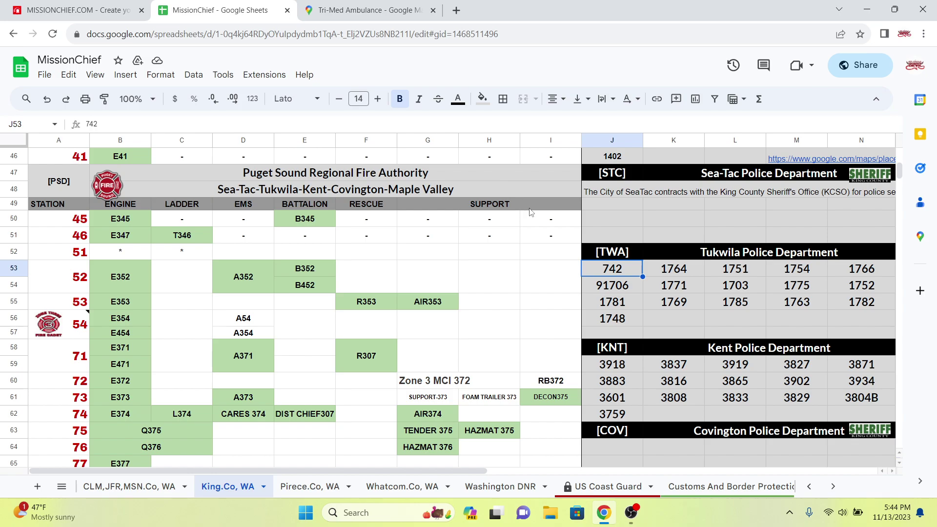
pyautogui.click(482, 99)
pyautogui.click(540, 179)
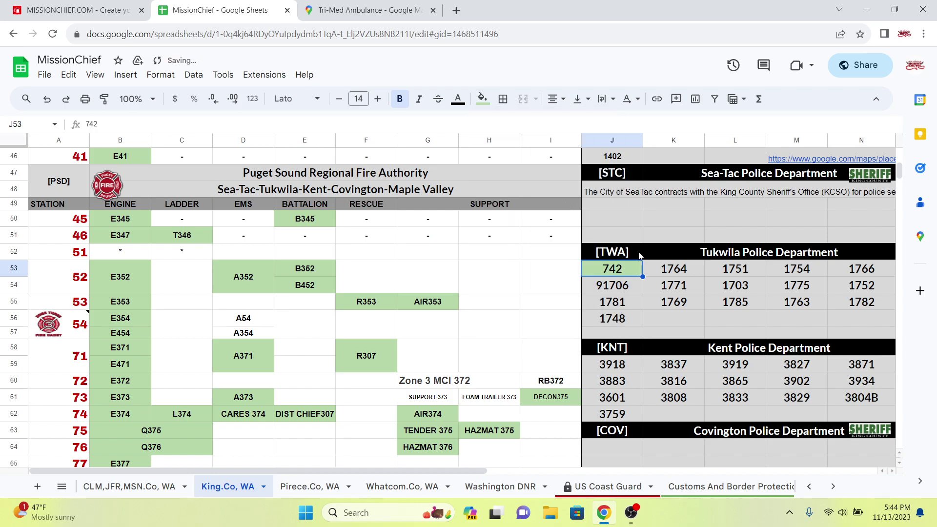
pyautogui.click(673, 303)
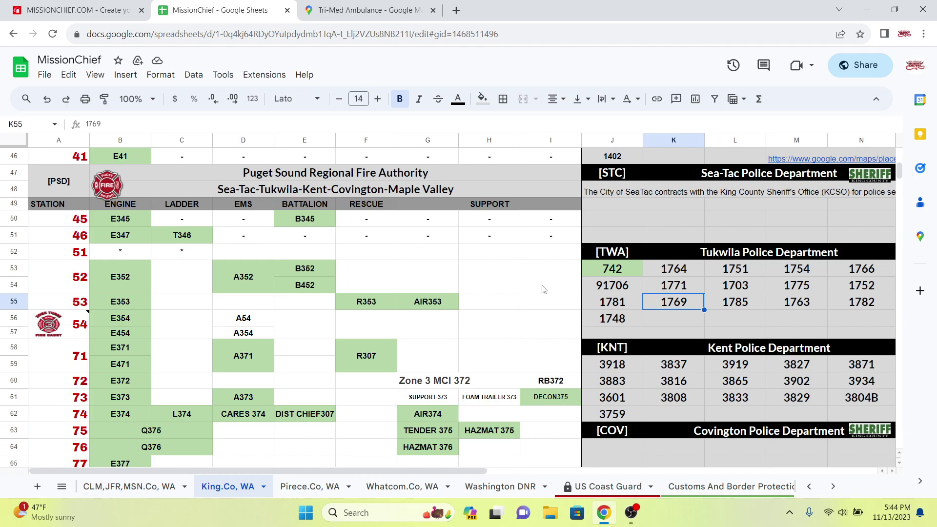
# In MissionChief, order the Tukwila station's upgrade to a regular police station for 520,044 credits
pyautogui.click(78, 9)
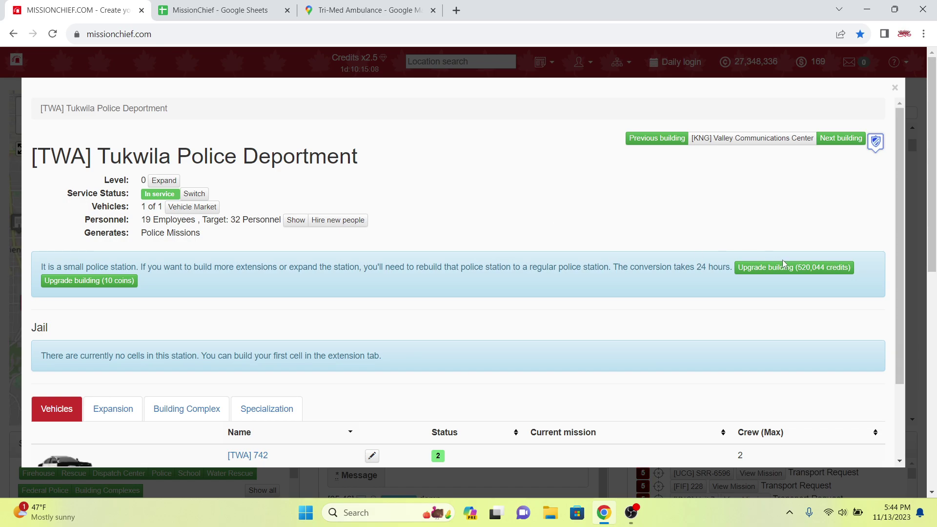
pyautogui.click(794, 269)
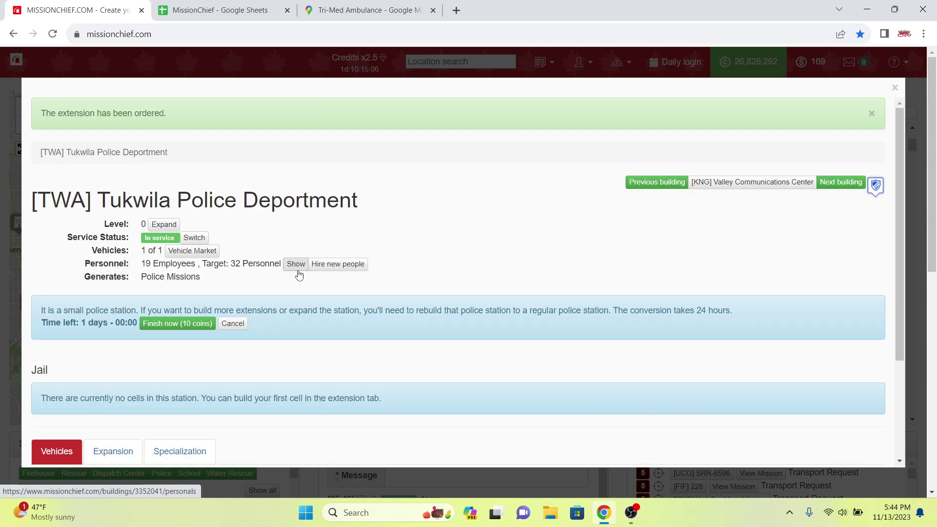
pyautogui.click(192, 10)
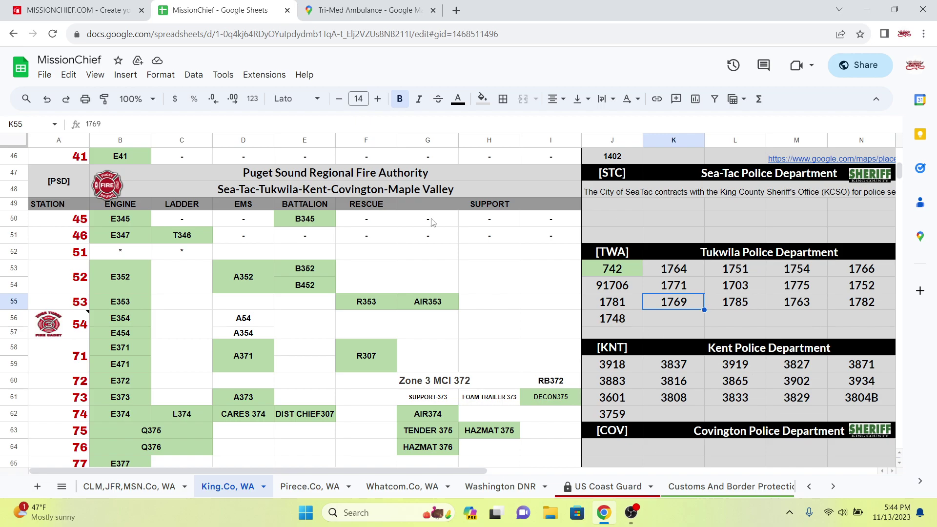
pyautogui.click(117, 10)
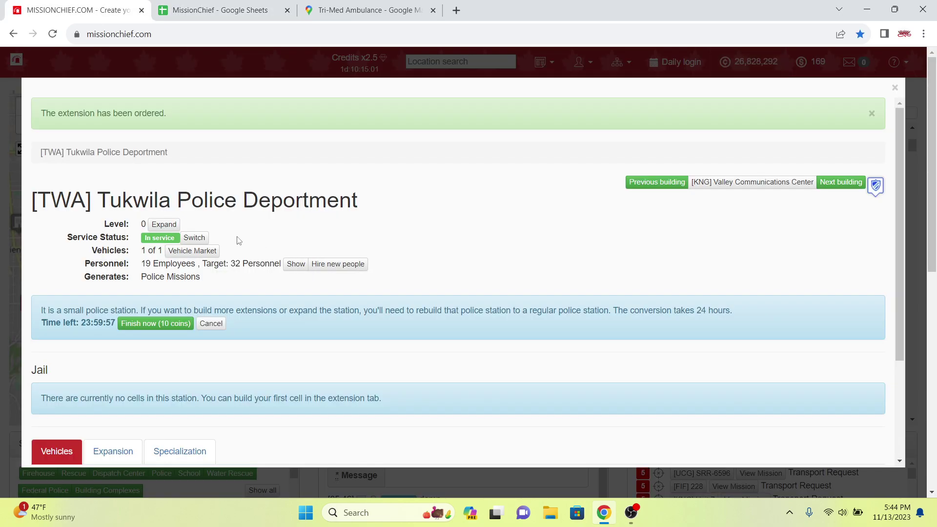
# Expand the Tukwila police station directly to level 5 using credits
pyautogui.click(164, 224)
pyautogui.click(194, 9)
pyautogui.click(104, 5)
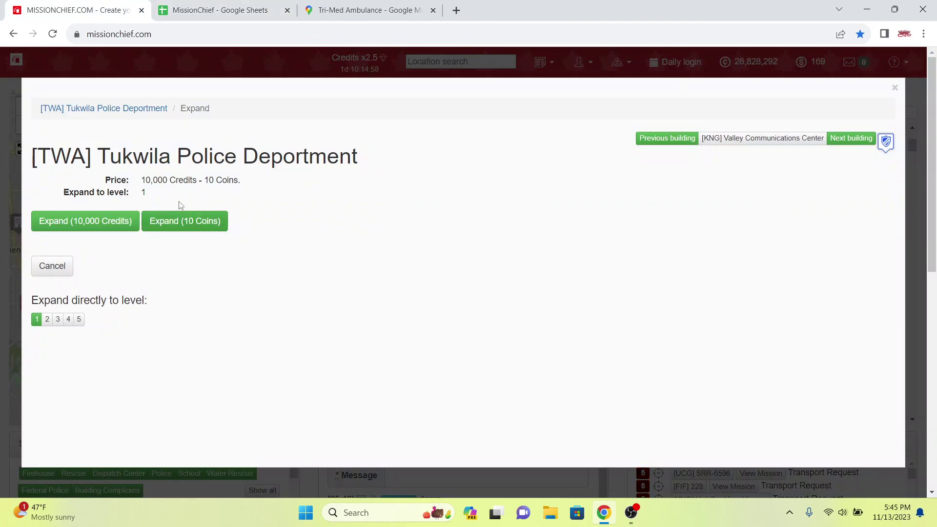
pyautogui.click(79, 320)
pyautogui.click(89, 233)
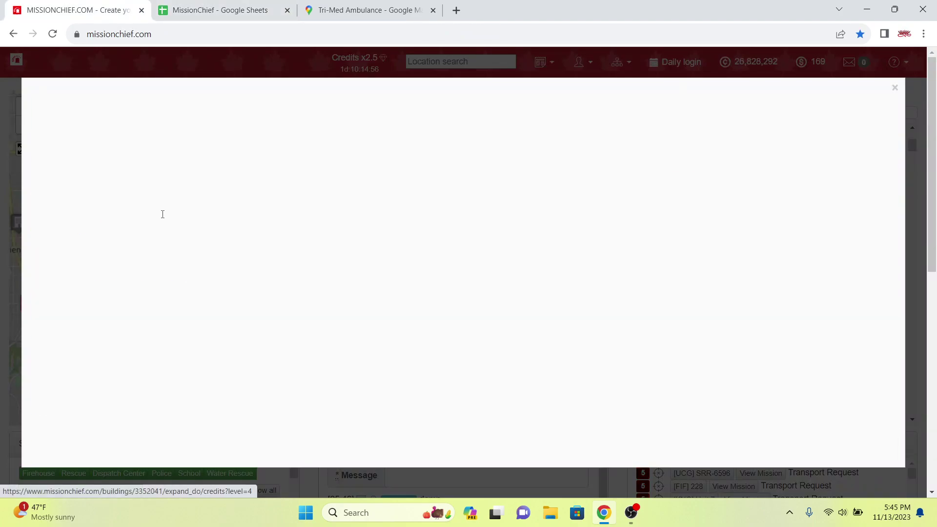
# Buy five patrol cars for the Tukwila station at 5,000 credits each
pyautogui.click(185, 127)
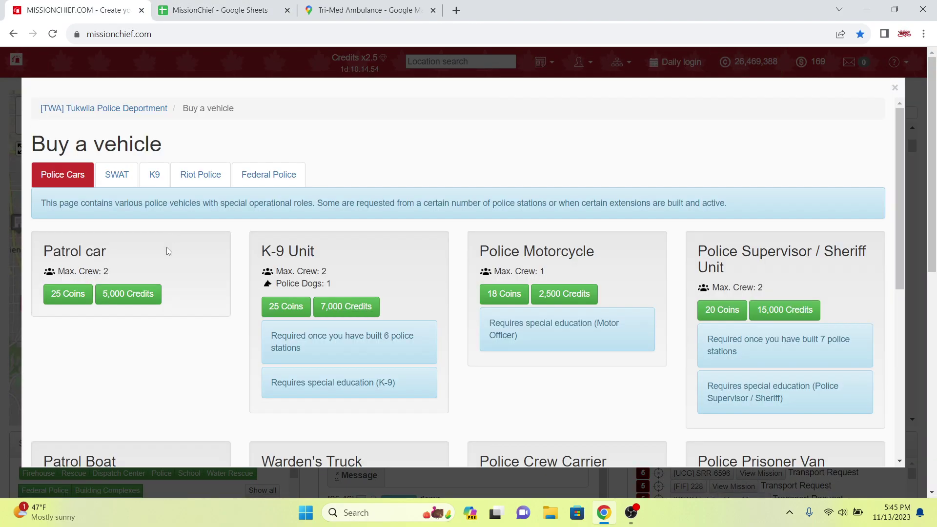
pyautogui.click(145, 293)
pyautogui.click(152, 348)
pyautogui.click(152, 348)
pyautogui.click(153, 349)
pyautogui.click(154, 350)
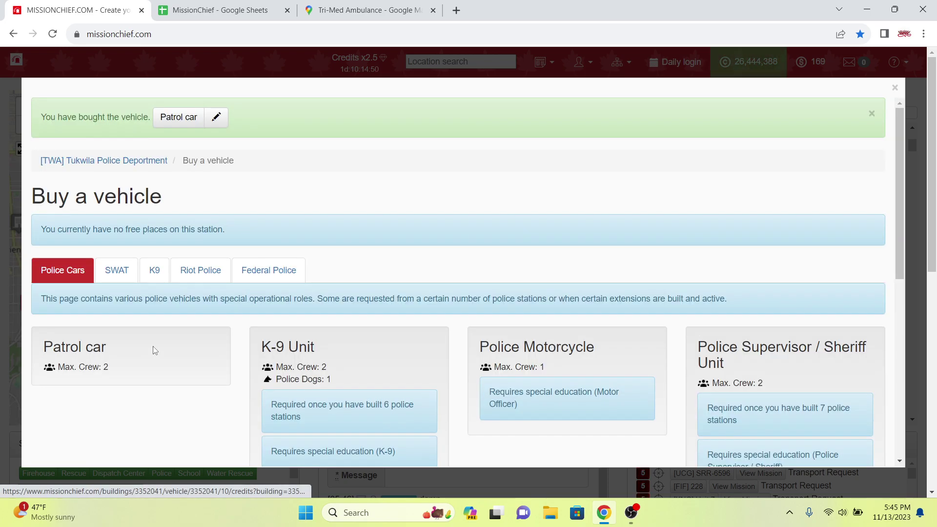
# Open the newly bought patrol car, replace its call sign with the prefix [TWA] and save it
pyautogui.hotkey('ctrl', 'Tab')
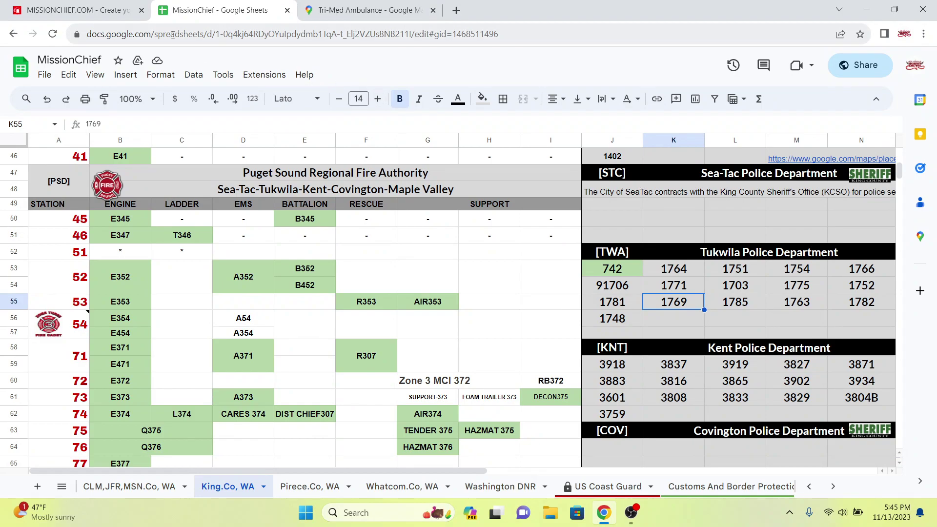
pyautogui.click(148, 5)
pyautogui.tripleClick(291, 201)
pyautogui.write('[T')
pyautogui.click(290, 203)
pyautogui.write('[TWA')
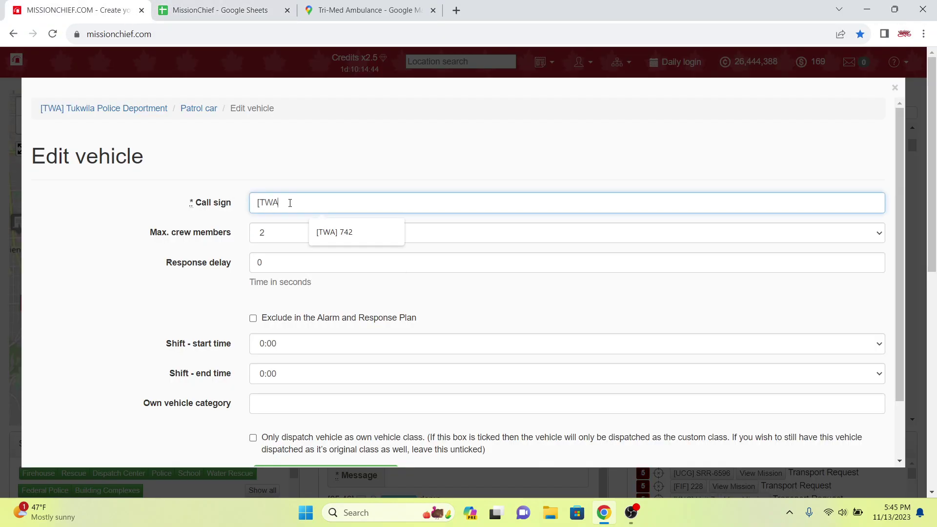
pyautogui.write(']')
pyautogui.tripleClick(290, 203)
pyautogui.press('Return')
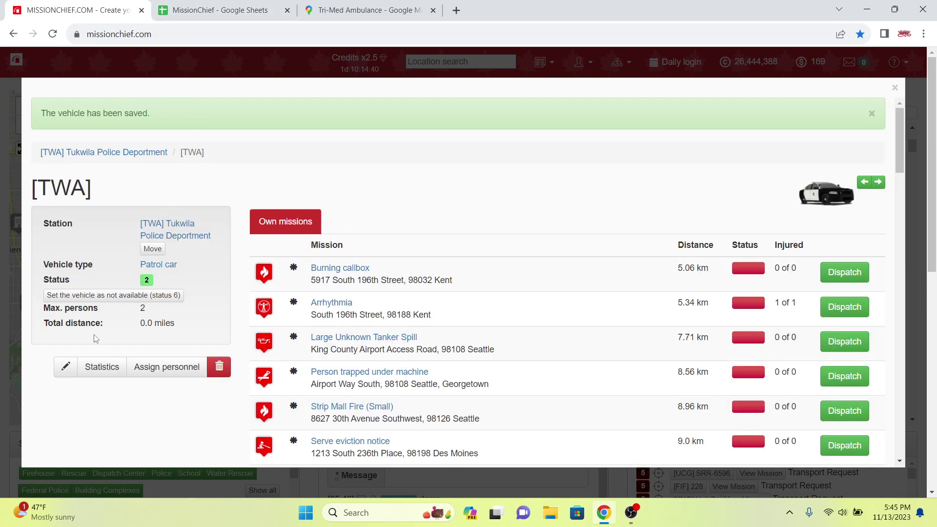
# Check the roster for the next Tukwila unit number and save the car's call sign as [TWA] 1764
pyautogui.hotkey('ctrl', 'Tab')
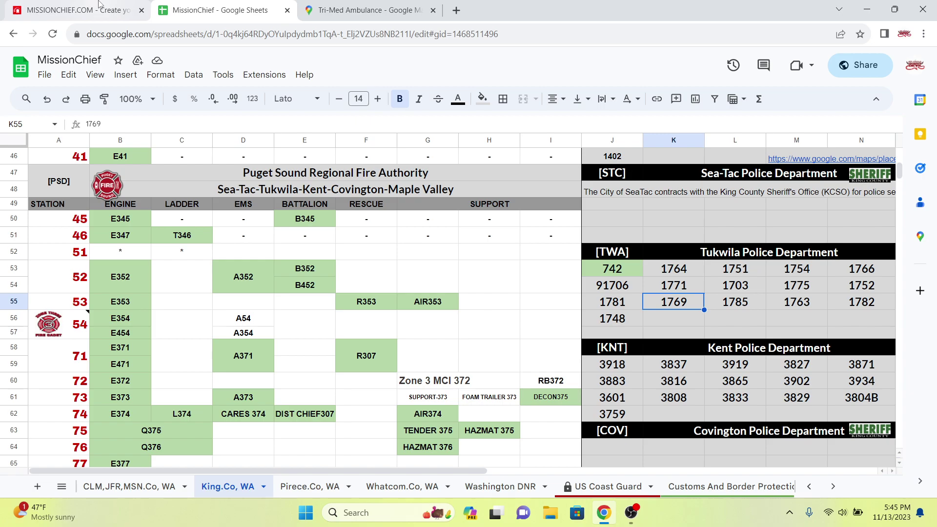
pyautogui.click(99, 4)
pyautogui.hotkey('ctrl', 'Tab')
pyautogui.click(44, 4)
pyautogui.click(325, 202)
pyautogui.write('176')
pyautogui.press('Return')
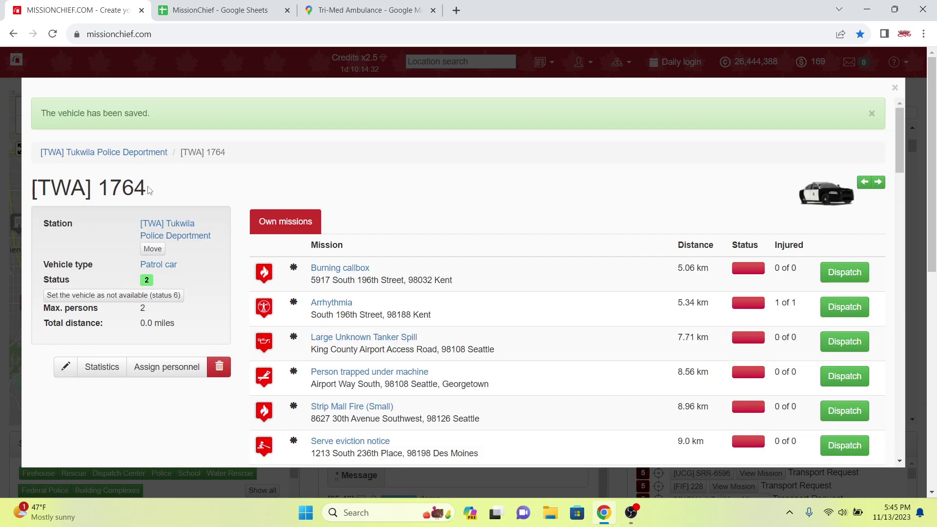
# Open the next unnamed patrol car from the Tukwila station and replace its call sign with the prefix [TWA]
pyautogui.click(122, 156)
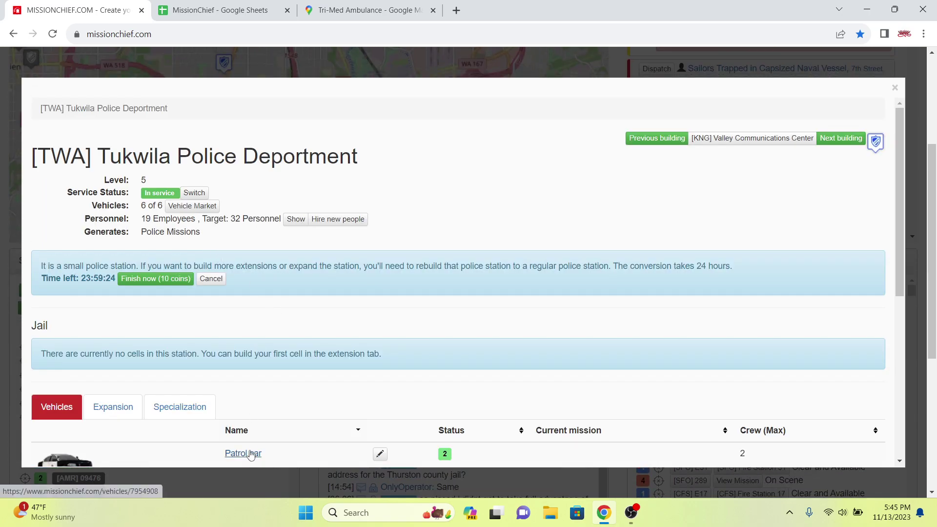
pyautogui.click(240, 449)
pyautogui.click(66, 323)
pyautogui.tripleClick(396, 196)
pyautogui.click(376, 191)
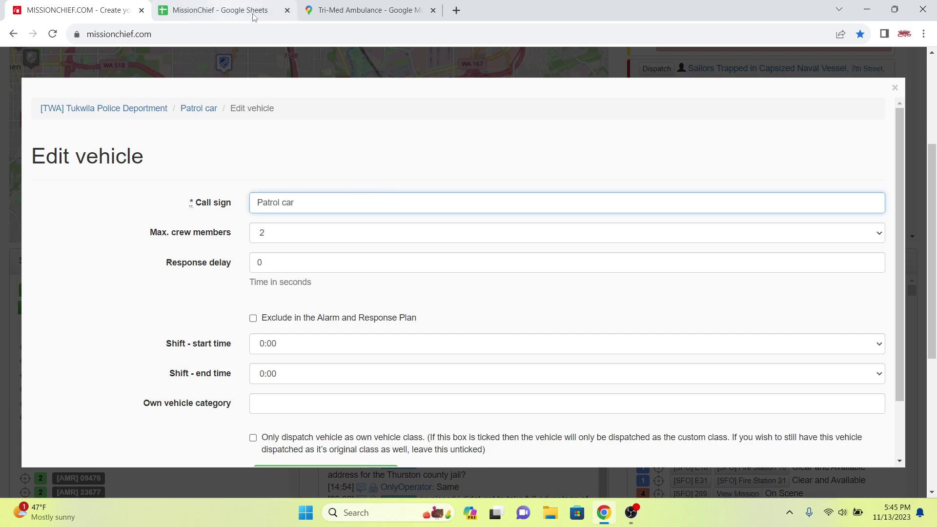
pyautogui.press('BackSpace')
pyautogui.press('BackSpace')
pyautogui.press('BackSpace')
pyautogui.press('BackSpace')
pyautogui.press('BackSpace')
pyautogui.press('BackSpace')
pyautogui.press('BackSpace')
pyautogui.press('BackSpace')
pyautogui.press('BackSpace')
pyautogui.press('BackSpace')
pyautogui.write('[TWA')
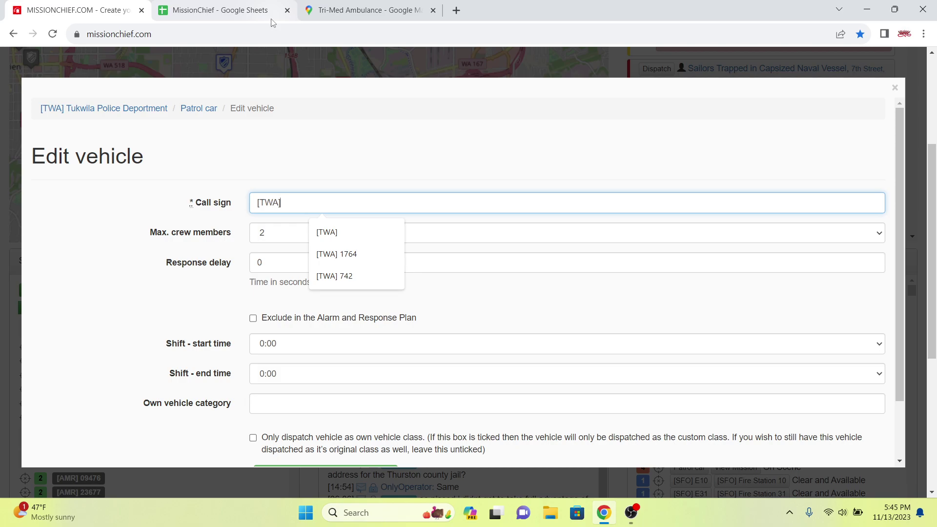
# Look up the following unit number in the roster, complete the call sign as [TWA] 1751 and save the vehicle
pyautogui.tripleClick(330, 207)
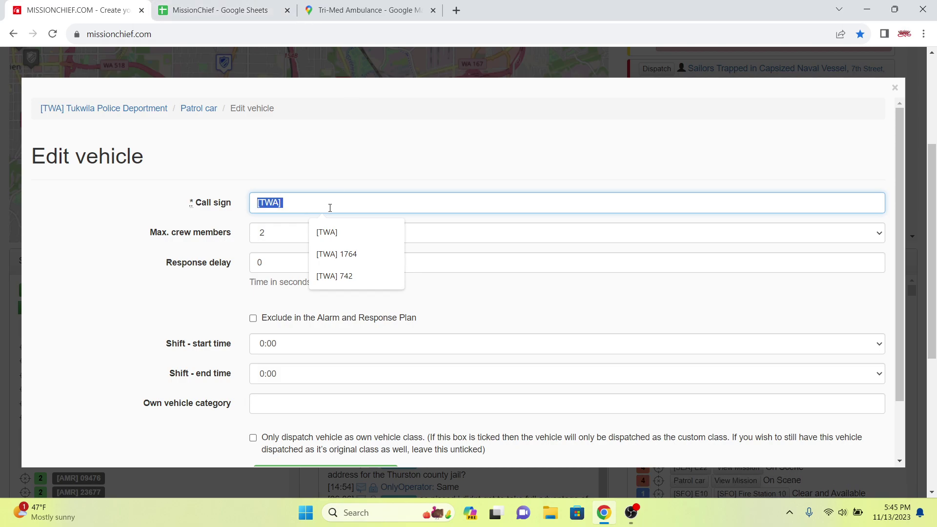
pyautogui.click(214, 6)
pyautogui.click(74, 10)
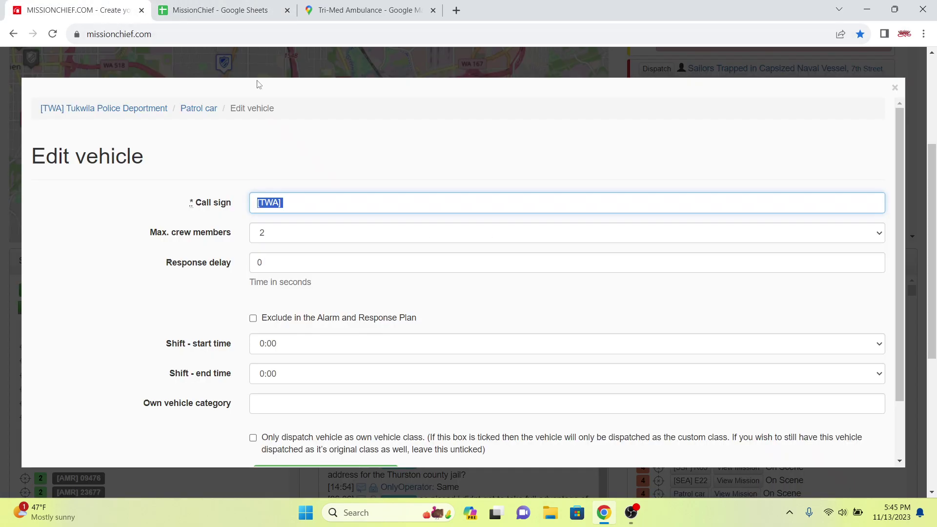
pyautogui.click(240, 5)
pyautogui.click(76, 6)
pyautogui.click(328, 202)
pyautogui.write('1751')
pyautogui.press('Return')
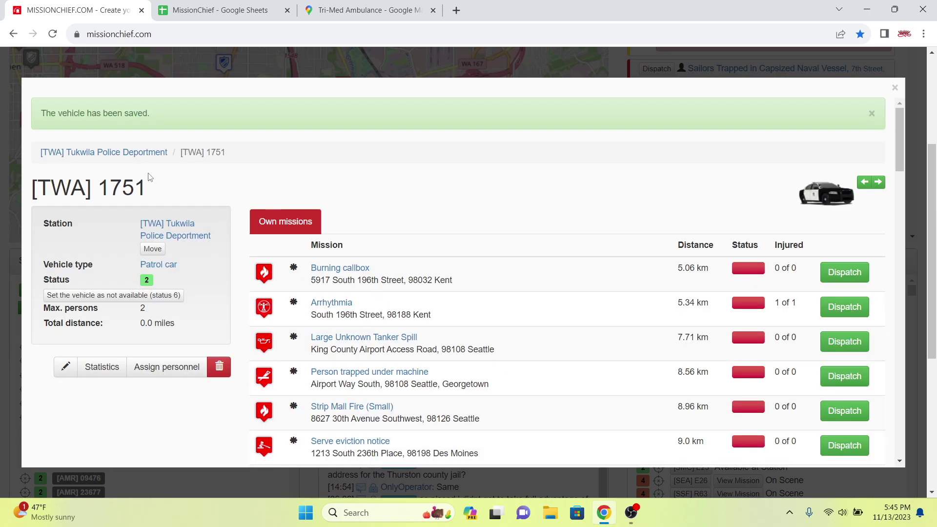
# Open the next unnamed Tukwila patrol car, check the roster for its unit number and save its call sign as [TWA] 1754
pyautogui.click(117, 160)
pyautogui.scroll(-3, 251, 364)
pyautogui.click(244, 336)
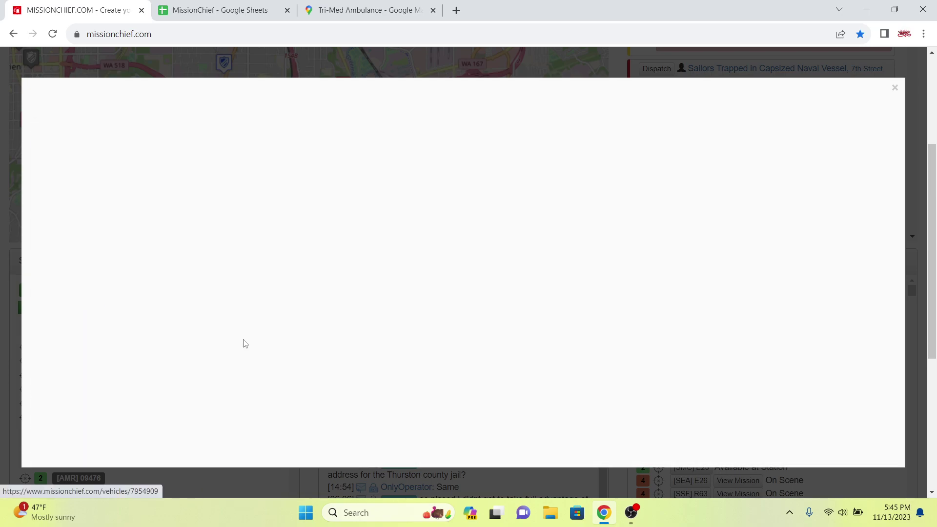
pyautogui.tripleClick(315, 199)
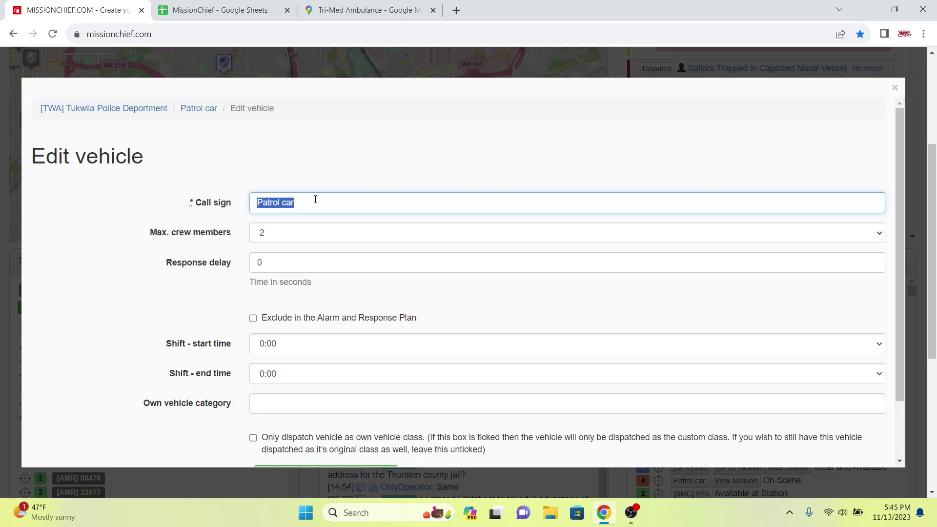
pyautogui.click(220, 9)
pyautogui.click(88, 10)
pyautogui.write('[TWA] 1754')
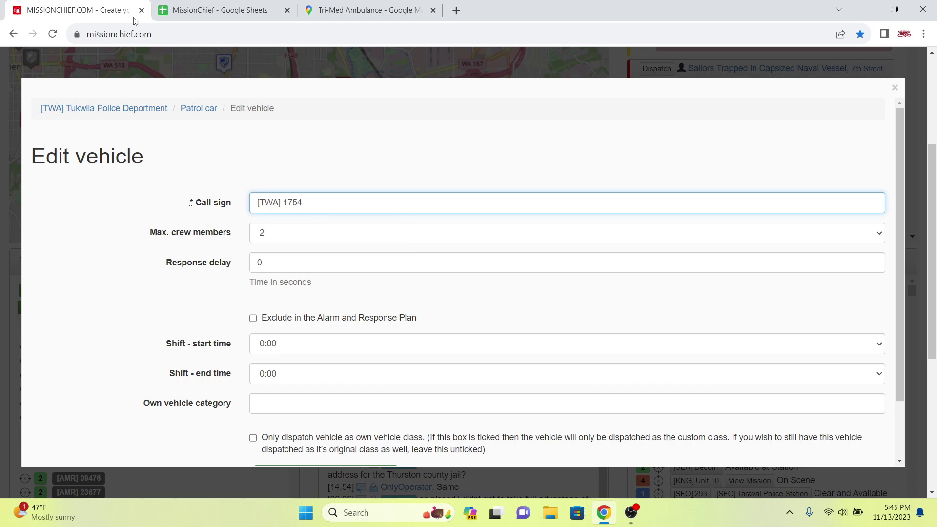
pyautogui.press('Return')
# Look up the following roster number and save the next unnamed Tukwila patrol car's call sign as [TWA] 1766
pyautogui.hotkey('ctrl', 'Tab')
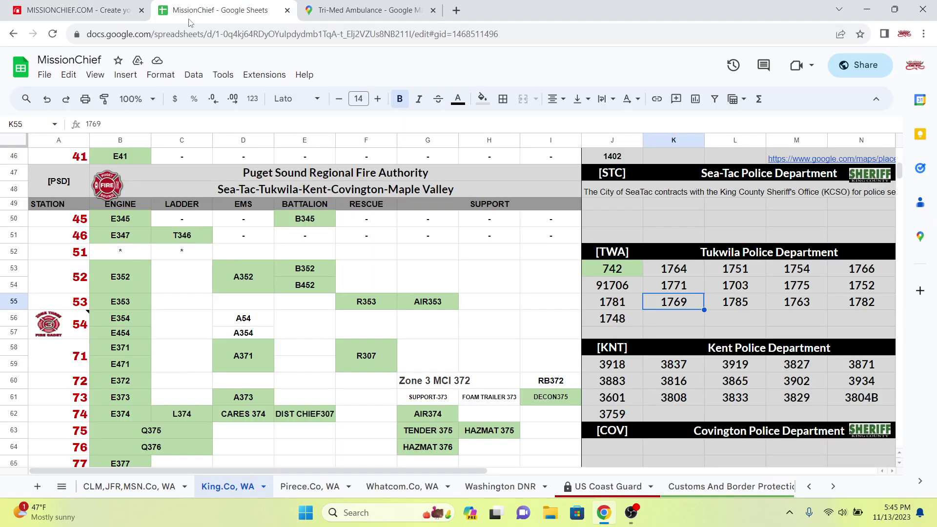
pyautogui.click(50, 9)
pyautogui.click(163, 282)
pyautogui.scroll(-3, 158, 290)
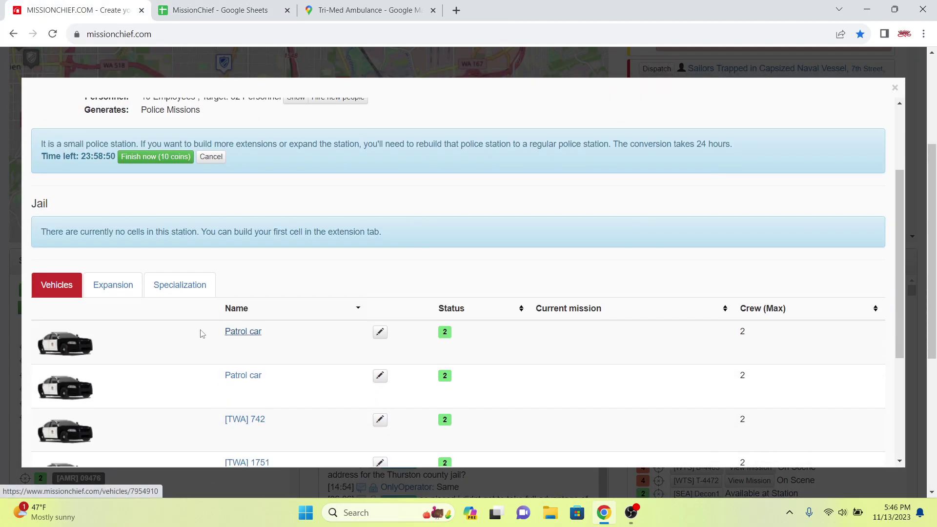
pyautogui.click(222, 328)
pyautogui.click(289, 177)
pyautogui.tripleClick(299, 201)
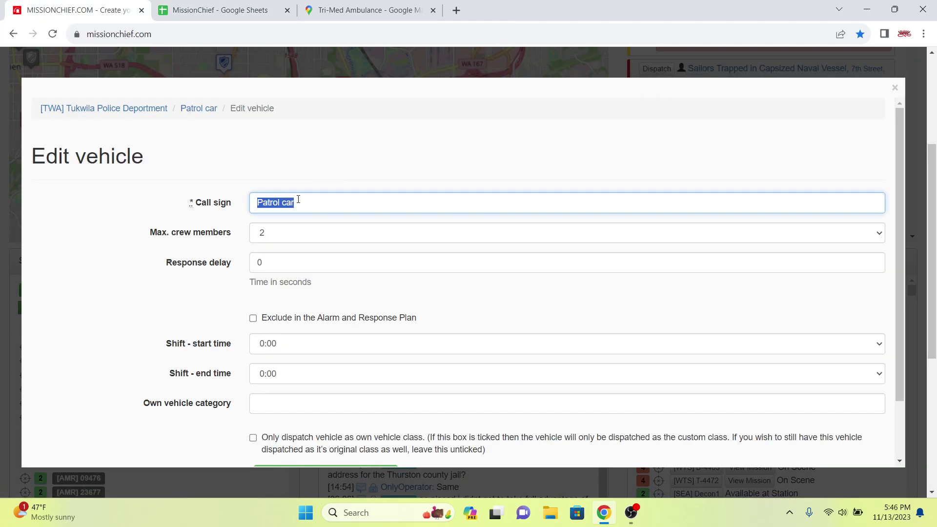
pyautogui.hotkey('ctrl', 'Tab')
pyautogui.click(94, 6)
pyautogui.write('[TWA] 1766')
pyautogui.press('Return')
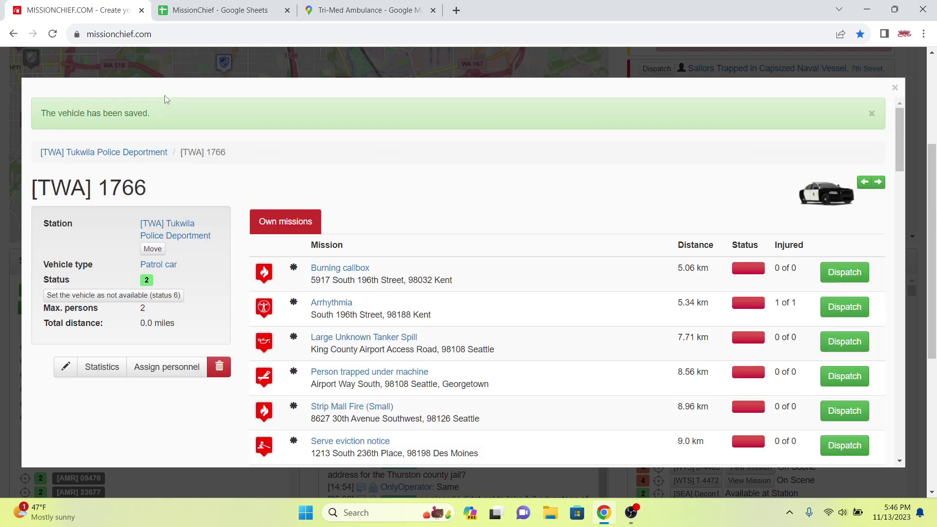
# Open the last unnamed Tukwila patrol car, check the roster and save its call sign as [TWA] 91706
pyautogui.click(132, 153)
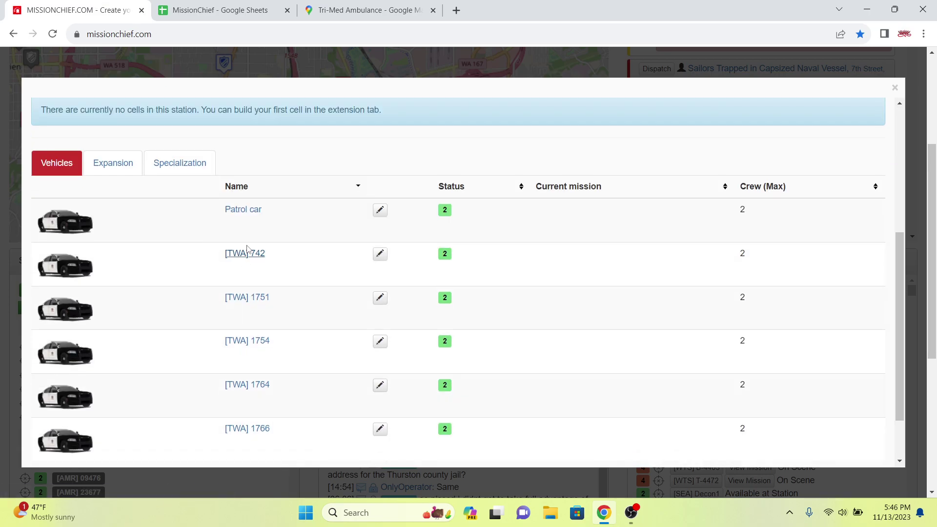
pyautogui.click(243, 209)
pyautogui.click(196, 9)
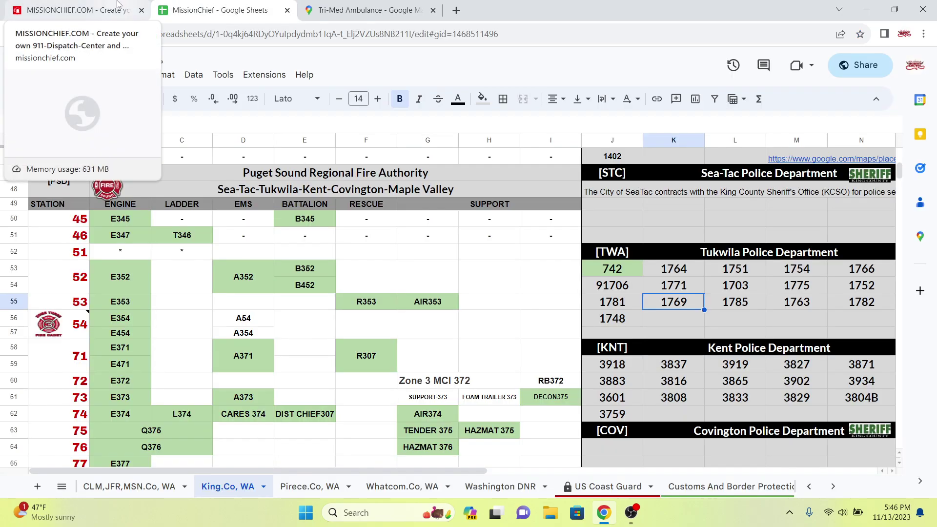
pyautogui.click(117, 6)
pyautogui.tripleClick(271, 203)
pyautogui.write('[TWA] ')
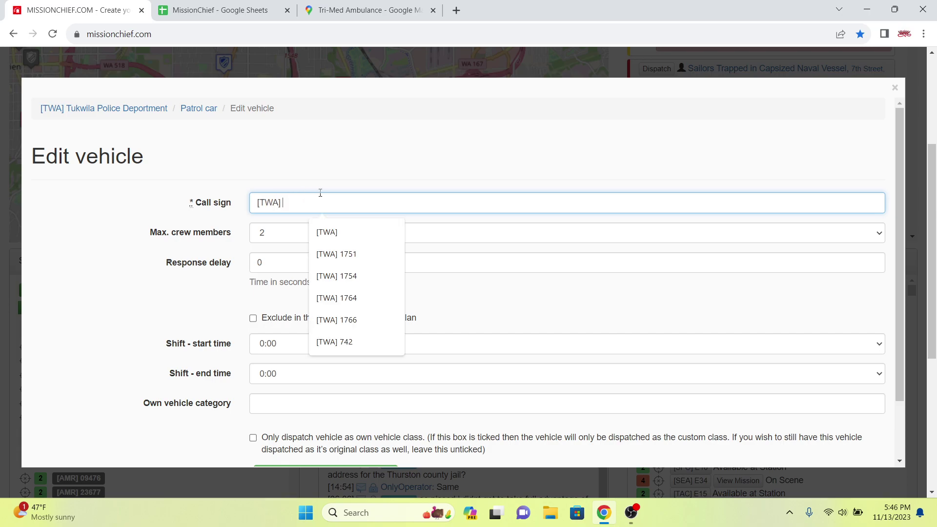
pyautogui.write('9170')
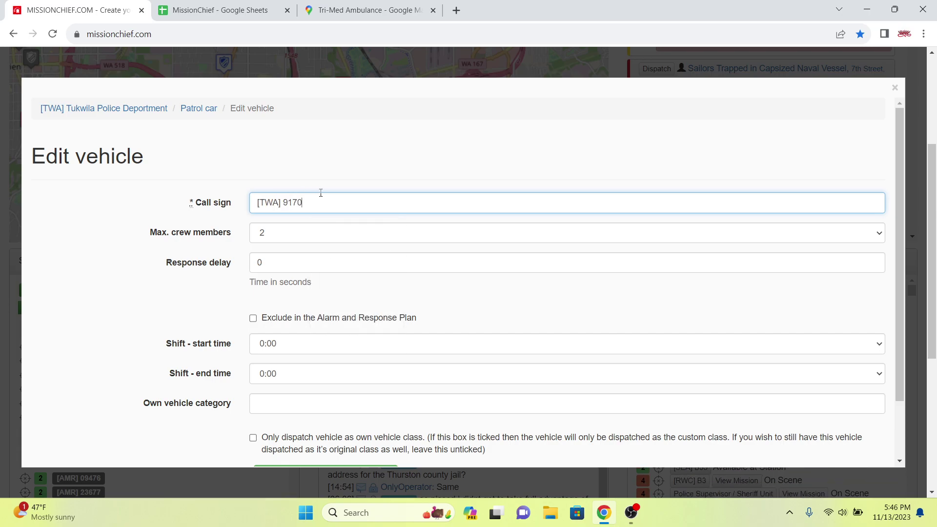
pyautogui.press('Return')
# In the Google Sheets roster, fill the Tukwila cells 1764 to 1766 and 91706 with light green like unit 742
pyautogui.click(256, 7)
pyautogui.moveTo(862, 269); pyautogui.dragTo(674, 269)
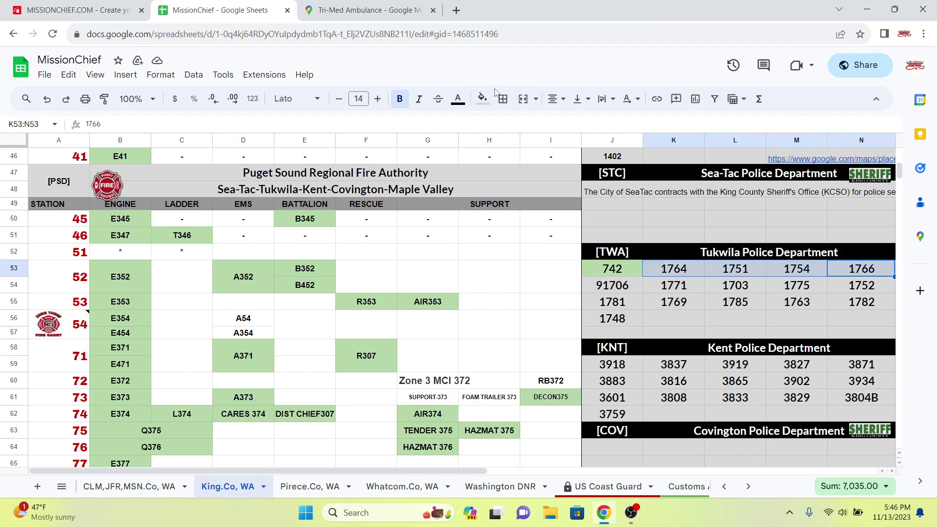
pyautogui.click(483, 98)
pyautogui.click(540, 182)
pyautogui.click(612, 285)
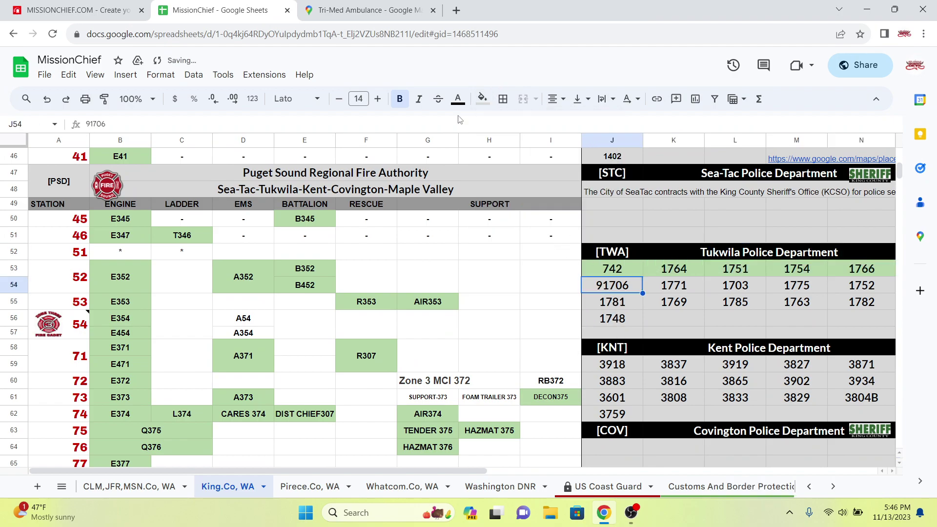
pyautogui.click(483, 99)
pyautogui.click(539, 181)
pyautogui.click(673, 302)
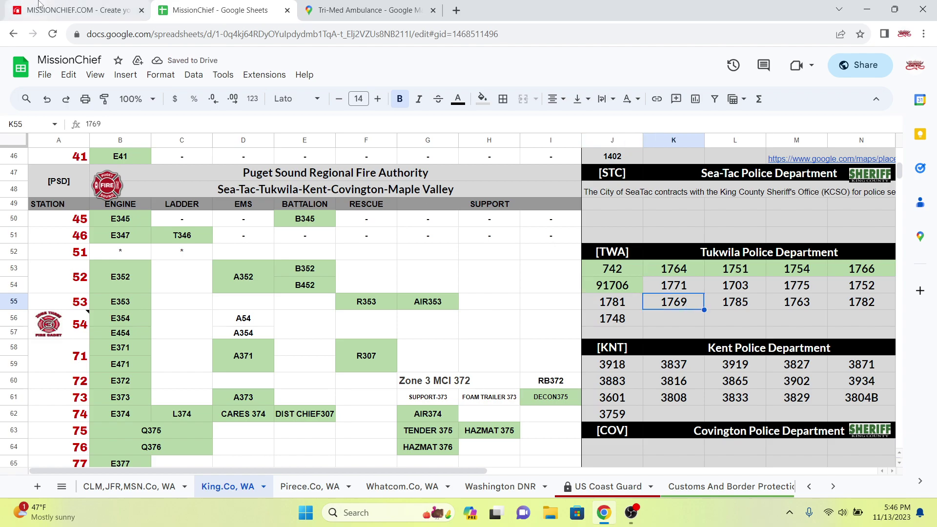
# Back in MissionChief, leave the Tukwila vehicle window, open the Kent police station on the map and order its upgrade for 514,386 credits
pyautogui.click(73, 11)
pyautogui.click(1, 171)
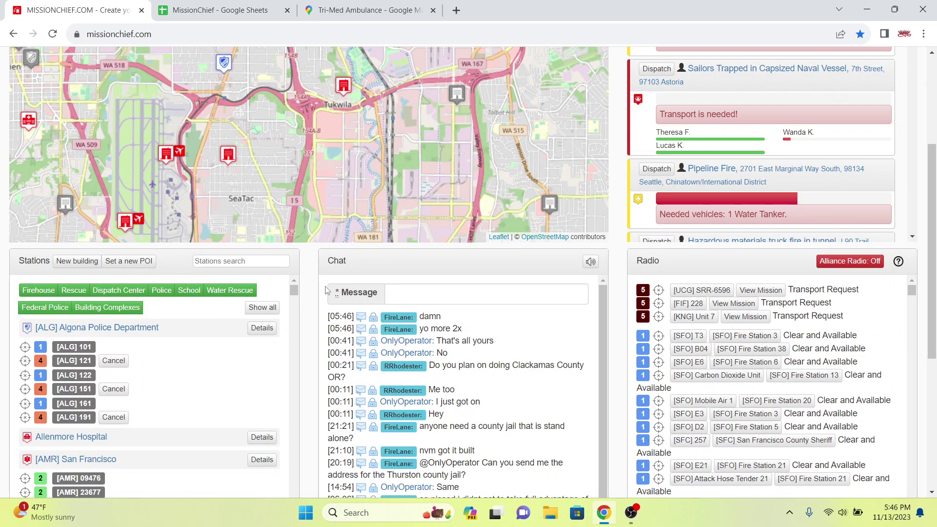
pyautogui.scroll(4, 226, 243)
pyautogui.scroll(2, 225, 290)
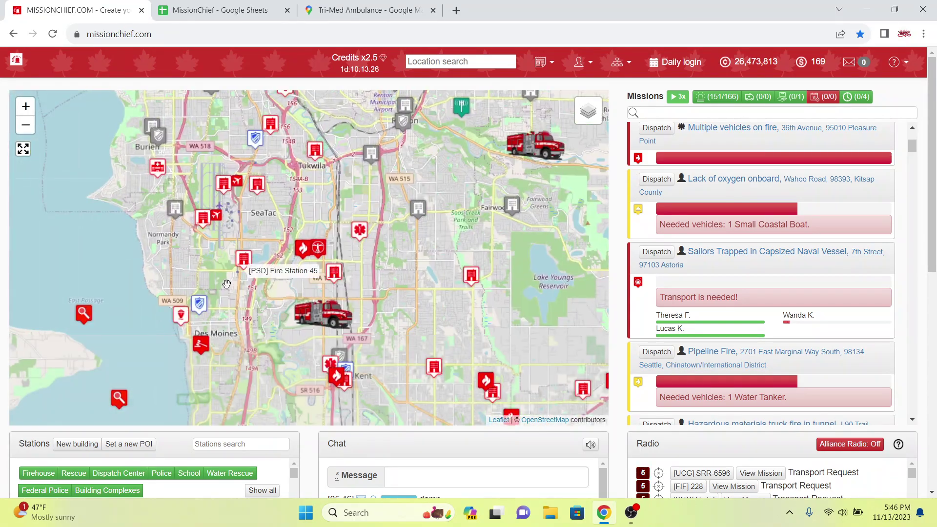
pyautogui.scroll(2, 309, 206)
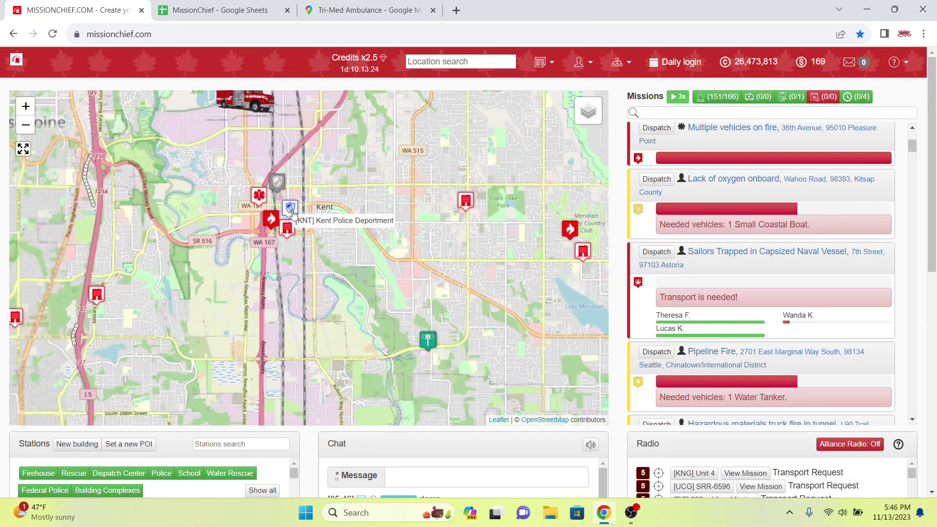
pyautogui.click(289, 208)
pyautogui.scroll(-2, 288, 208)
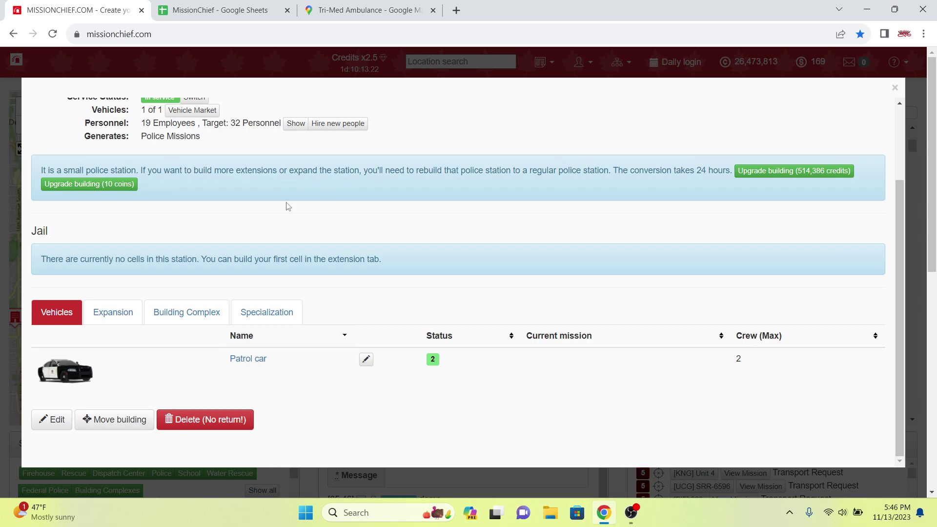
pyautogui.scroll(2, 181, 98)
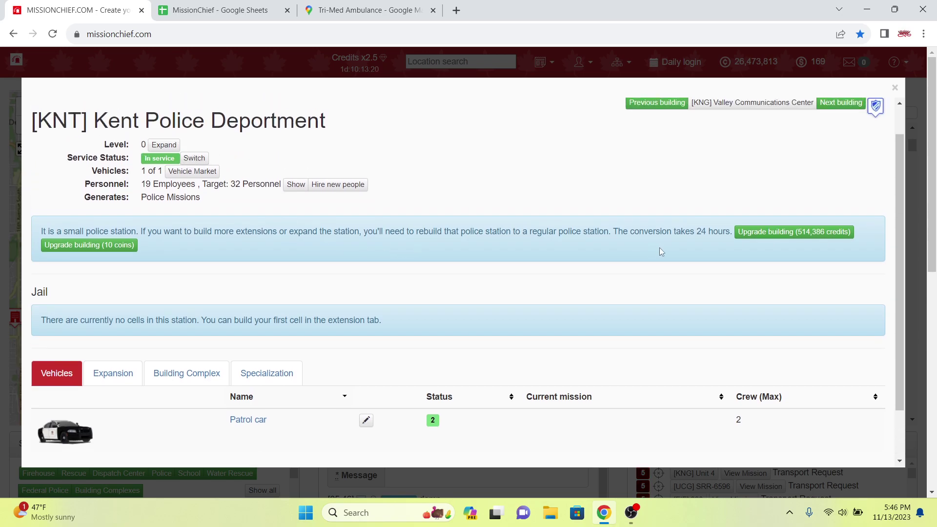
pyautogui.click(757, 237)
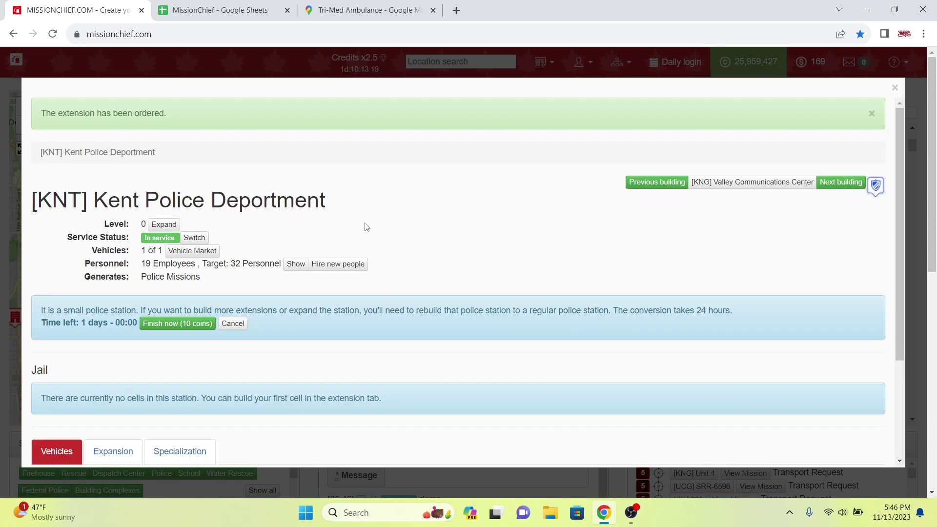
# Expand the Kent police station directly to level 5, paying with credits
pyautogui.moveTo(165, 264); pyautogui.dragTo(144, 264)
pyautogui.click(170, 264)
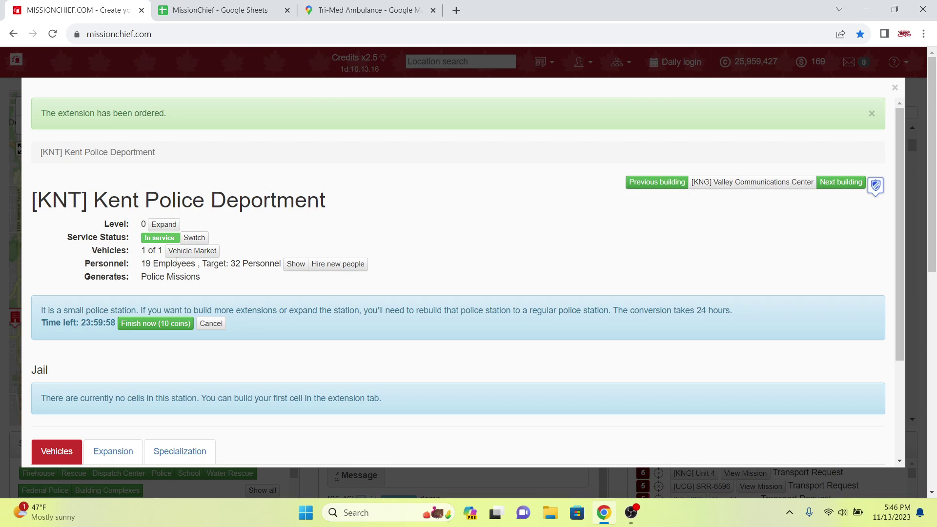
pyautogui.click(164, 224)
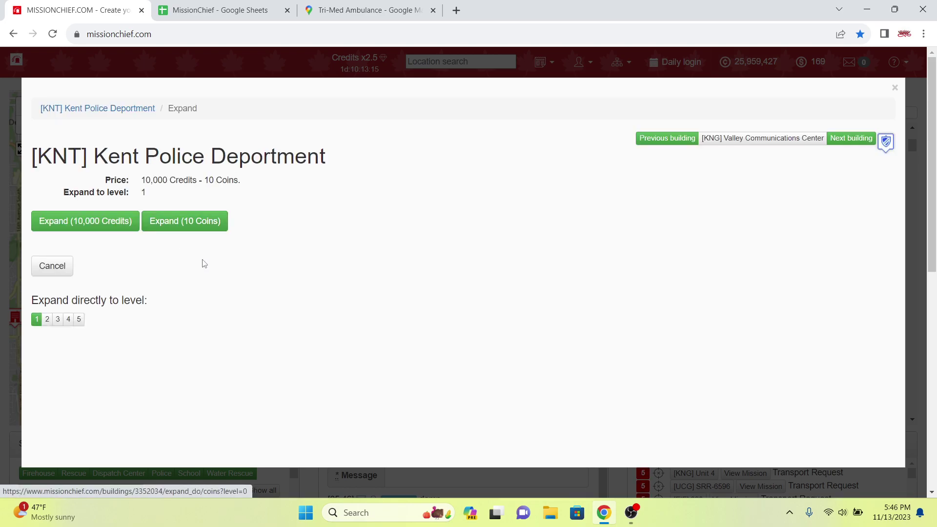
pyautogui.click(79, 319)
pyautogui.click(103, 224)
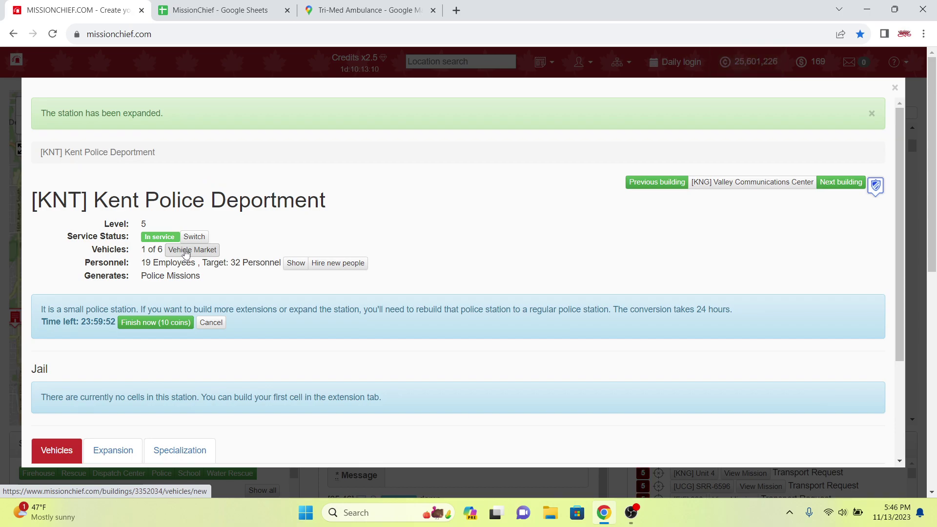
# Buy five patrol cars for the Kent station at 5,000 credits each
pyautogui.click(186, 251)
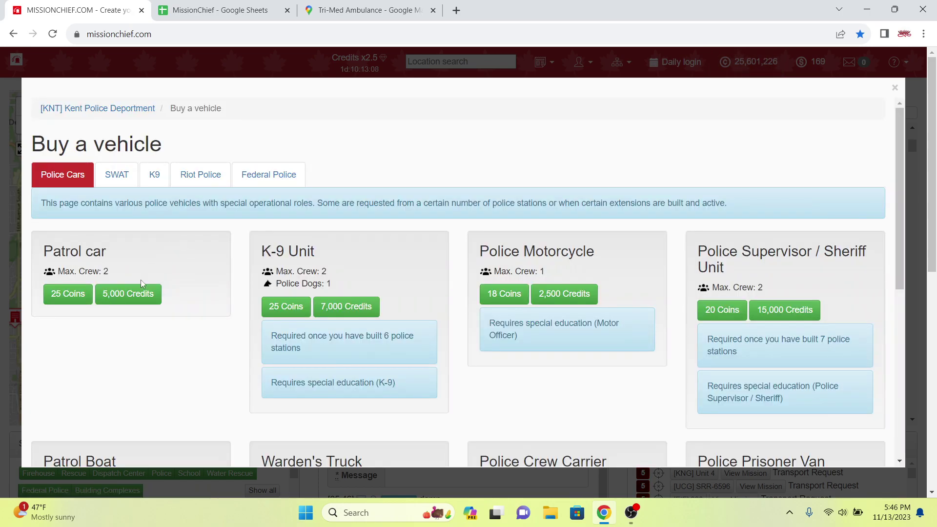
pyautogui.click(145, 293)
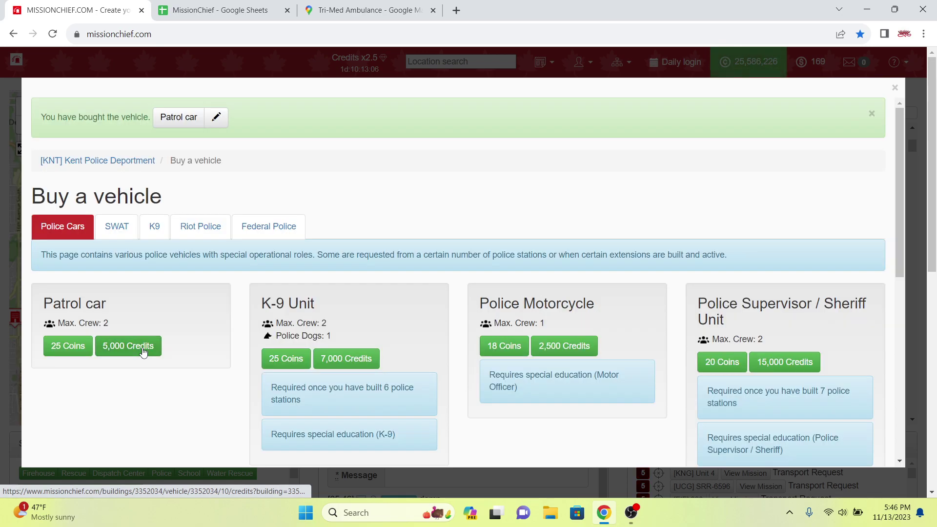
pyautogui.click(143, 346)
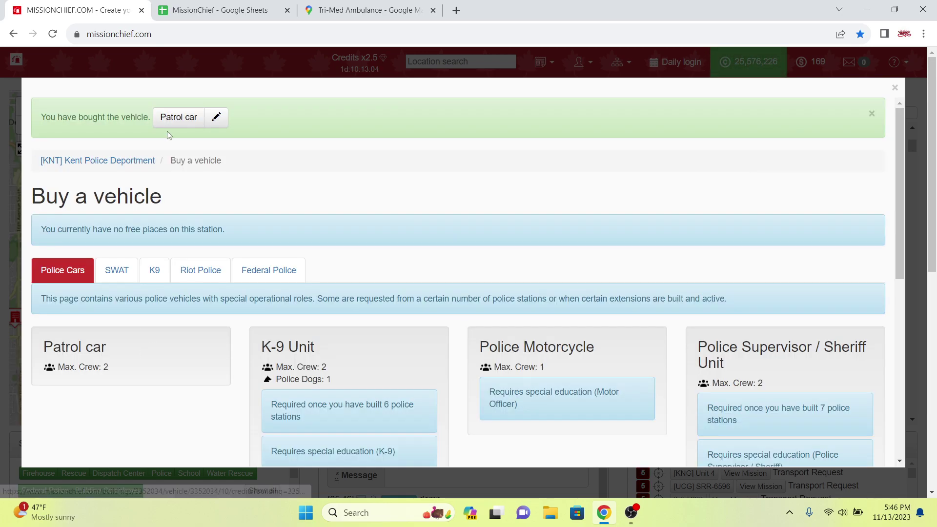
# Edit the last bought Kent patrol car and replace its call sign with the prefix [KNT]
pyautogui.click(215, 118)
pyautogui.click(289, 200)
pyautogui.hotkey('ctrl', 'a')
pyautogui.press('BackSpace')
pyautogui.write('[')
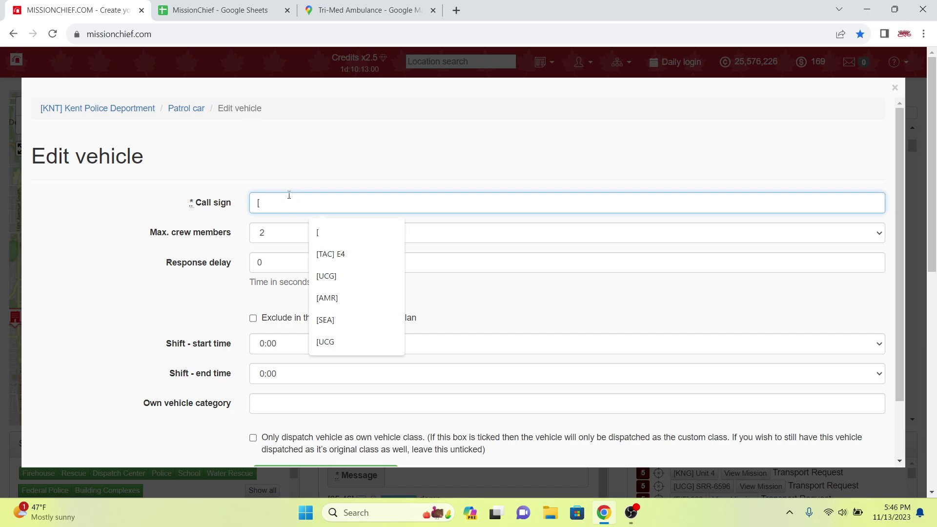
pyautogui.write('KNT]')
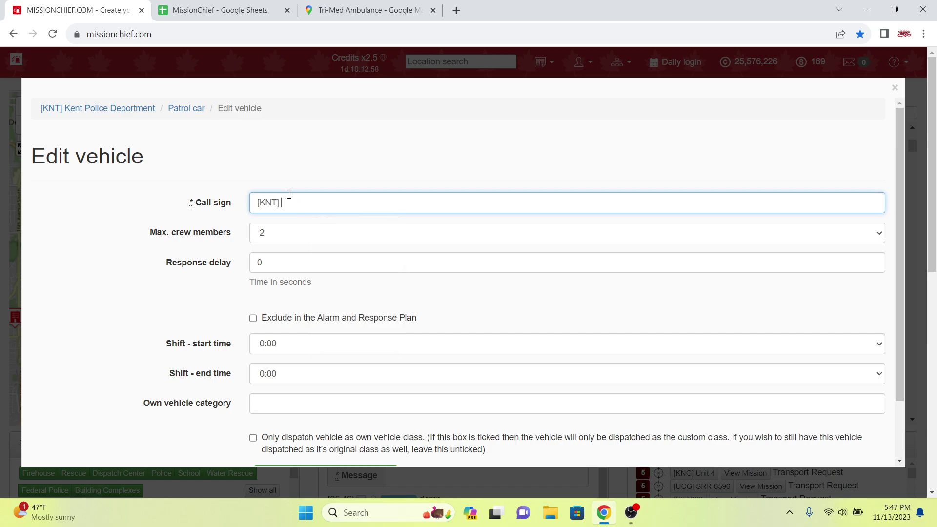
# Look up the first Kent unit number in the roster, complete the call sign as [KNT] 3918 and save the vehicle
pyautogui.tripleClick(300, 209)
pyautogui.click(178, 6)
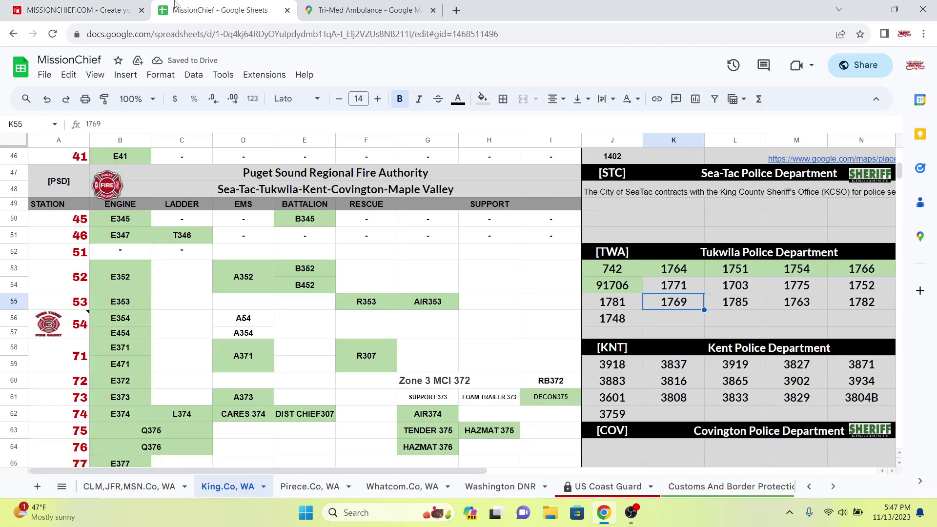
pyautogui.click(100, 8)
pyautogui.click(330, 195)
pyautogui.click(215, 9)
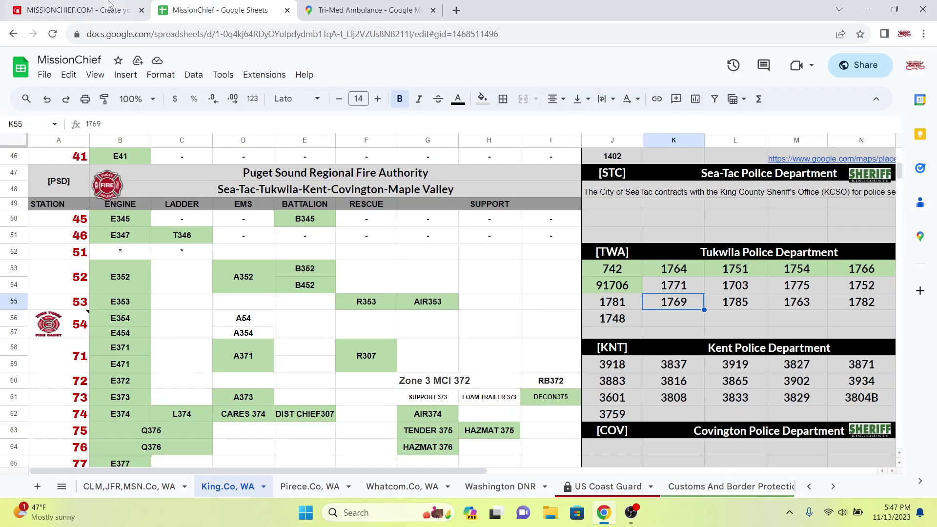
pyautogui.click(127, 9)
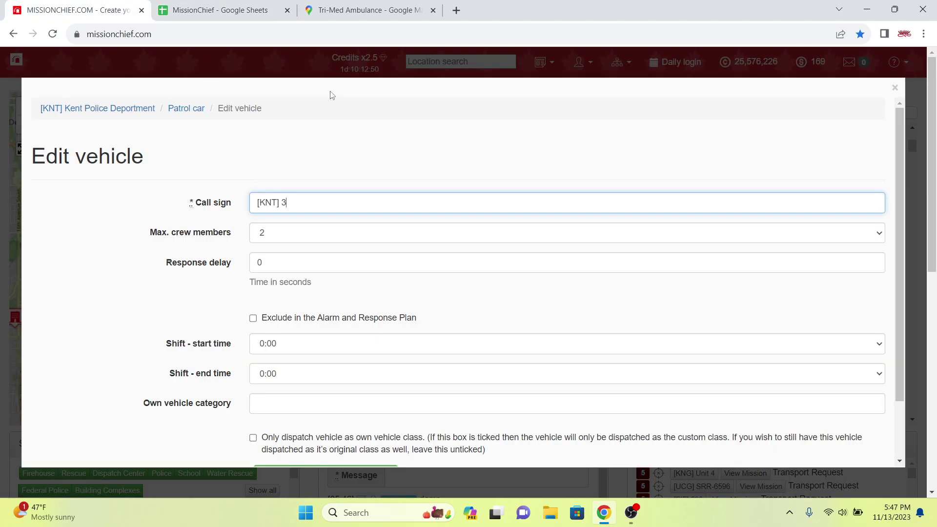
pyautogui.click(219, 10)
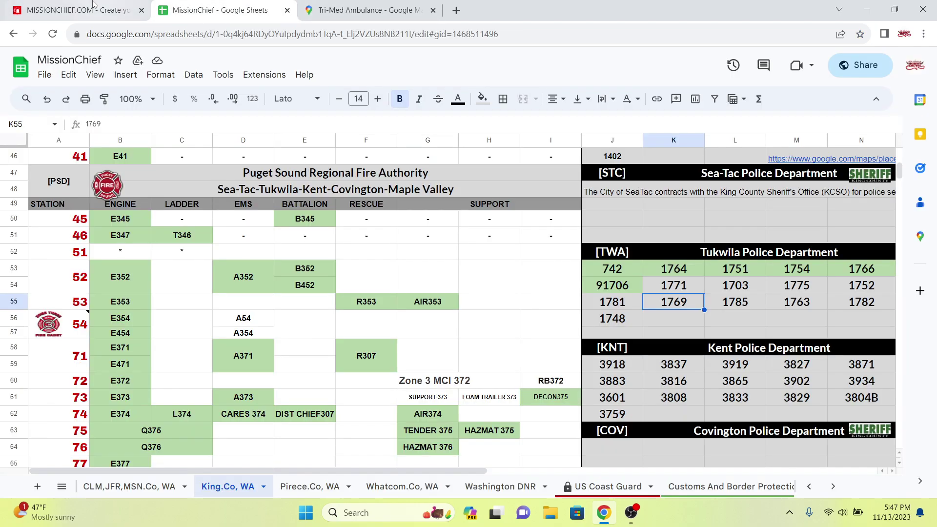
pyautogui.click(86, 10)
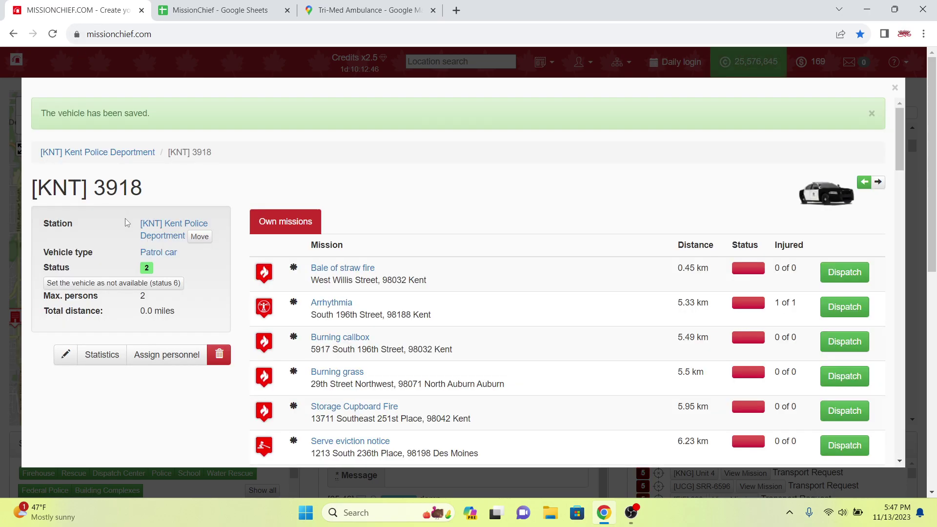
# Open the first unnamed Kent patrol car, set its call sign to the roster's second Kent unit, [KNT] 3837, and save it
pyautogui.click(135, 160)
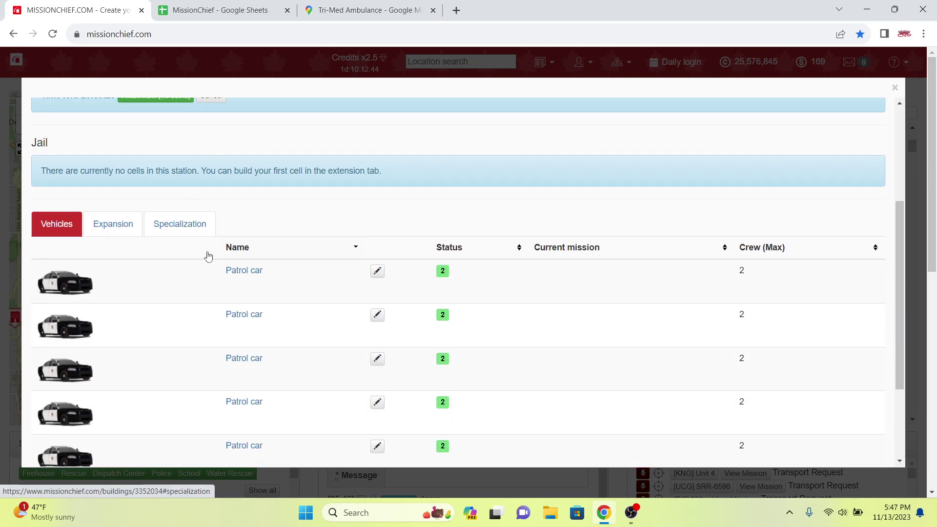
pyautogui.click(230, 268)
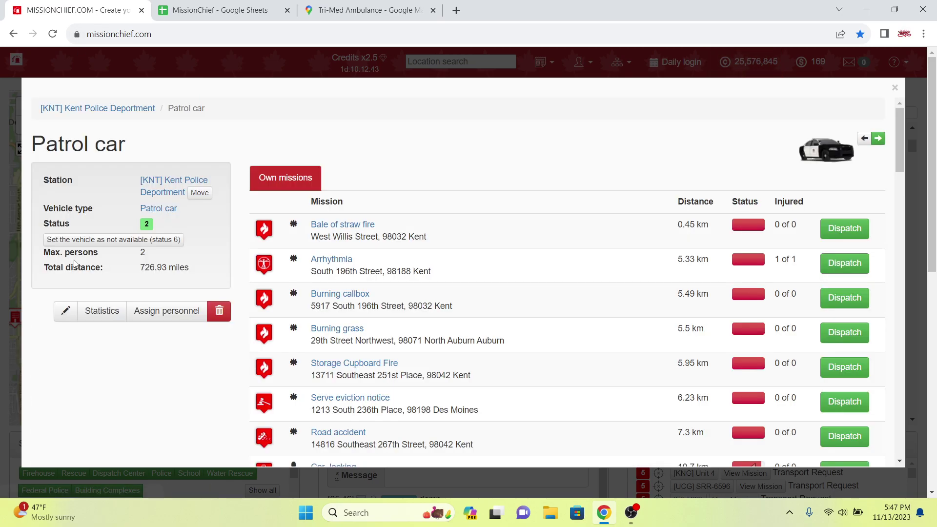
pyautogui.click(65, 310)
pyautogui.tripleClick(285, 198)
pyautogui.click(219, 10)
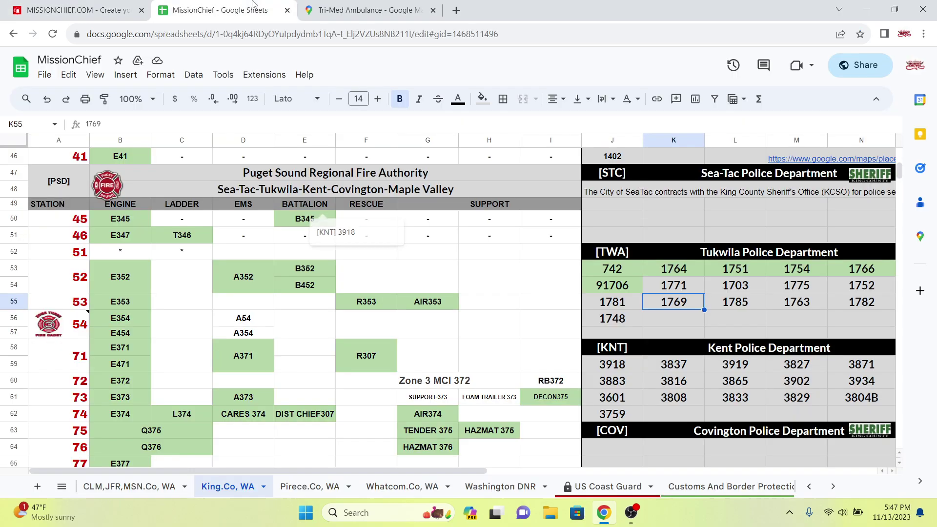
pyautogui.click(49, 4)
pyautogui.write('38')
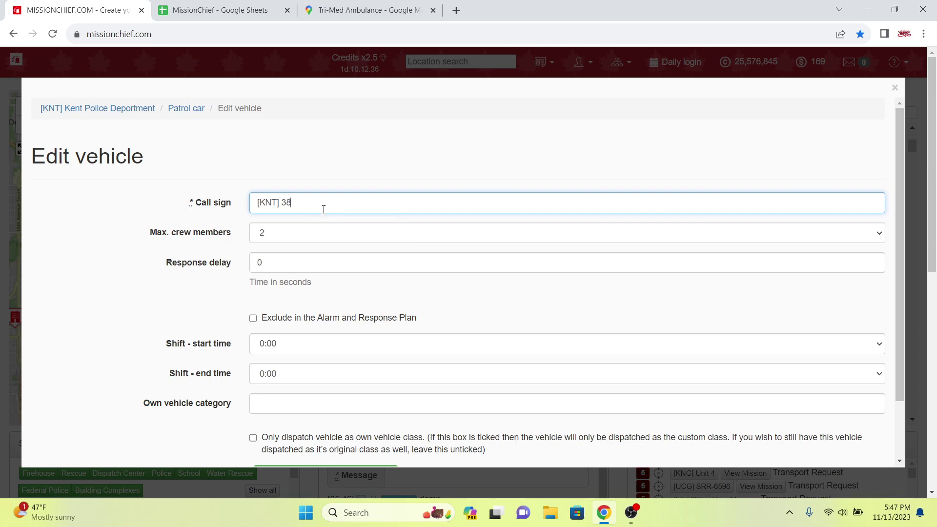
pyautogui.press('Return')
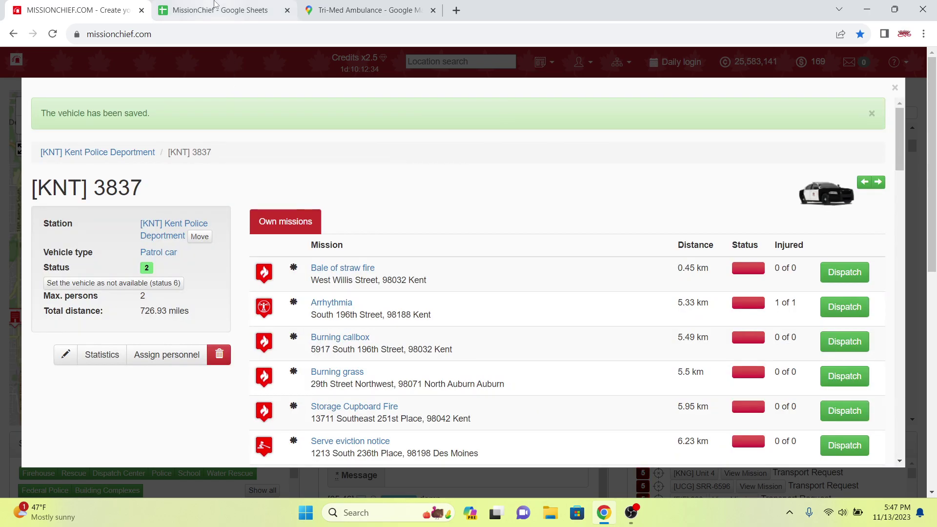
# Check the roster for the third Kent unit, rename the next unnamed Kent patrol car as [KNT] 3919 and save it
pyautogui.click(220, 10)
pyautogui.click(62, 5)
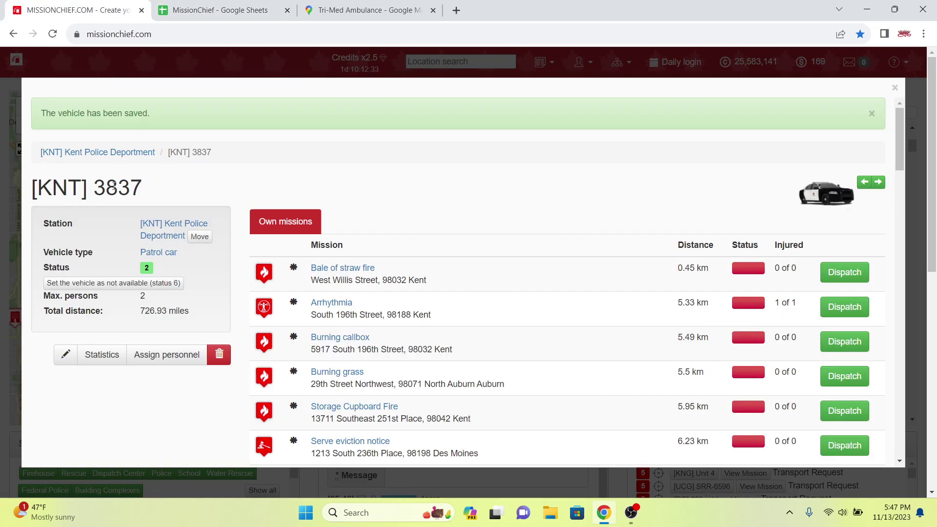
pyautogui.click(105, 157)
pyautogui.scroll(-5, 176, 308)
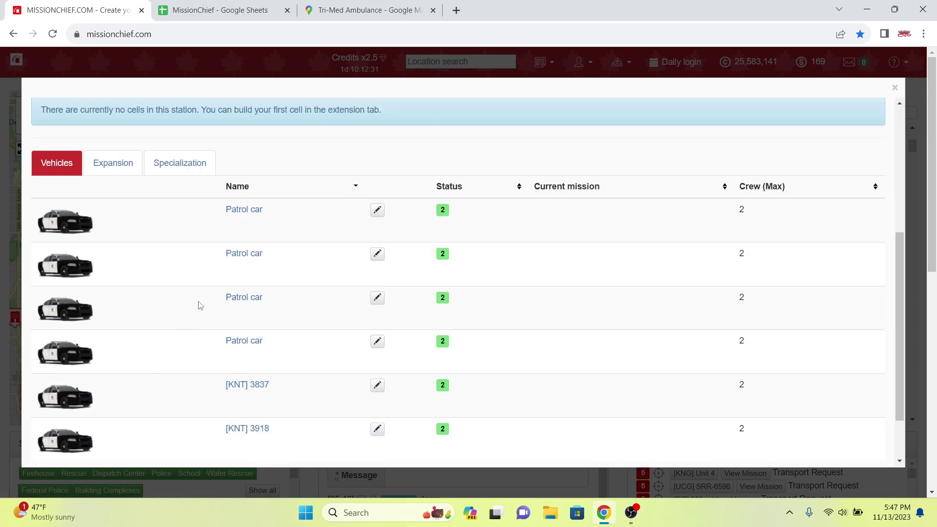
pyautogui.click(244, 210)
pyautogui.click(65, 312)
pyautogui.tripleClick(355, 204)
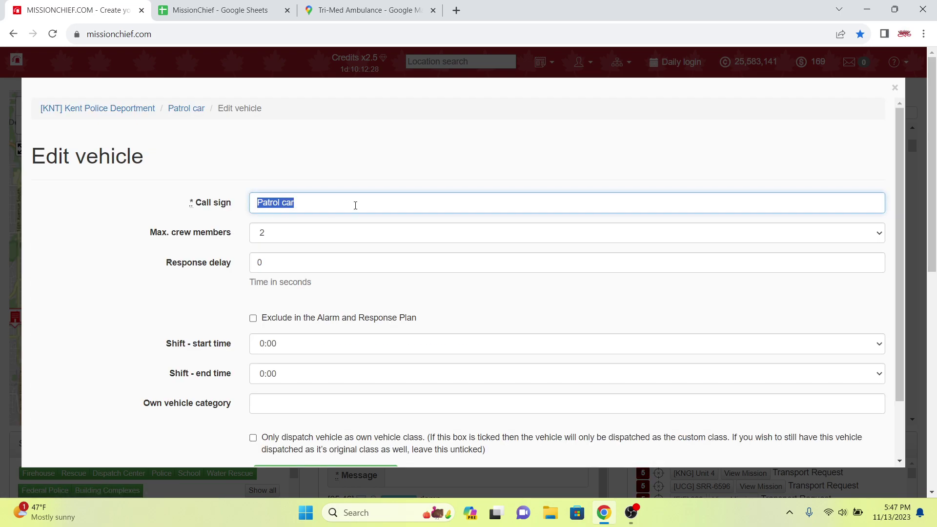
pyautogui.write('[KNT] 3919')
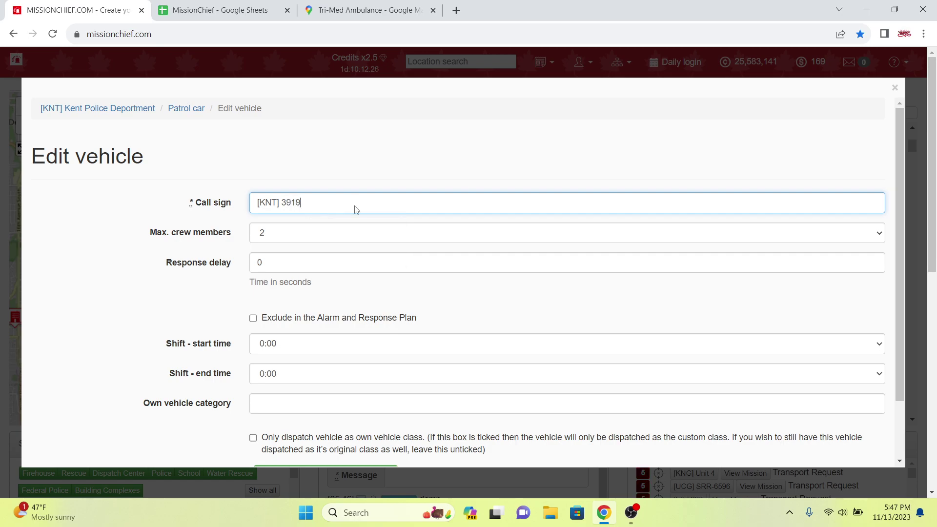
pyautogui.press('Return')
# Look up the fourth Kent unit in the roster, give another unnamed patrol car the call sign [KNT] 3827 and save it
pyautogui.click(217, 9)
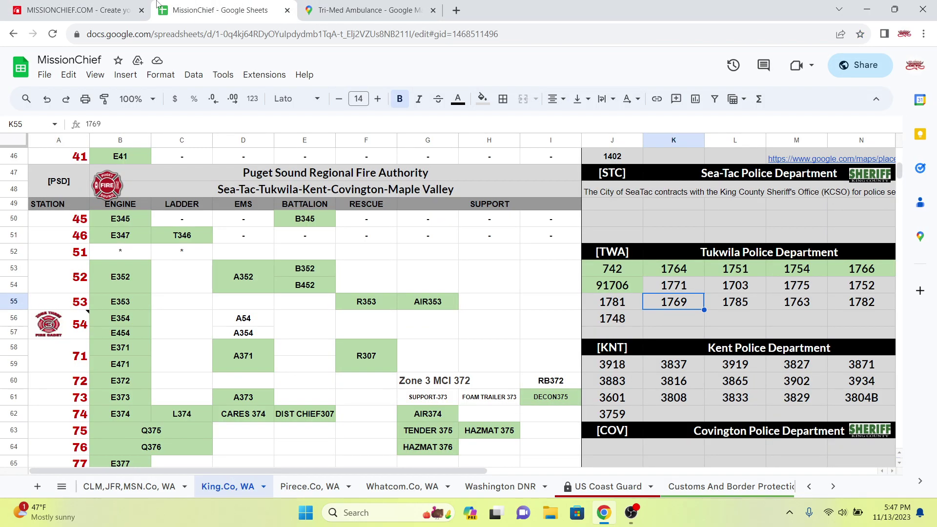
pyautogui.click(119, 7)
pyautogui.click(141, 152)
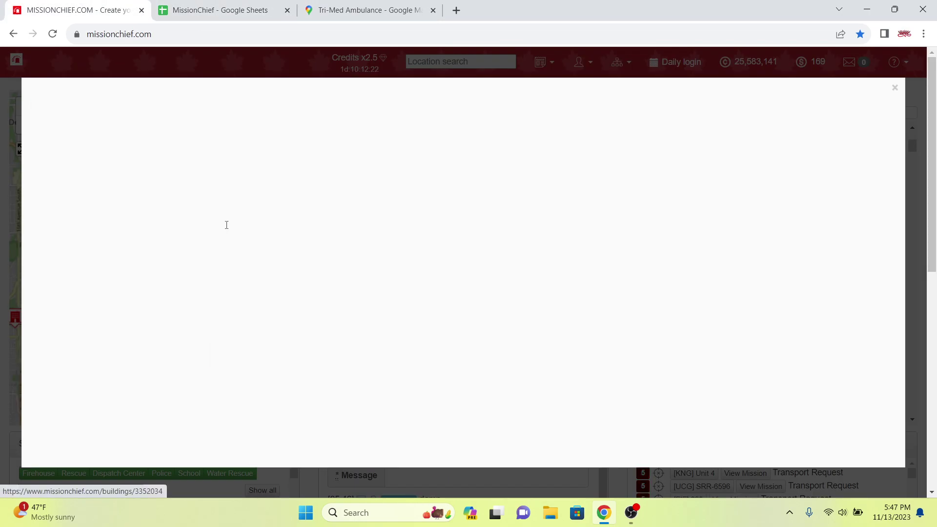
pyautogui.click(259, 269)
pyautogui.click(65, 310)
pyautogui.doubleClick(326, 203)
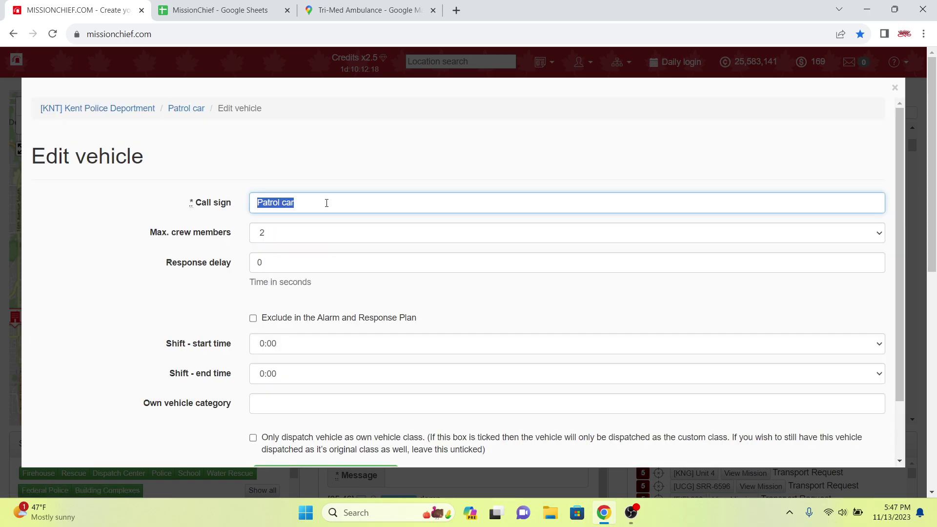
pyautogui.write('[KNT] 3827')
pyautogui.press('Return')
# Return to the Kent station and rename its next unnamed patrol car as [KNT] 3871 from the roster, saving the change
pyautogui.click(98, 151)
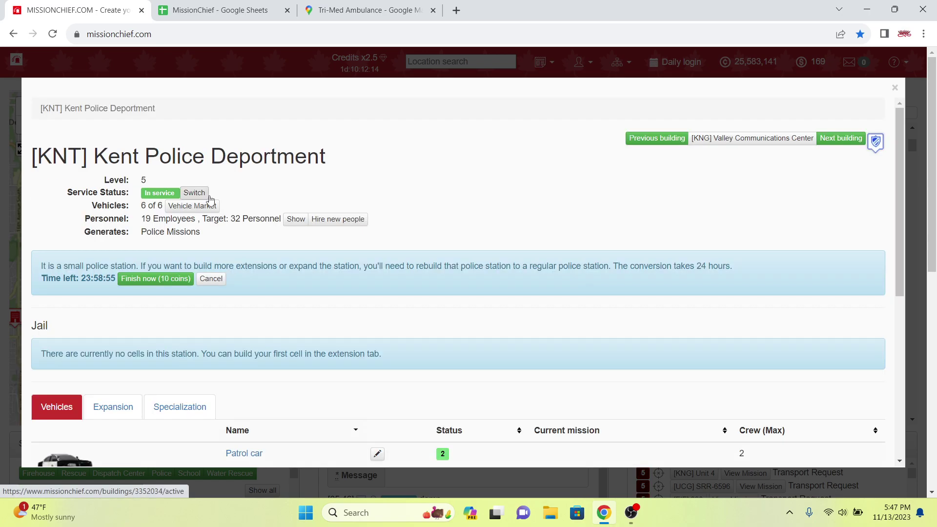
pyautogui.scroll(-5, 222, 254)
pyautogui.click(223, 253)
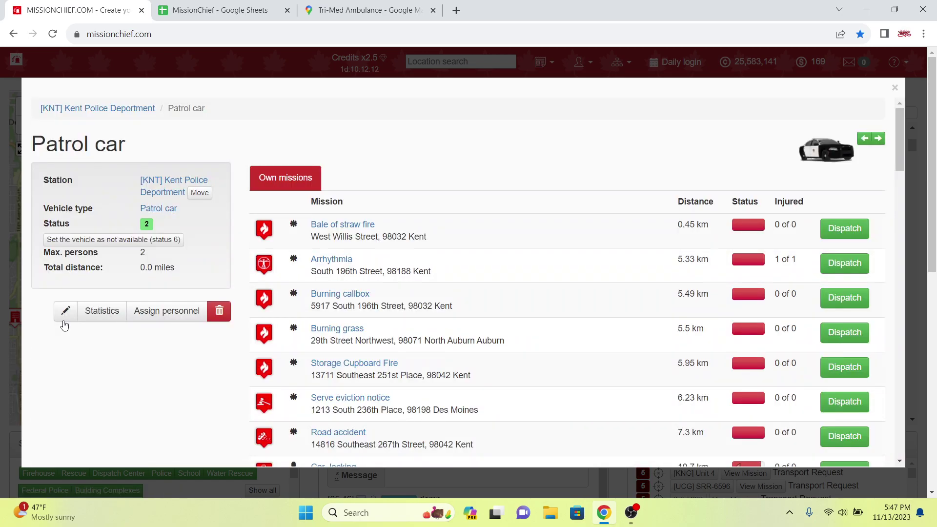
pyautogui.click(239, 4)
pyautogui.click(67, 7)
pyautogui.tripleClick(348, 209)
pyautogui.write('[KNT] 3871')
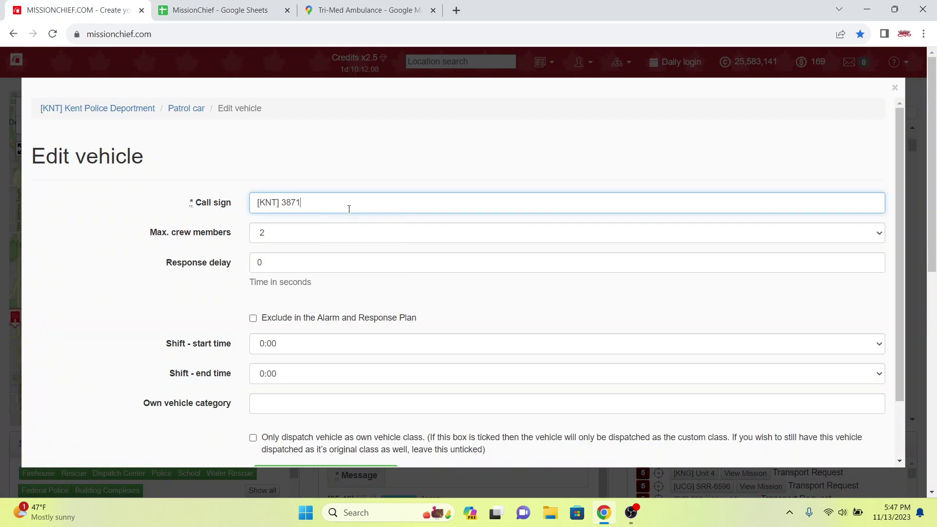
pyautogui.press('Return')
# Consult the second row of Kent units in the roster, rename the last unnamed patrol car as [KNT] 3883 and save it
pyautogui.click(97, 151)
pyautogui.click(161, 14)
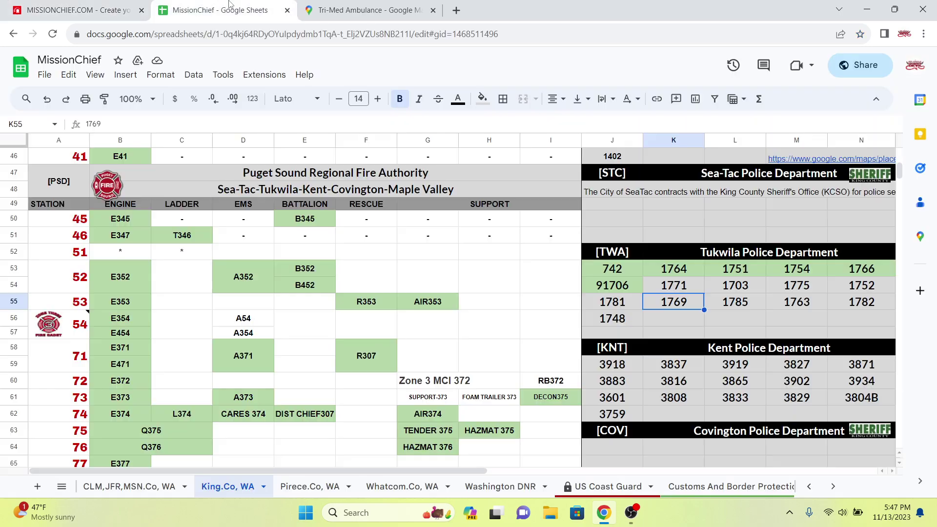
pyautogui.click(83, 4)
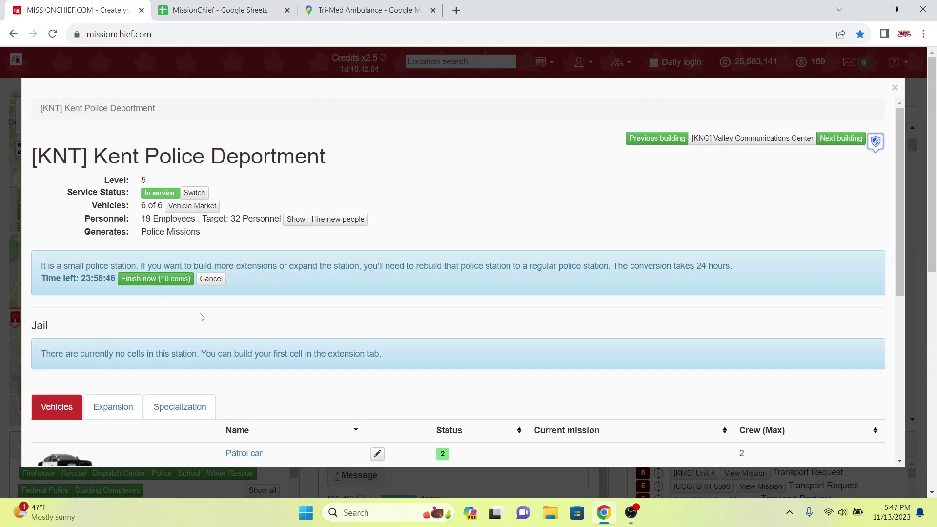
pyautogui.scroll(-3, 199, 314)
pyautogui.click(74, 290)
pyautogui.click(64, 309)
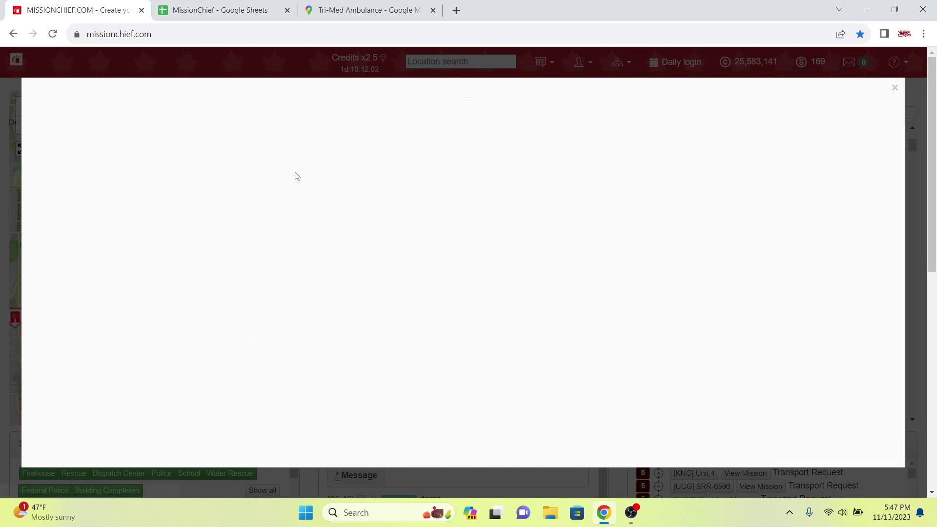
pyautogui.tripleClick(307, 198)
pyautogui.write('[KNT] ')
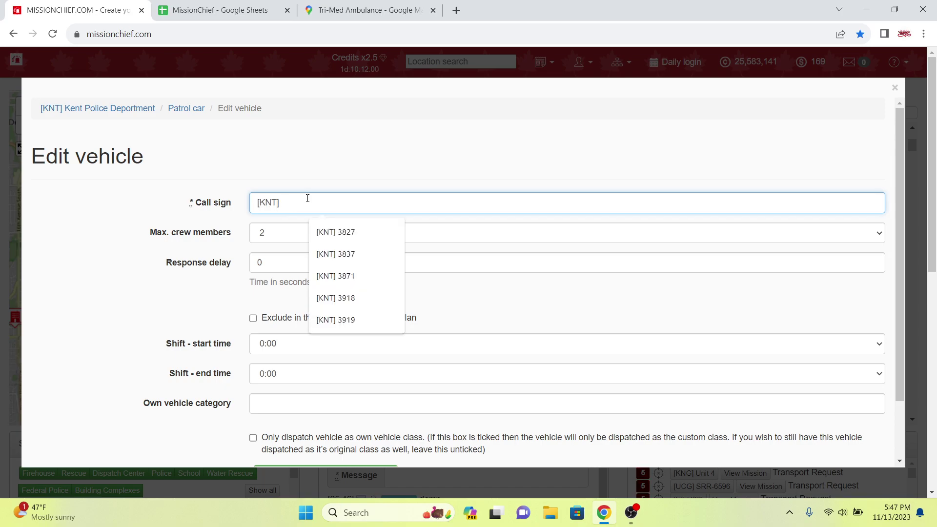
pyautogui.write('3883')
pyautogui.press('Return')
# In the Google Sheets roster, fill the first row of Kent units, 3918 through 3871, with light green
pyautogui.click(211, 6)
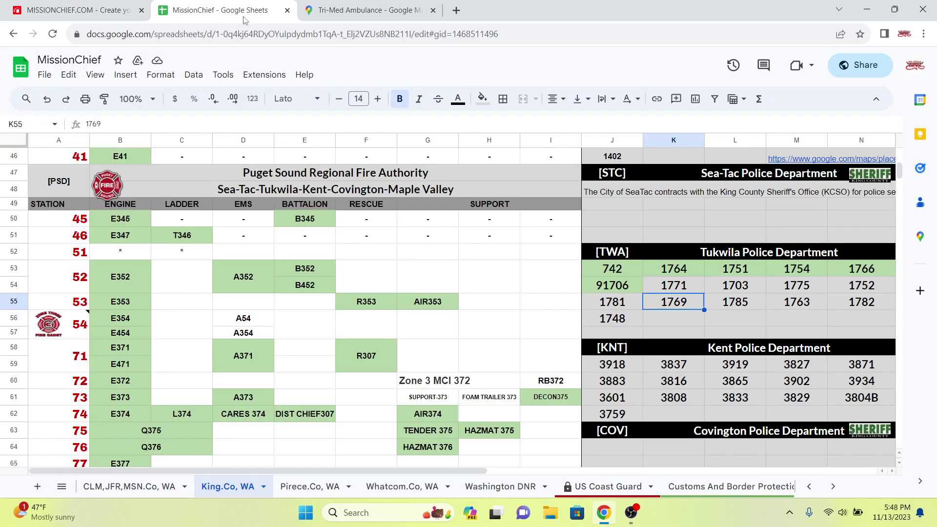
pyautogui.moveTo(854, 366); pyautogui.dragTo(609, 364)
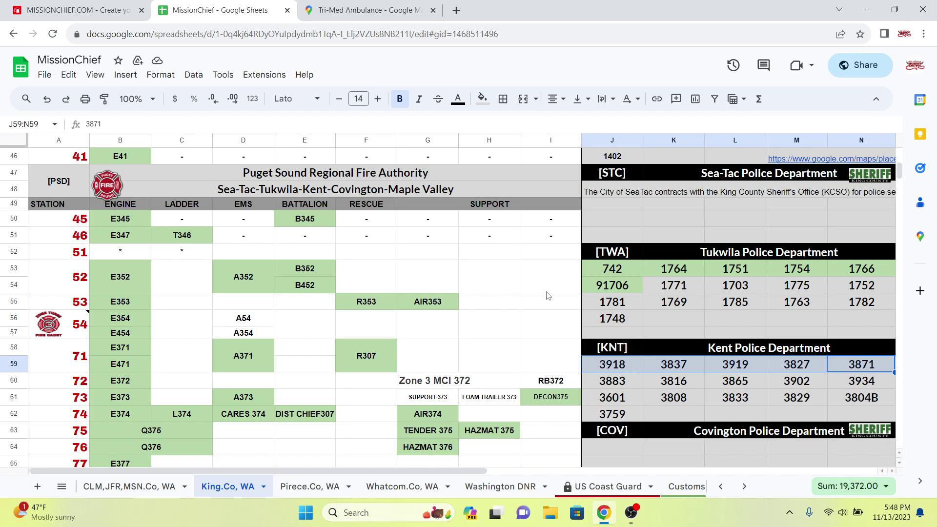
pyautogui.click(481, 99)
pyautogui.click(541, 184)
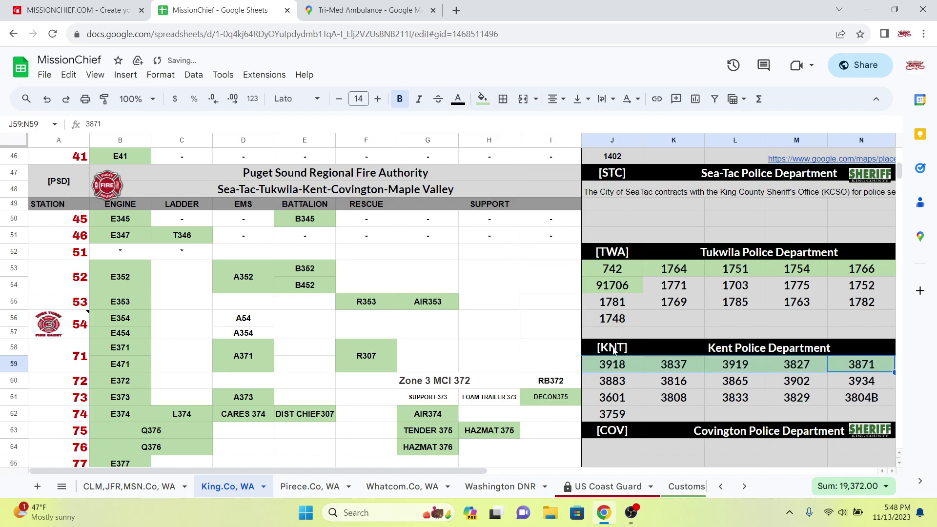
# Fill the cell of Kent unit 3883 with the same light green as the row above it
pyautogui.click(626, 384)
pyautogui.click(483, 99)
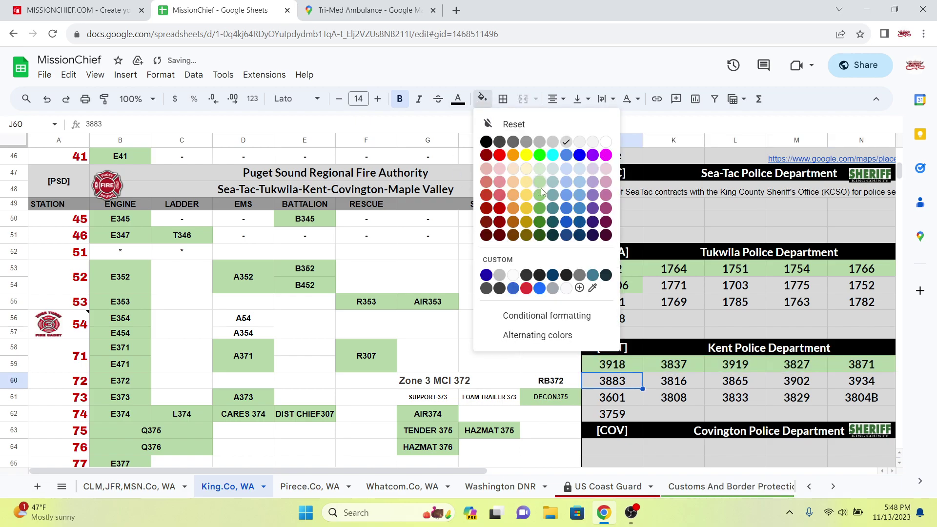
pyautogui.click(540, 187)
pyautogui.click(482, 99)
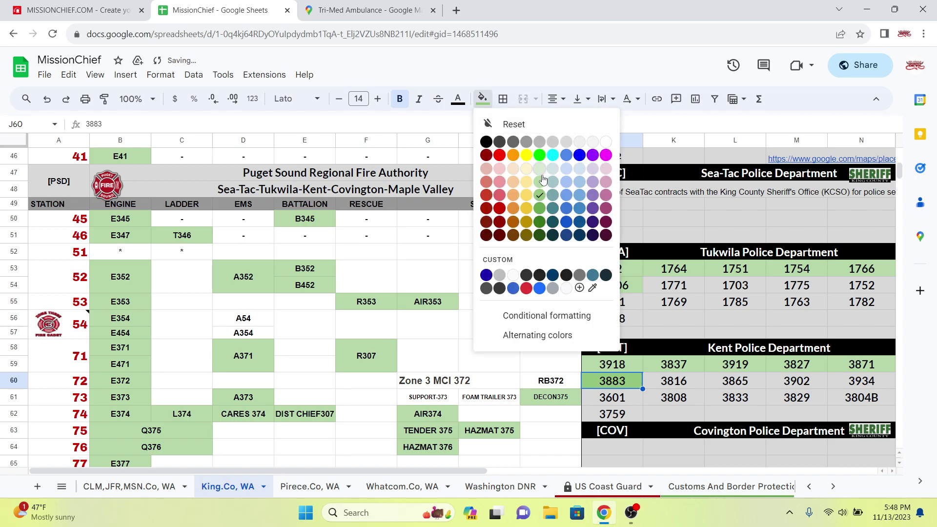
pyautogui.click(543, 180)
# Find the Des Moines Police Department units in the roster, then open the Des Moines police station from the MissionChief map
pyautogui.click(725, 299)
pyautogui.scroll(-5, 725, 296)
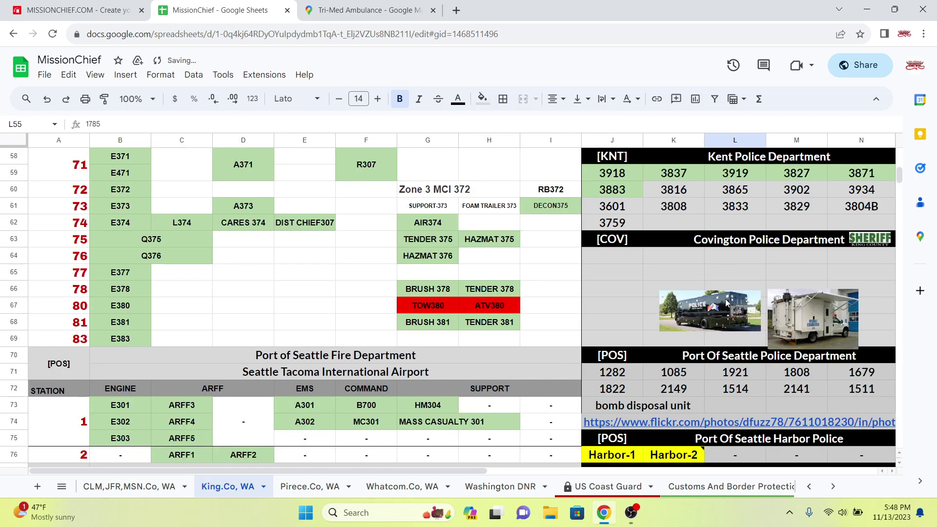
pyautogui.scroll(-4, 727, 301)
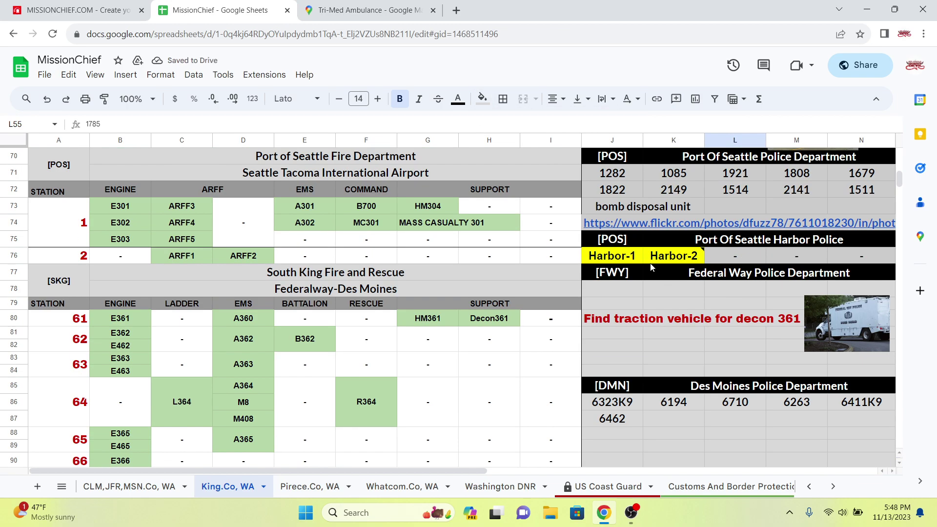
pyautogui.scroll(-2, 708, 425)
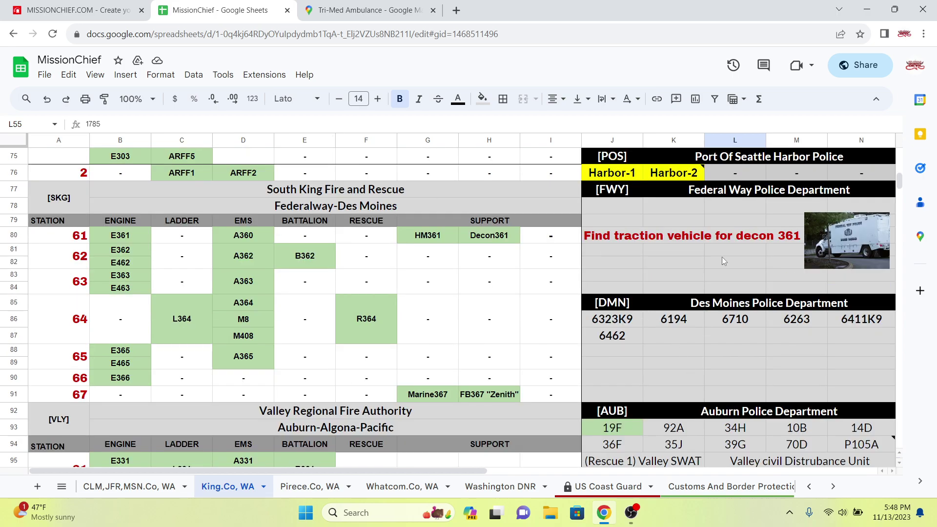
pyautogui.click(81, 10)
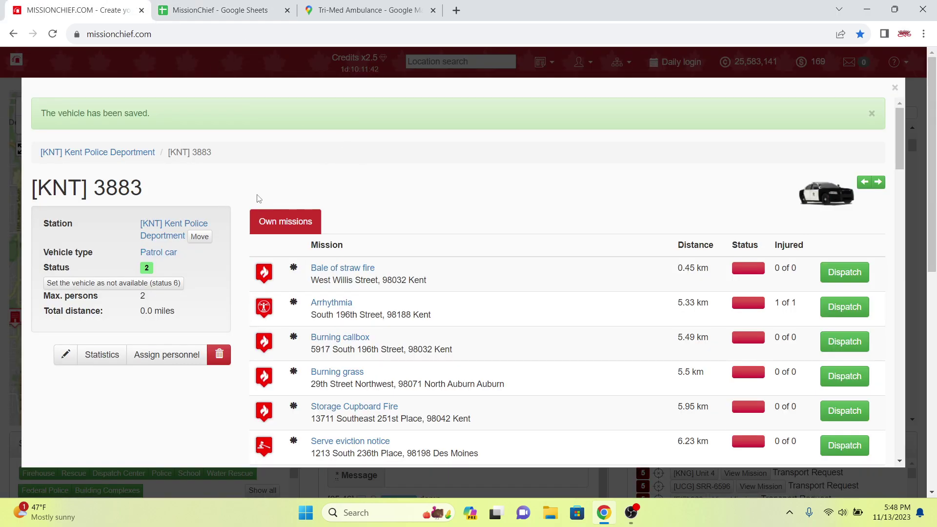
pyautogui.click(0, 154)
pyautogui.scroll(-4, 293, 220)
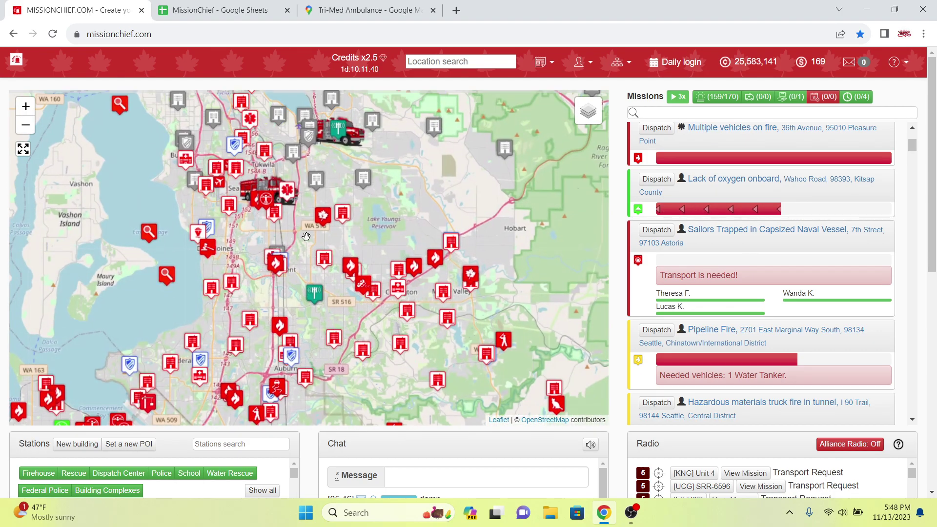
pyautogui.click(207, 228)
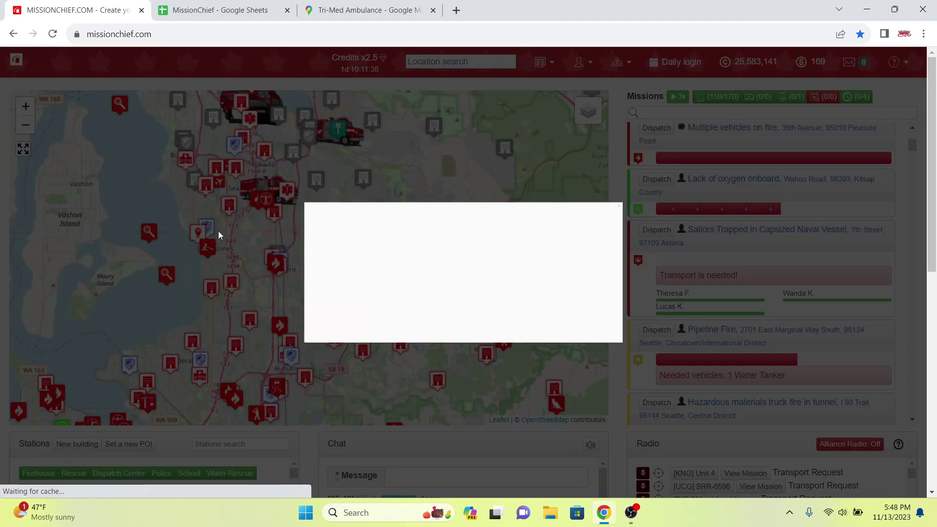
# Review the Des Moines station's details and staff training, return to the station and check its units in the roster
pyautogui.scroll(-2, 263, 234)
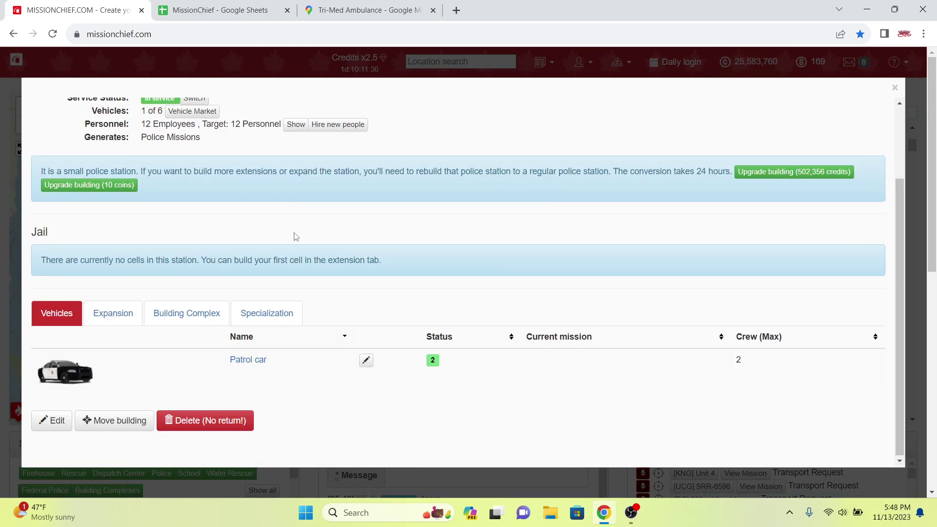
pyautogui.scroll(1, 295, 236)
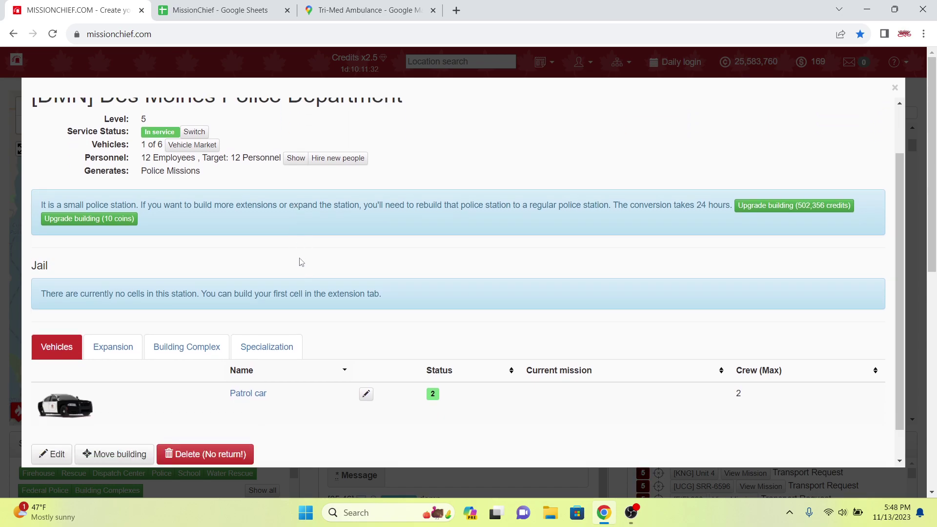
pyautogui.click(294, 158)
pyautogui.scroll(-4, 443, 299)
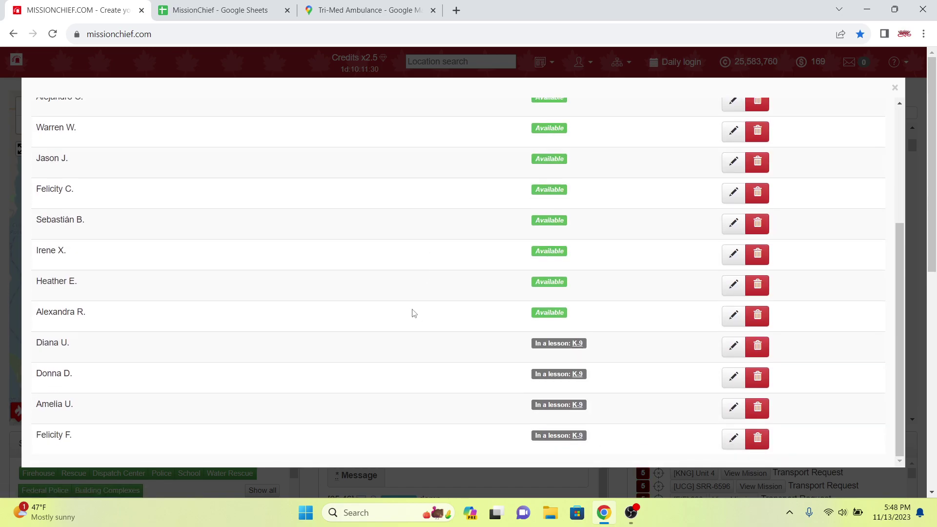
pyautogui.scroll(5, 351, 259)
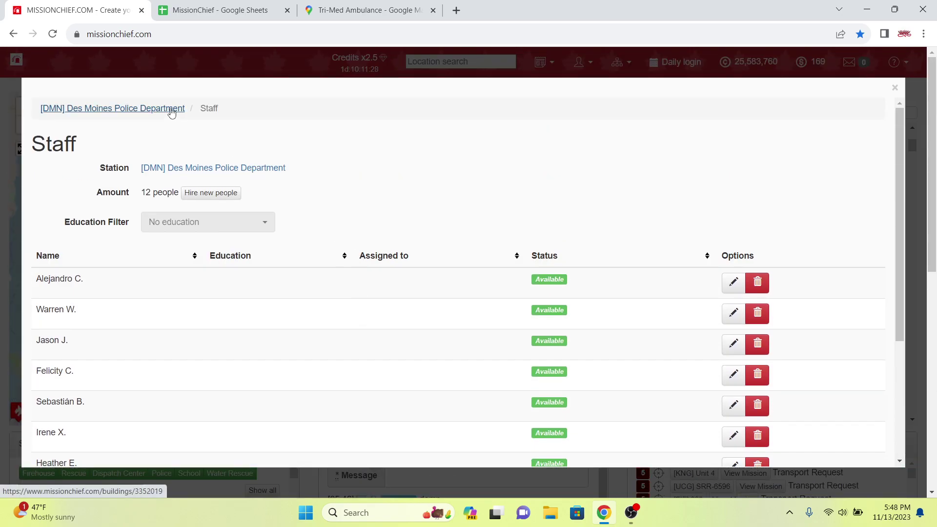
pyautogui.click(177, 108)
pyautogui.click(218, 5)
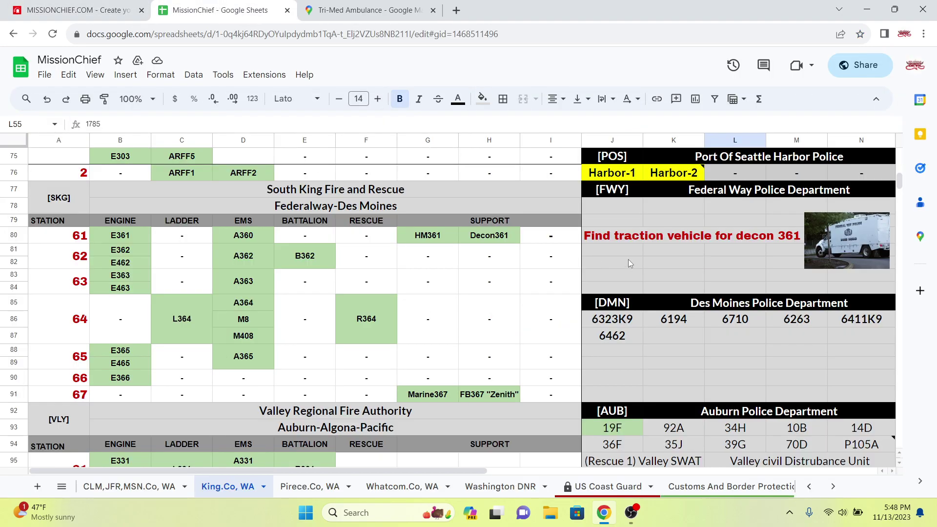
# Buy two K-9 Units and three Patrol cars with credits for the Des Moines police station in MissionChief
pyautogui.click(73, 10)
pyautogui.scroll(-3, 298, 307)
pyautogui.scroll(3, 202, 218)
pyautogui.click(192, 205)
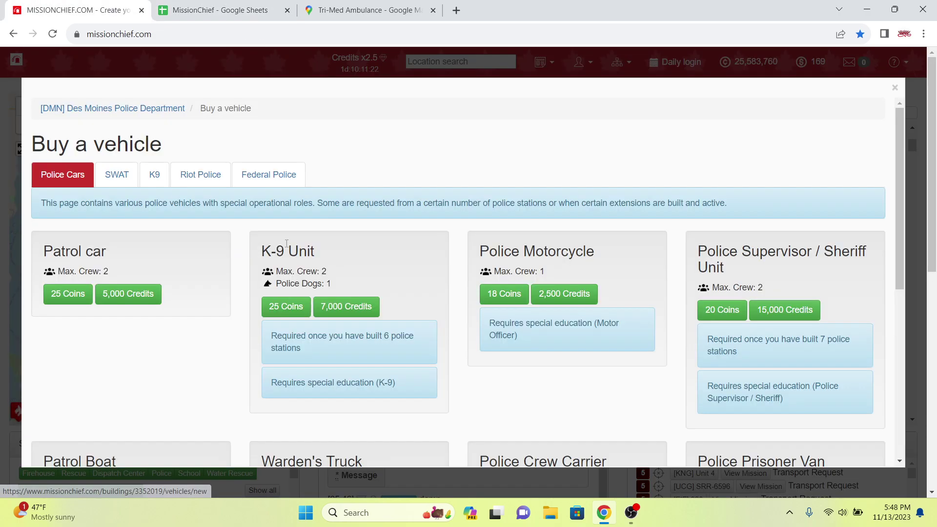
pyautogui.click(347, 307)
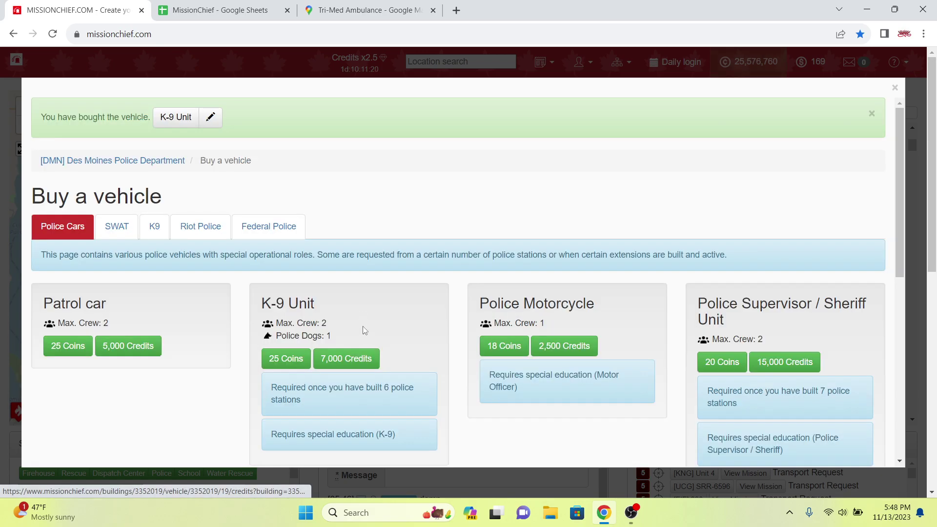
pyautogui.click(136, 346)
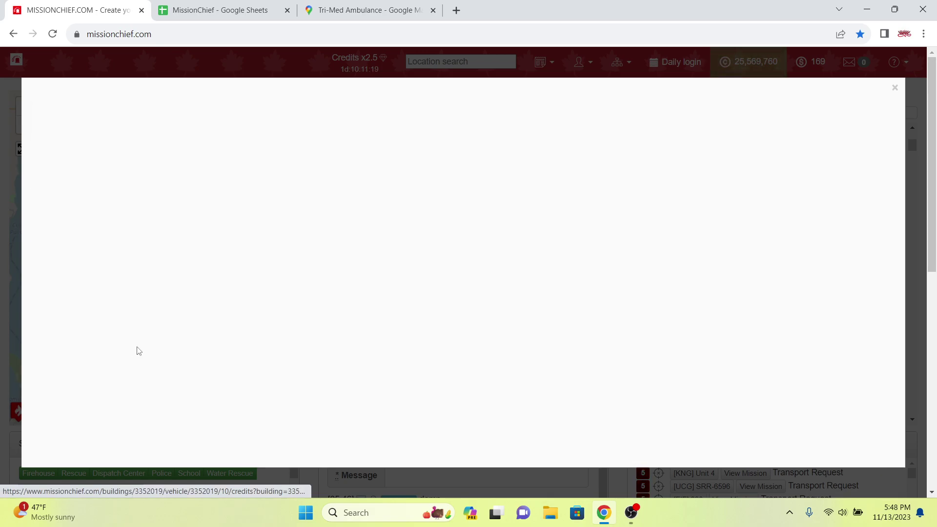
pyautogui.click(136, 347)
pyautogui.click(156, 350)
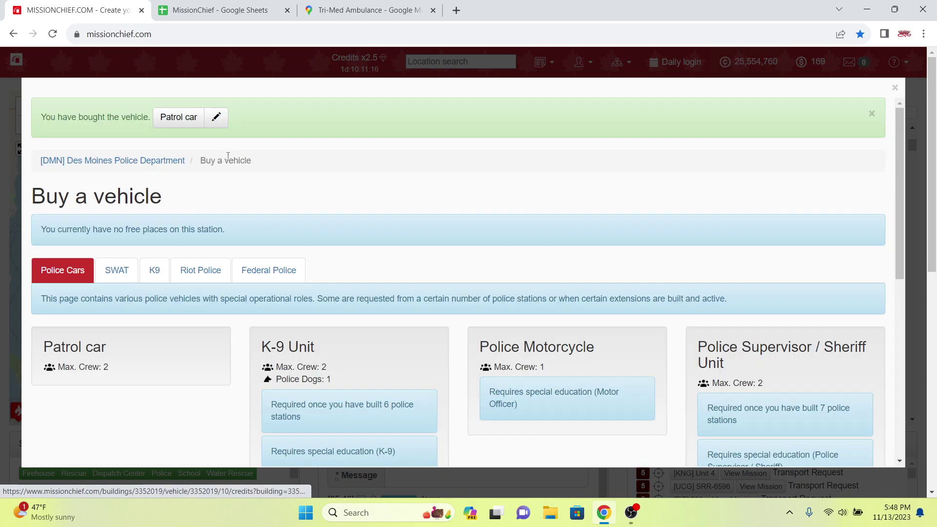
# Rename the last purchased patrol car to [DMN] 6194, taking the unit number from the roster, and save it
pyautogui.click(218, 117)
pyautogui.tripleClick(329, 203)
pyautogui.press('BackSpace')
pyautogui.write('[')
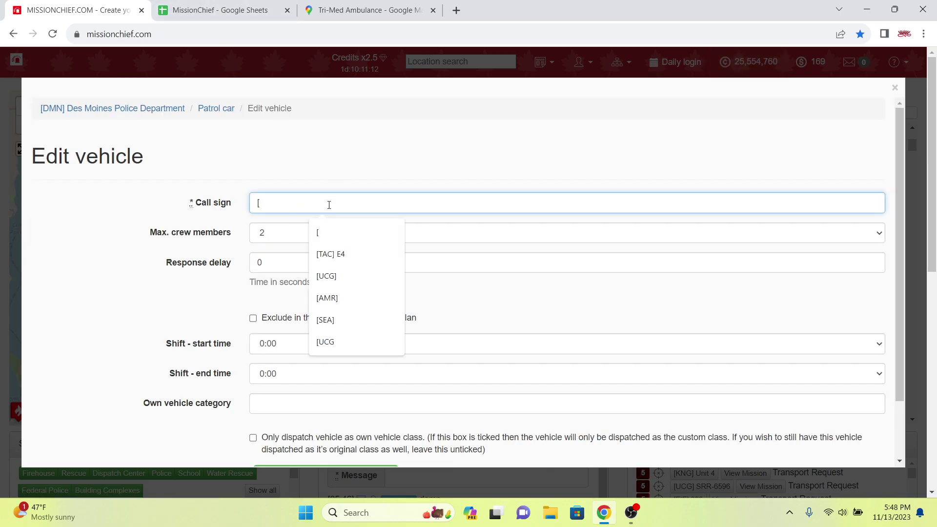
pyautogui.write('DMN')
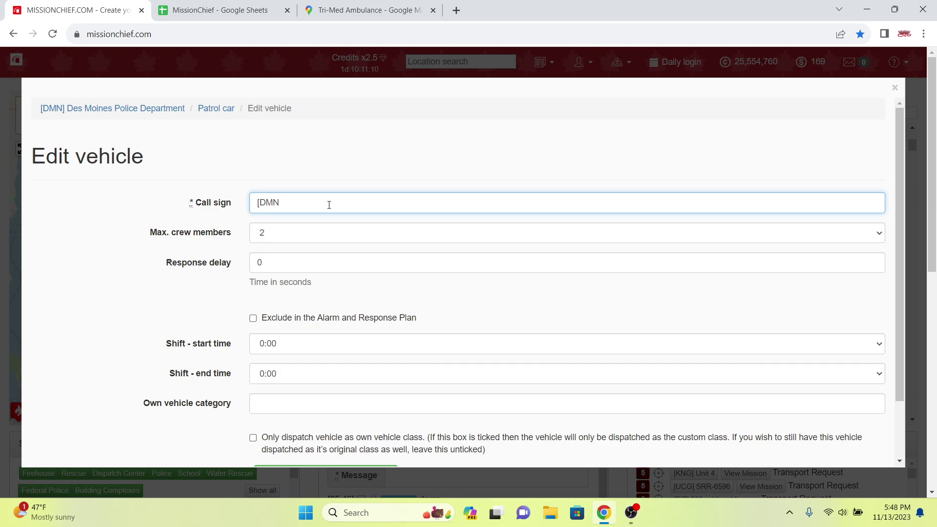
pyautogui.click(253, 4)
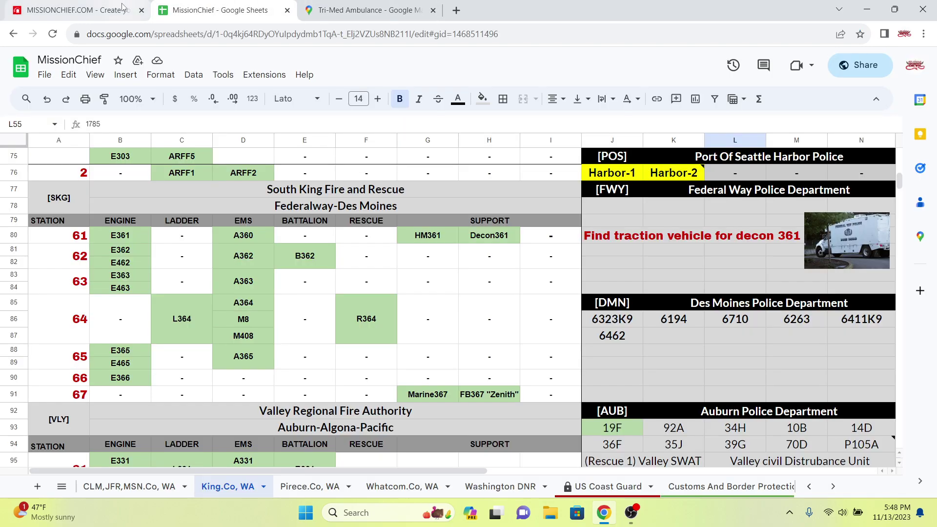
pyautogui.click(42, 5)
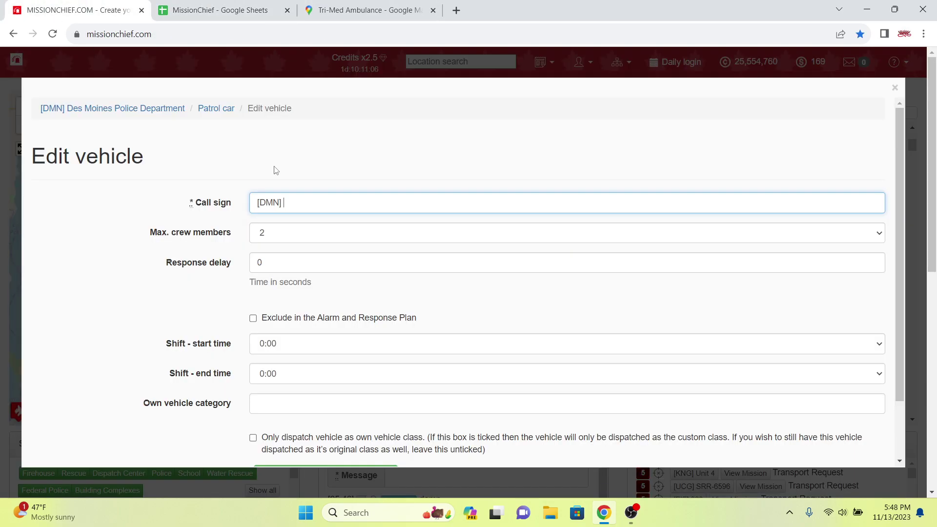
pyautogui.press('Return')
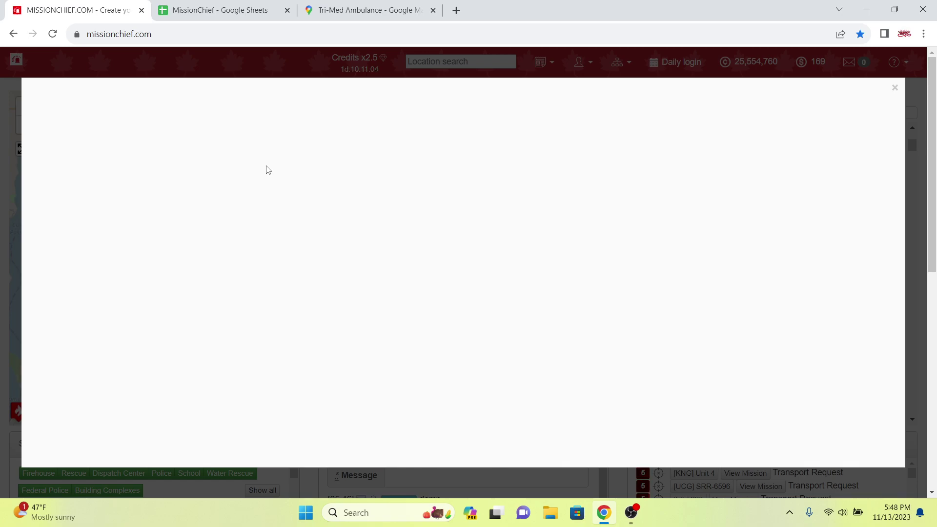
# Return to the Des Moines station's vehicle list and copy the [DMN] prefix from patrol car 6194's name
pyautogui.click(168, 152)
pyautogui.scroll(-10, 345, 266)
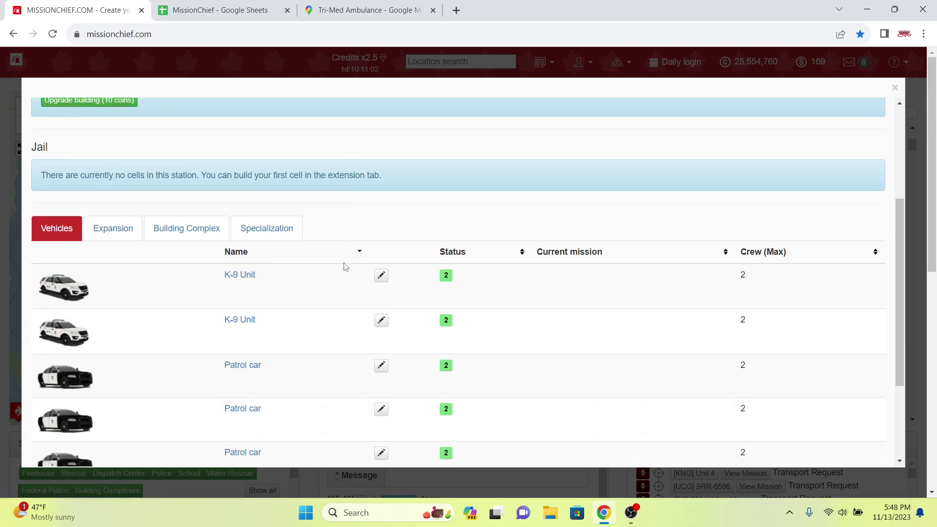
pyautogui.scroll(-2, 268, 359)
pyautogui.moveTo(204, 358); pyautogui.dragTo(251, 367)
pyautogui.hotkey('ctrl', 'c')
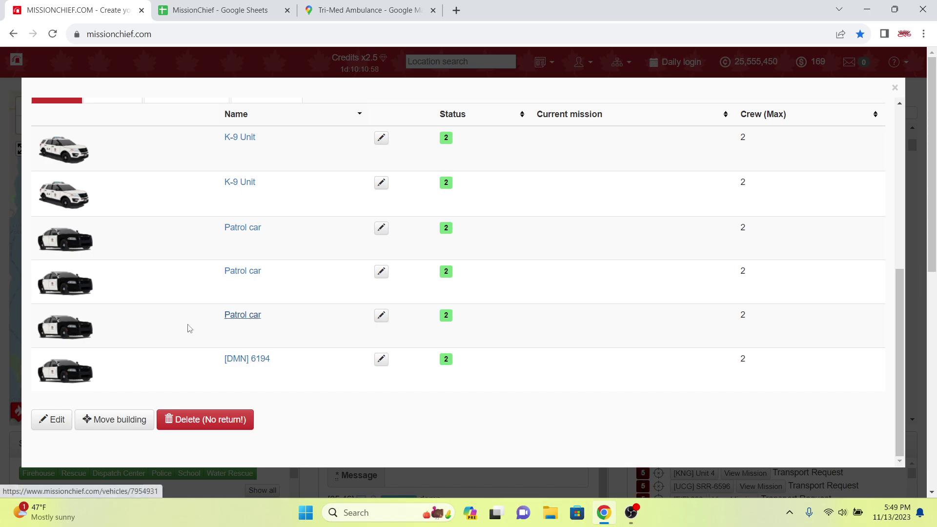
# Rename the unnamed patrol car listed just above [DMN] 6194 to [DMN] 6710, following the roster, and save it
pyautogui.click(234, 317)
pyautogui.click(65, 322)
pyautogui.click(324, 211)
pyautogui.hotkey('ctrl', 'a')
pyautogui.hotkey('ctrl', 'v')
pyautogui.click(251, 7)
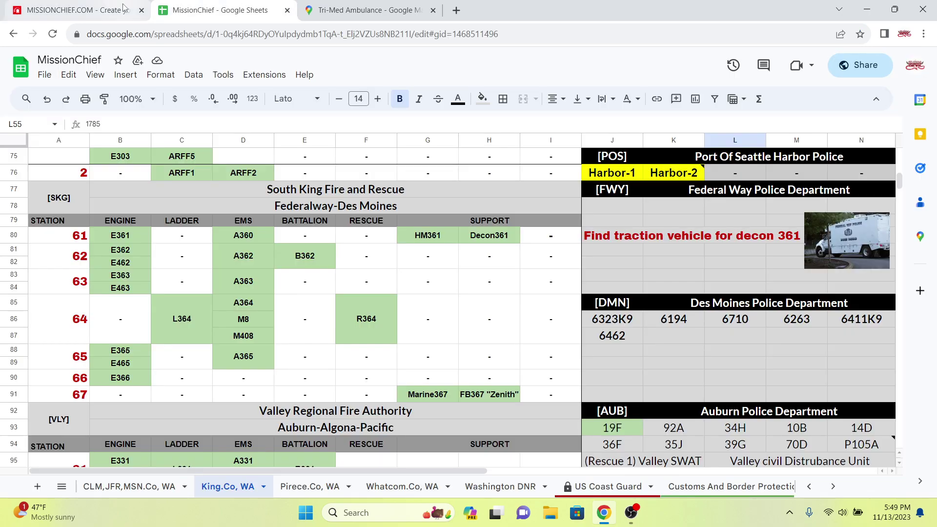
pyautogui.click(89, 7)
pyautogui.click(214, 10)
pyautogui.click(124, 15)
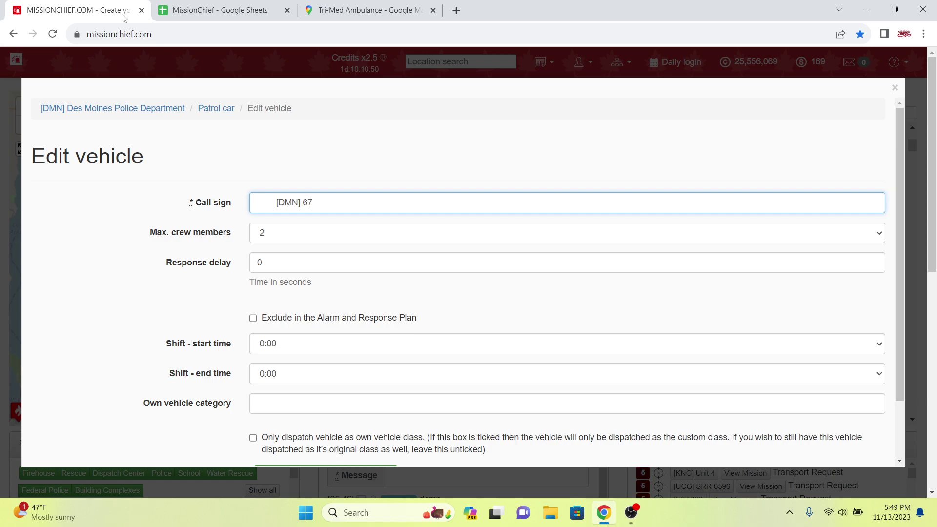
pyautogui.press('Return')
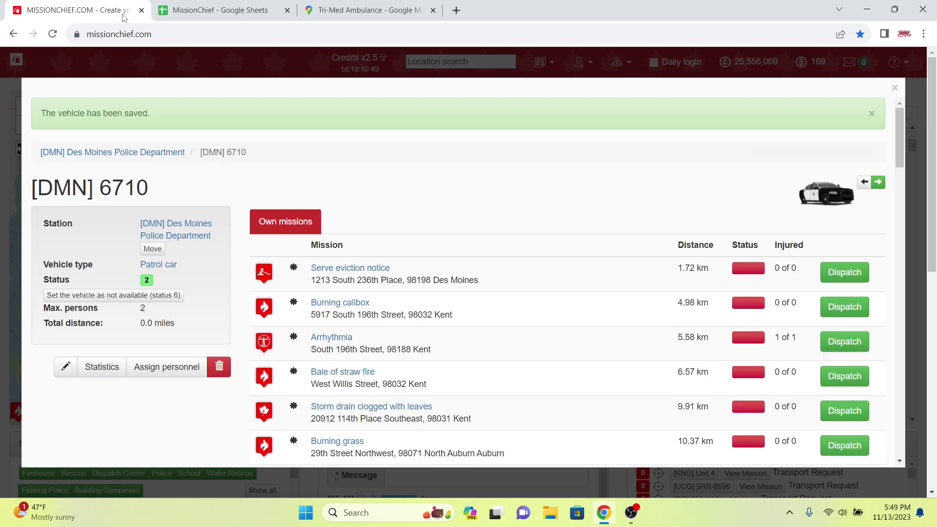
# Rename the first K-9 Unit in the Des Moines station's vehicle list to [DMN] 6323 per the roster and save it
pyautogui.click(119, 152)
pyautogui.scroll(-3, 254, 317)
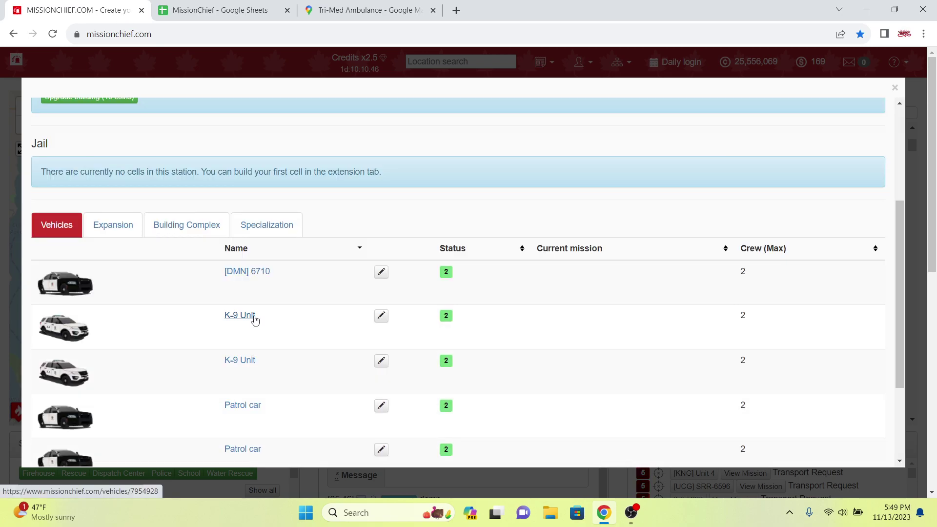
pyautogui.click(254, 320)
pyautogui.click(65, 325)
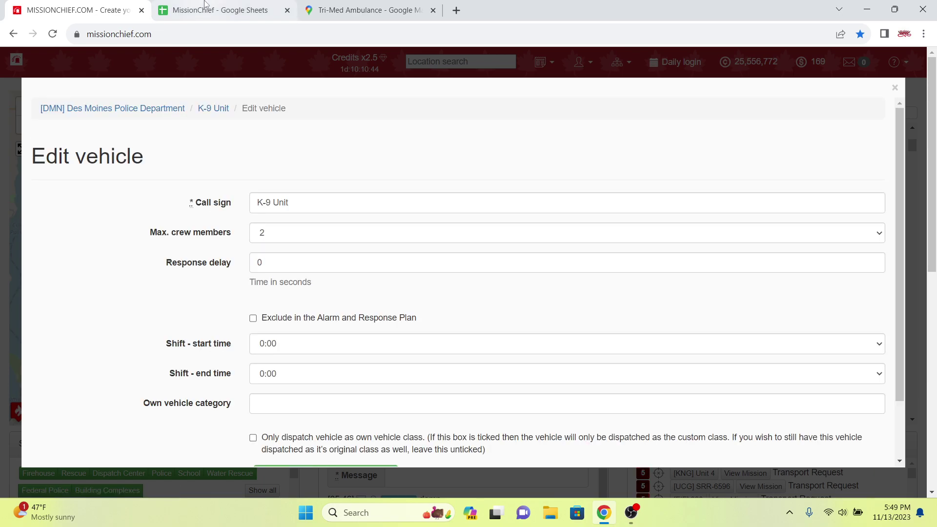
pyautogui.click(205, 10)
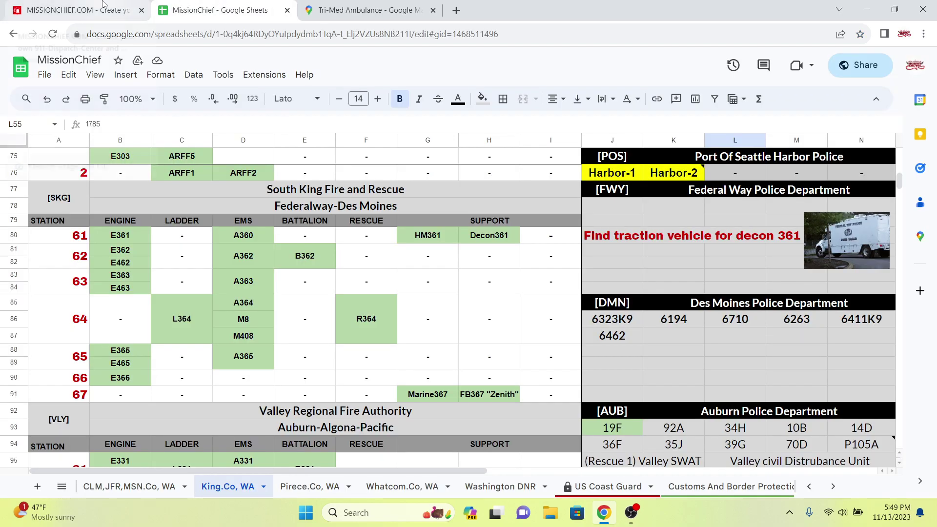
pyautogui.click(102, 3)
pyautogui.click(366, 202)
pyautogui.hotkey('ctrl', 'v')
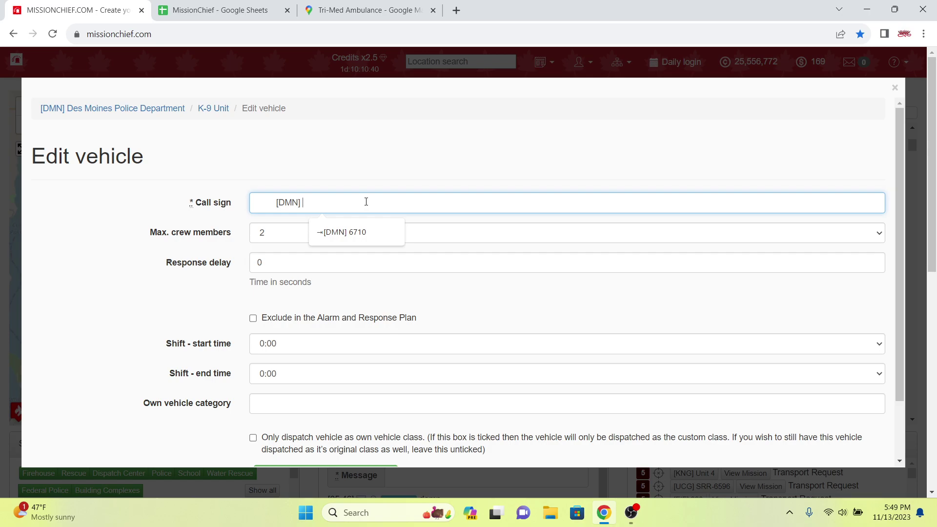
pyautogui.write('6323')
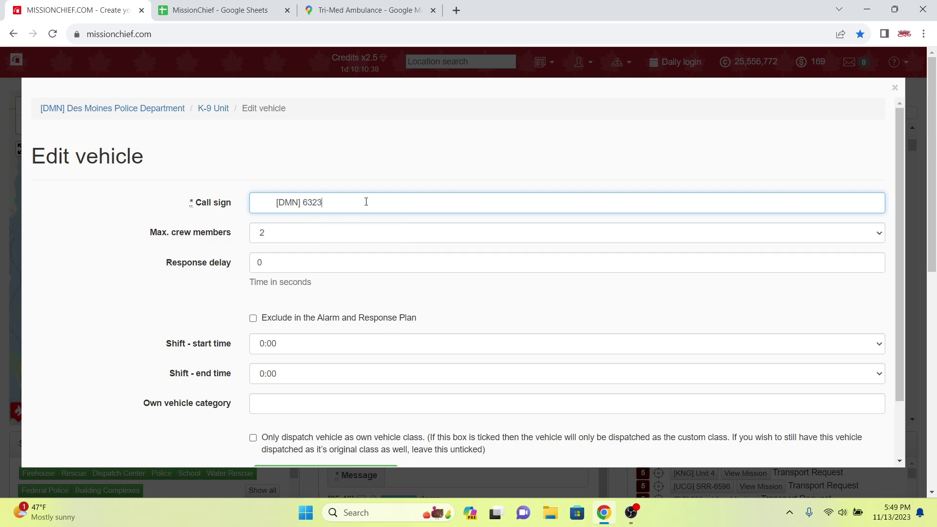
pyautogui.press('Return')
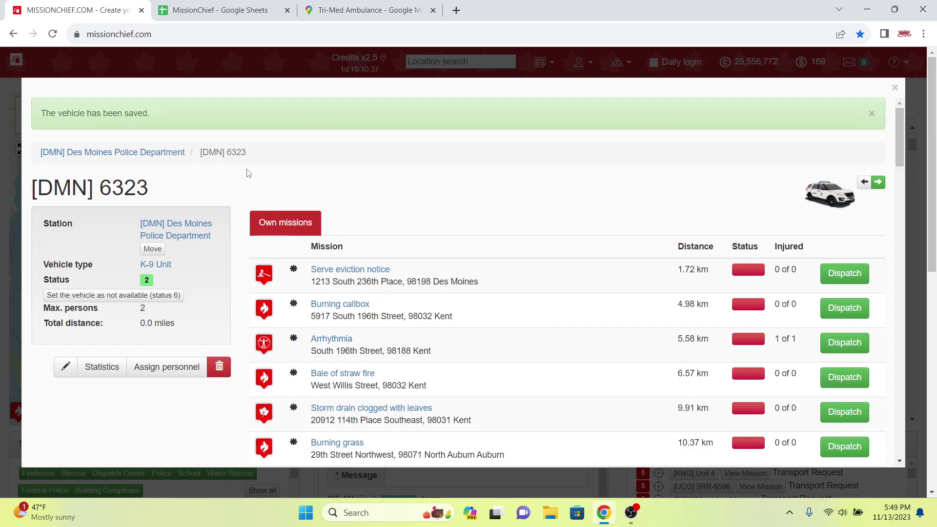
# Set K-9 unit [DMN] 6323 as not available (status 6) from the station's vehicle list
pyautogui.click(142, 152)
pyautogui.scroll(-4, 245, 293)
pyautogui.click(251, 272)
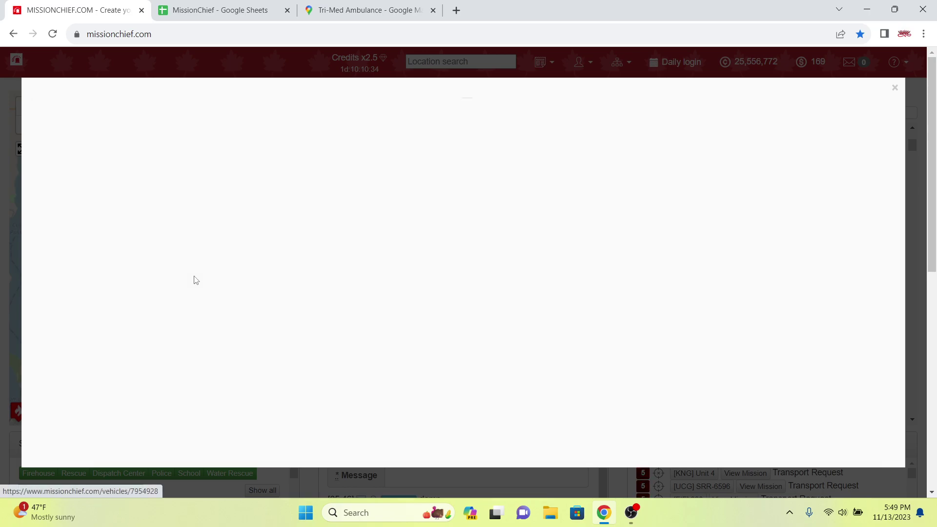
pyautogui.click(113, 251)
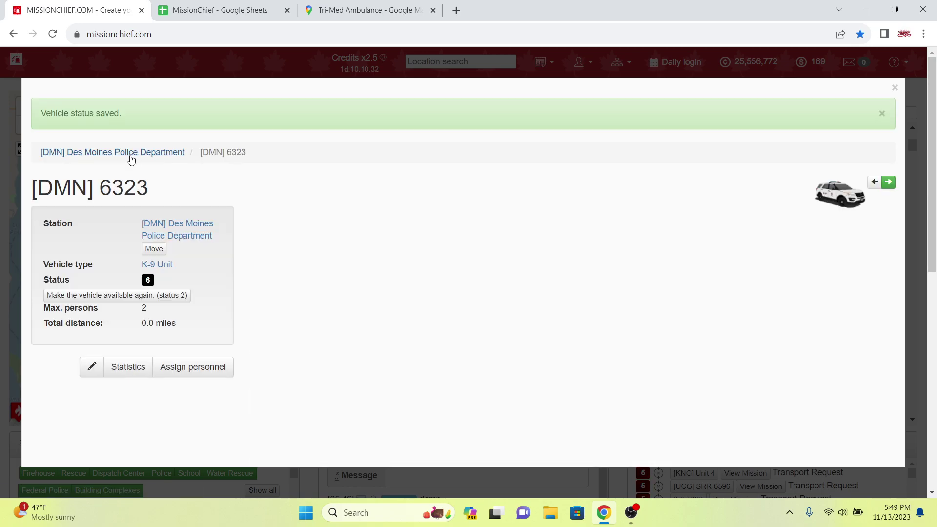
# Rename the remaining K-9 Unit at the Des Moines station to [DMN] 6411, checking the roster for its number, and save it
pyautogui.click(129, 152)
pyautogui.scroll(-6, 180, 223)
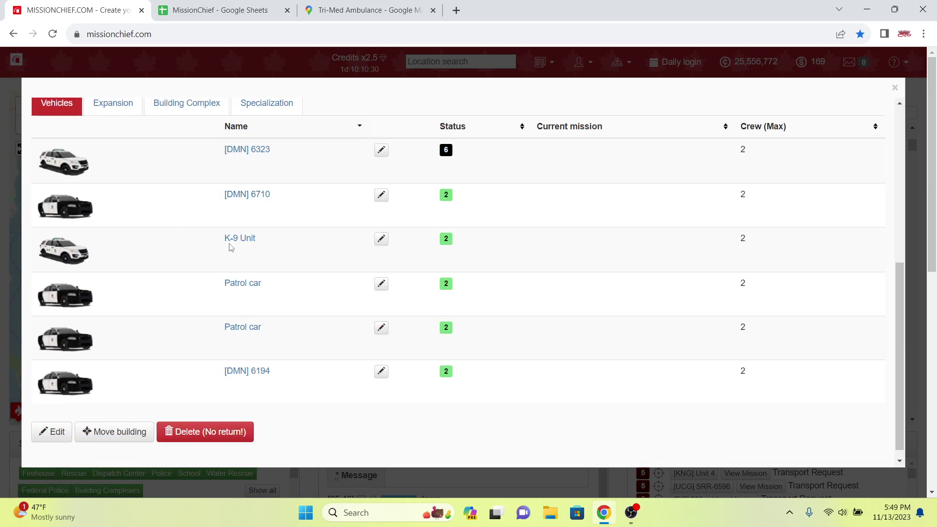
pyautogui.click(227, 240)
pyautogui.click(230, 5)
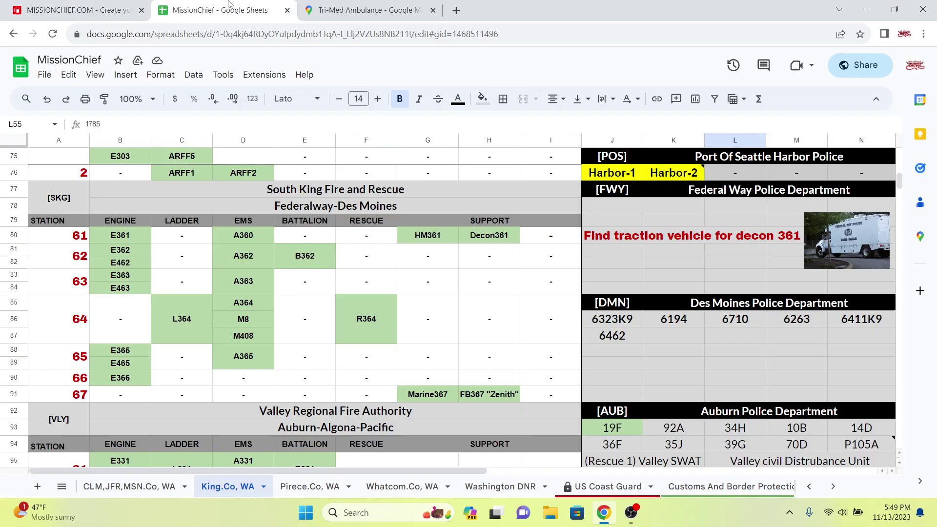
pyautogui.click(112, 6)
pyautogui.tripleClick(292, 202)
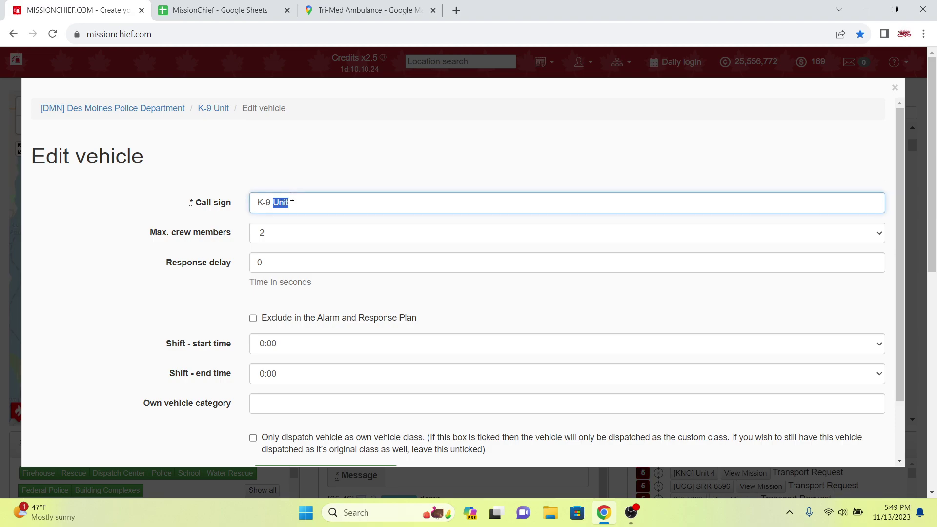
pyautogui.click(213, 5)
pyautogui.click(112, 6)
pyautogui.hotkey('ctrl', 'v')
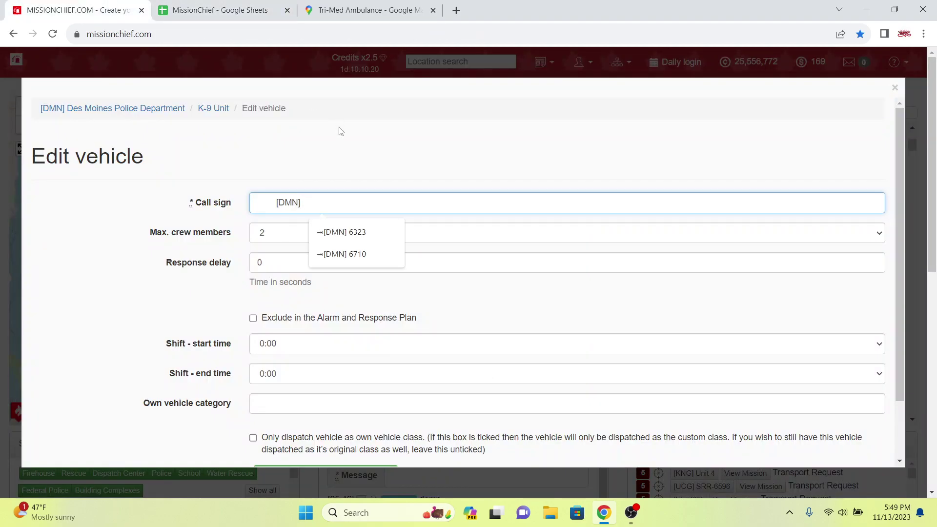
pyautogui.write('6411')
pyautogui.press('Return')
# In the Google Sheets roster, fill the Des Moines unit cells 6411K9, 6323K9 and 6194 with yellow
pyautogui.click(260, 11)
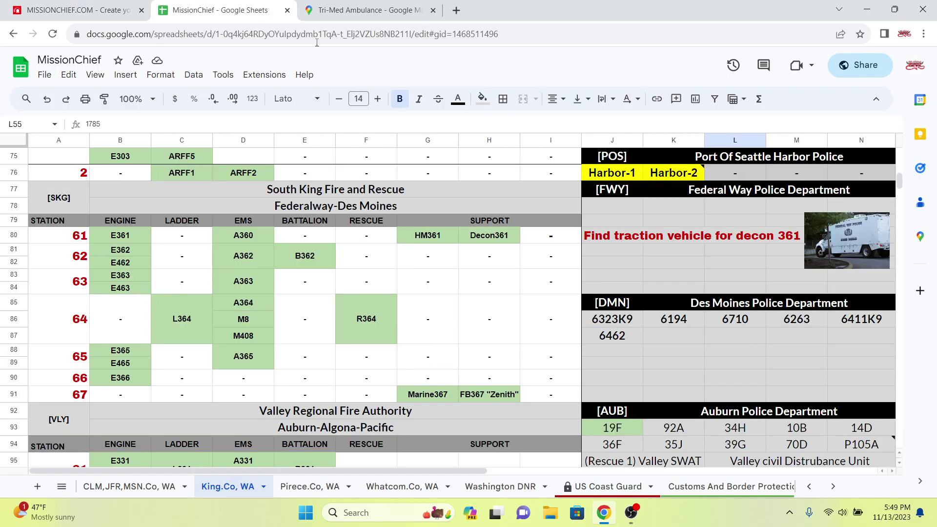
pyautogui.click(865, 325)
pyautogui.click(482, 98)
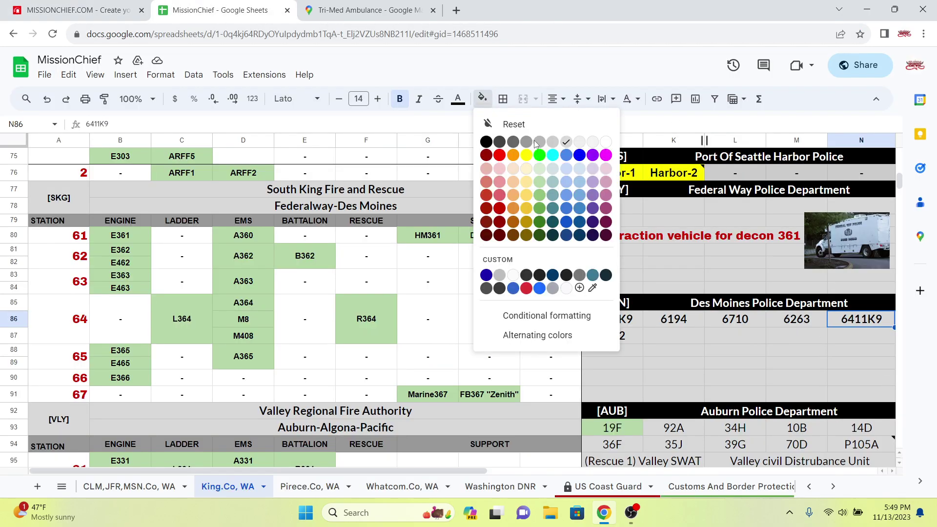
pyautogui.click(537, 145)
pyautogui.click(619, 319)
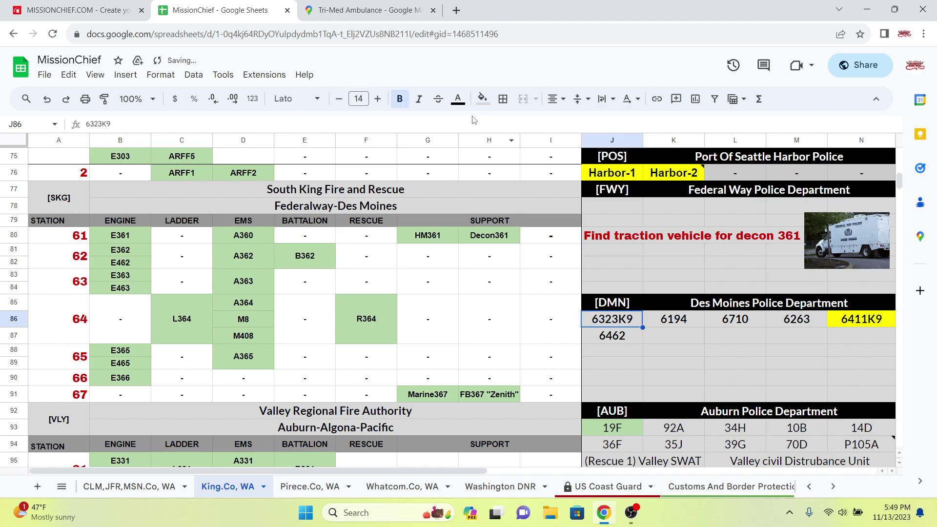
pyautogui.click(482, 98)
pyautogui.click(529, 154)
pyautogui.click(666, 322)
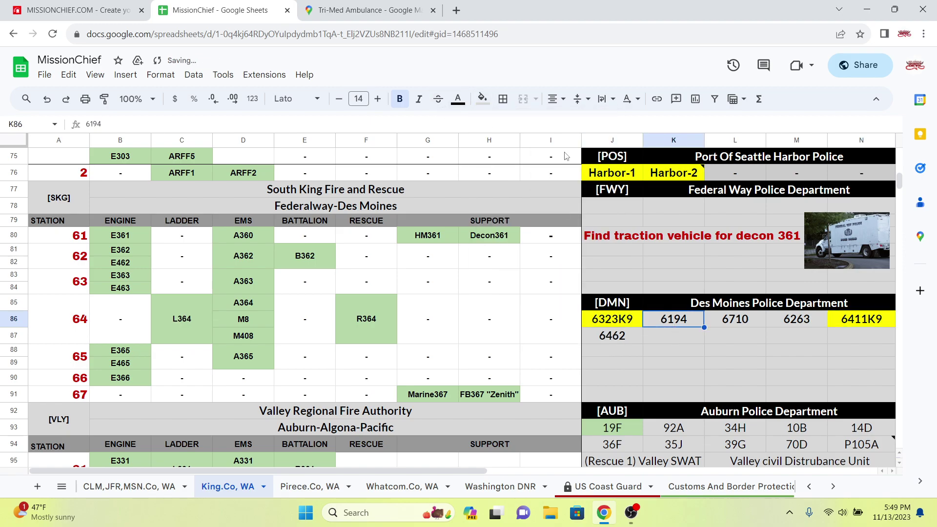
pyautogui.click(482, 99)
pyautogui.click(529, 156)
pyautogui.click(678, 341)
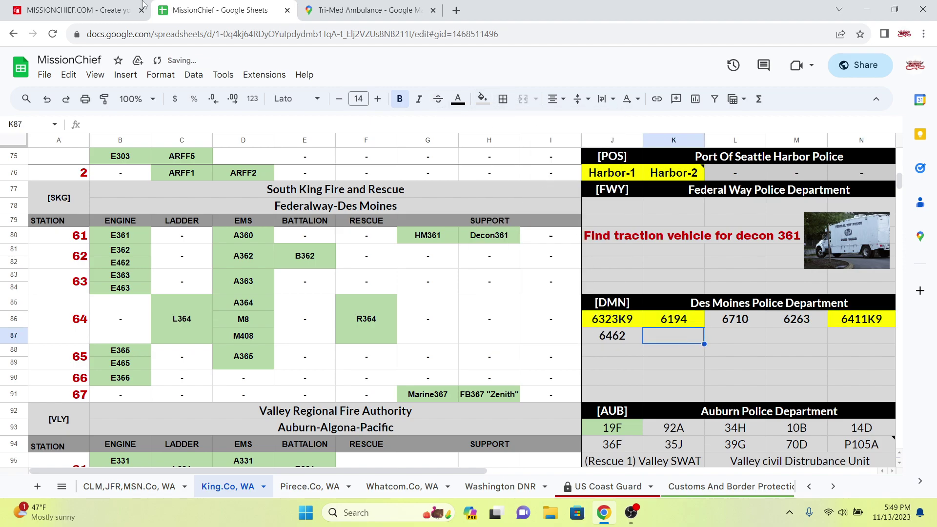
# Return to the Des Moines station in MissionChief and compare its vehicle list with the units in the roster
pyautogui.click(111, 4)
pyautogui.scroll(-3, 167, 195)
pyautogui.scroll(3, 119, 159)
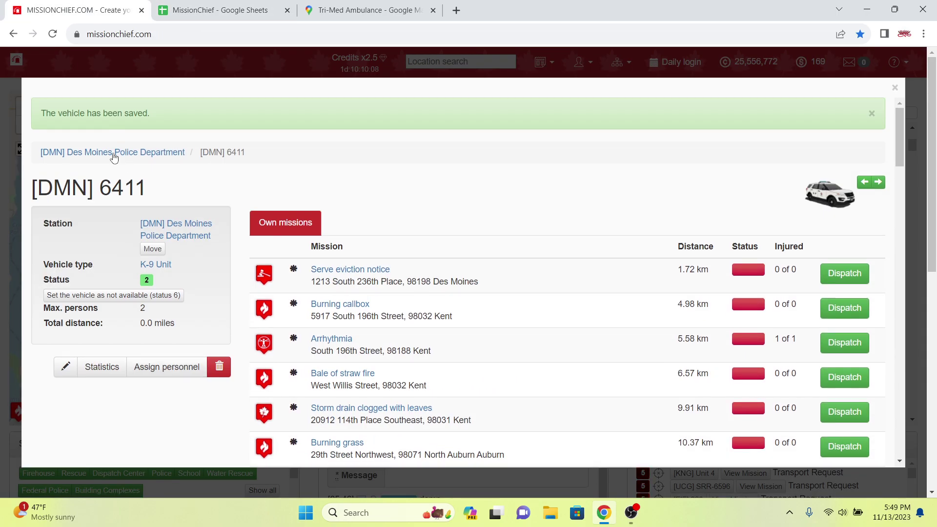
pyautogui.click(121, 156)
pyautogui.scroll(-6, 333, 299)
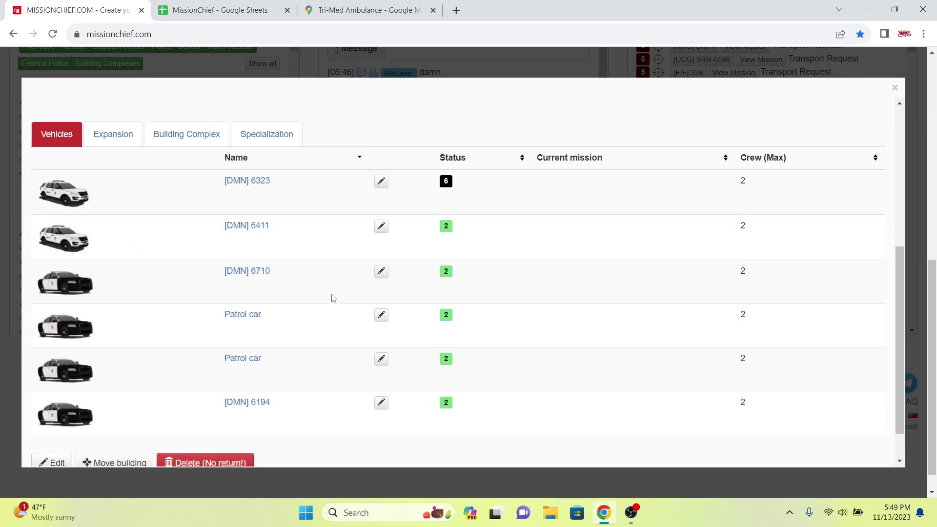
pyautogui.click(221, 5)
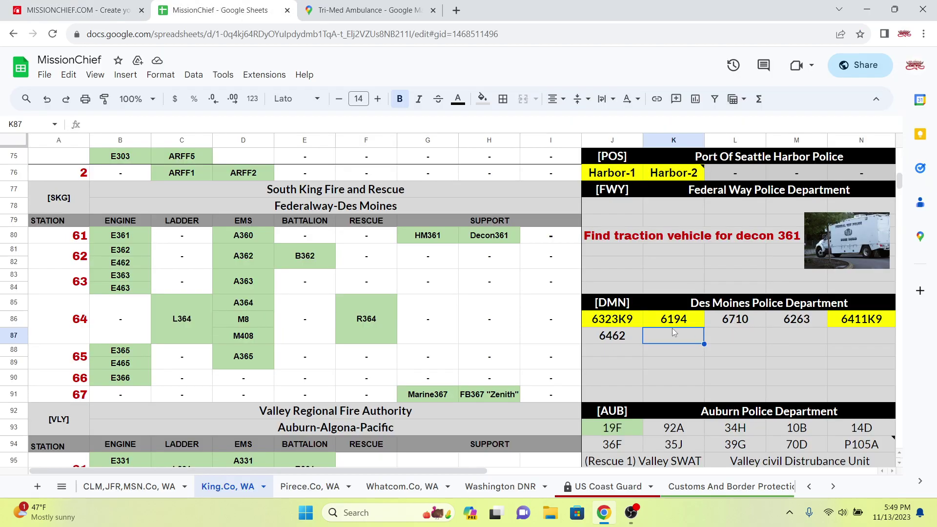
pyautogui.click(124, 4)
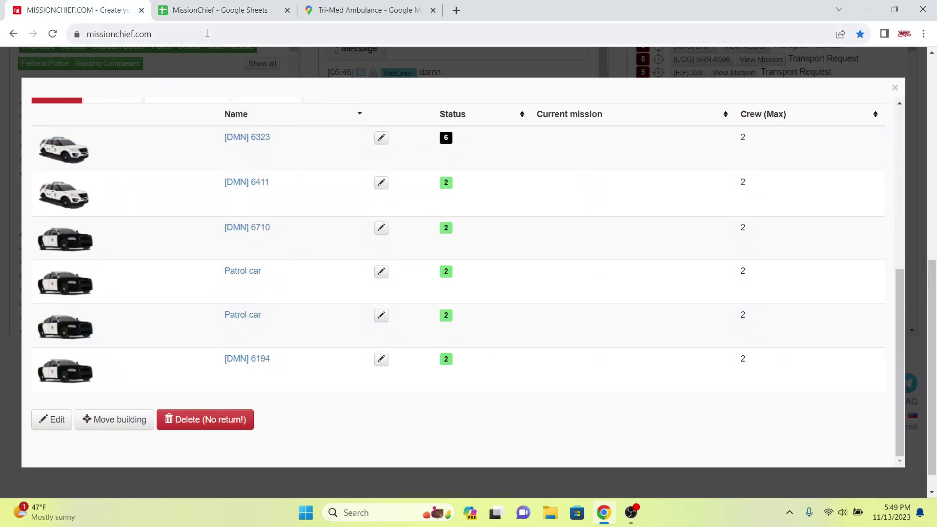
# In the Google Sheets roster, fill the Des Moines unit cells 6194 and 6710 with light green
pyautogui.click(228, 3)
pyautogui.click(746, 323)
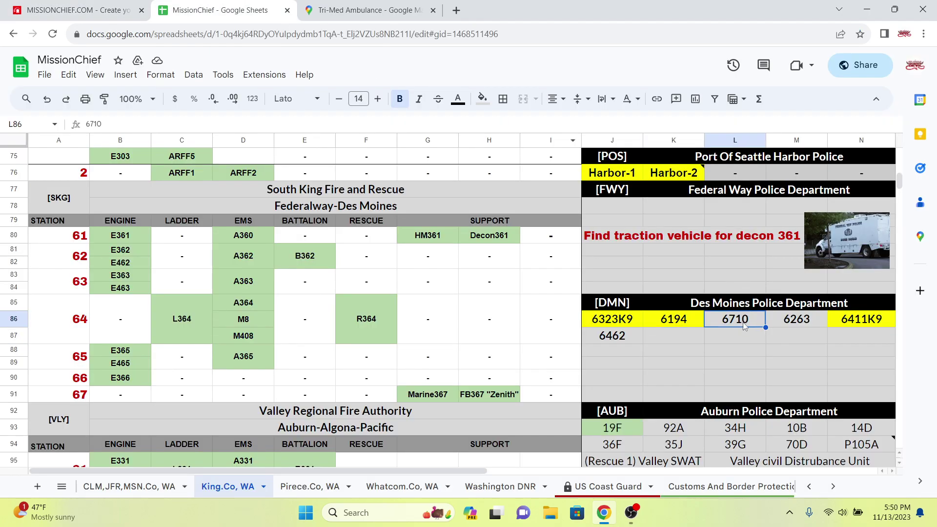
pyautogui.moveTo(707, 321); pyautogui.dragTo(683, 320)
pyautogui.click(482, 98)
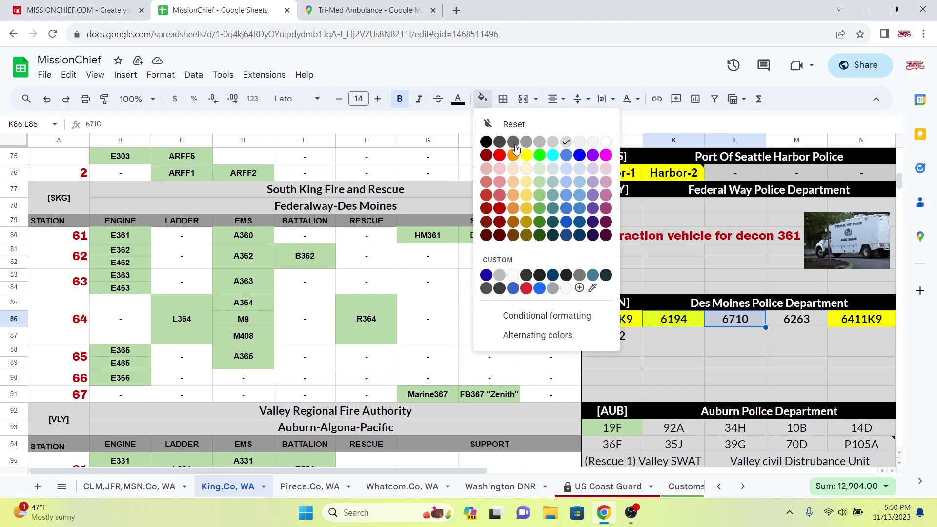
pyautogui.click(540, 182)
pyautogui.click(688, 341)
# Back in MissionChief, rename a Patrol car at the Des Moines station to [DMN] 6263, checking the roster for its number, and save it
pyautogui.click(78, 9)
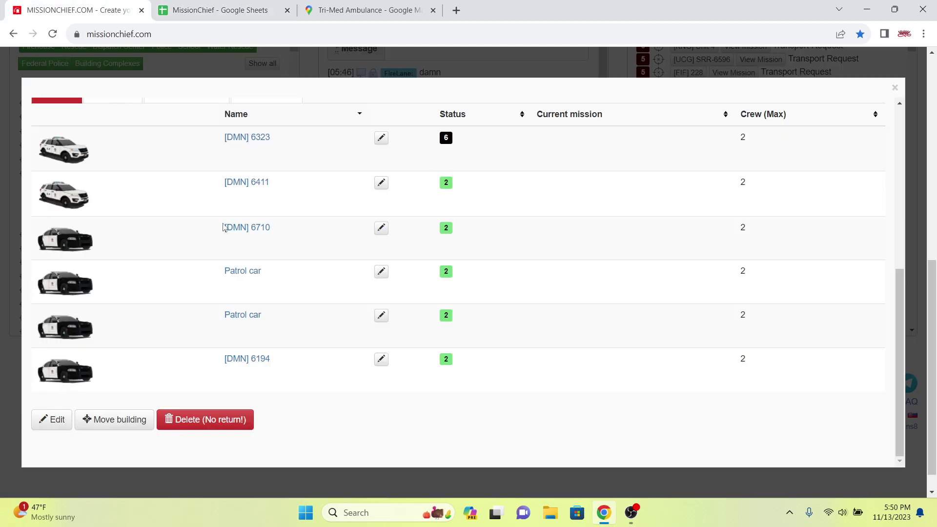
pyautogui.click(254, 273)
pyautogui.click(68, 330)
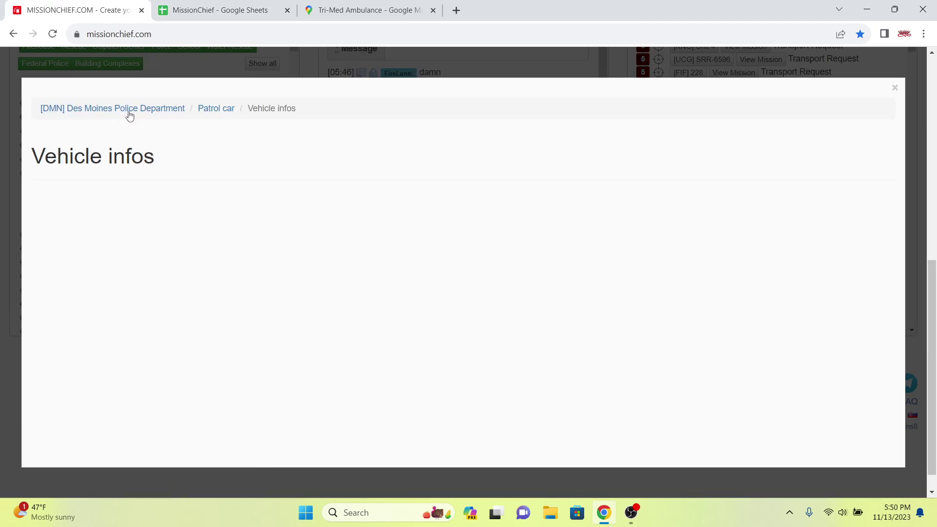
pyautogui.click(215, 107)
pyautogui.scroll(-1, 90, 333)
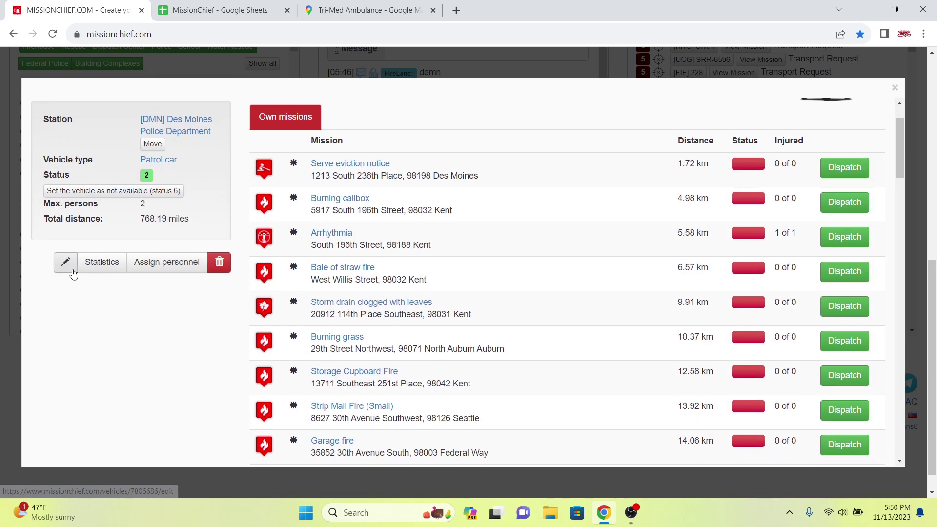
pyautogui.click(65, 275)
pyautogui.doubleClick(348, 200)
pyautogui.write('[DMN]')
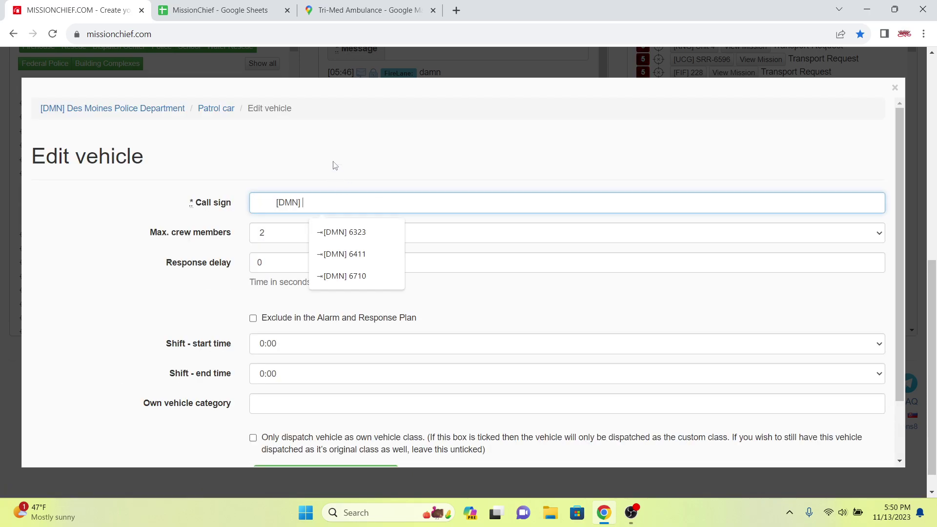
pyautogui.click(220, 10)
pyautogui.click(89, 9)
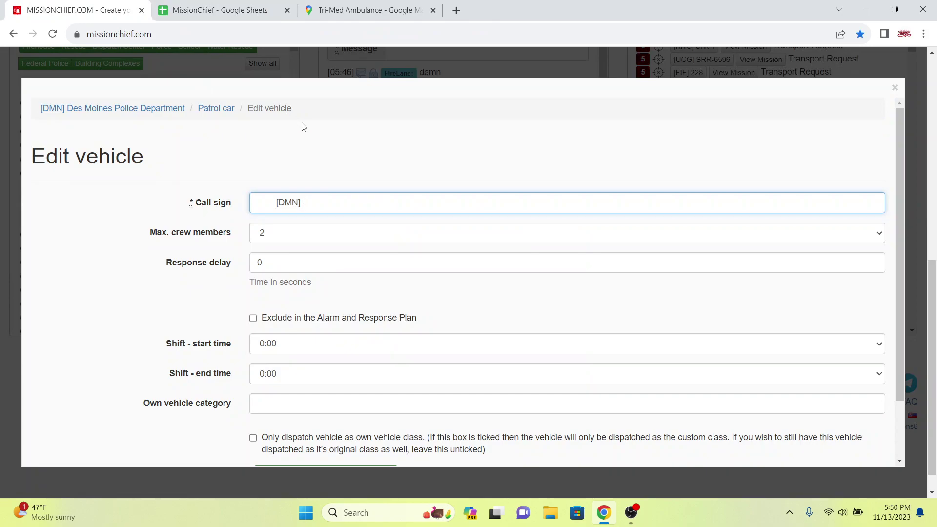
pyautogui.write('6263')
pyautogui.press('Return')
# Check the roster for the remaining unit number, rename the last unnamed Des Moines Patrol car to [DMN] 6462 and save it
pyautogui.click(220, 10)
pyautogui.click(90, 9)
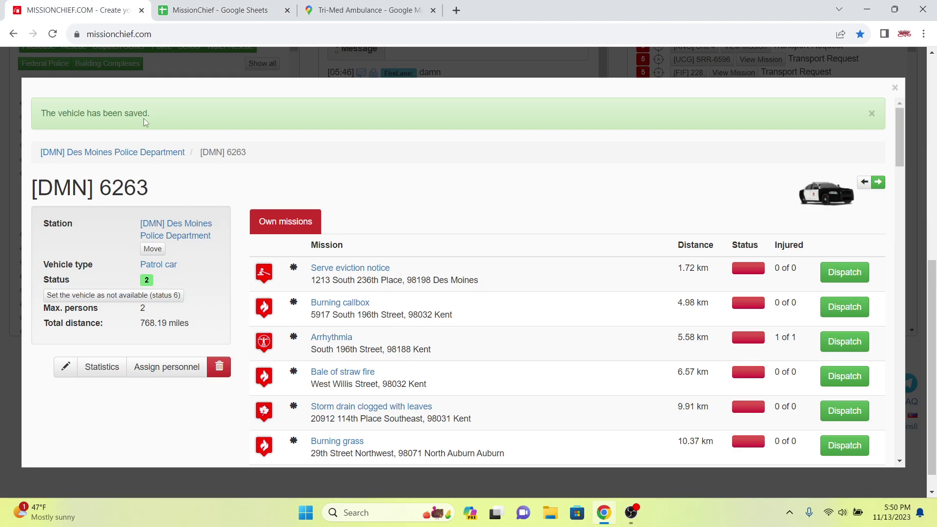
pyautogui.click(119, 155)
pyautogui.scroll(-3, 239, 309)
pyautogui.scroll(-3, 252, 385)
pyautogui.click(252, 390)
pyautogui.click(65, 324)
pyautogui.doubleClick(288, 203)
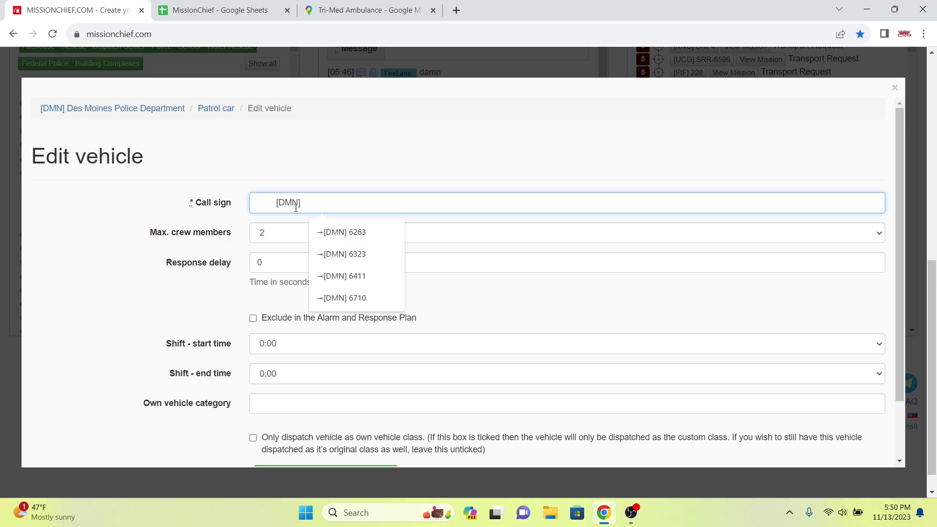
pyautogui.write('6462')
pyautogui.press('Return')
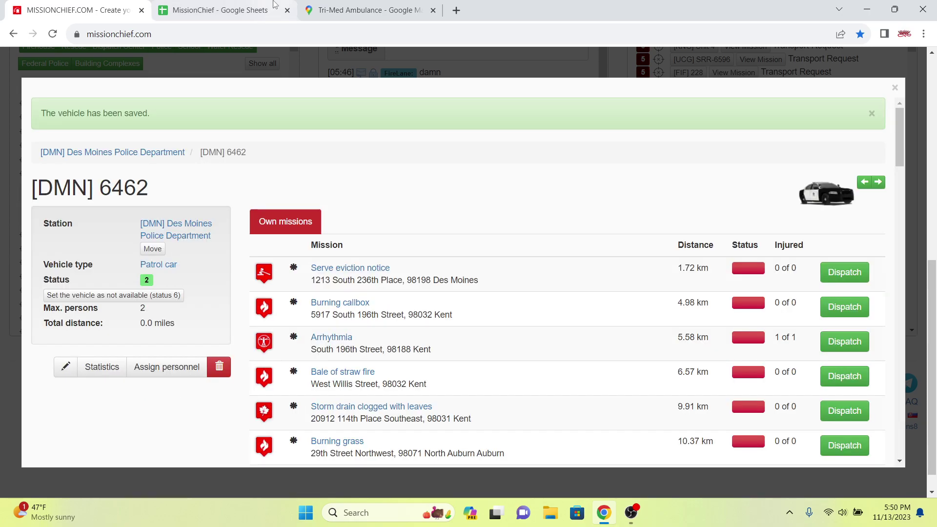
# In the Google Sheets roster, fill the Des Moines unit cells 6462 and 6263 with light green
pyautogui.hotkey('ctrl', 'Tab')
pyautogui.click(590, 341)
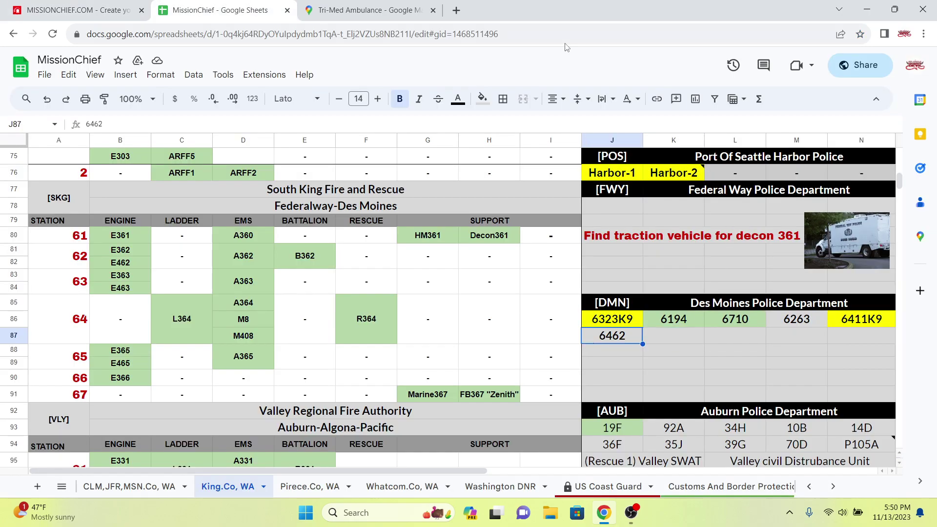
pyautogui.click(482, 99)
pyautogui.click(541, 182)
pyautogui.click(798, 316)
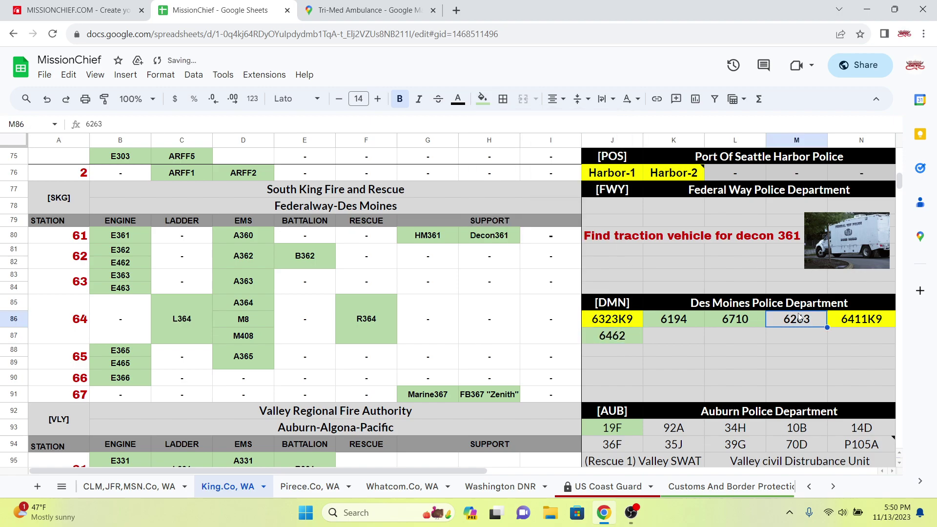
pyautogui.click(499, 101)
pyautogui.click(482, 98)
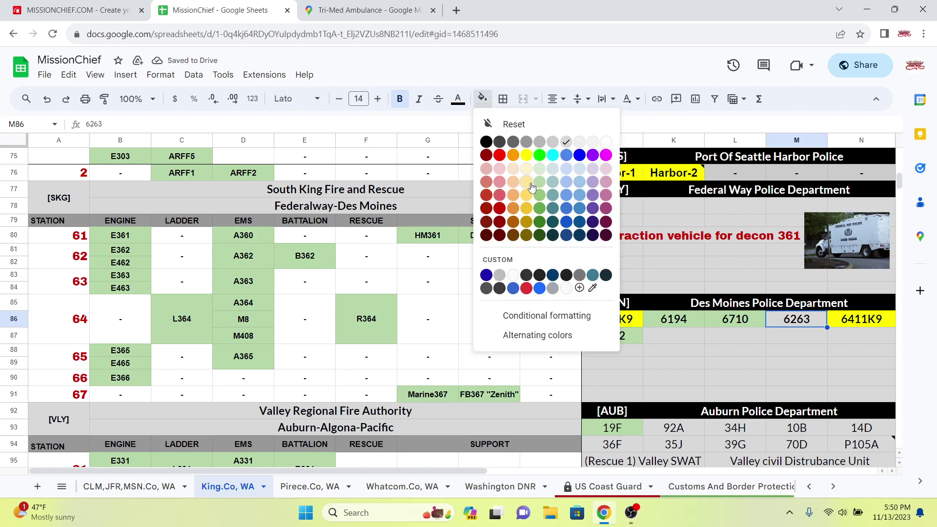
pyautogui.click(532, 184)
pyautogui.click(735, 359)
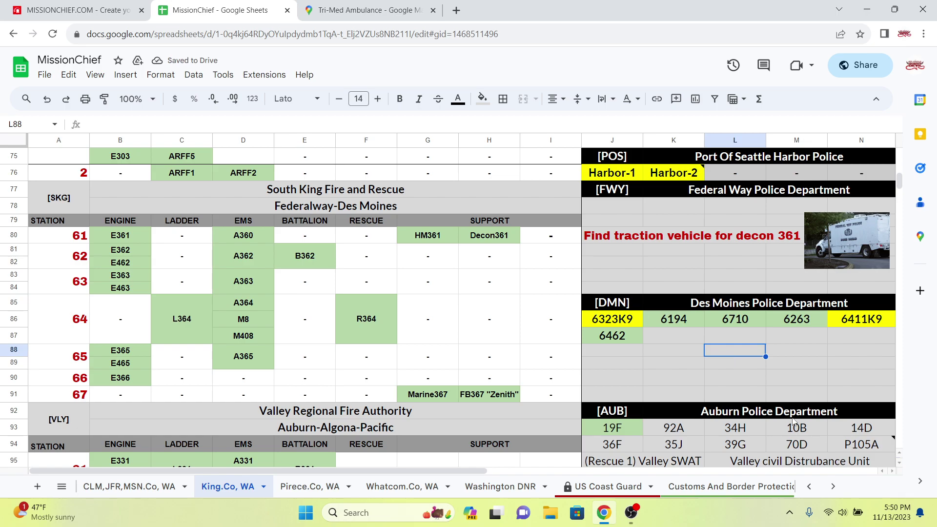
# Look through the police department rosters on the King.Co, WA sheet, from Pacific and Auburn up to Sea-Tac and Seattle
pyautogui.click(750, 336)
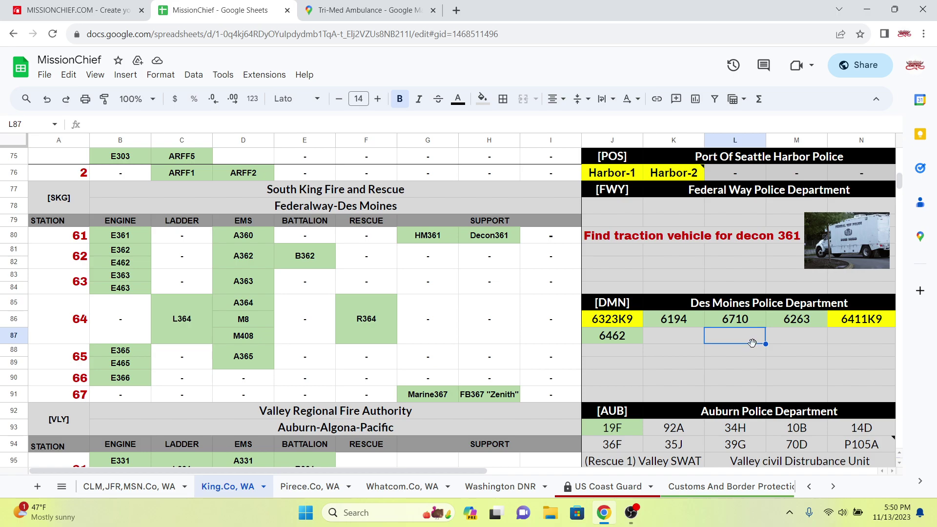
pyautogui.scroll(2, 776, 356)
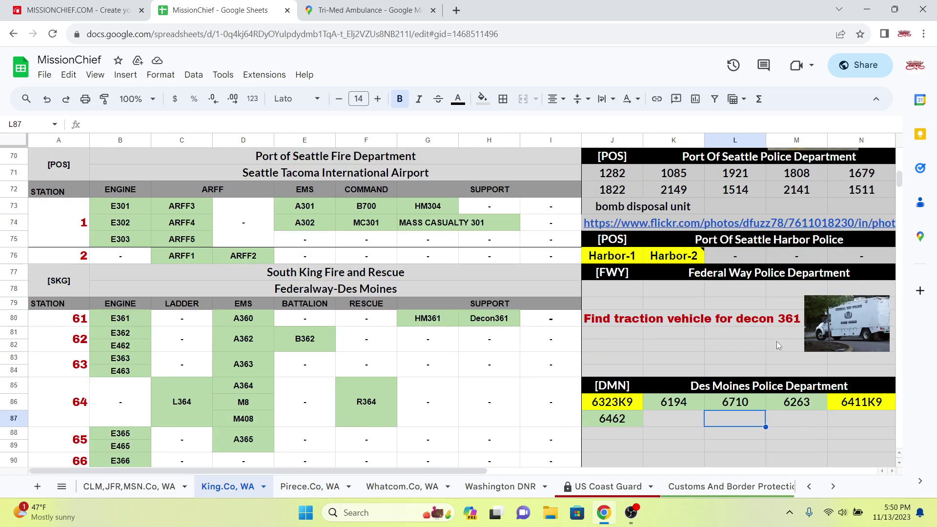
pyautogui.scroll(-7, 783, 336)
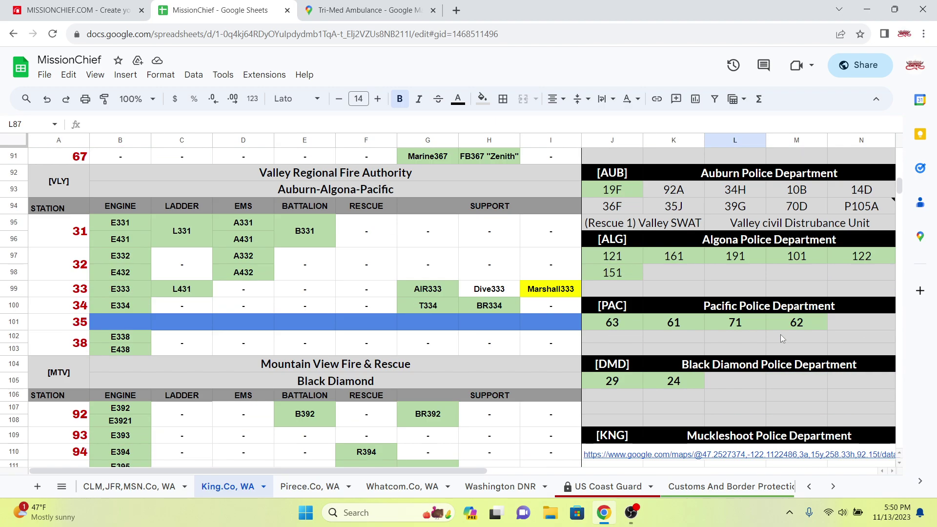
pyautogui.scroll(7, 781, 336)
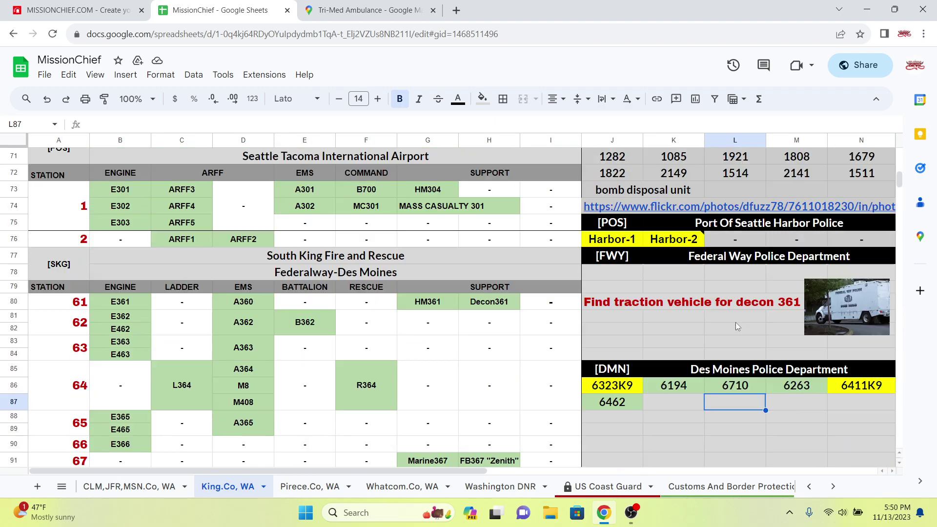
pyautogui.scroll(3, 727, 327)
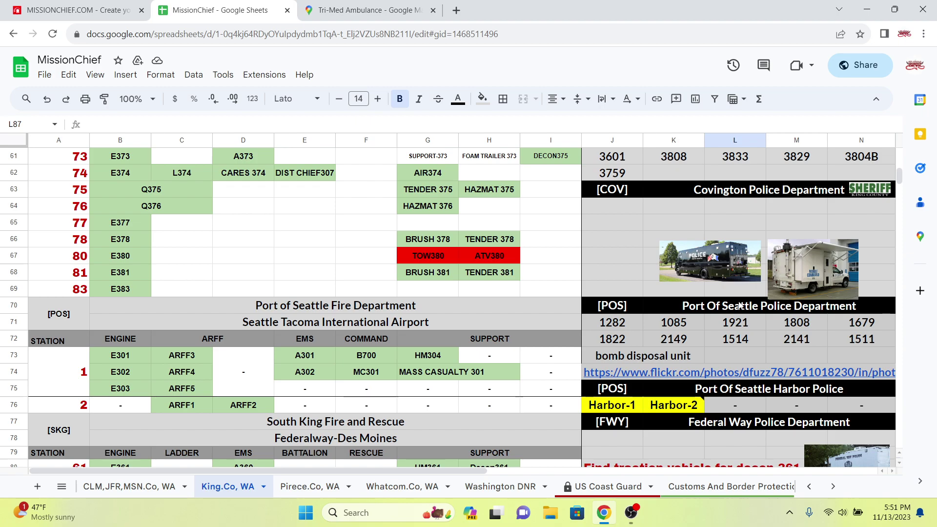
pyautogui.scroll(3, 821, 388)
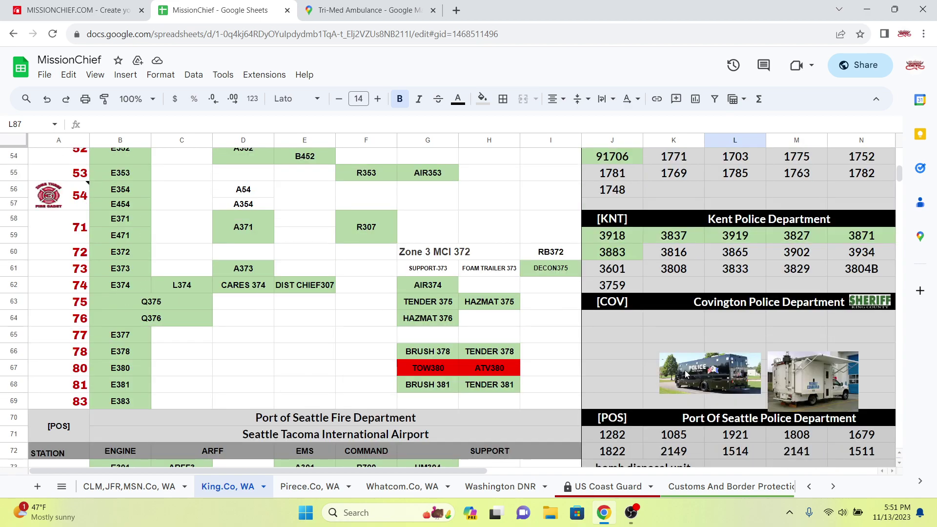
pyautogui.scroll(2, 712, 365)
pyautogui.scroll(3, 721, 368)
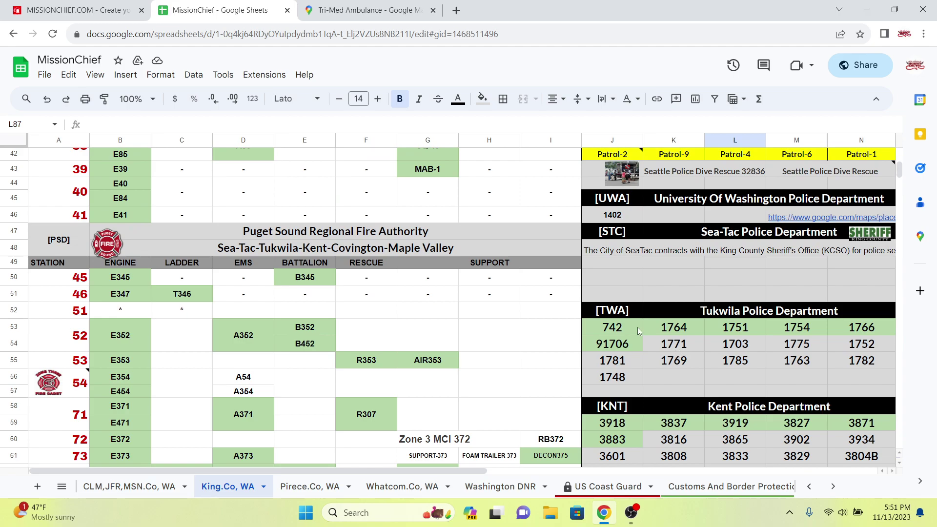
pyautogui.scroll(1, 709, 333)
pyautogui.scroll(3, 717, 309)
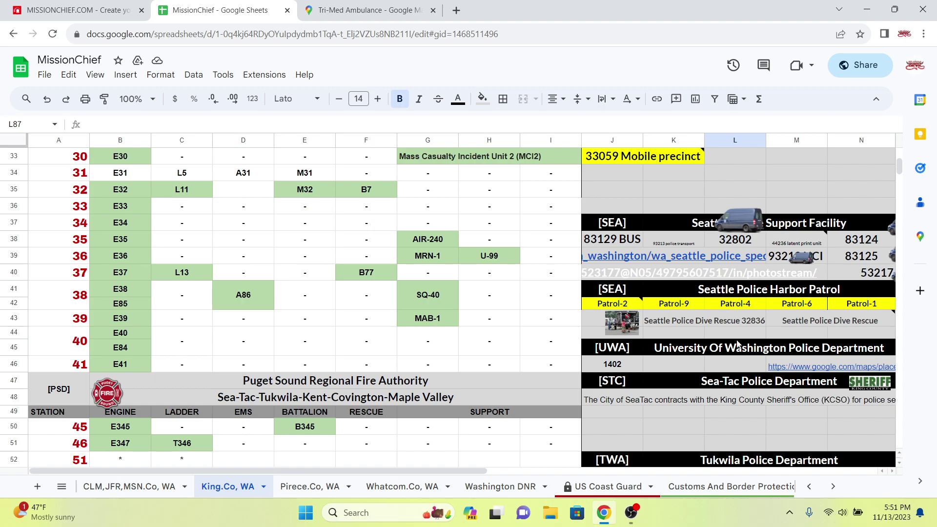
pyautogui.click(733, 402)
pyautogui.click(671, 439)
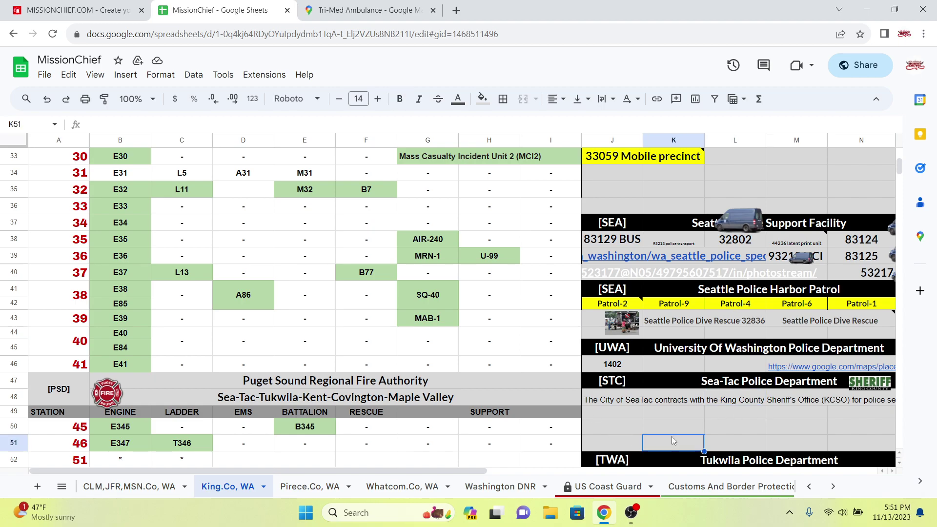
pyautogui.scroll(5, 701, 320)
pyautogui.scroll(-7, 701, 320)
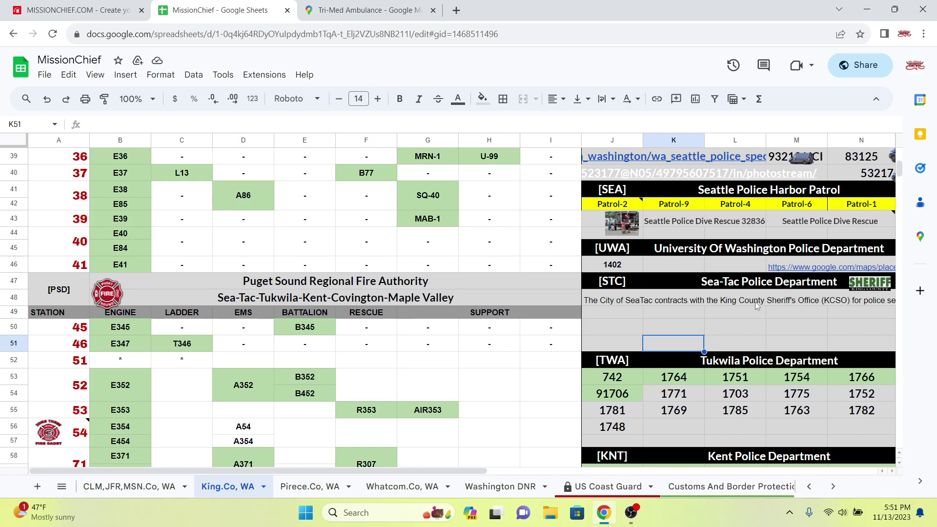
# Merge cells J48:N50 below the Sea-Tac Police Department header into one cell
pyautogui.click(629, 304)
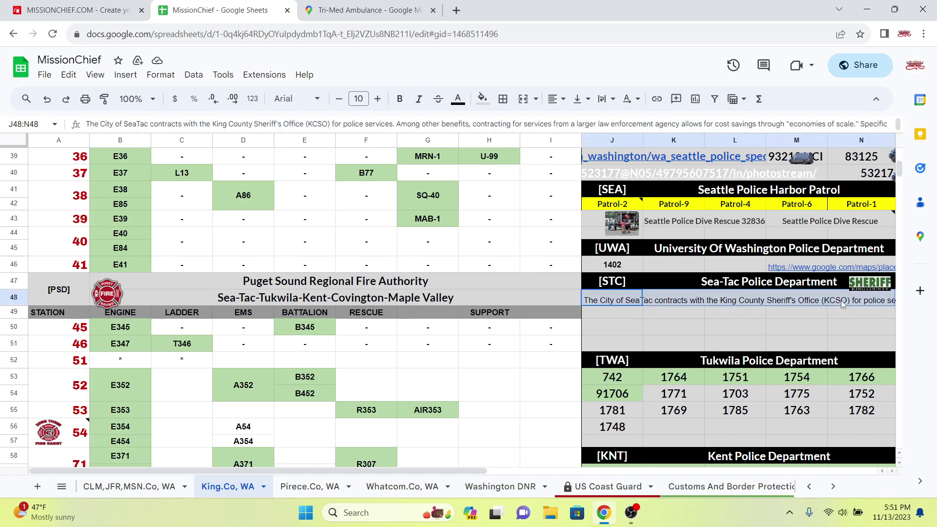
pyautogui.moveTo(850, 314); pyautogui.dragTo(850, 322)
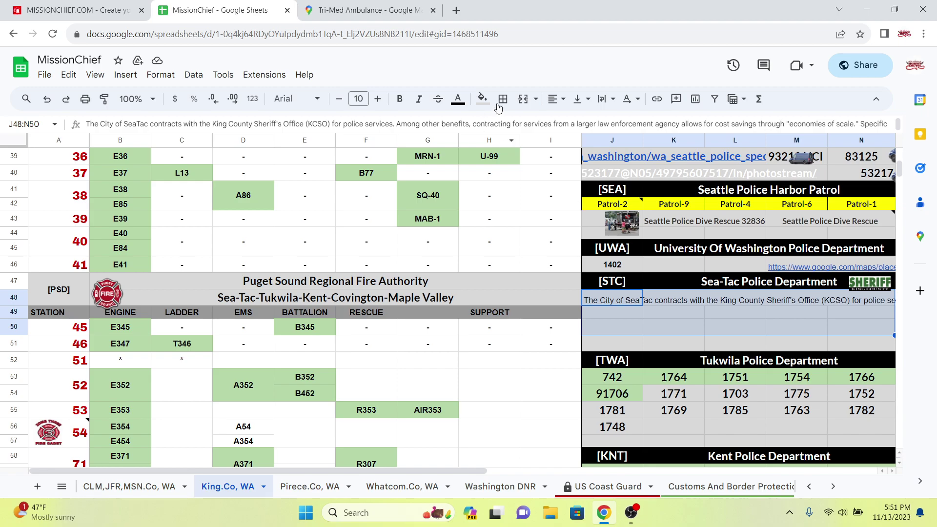
pyautogui.click(523, 99)
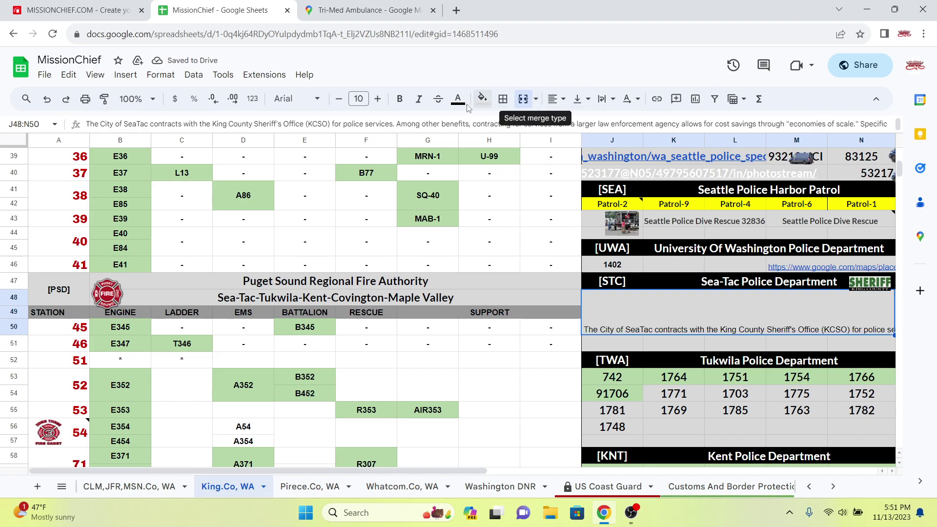
# Open the merged Sea-Tac cell for editing and read its full text about the King County Sheriff's Office contract
pyautogui.doubleClick(637, 326)
pyautogui.hotkey('ctrl', 'a')
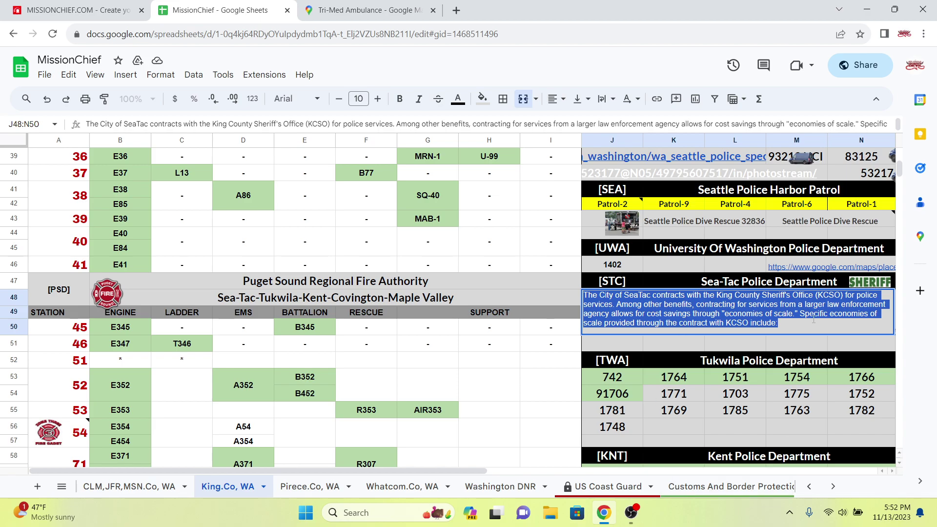
pyautogui.click(795, 322)
pyautogui.hotkey('ctrl', 'a')
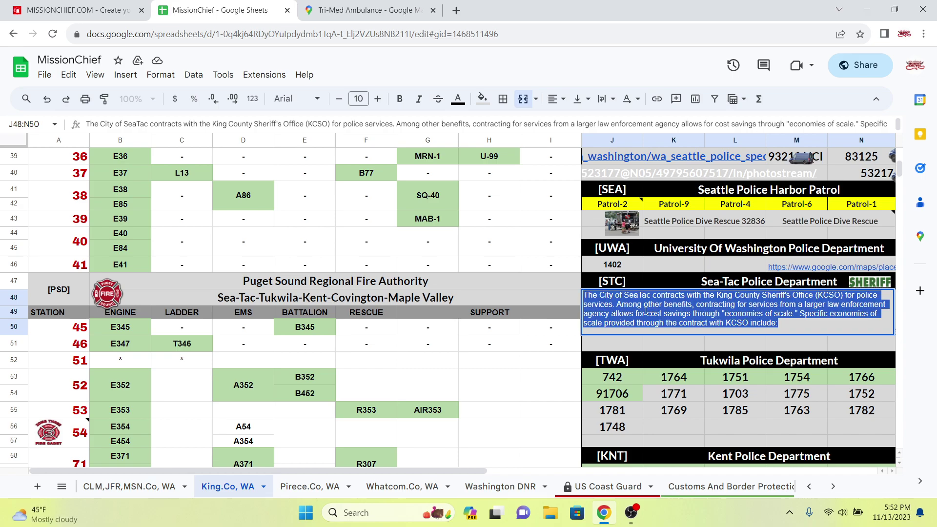
# Clear the contract text from the merged Sea-Tac cell, leave the cell, and undo the deletion
pyautogui.press('BackSpace')
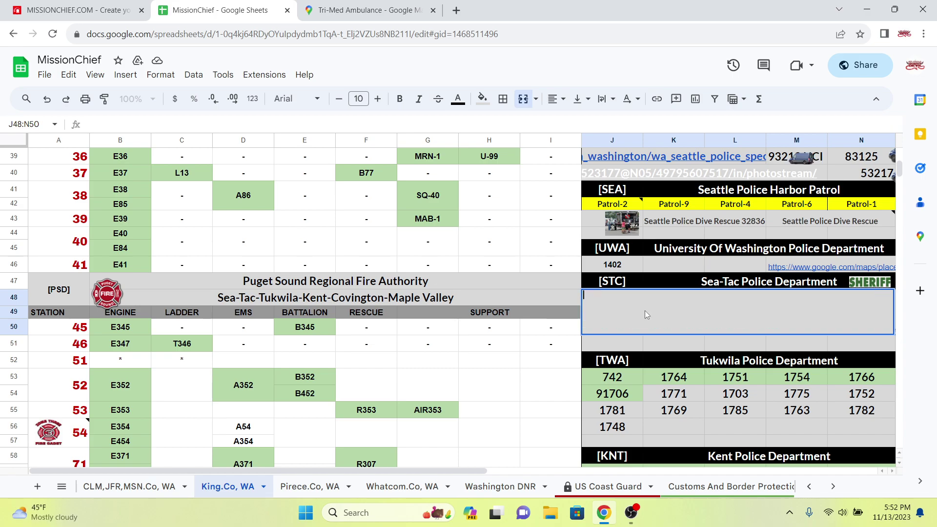
pyautogui.click(356, 223)
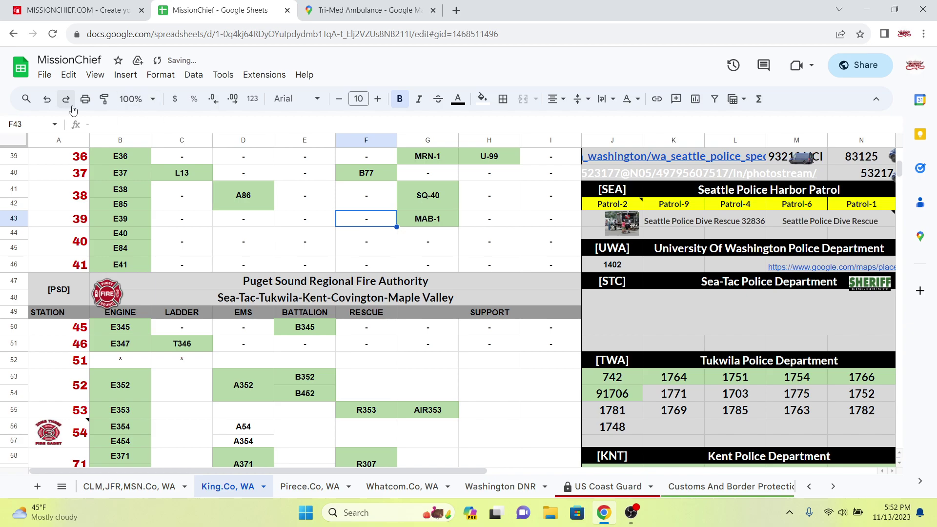
pyautogui.click(43, 105)
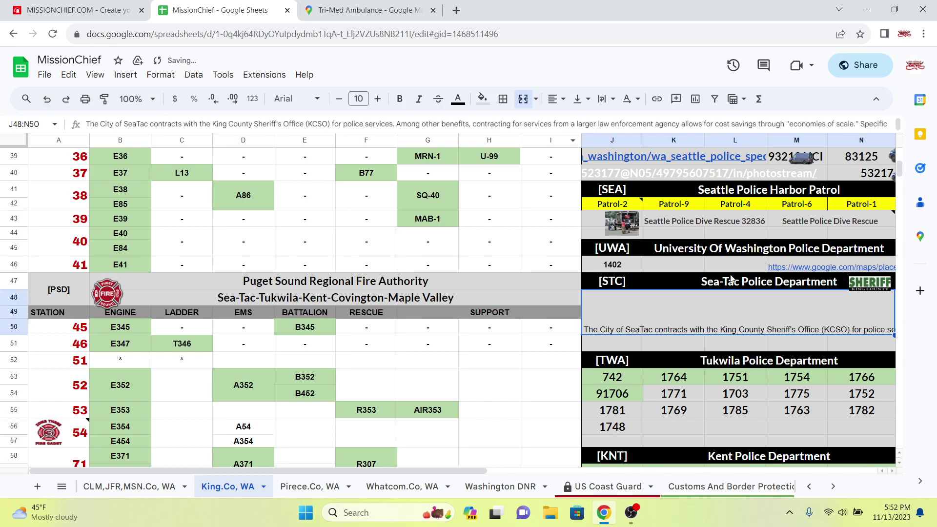
# Copy the contract text from the merged Sea-Tac cell into a note on the Sea-Tac Police Department header
pyautogui.tripleClick(720, 324)
pyautogui.click(740, 283)
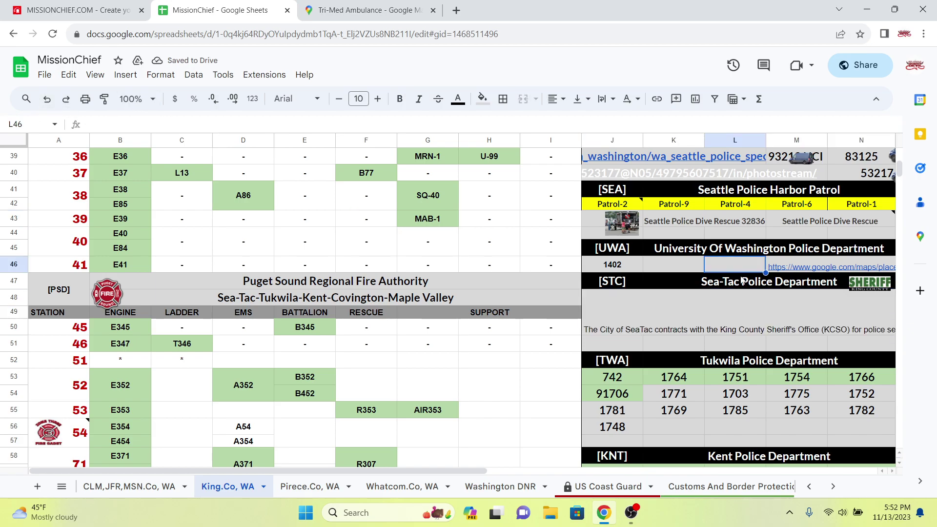
pyautogui.rightClick(740, 283)
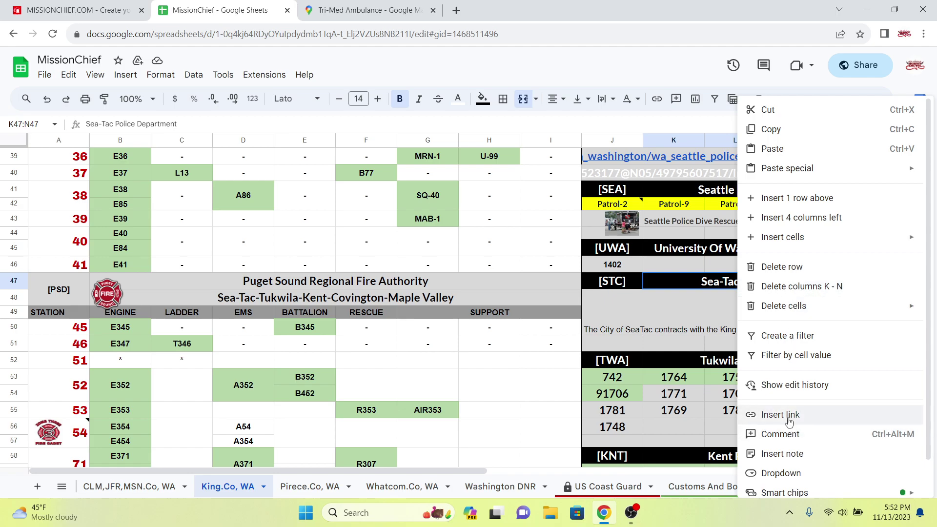
pyautogui.click(786, 453)
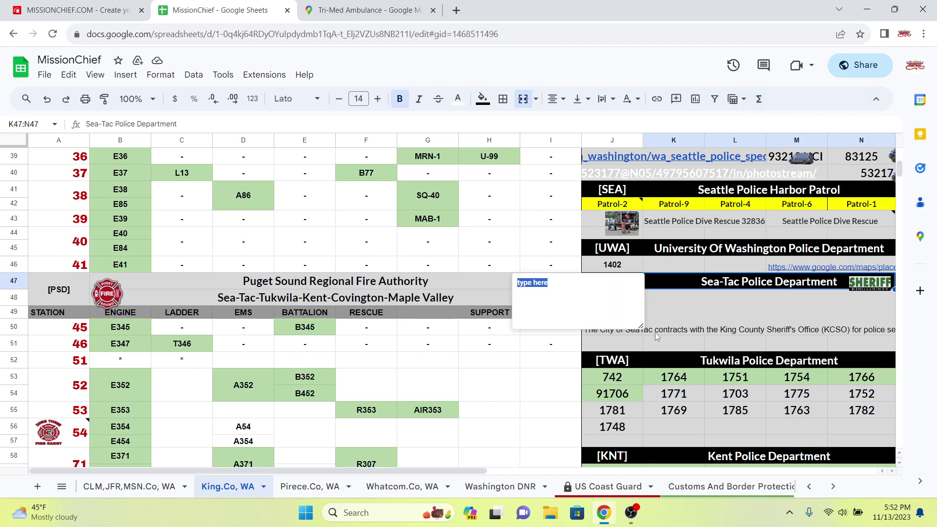
pyautogui.hotkey('ctrl', 'v')
pyautogui.click(688, 303)
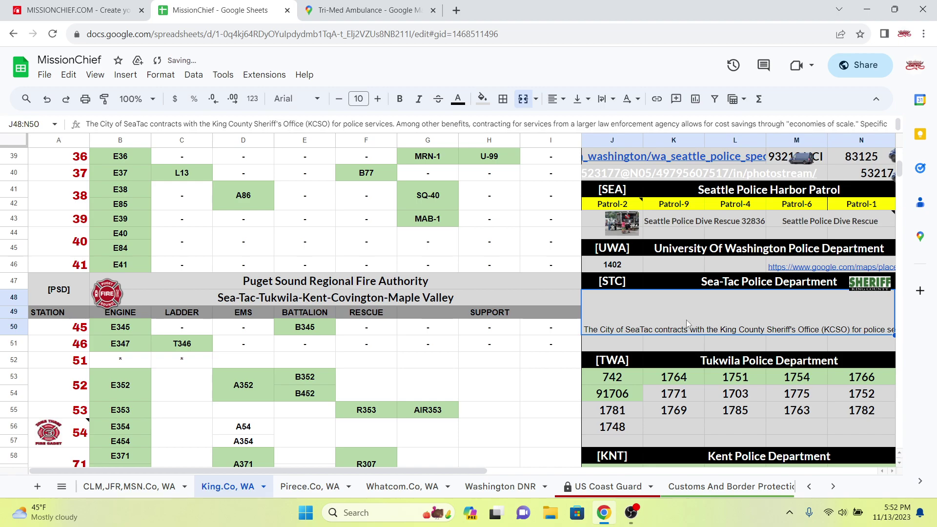
# Clear the contract text from the merged cell J48:N50 and unmerge it back into single cells
pyautogui.doubleClick(688, 303)
pyautogui.hotkey('ctrl', 'a')
pyautogui.press('BackSpace')
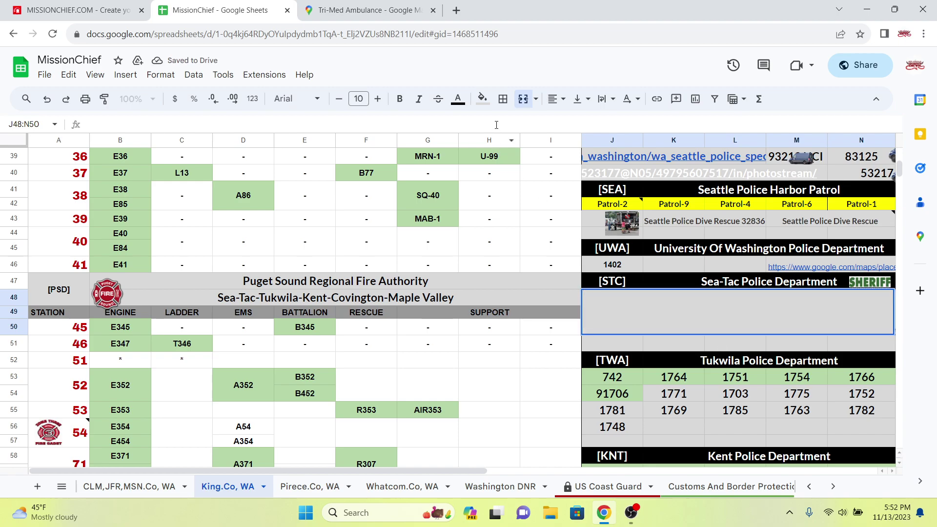
pyautogui.click(523, 98)
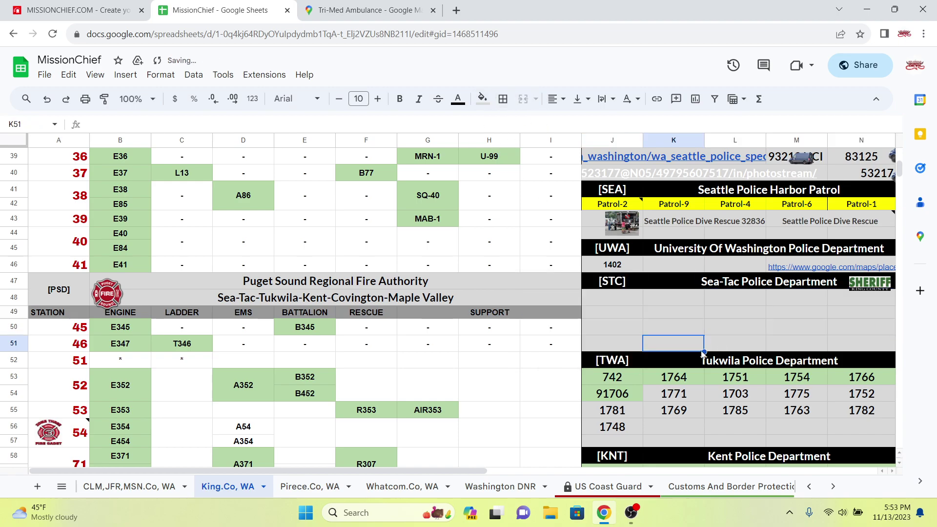
# Look over the emptied Sea-Tac section and the Tukwila, Kent and Covington police rosters below it
pyautogui.click(608, 294)
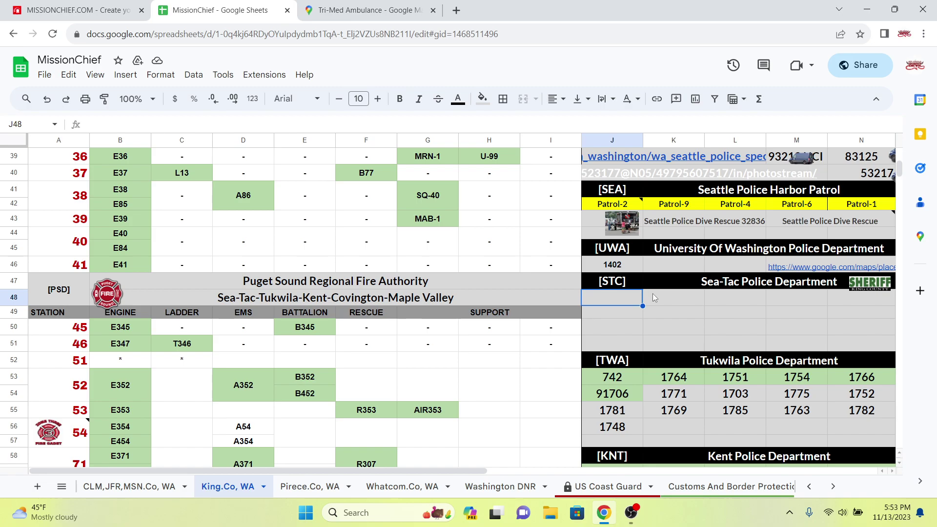
pyautogui.scroll(-5, 662, 350)
pyautogui.scroll(1, 671, 362)
pyautogui.scroll(-1, 675, 361)
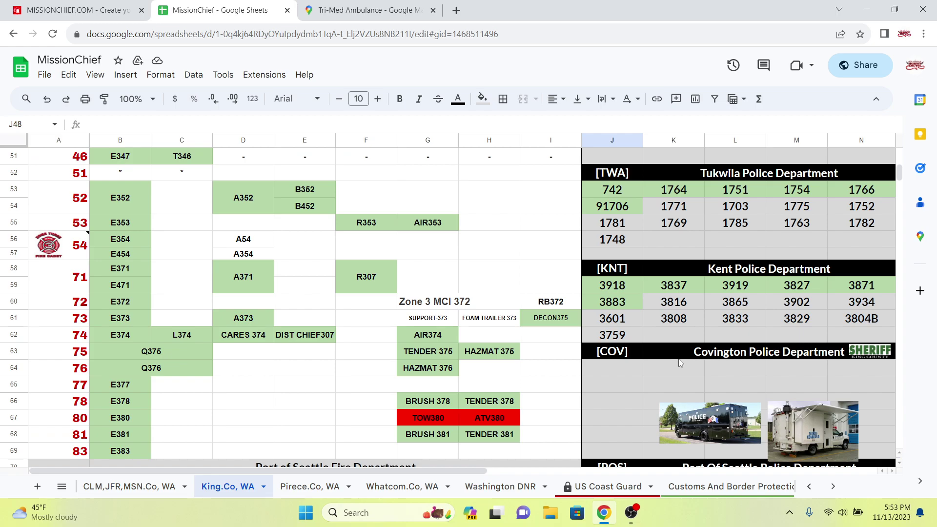
pyautogui.scroll(2, 681, 312)
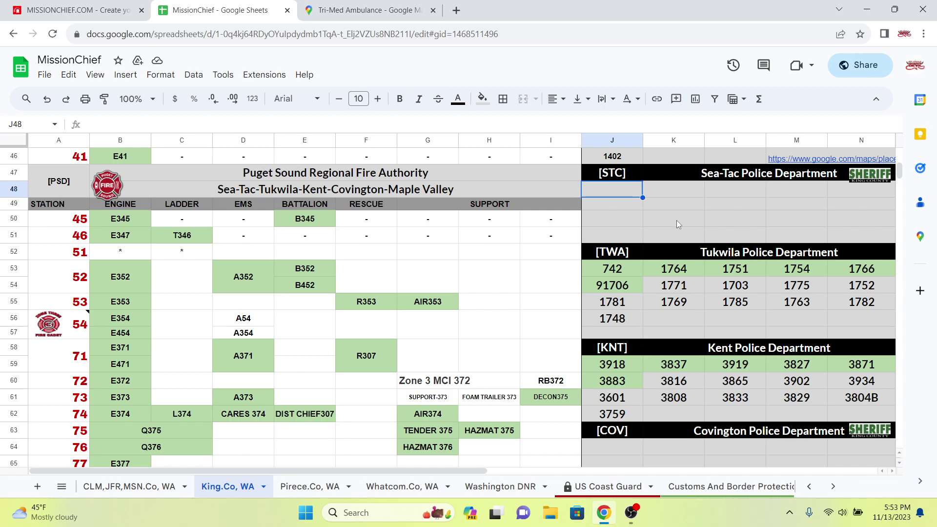
pyautogui.scroll(2, 676, 221)
pyautogui.click(724, 290)
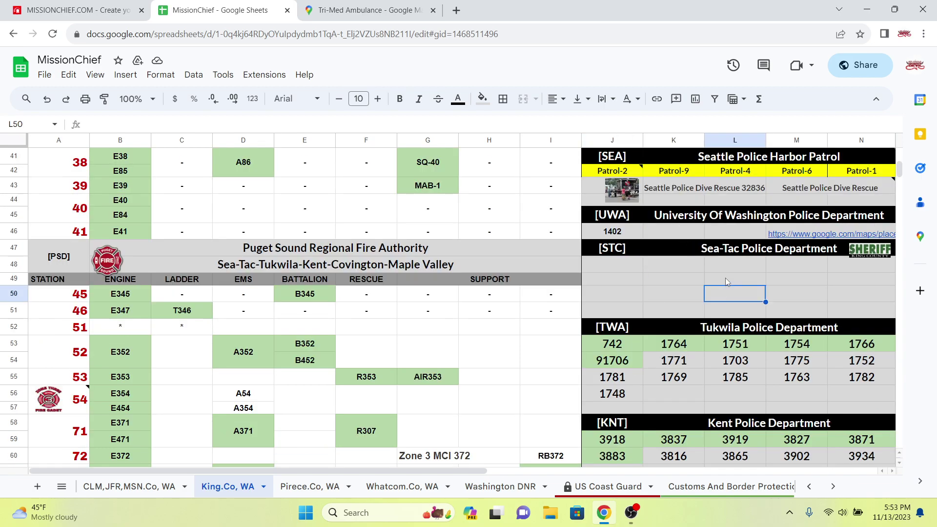
pyautogui.click(692, 274)
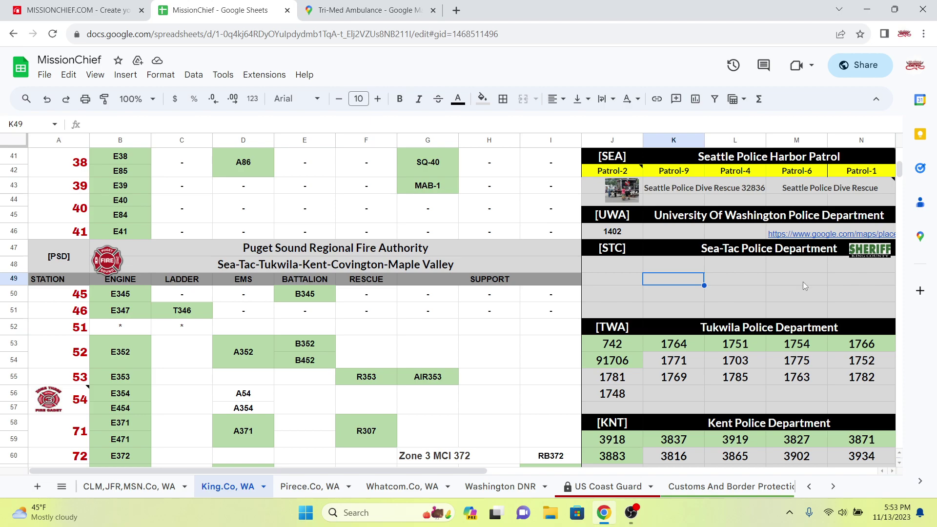
pyautogui.moveTo(749, 270)
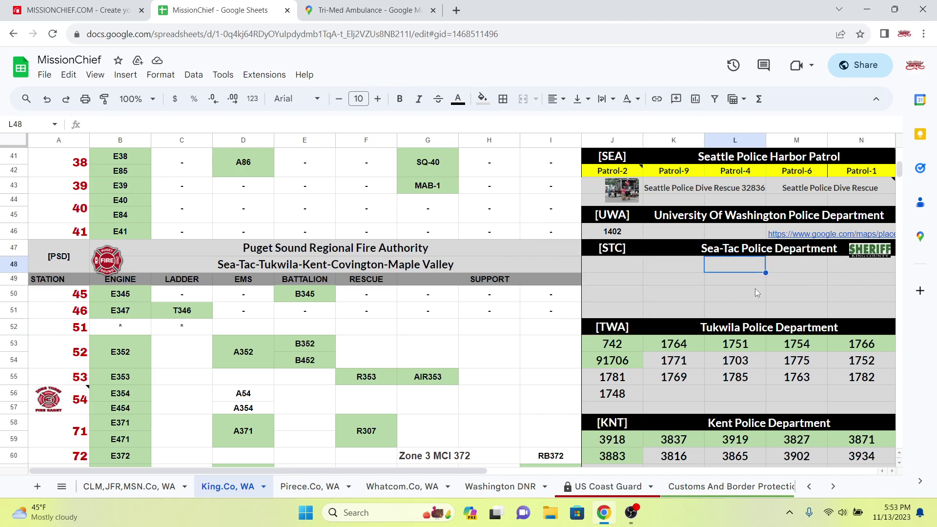
# Switch to Google Maps and search for the Sea-Tac police department instead of Tri-Med Ambulance
pyautogui.click(351, 10)
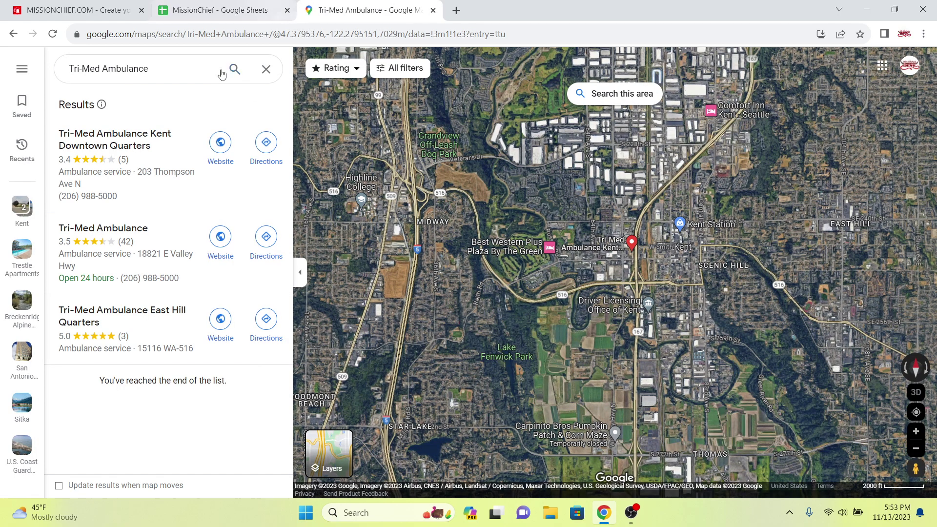
pyautogui.click(265, 69)
pyautogui.write('seat')
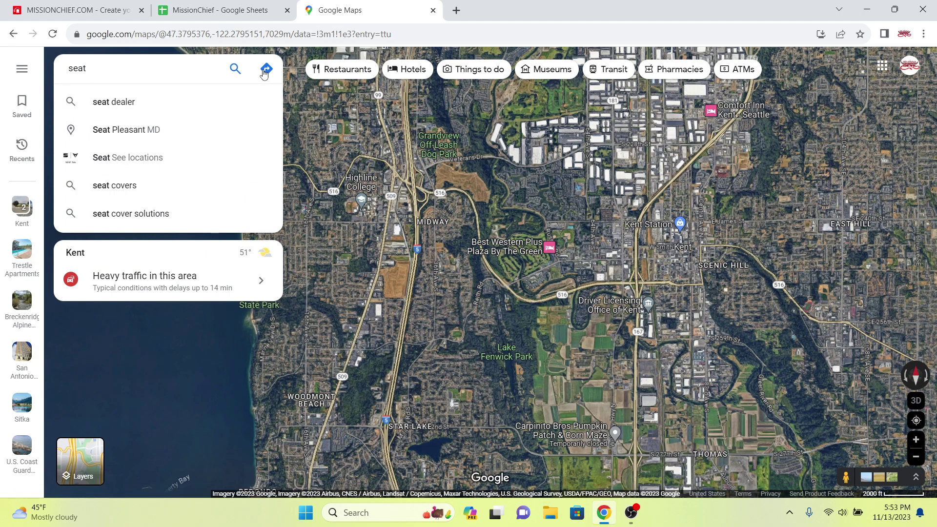
pyautogui.press('BackSpace')
pyautogui.write('tac po')
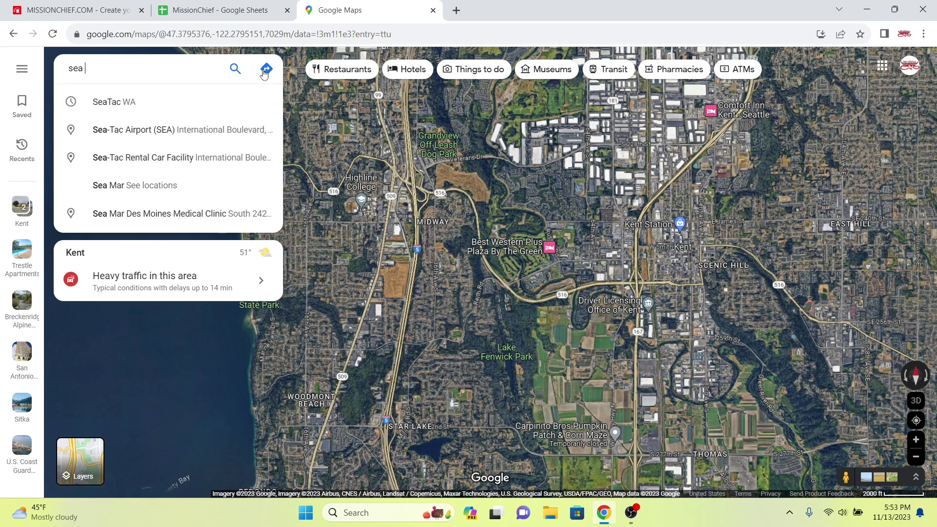
pyautogui.write('lice deparrtment')
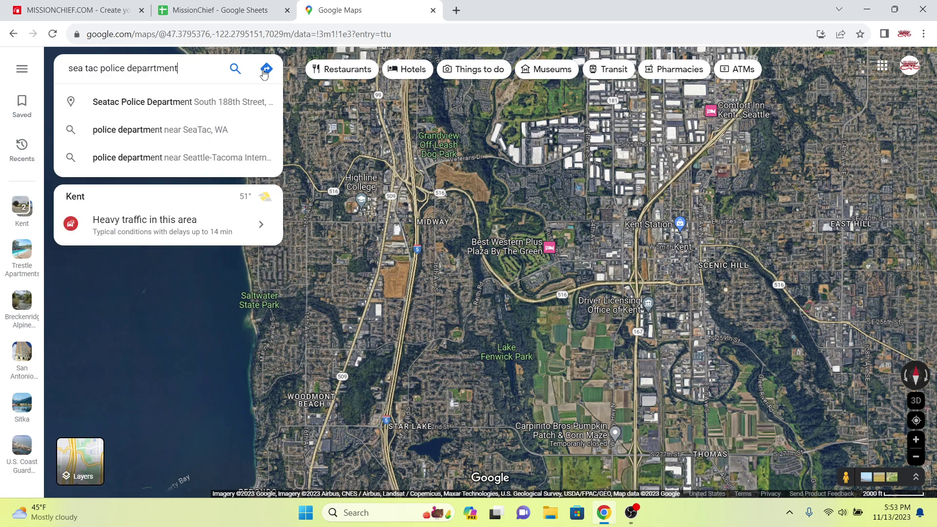
pyautogui.press('Return')
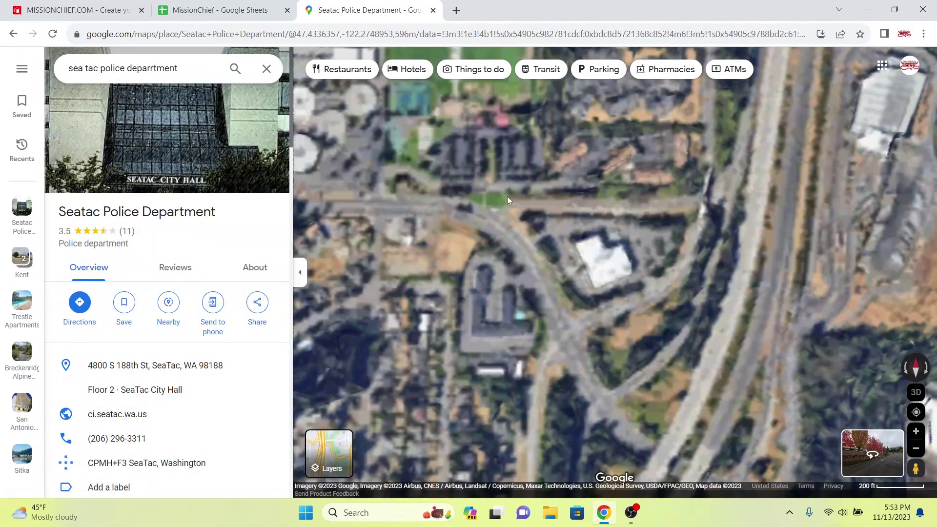
# Inspect the Seatac Police Department building and its parking lot in 3D, then enter Street View at the lot
pyautogui.scroll(10, 575, 206)
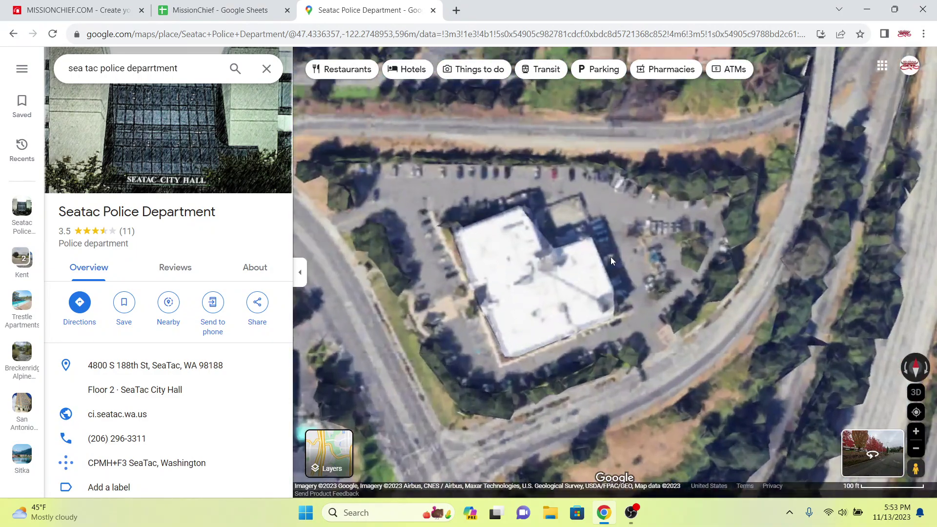
pyautogui.scroll(2, 684, 297)
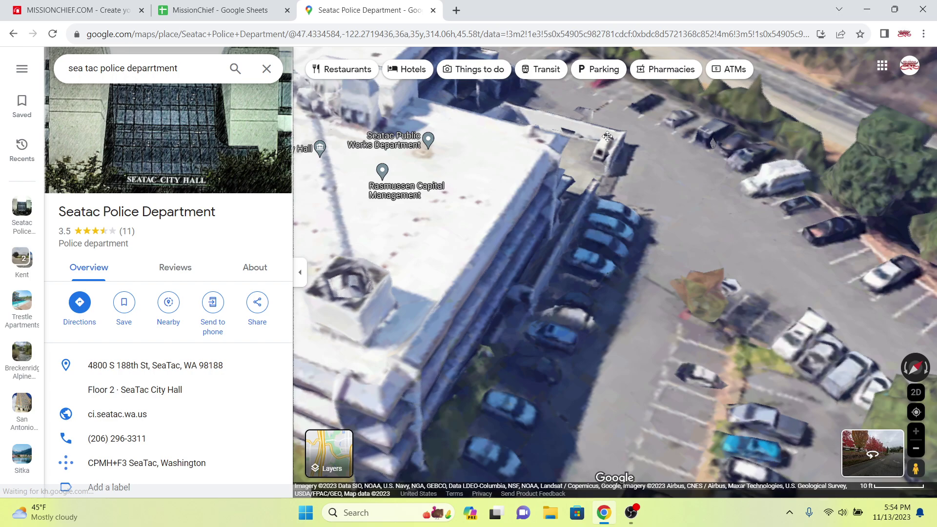
pyautogui.moveTo(606, 136); pyautogui.dragTo(453, 163)
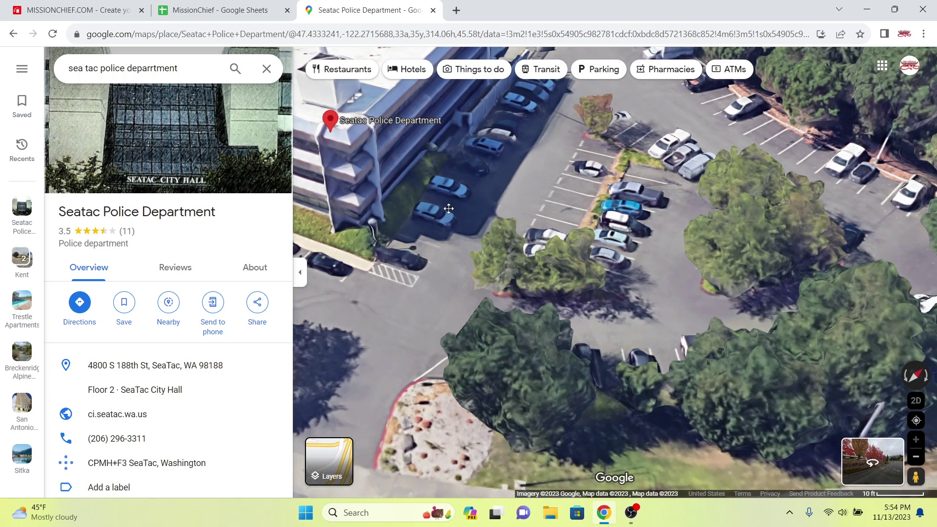
pyautogui.moveTo(448, 208); pyautogui.dragTo(464, 285)
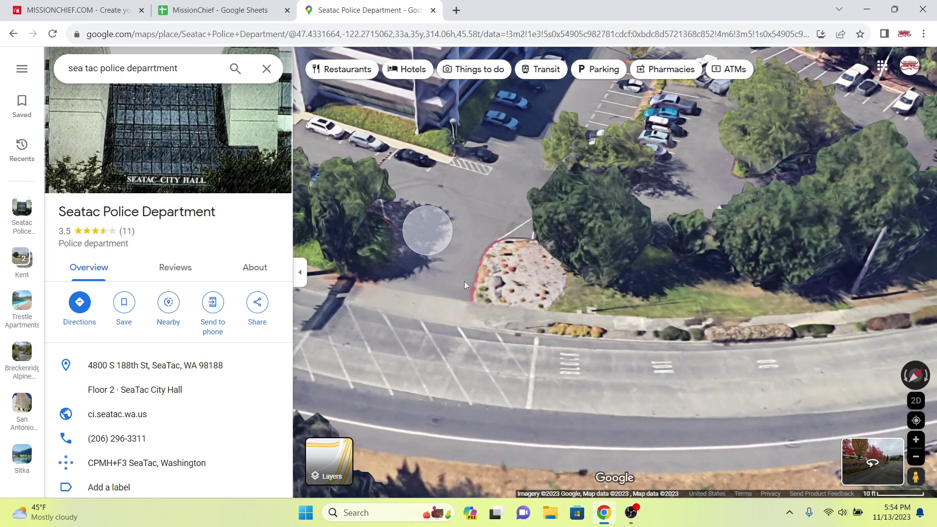
pyautogui.click(464, 282)
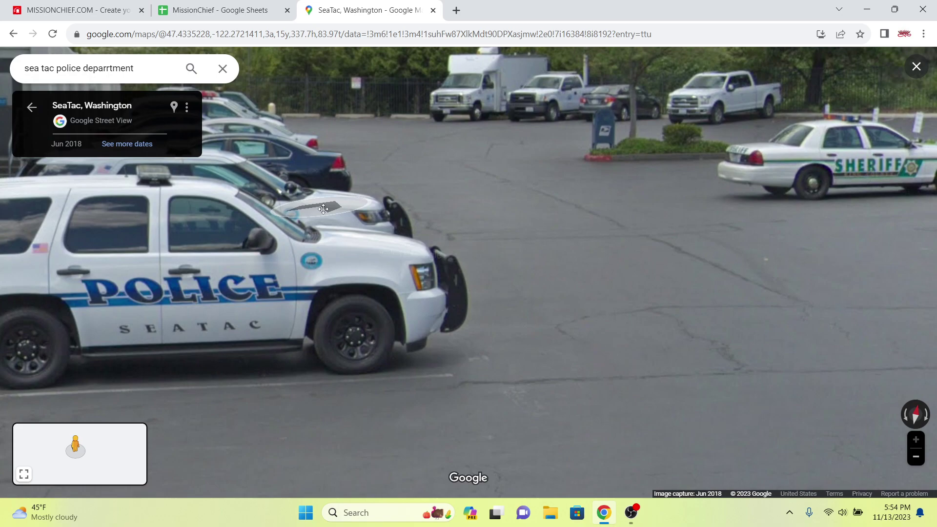
# Examine the parked Seatac police and sheriff vehicles and the city hall building in Street View, then leave Street View
pyautogui.moveTo(324, 209); pyautogui.dragTo(557, 206)
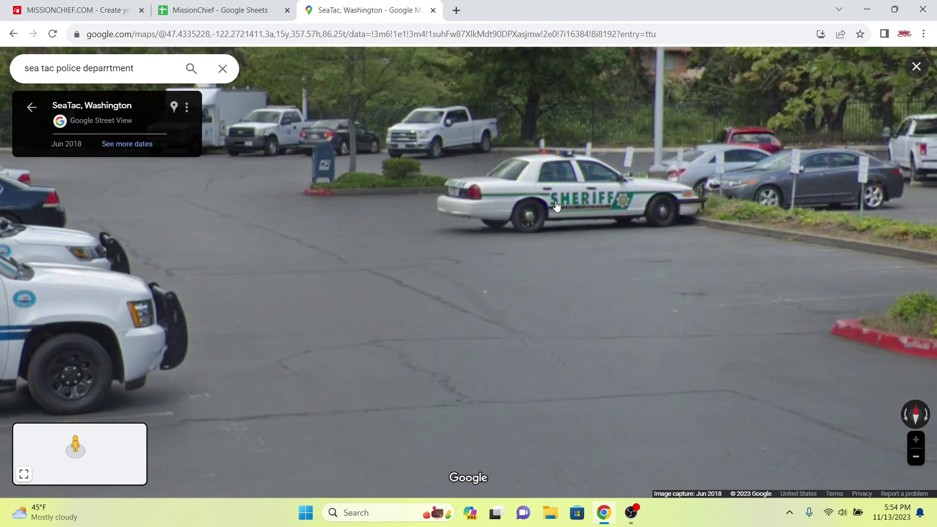
pyautogui.moveTo(556, 206); pyautogui.dragTo(557, 236)
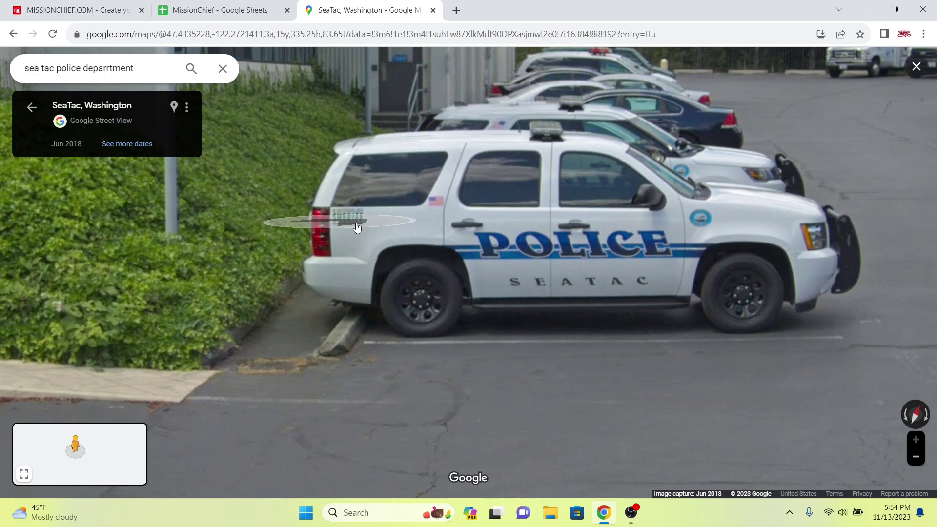
pyautogui.scroll(-3, 357, 227)
pyautogui.moveTo(357, 227); pyautogui.dragTo(477, 224)
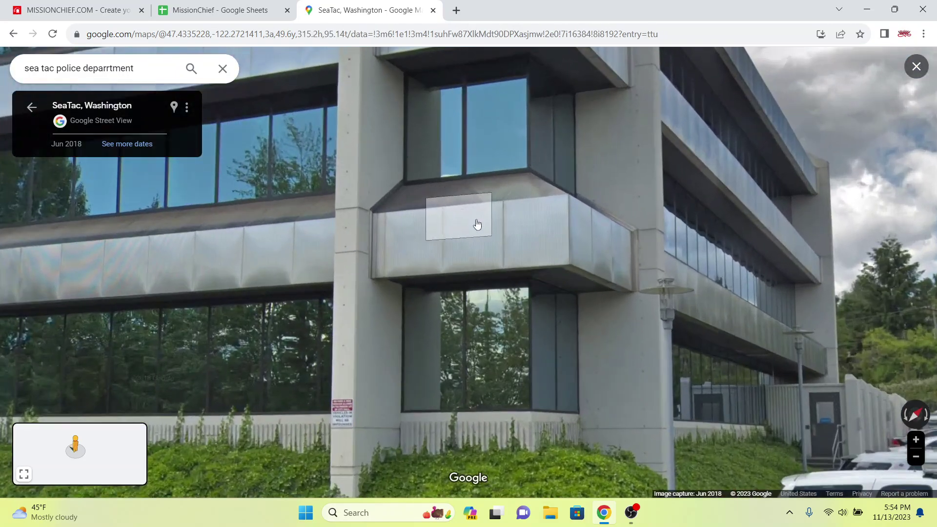
pyautogui.scroll(-5, 477, 224)
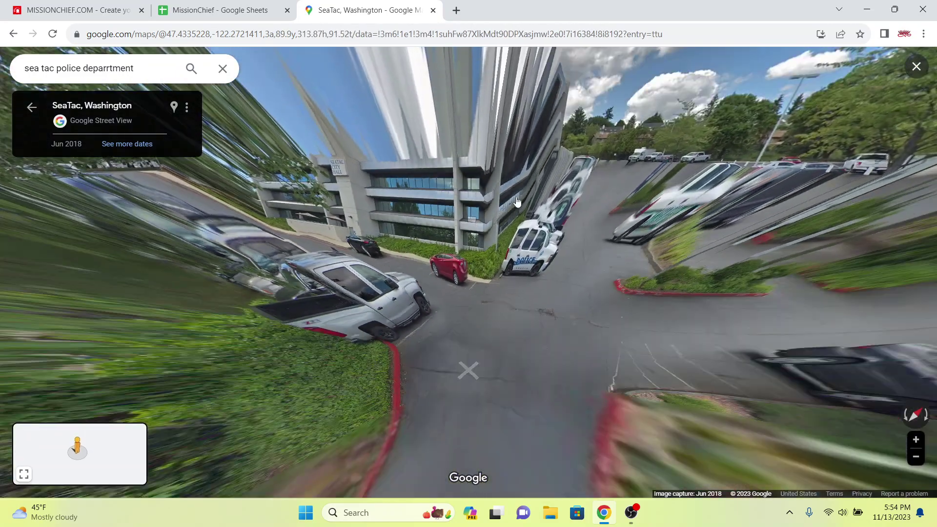
pyautogui.scroll(-2, 517, 202)
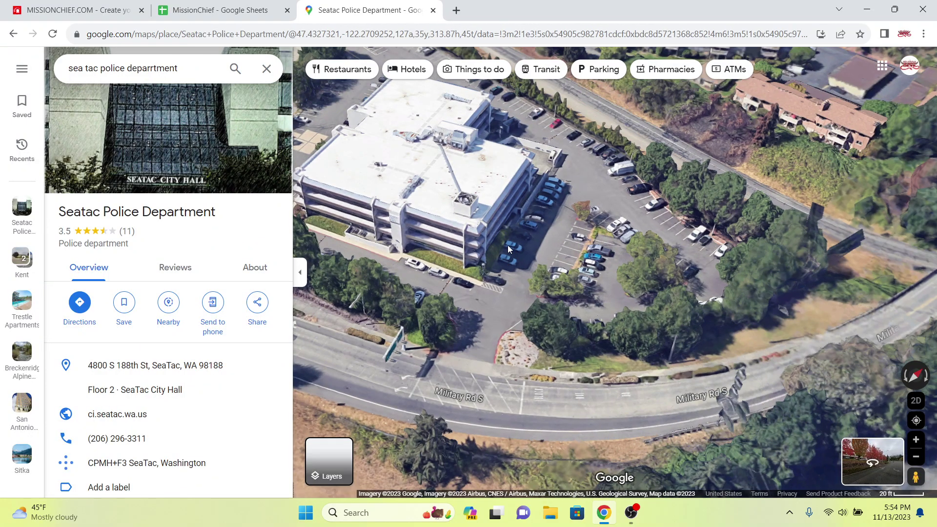
# Examine the vehicles parked around SeaTac City Hall from the neighbouring road's Street View and from several aerial angles
pyautogui.scroll(1, 523, 250)
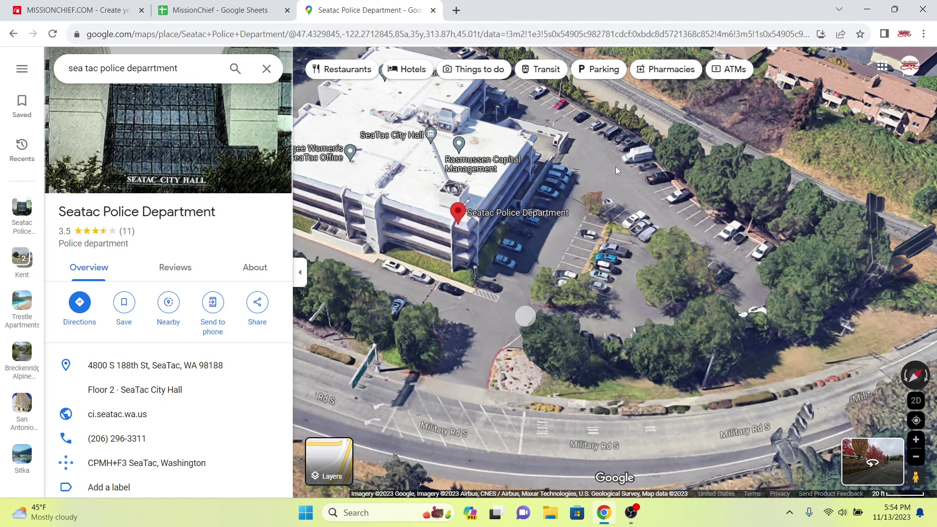
pyautogui.scroll(2, 616, 170)
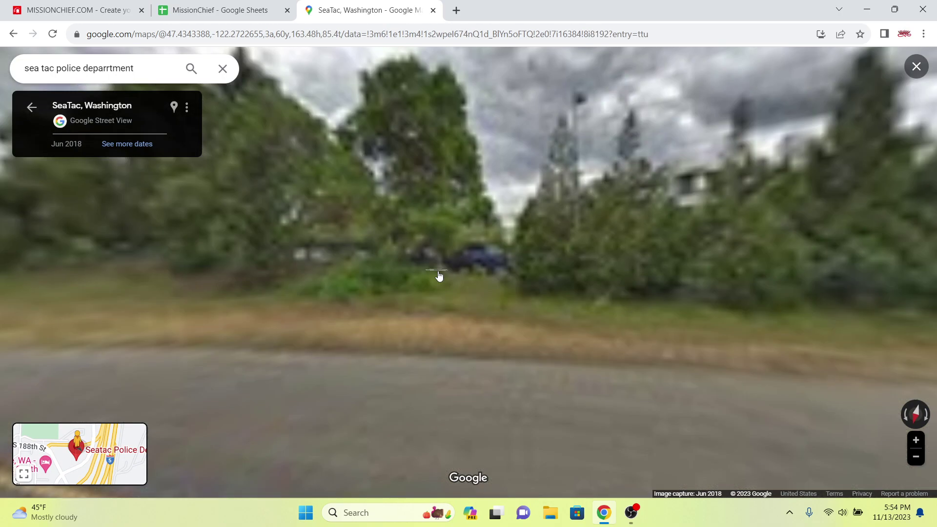
pyautogui.click(444, 273)
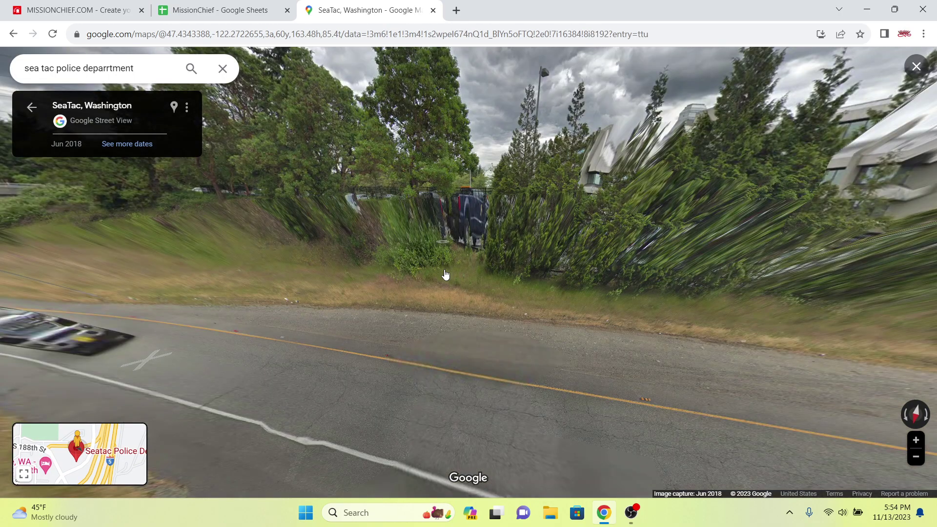
pyautogui.scroll(-2, 507, 216)
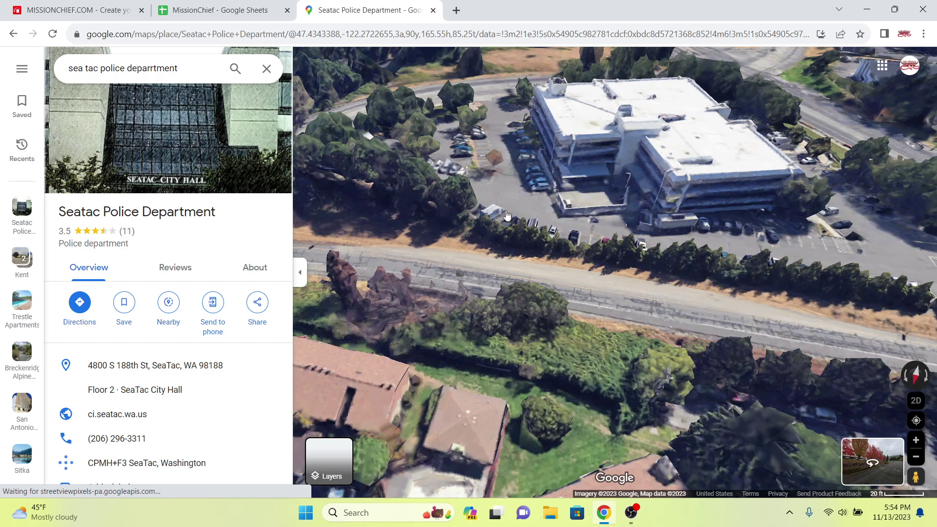
pyautogui.scroll(-2, 506, 215)
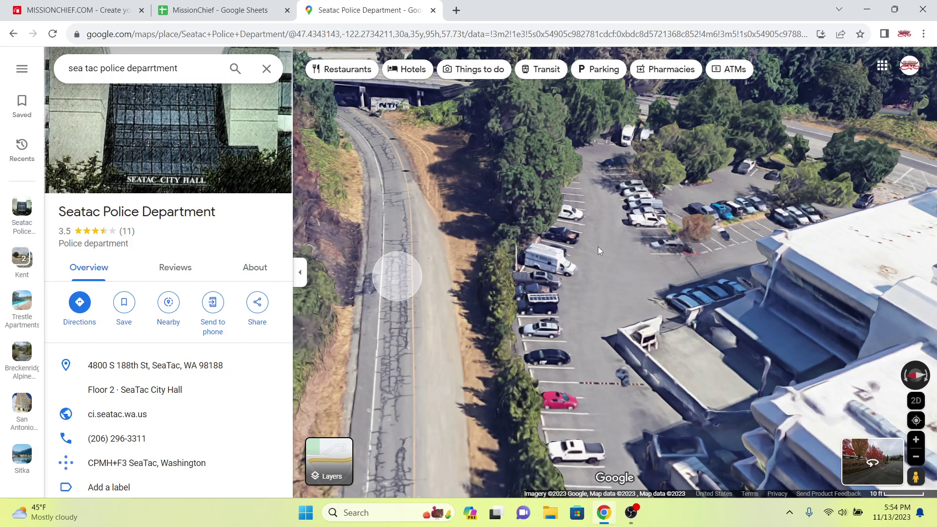
pyautogui.scroll(-3, 598, 247)
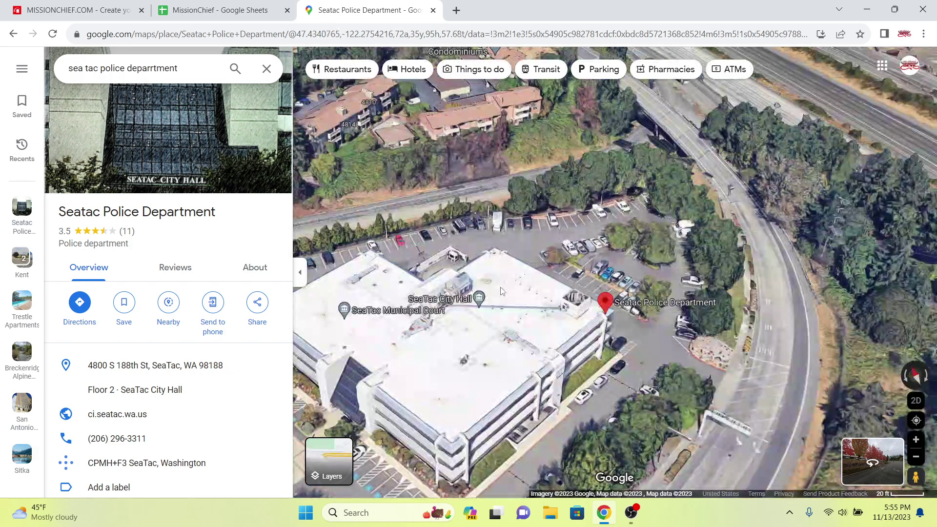
# Copy the Seatac Police Department's address from its place details and switch to MissionChief
pyautogui.scroll(-3, 501, 291)
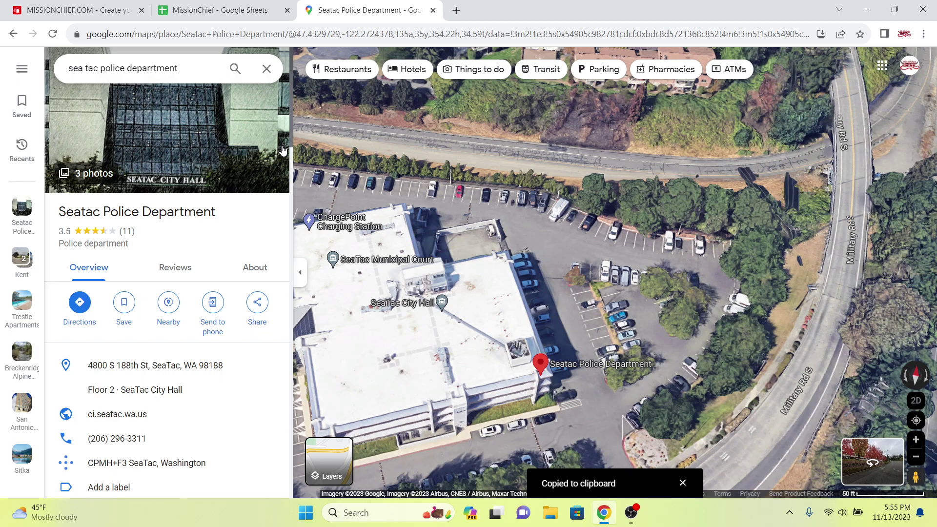
pyautogui.hotkey('ctrl', '1')
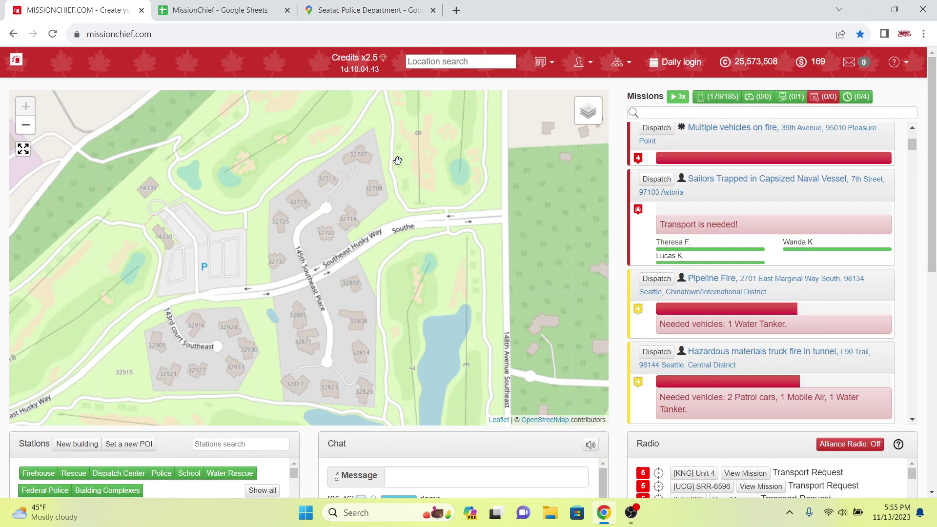
# Centre the game map on the Seatac Police Department by searching for its copied address
pyautogui.click(461, 61)
pyautogui.rightClick(463, 63)
pyautogui.press('Escape')
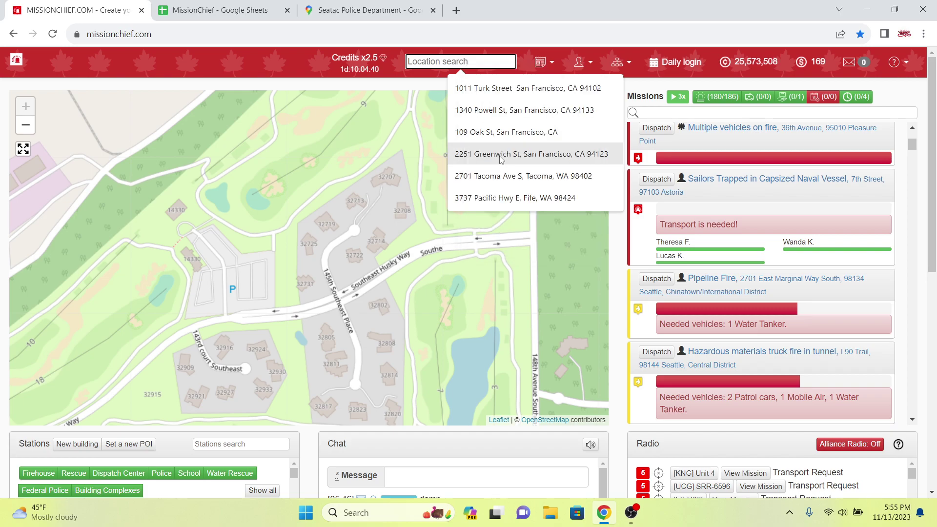
pyautogui.write('4800 S 188th St, SeaTac, WA 98188')
pyautogui.press('Return')
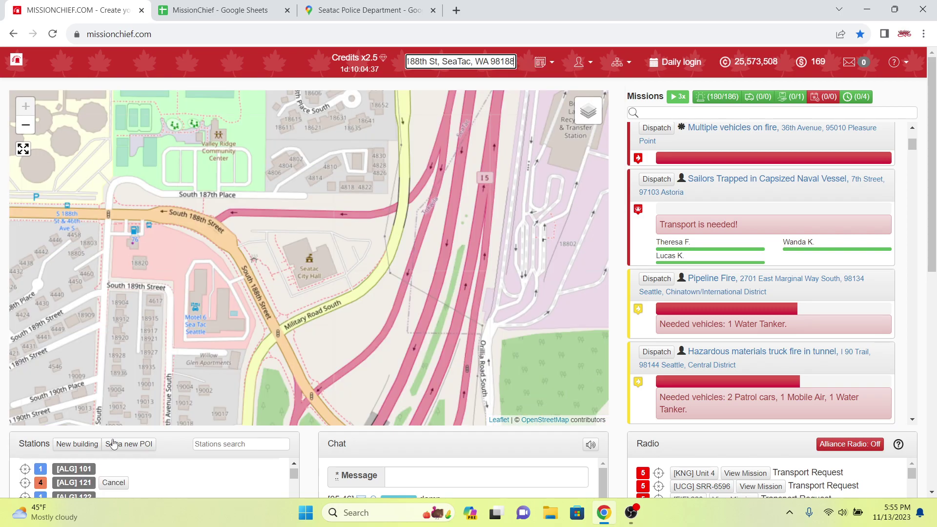
# Start a new Police station (Small station) and move its marker to the east side of Seatac City Hall
pyautogui.click(78, 444)
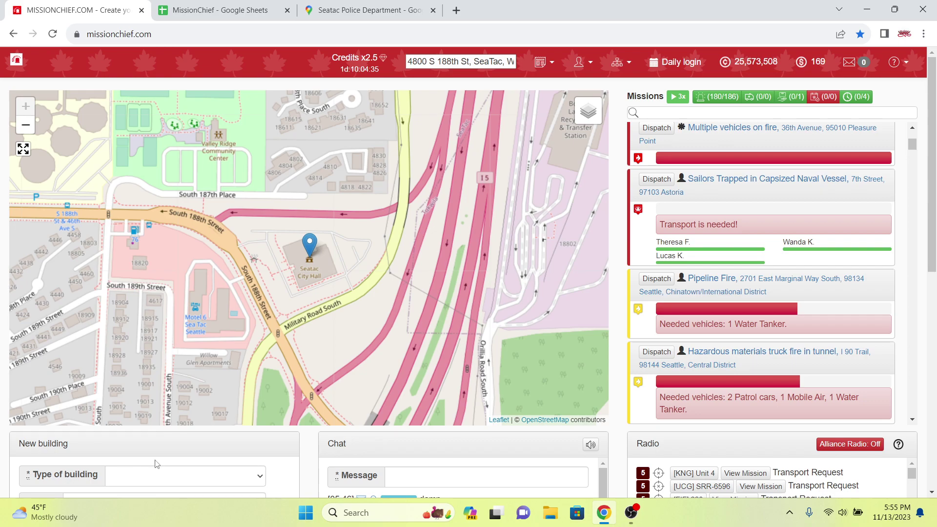
pyautogui.click(155, 469)
pyautogui.click(175, 318)
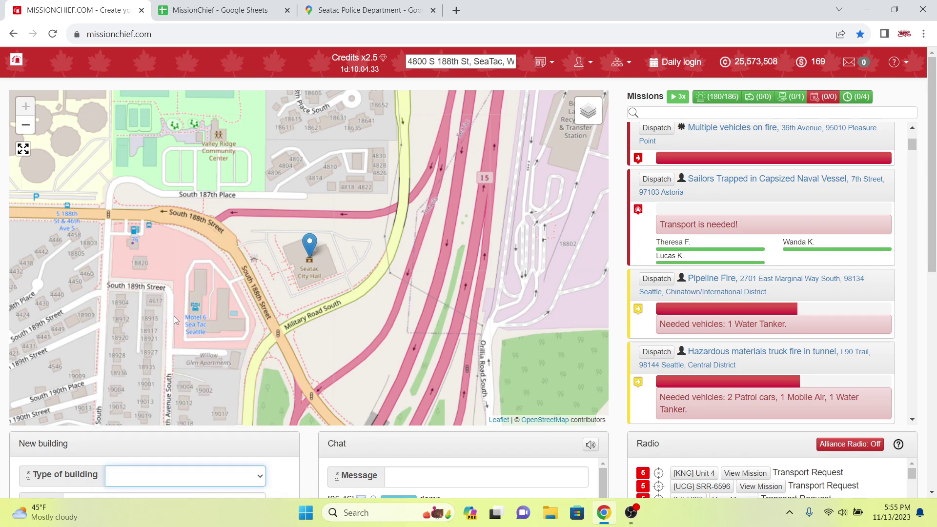
pyautogui.moveTo(309, 238)
pyautogui.mouseDown()
pyautogui.moveTo(333, 238)
pyautogui.moveTo(325, 241)
pyautogui.mouseUp()
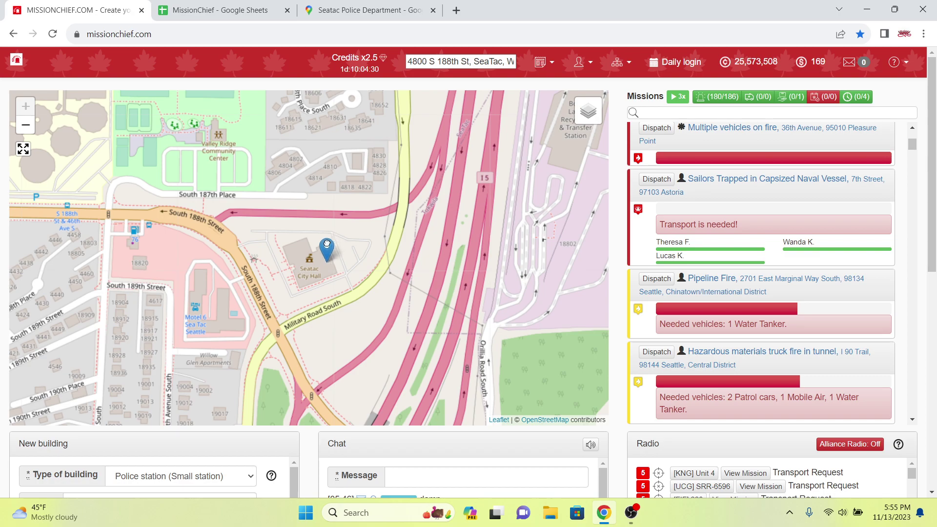
pyautogui.scroll(-3, 309, 399)
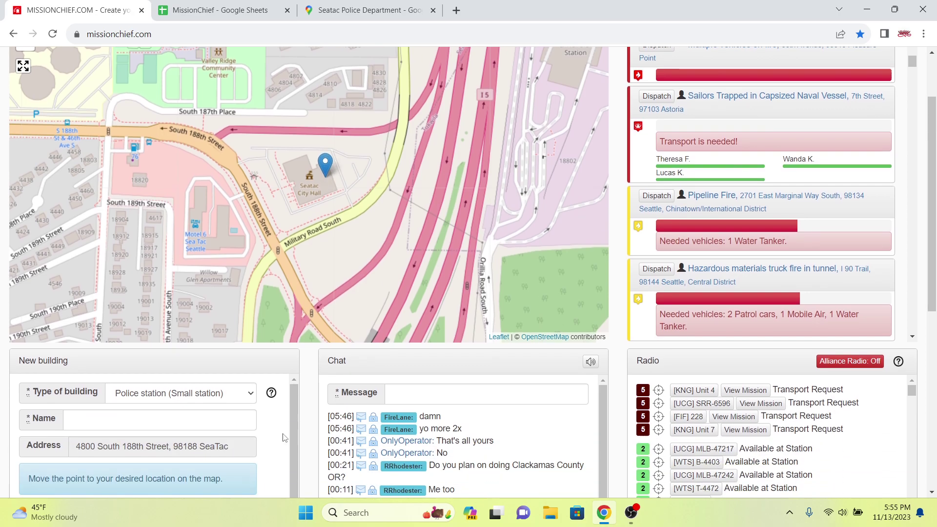
# Name the new station "[STC] Sea-Tac Police Department", checking the prefix in the roster, and build it with credits
pyautogui.click(202, 398)
pyautogui.click(200, 17)
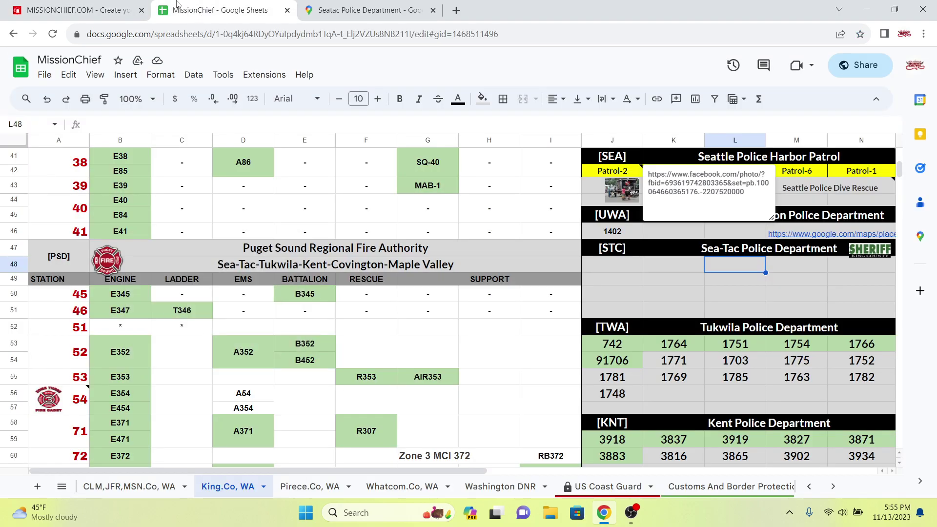
pyautogui.click(129, 6)
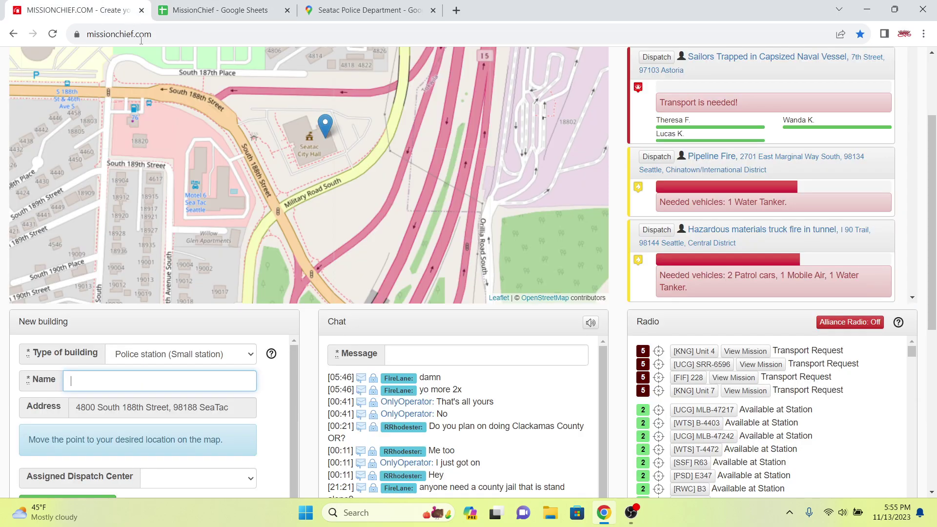
pyautogui.write('[')
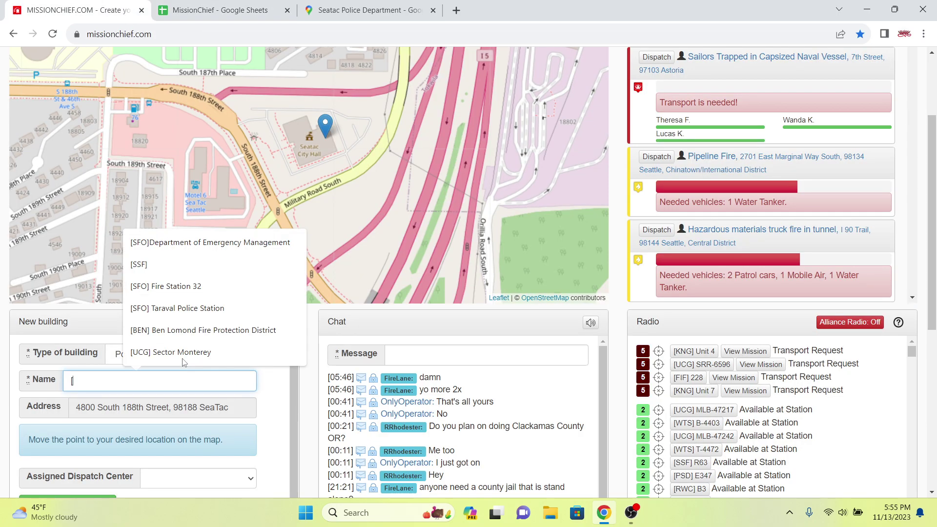
pyautogui.write('STC] S')
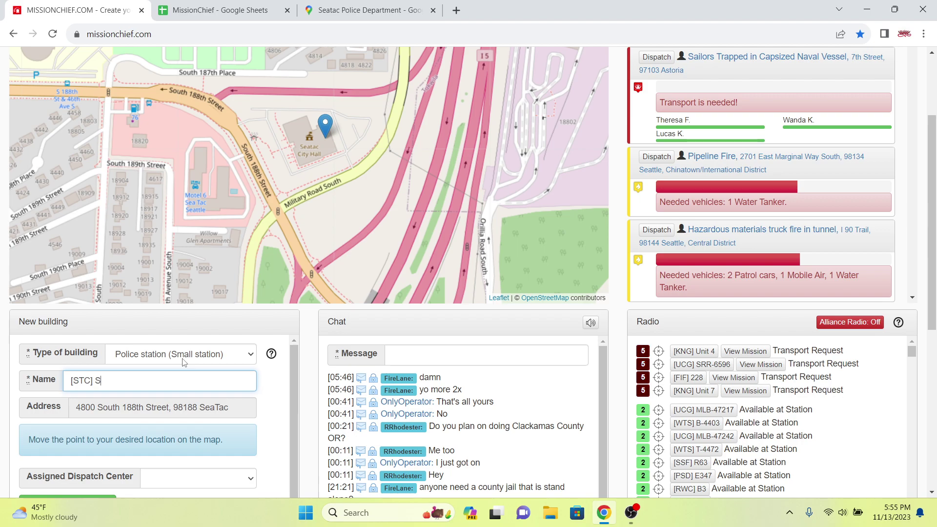
pyautogui.write('ea-Tac Police Department')
pyautogui.scroll(-3, 184, 361)
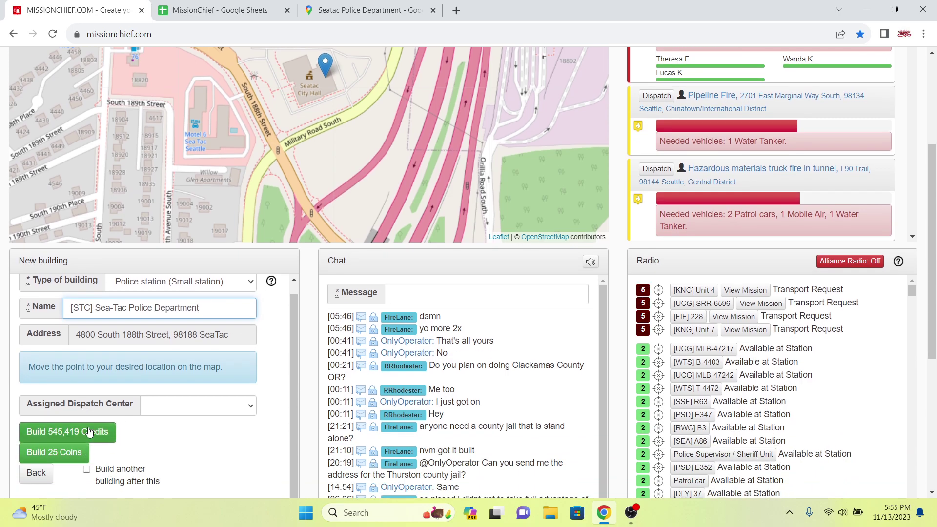
pyautogui.click(114, 432)
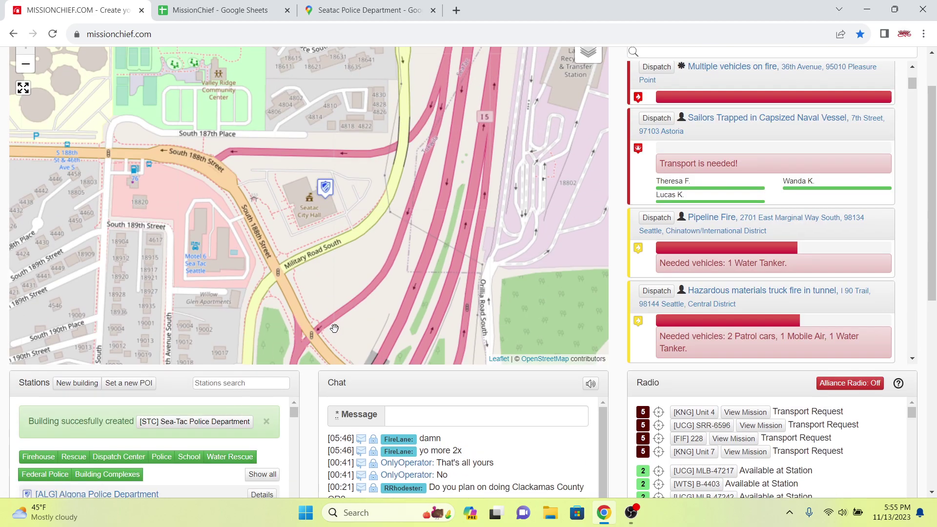
# Open the newly built [STC] Sea-Tac Police Department from the map and switch its service status
pyautogui.click(222, 10)
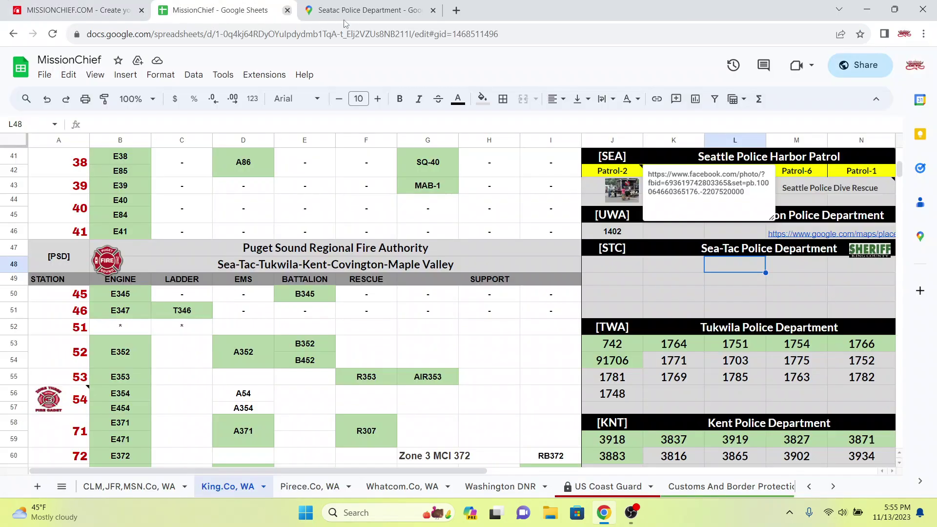
pyautogui.click(59, 10)
pyautogui.click(320, 193)
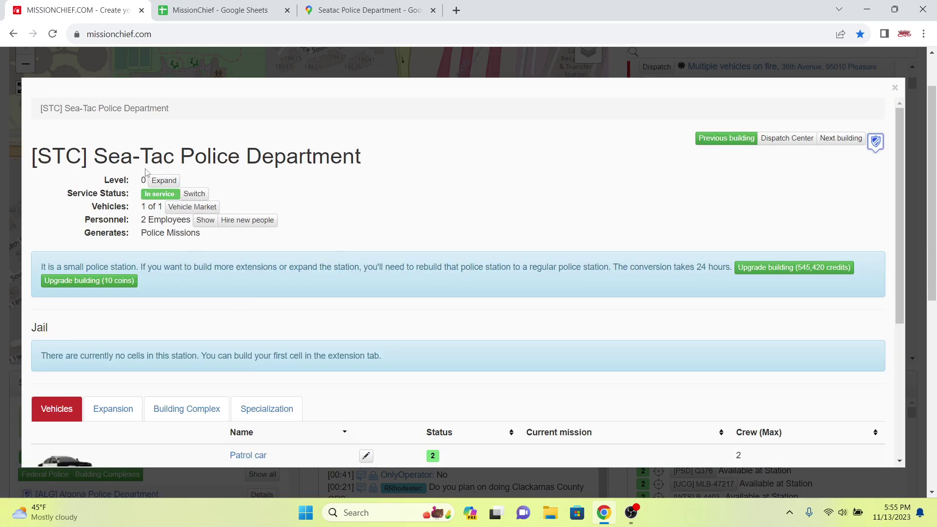
pyautogui.click(194, 193)
pyautogui.scroll(-3, 254, 211)
# Switch to the Google Sheets roster and review the Sea-Tac section and the police departments below it, down to Federal Way
pyautogui.hotkey('ctrl', 'Tab')
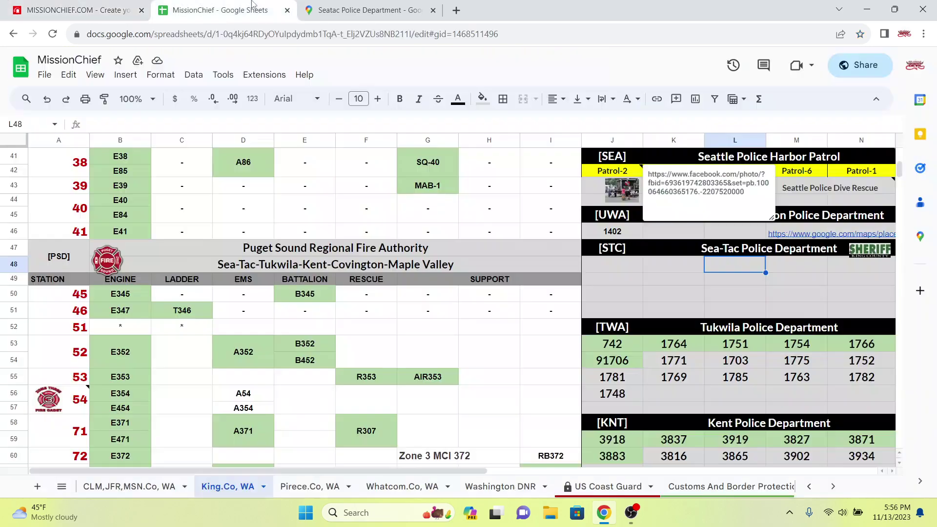
pyautogui.moveTo(626, 265)
pyautogui.mouseDown()
pyautogui.moveTo(858, 293)
pyautogui.moveTo(841, 269)
pyautogui.moveTo(622, 267)
pyautogui.mouseUp()
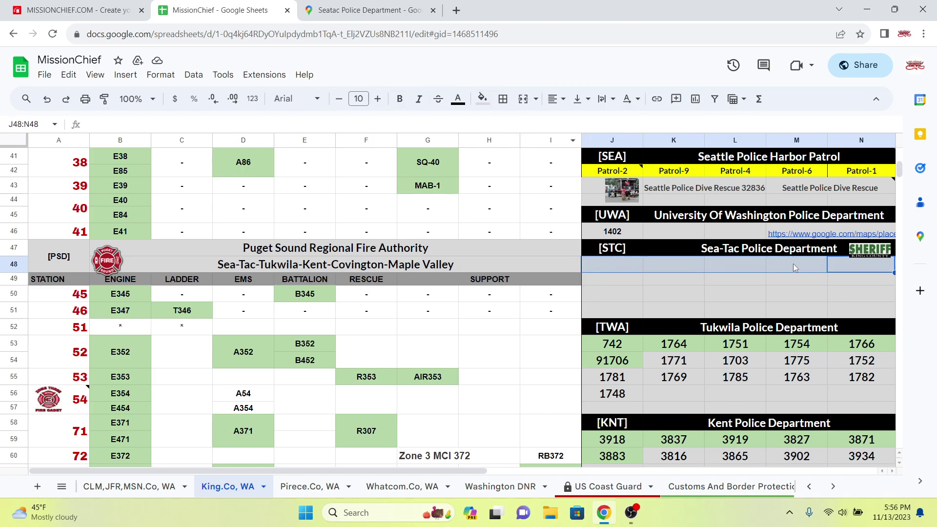
pyautogui.click(830, 267)
pyautogui.moveTo(837, 264); pyautogui.dragTo(675, 300)
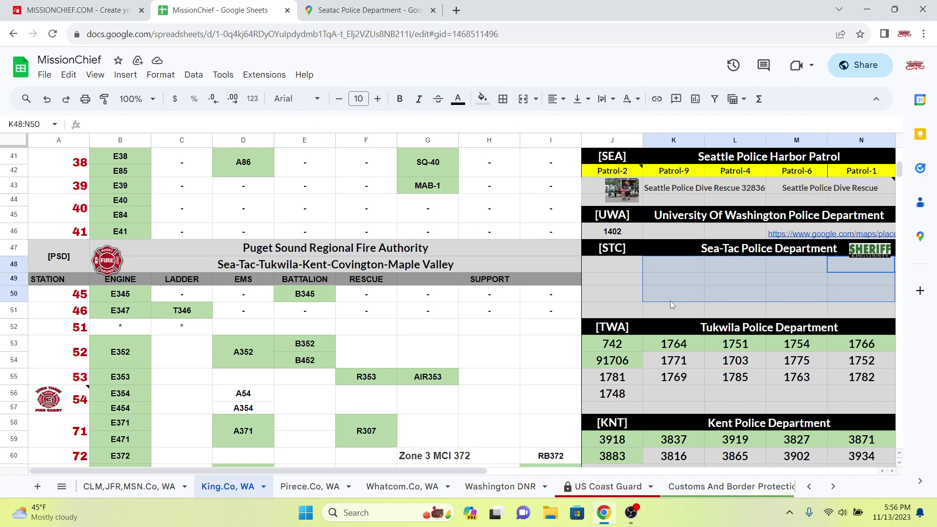
pyautogui.click(631, 297)
pyautogui.scroll(-5, 654, 254)
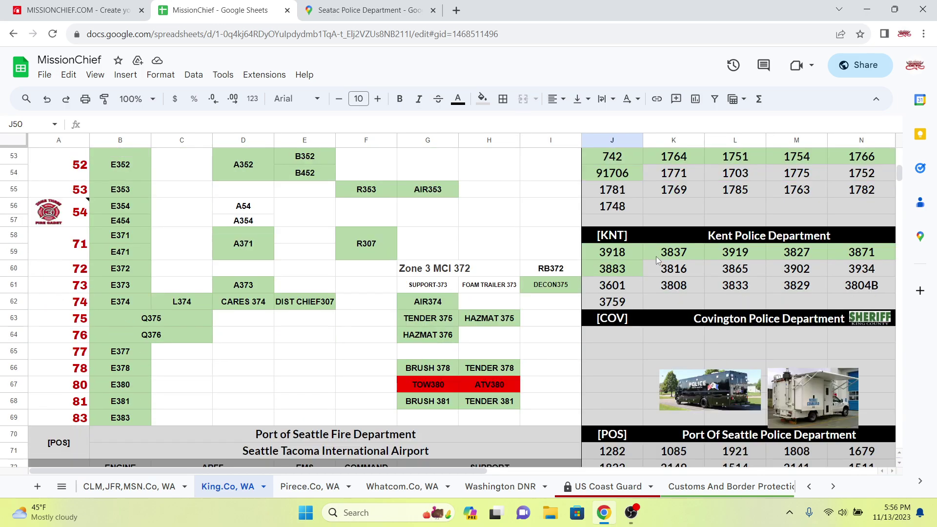
pyautogui.scroll(-3, 662, 297)
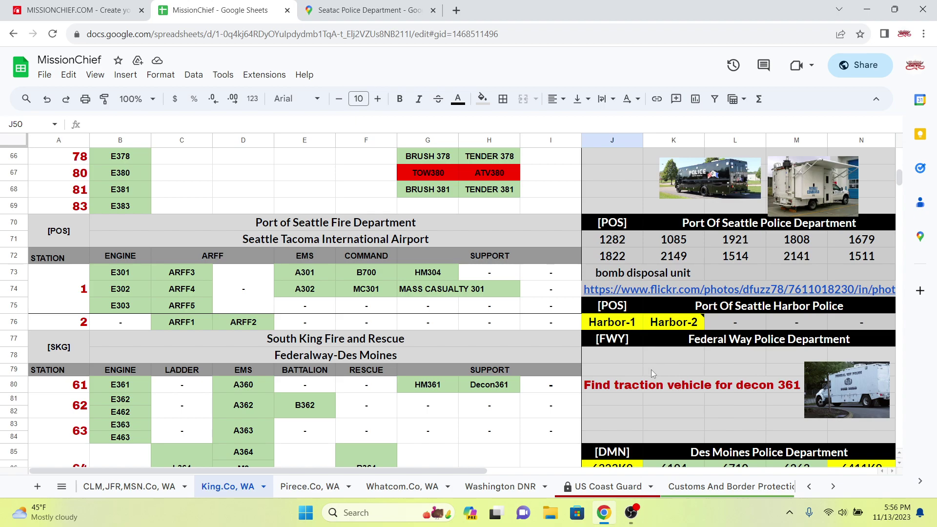
pyautogui.scroll(3, 651, 370)
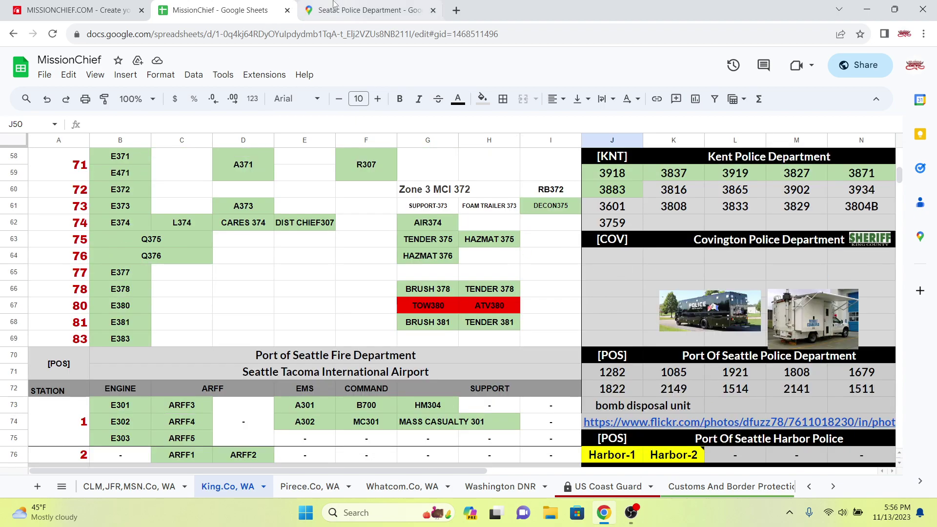
# Switch to Google Maps and search for the Covington police department instead of Seatac
pyautogui.click(351, 10)
pyautogui.click(100, 69)
pyautogui.press('BackSpace')
pyautogui.press('BackSpace')
pyautogui.press('BackSpace')
pyautogui.press('BackSpace')
pyautogui.press('BackSpace')
pyautogui.press('BackSpace')
pyautogui.press('BackSpace')
pyautogui.press('BackSpace')
pyautogui.write('covi ngtonpolice departrment')
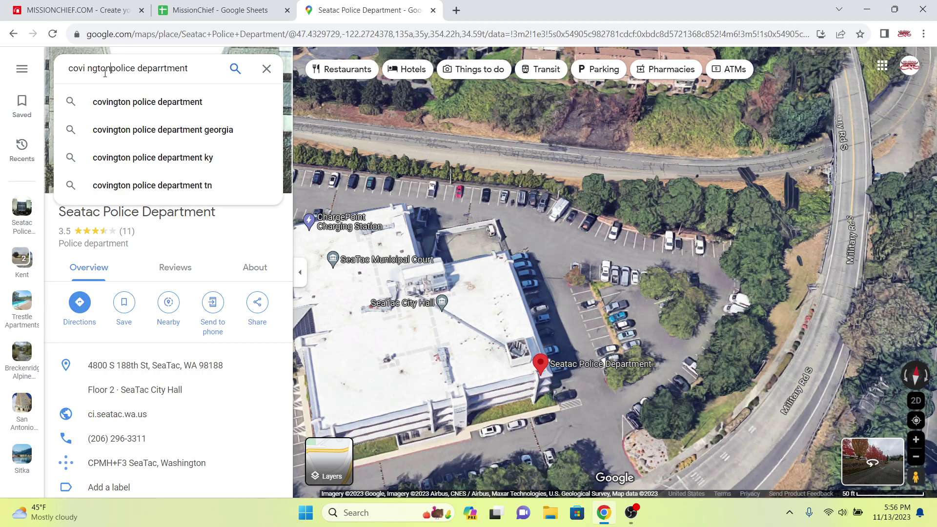
pyautogui.press('Return')
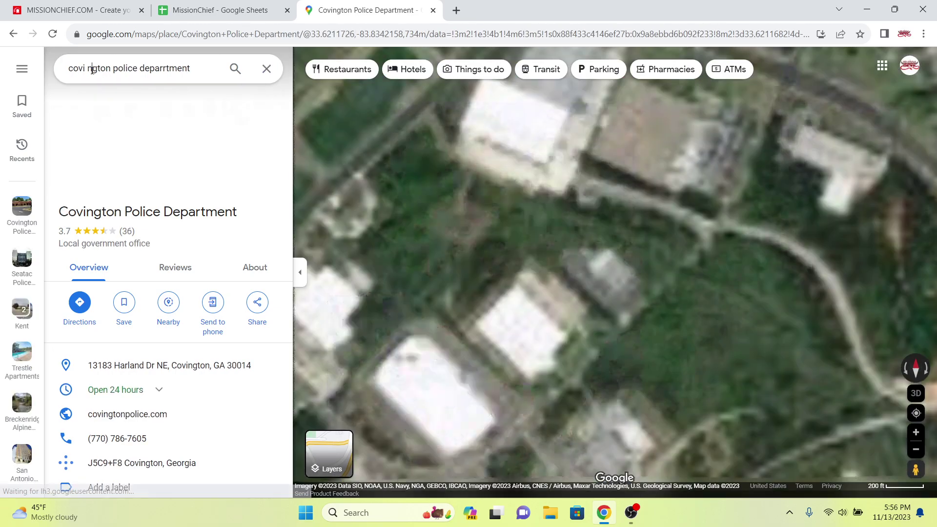
# Narrow the Covington police department search by adding ", wa" after the city name and rerun it
pyautogui.click(91, 72)
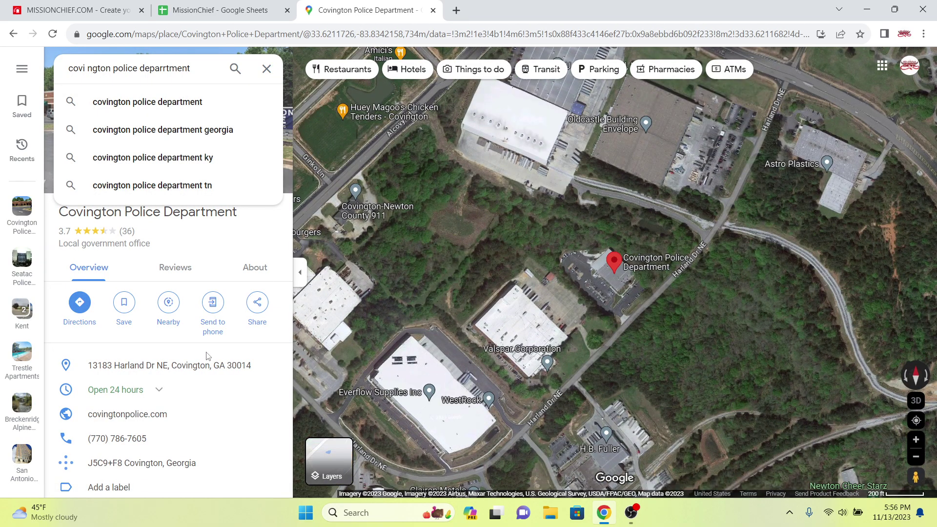
pyautogui.click(171, 230)
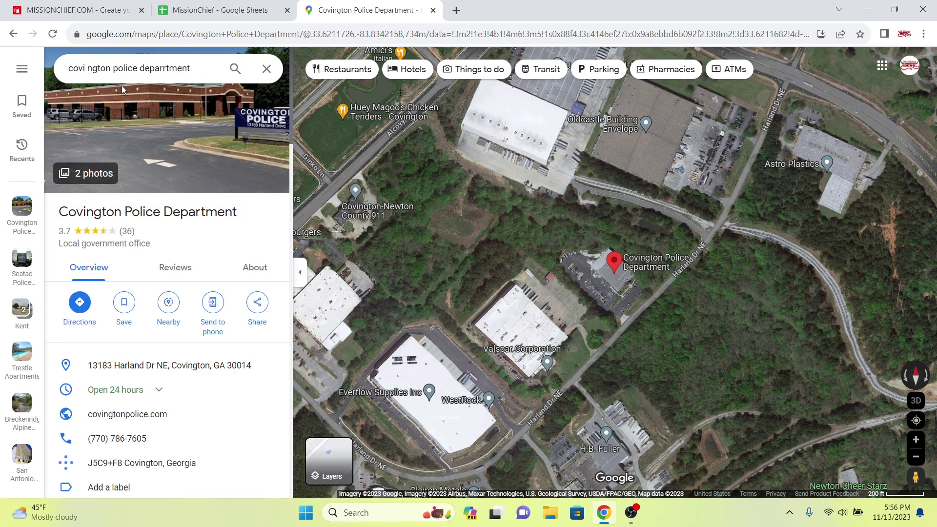
pyautogui.click(91, 69)
pyautogui.press('BackSpace')
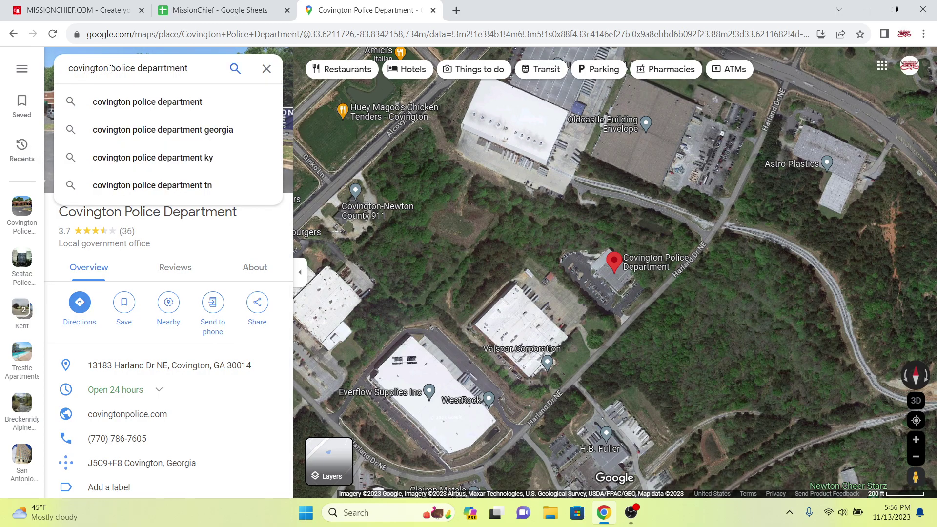
pyautogui.write(', wa')
pyautogui.press('Return')
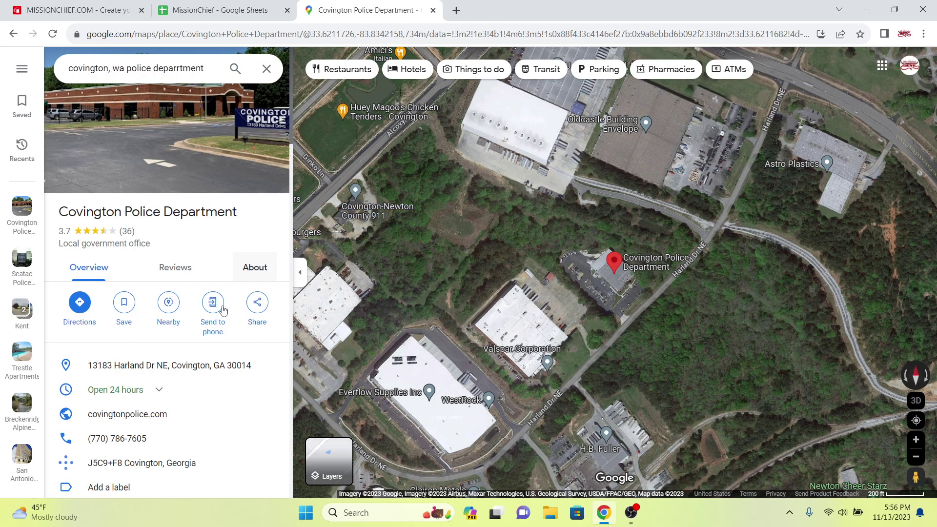
pyautogui.click(237, 73)
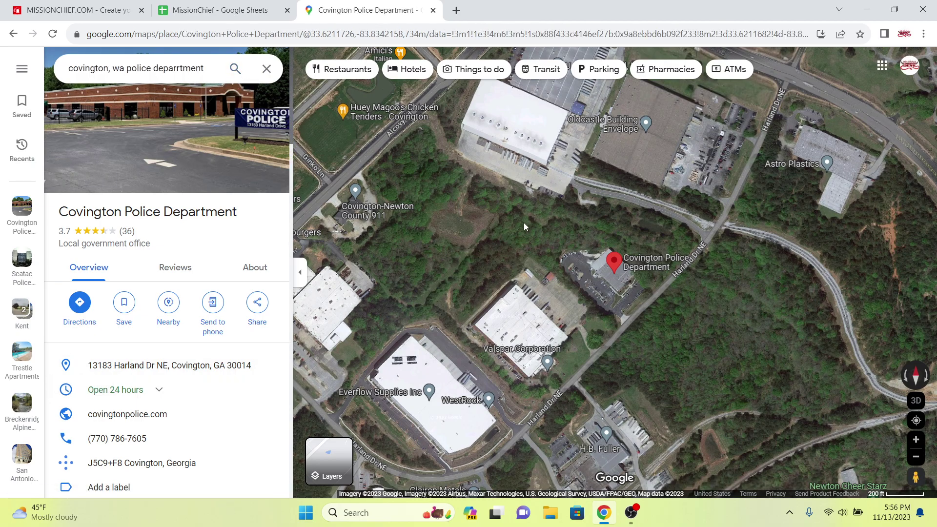
# Spell out the state as "washington" in the Covington police department query and search again
pyautogui.scroll(-2, 520, 235)
pyautogui.scroll(-6, 520, 243)
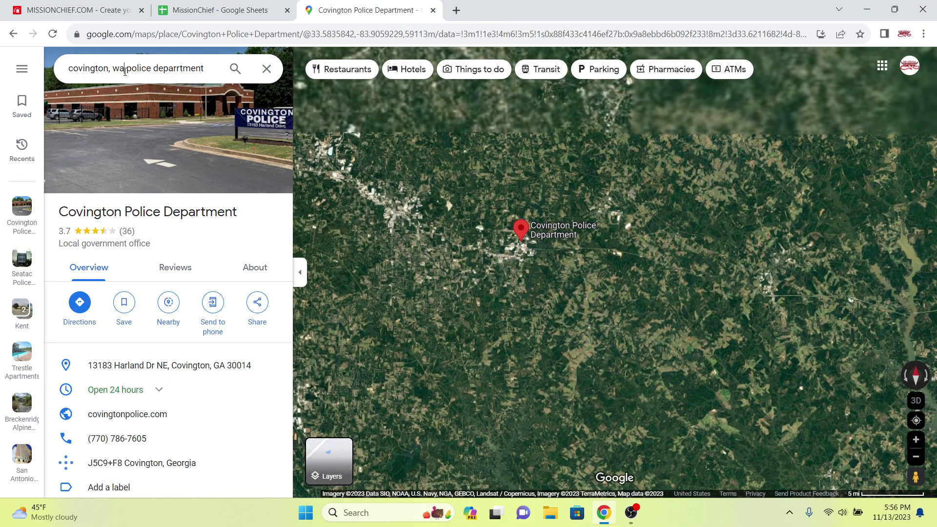
pyautogui.write('sh ')
pyautogui.write('ington')
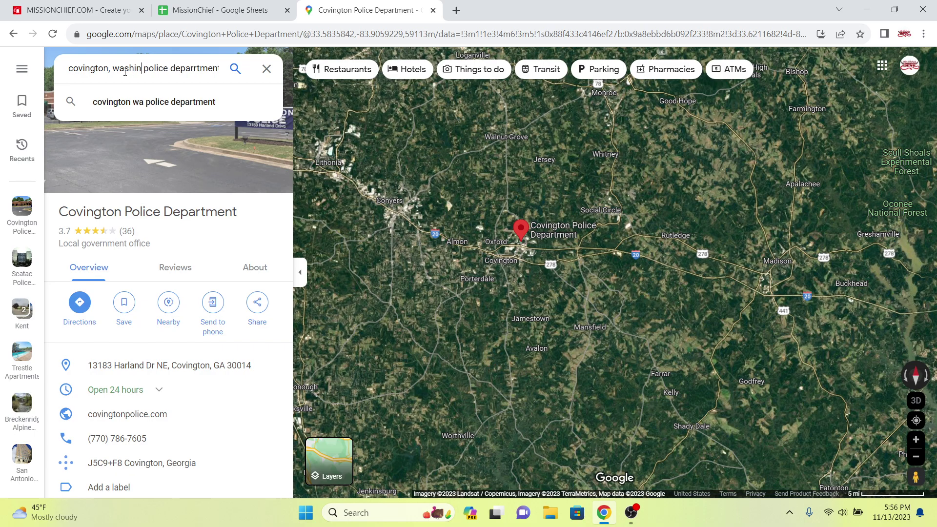
pyautogui.press('Return')
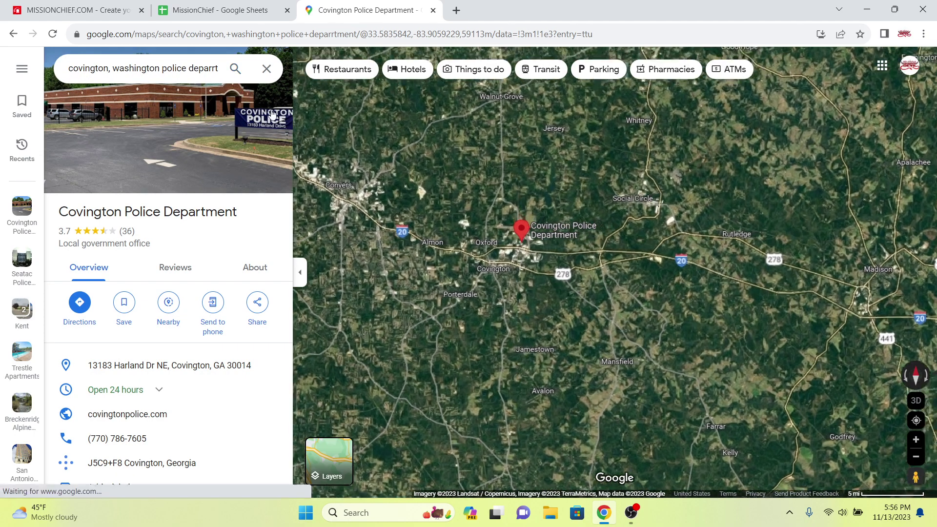
# Search for "covington washington police department" without the comma, survey the wider map area, and clear the search
pyautogui.scroll(-6, 415, 203)
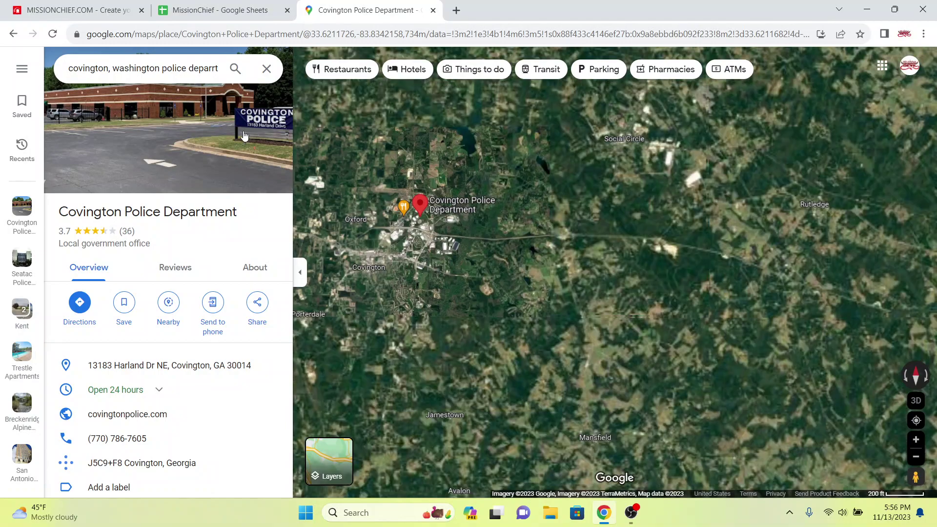
pyautogui.click(213, 71)
pyautogui.click(207, 99)
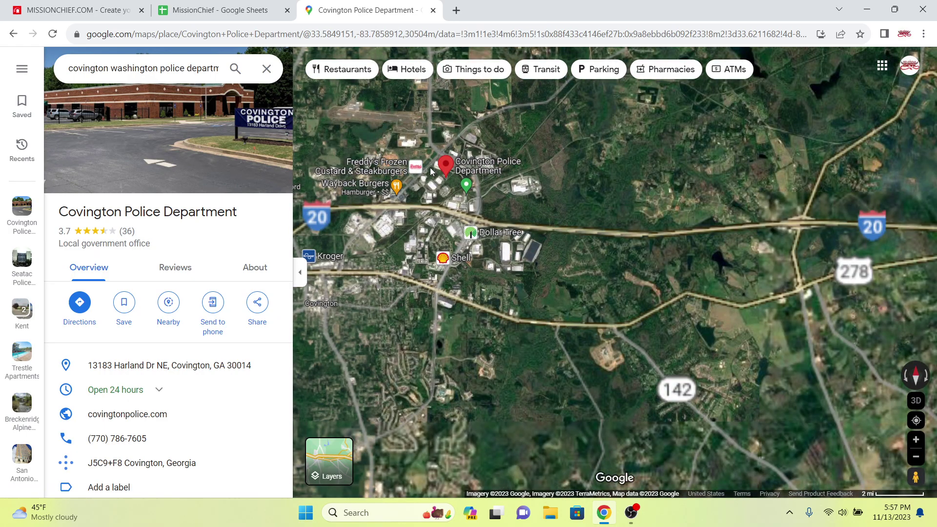
pyautogui.scroll(-4, 429, 168)
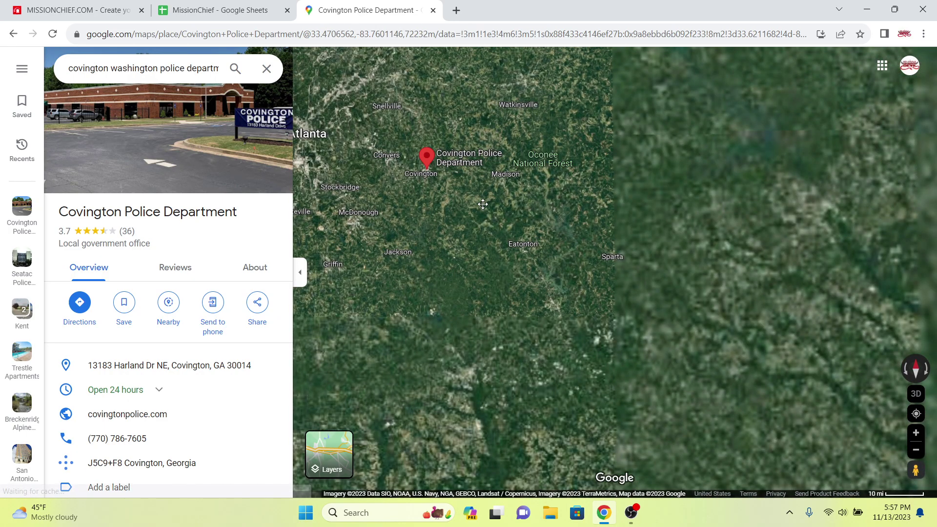
pyautogui.scroll(-5, 482, 204)
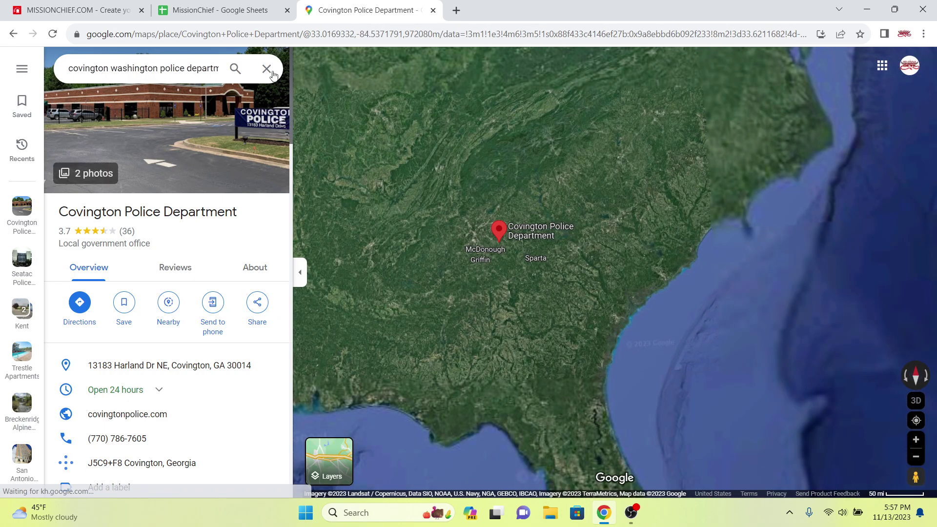
pyautogui.click(266, 69)
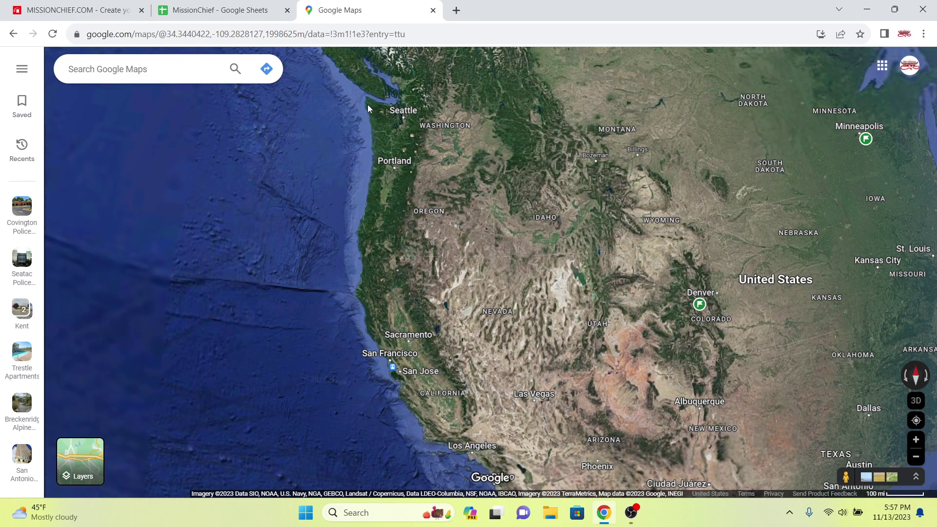
# Search for "covington police department" with the map centred on the Seattle area
pyautogui.scroll(5, 368, 104)
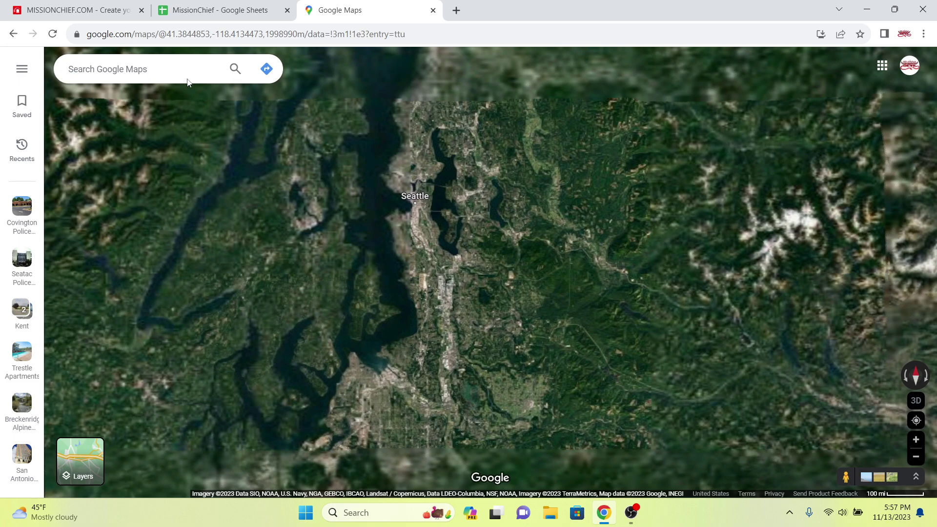
pyautogui.click(168, 67)
pyautogui.write('co')
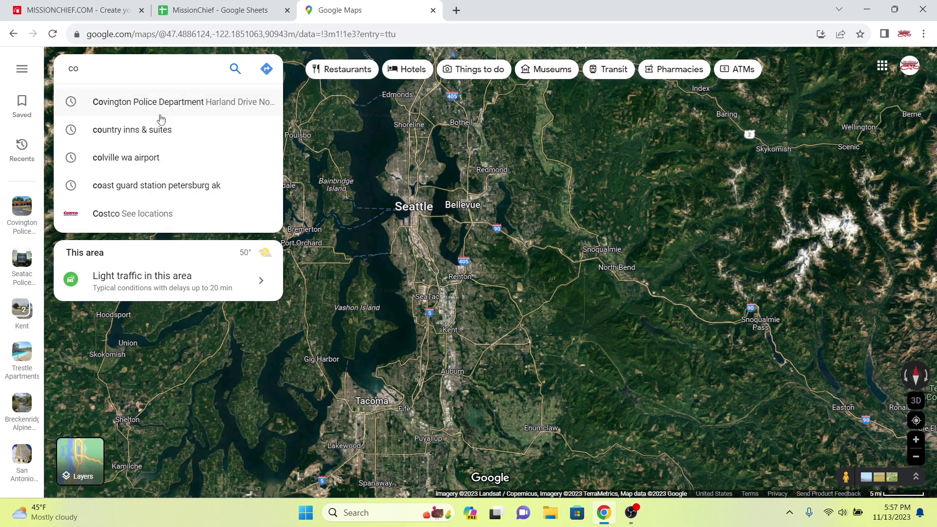
pyautogui.write('vingt')
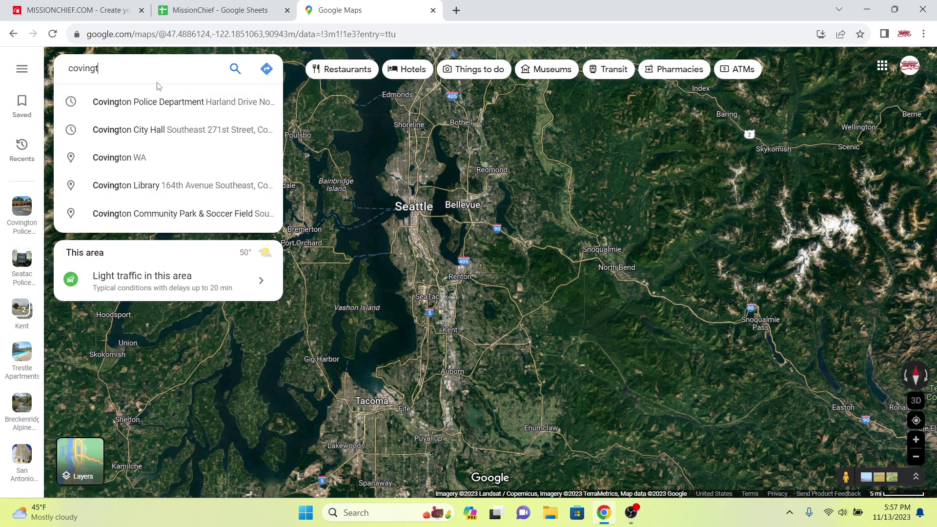
pyautogui.write('on police')
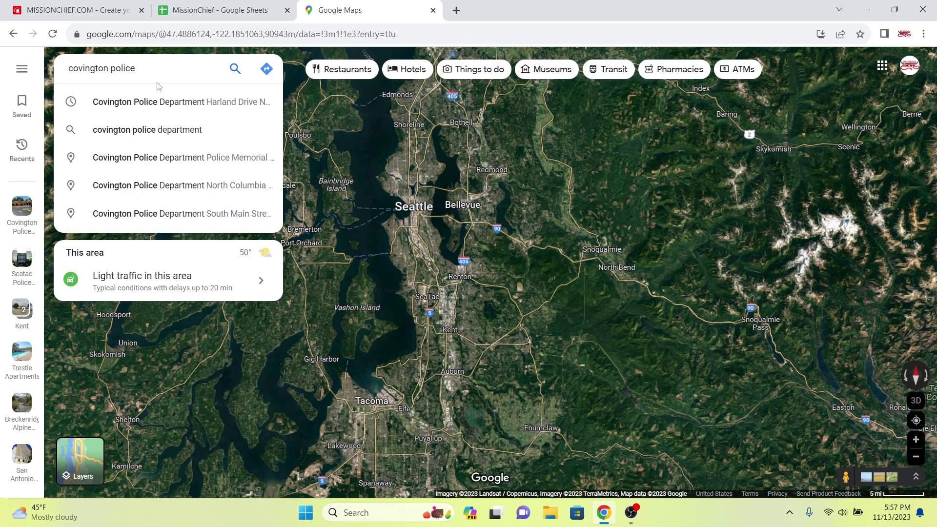
pyautogui.click(165, 126)
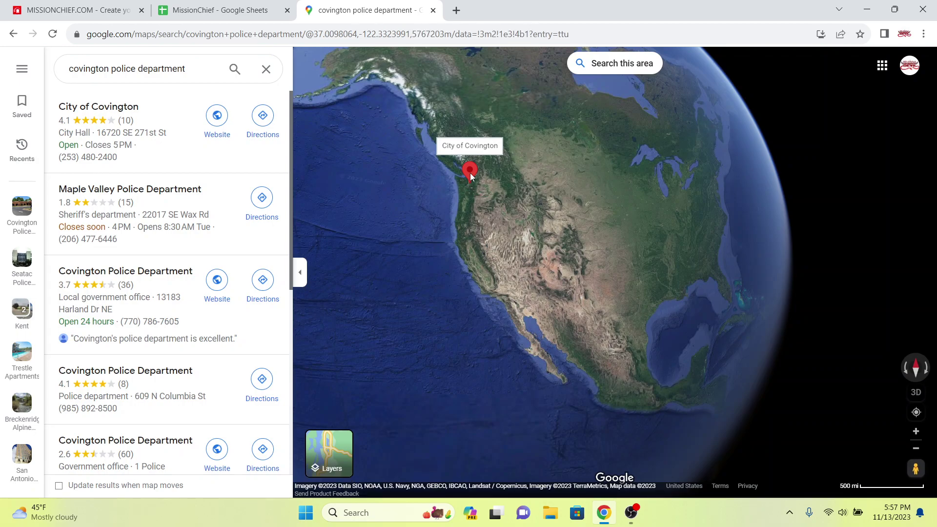
# Locate the City of Covington result on the satellite map and enter Street View in its parking lot
pyautogui.scroll(5, 469, 173)
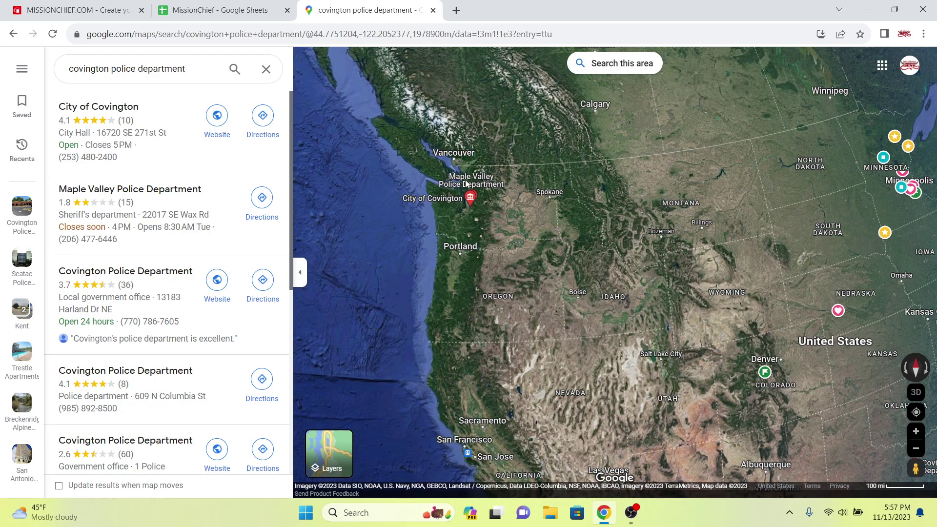
pyautogui.scroll(10, 465, 184)
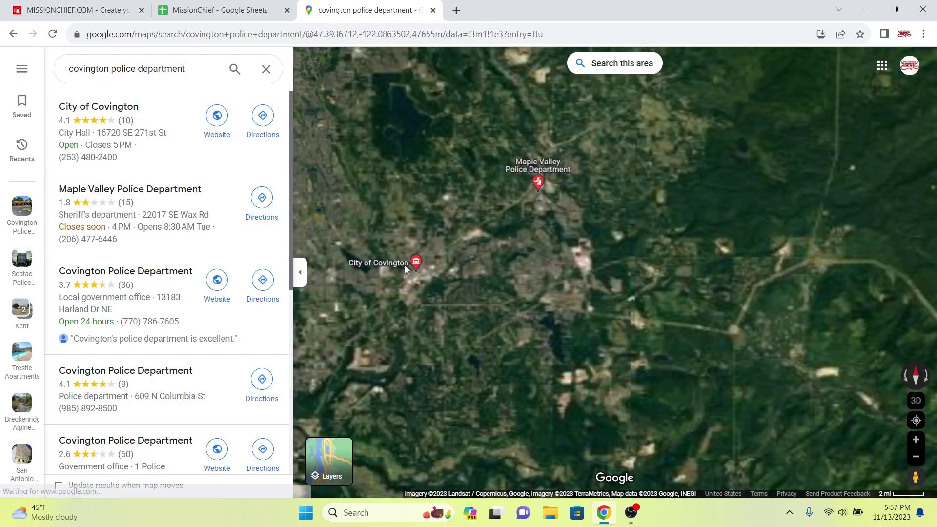
pyautogui.scroll(5, 543, 287)
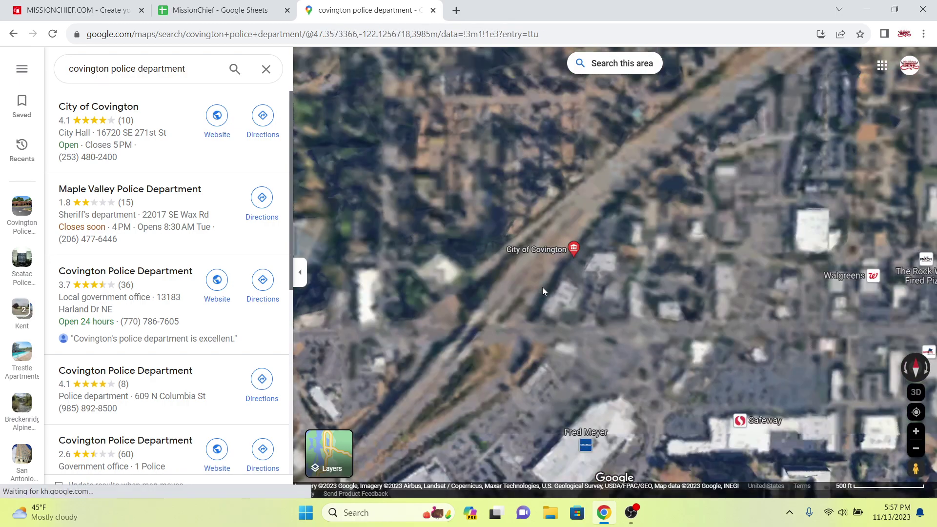
pyautogui.scroll(5, 542, 287)
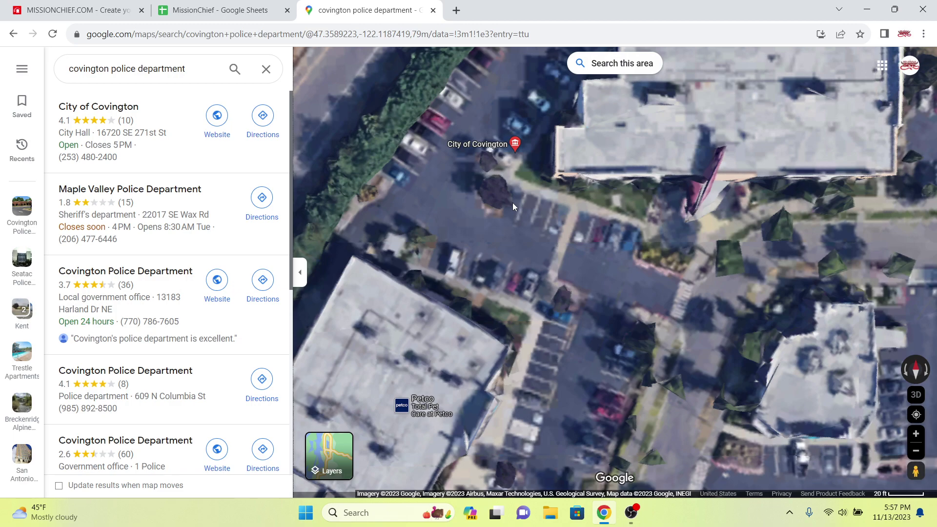
pyautogui.scroll(3, 513, 206)
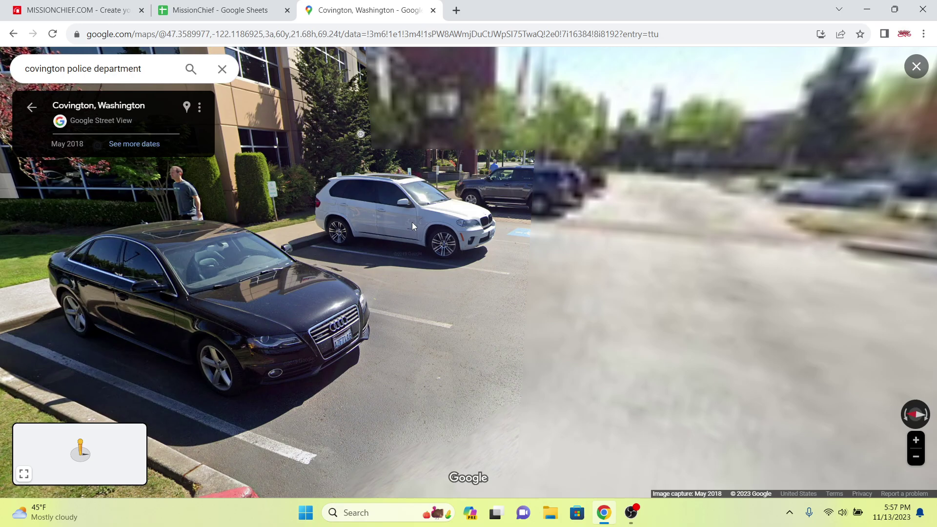
# Explore the City of Covington parking lot in Street View and examine the parked sheriff's car and police parking spaces
pyautogui.moveTo(412, 222); pyautogui.dragTo(500, 236)
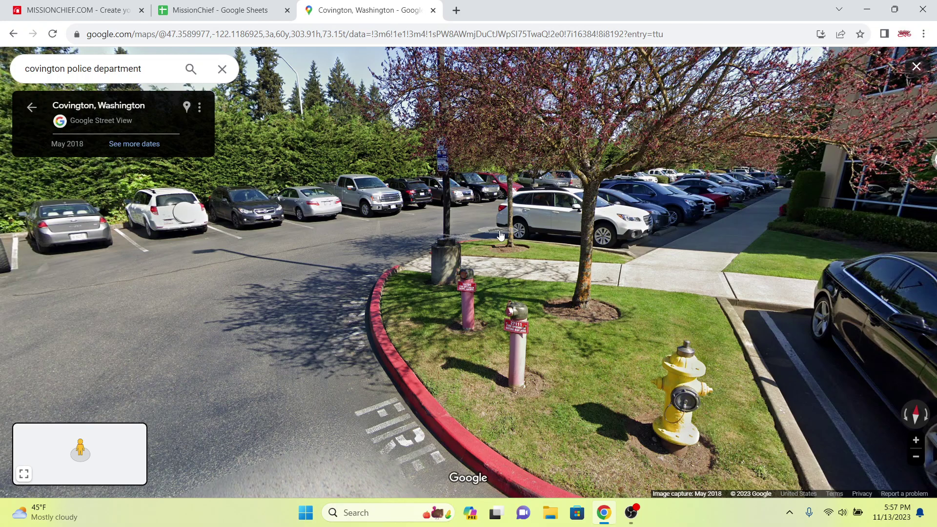
pyautogui.click(500, 236)
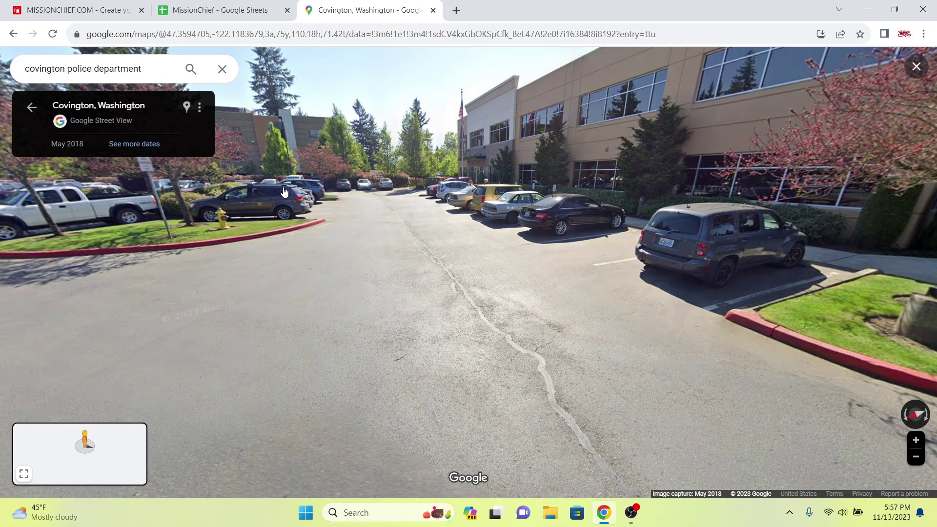
pyautogui.click(284, 191)
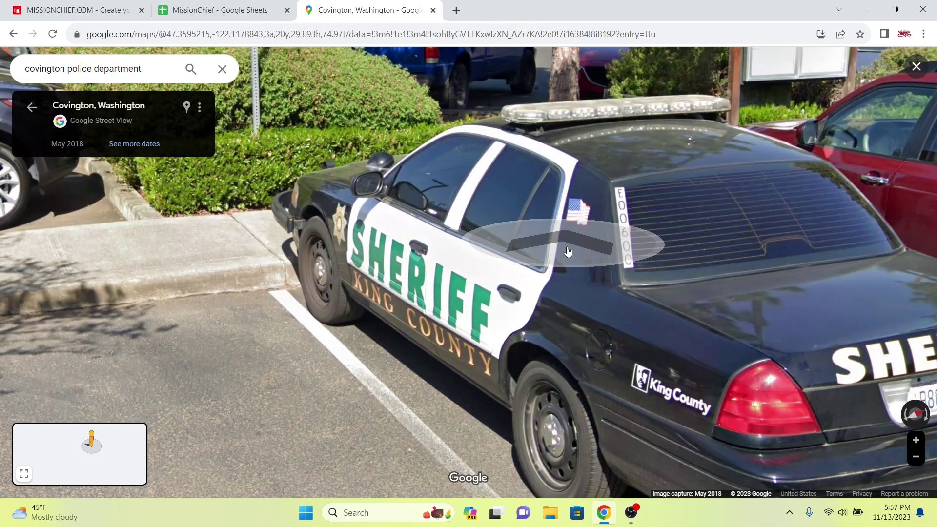
pyautogui.scroll(-2, 567, 251)
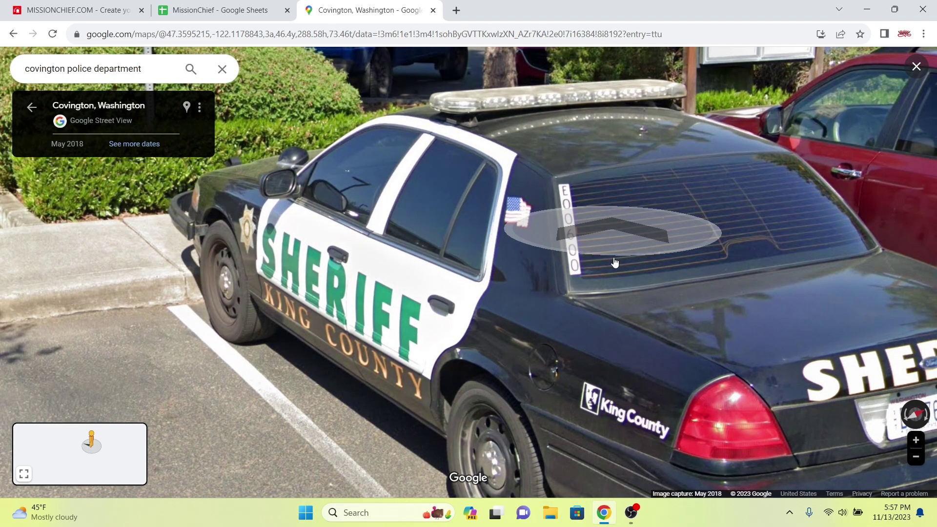
pyautogui.scroll(-3, 615, 263)
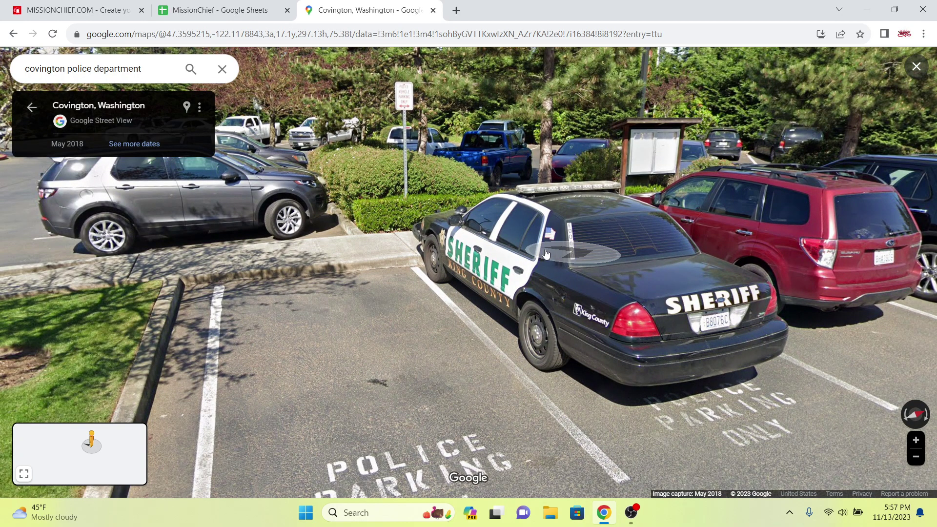
pyautogui.moveTo(545, 253); pyautogui.dragTo(699, 250)
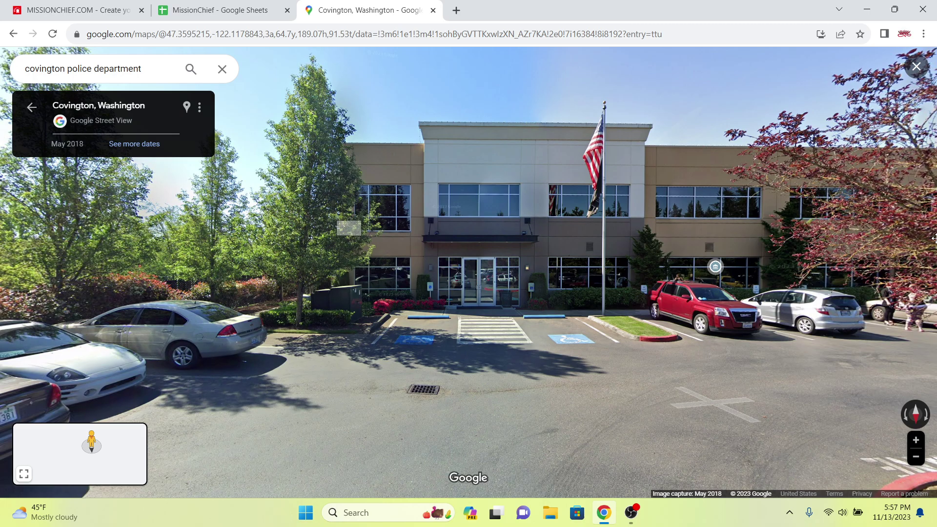
# Inspect the City of Covington building's facade and the vehicles parked in front of it in Street View
pyautogui.scroll(5, 540, 306)
pyautogui.scroll(3, 540, 306)
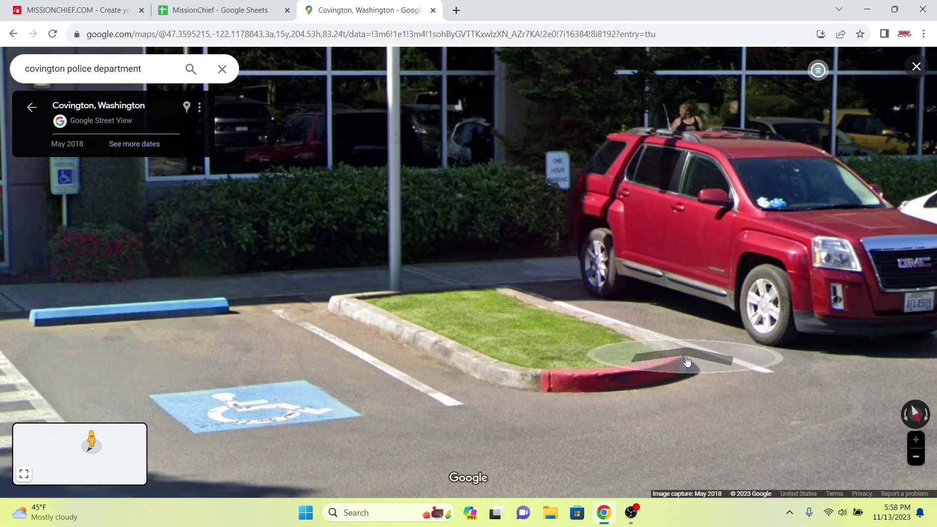
pyautogui.click(686, 361)
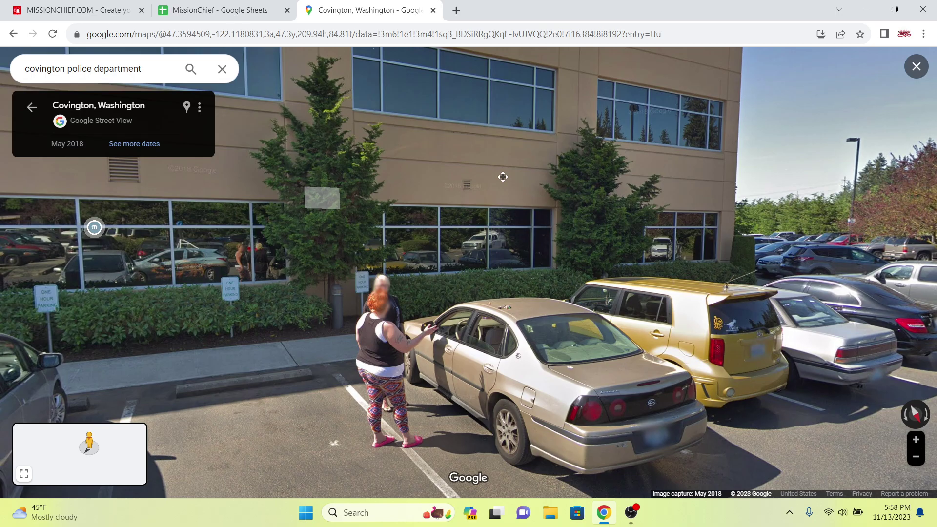
pyautogui.scroll(-2, 502, 177)
pyautogui.moveTo(502, 177); pyautogui.dragTo(295, 288)
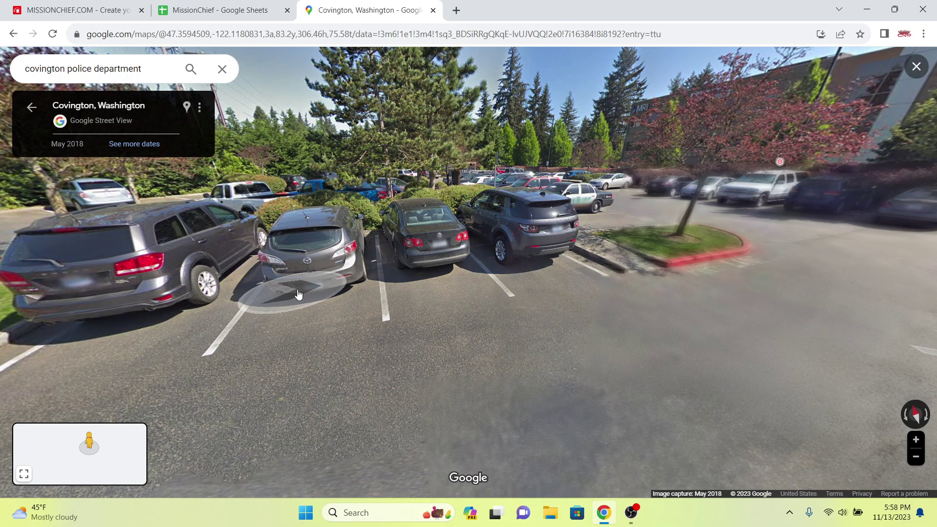
pyautogui.moveTo(299, 294); pyautogui.dragTo(433, 4)
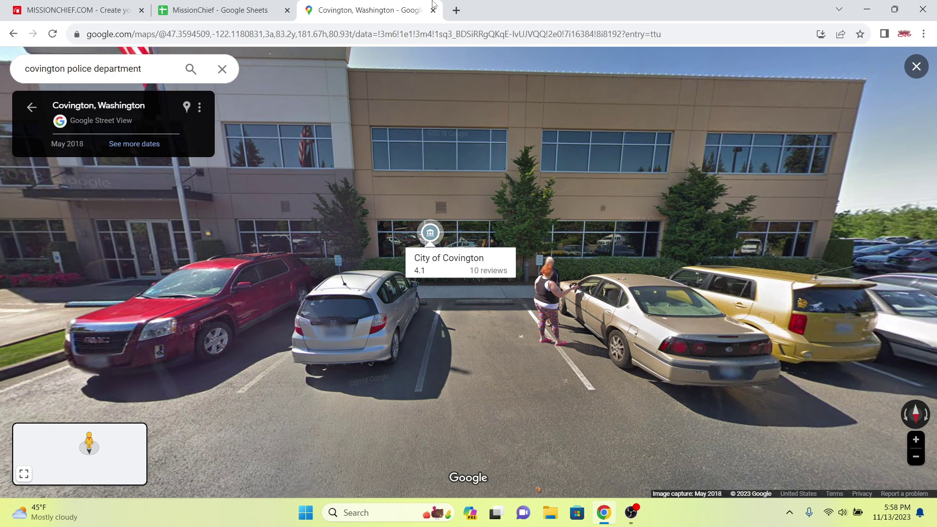
# Open a blank browser tab, leave the parking lot view, and check the City of Covington building's front entrance in Street View
pyautogui.hotkey('ctrl', 't')
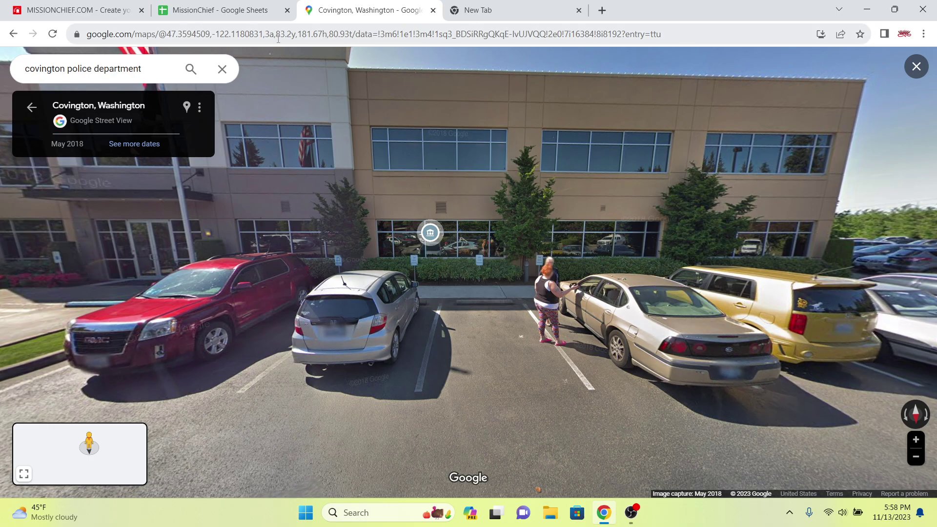
pyautogui.press('Escape')
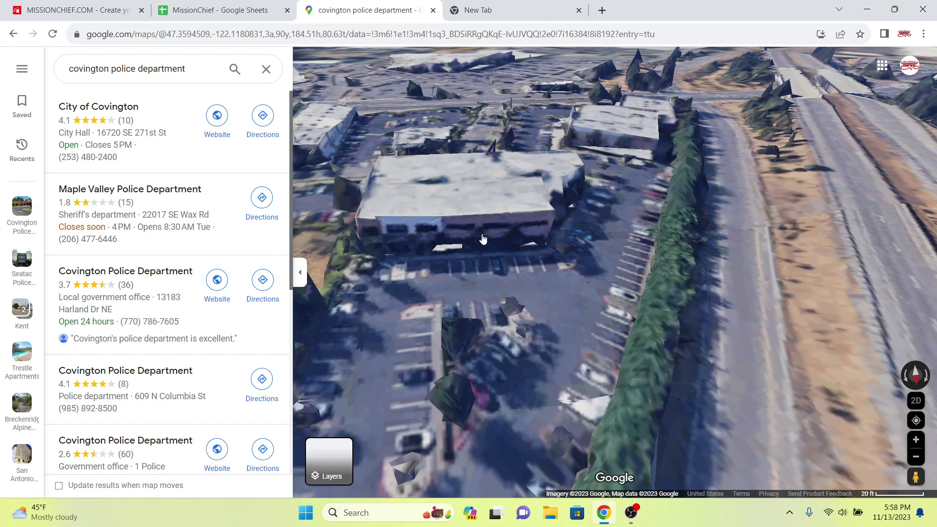
pyautogui.scroll(3, 482, 239)
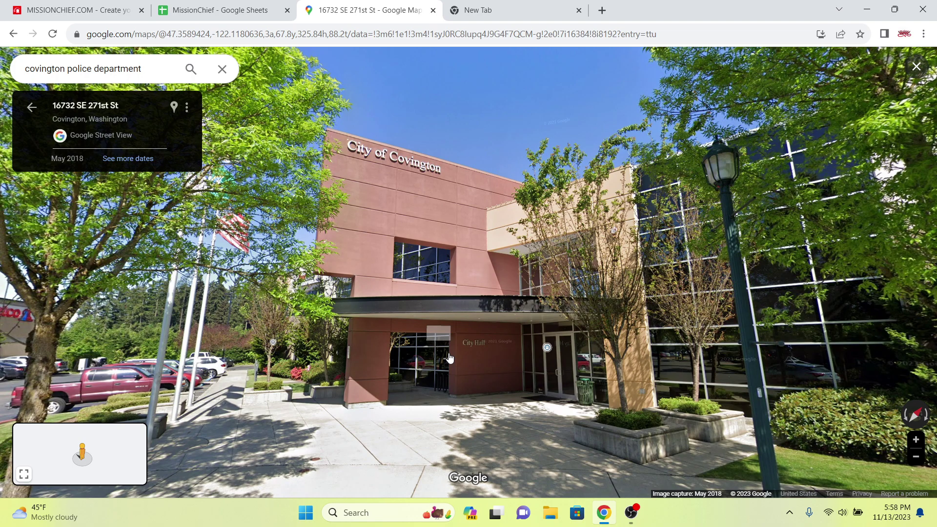
pyautogui.scroll(-3, 450, 358)
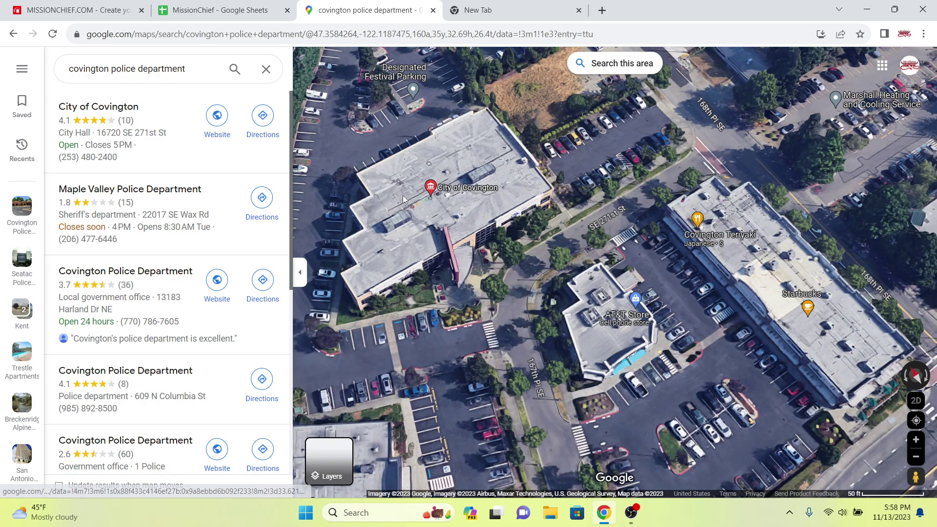
# Copy the address from the City of Covington place details and search for it on the MissionChief map
pyautogui.click(402, 195)
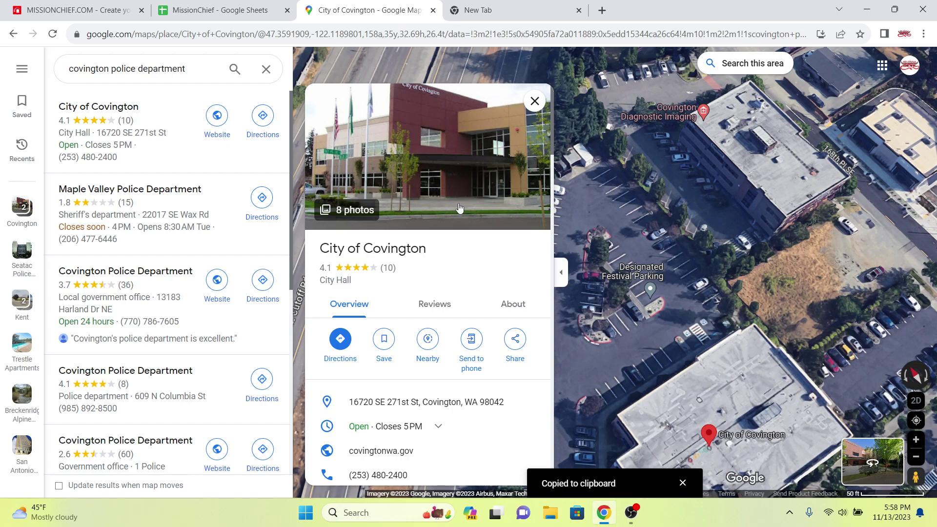
pyautogui.click(219, 9)
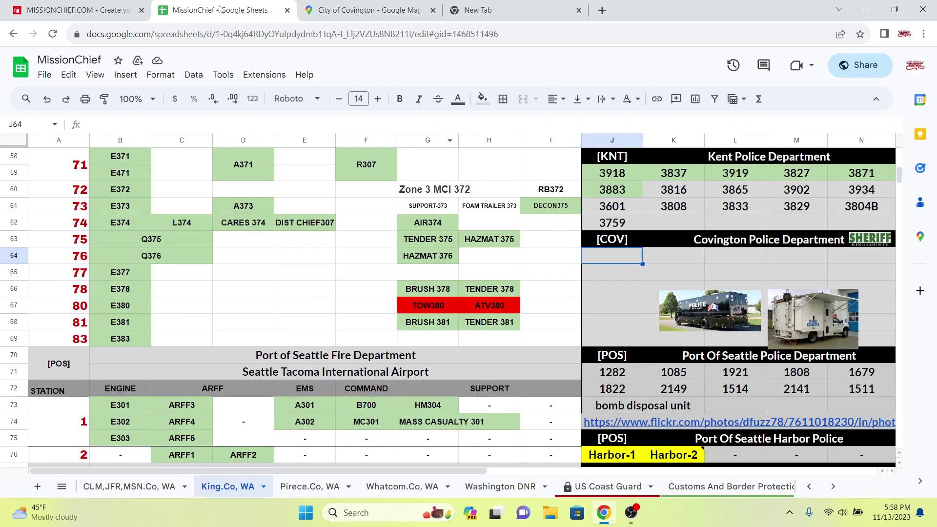
pyautogui.hotkey('ctrl', 'Tab')
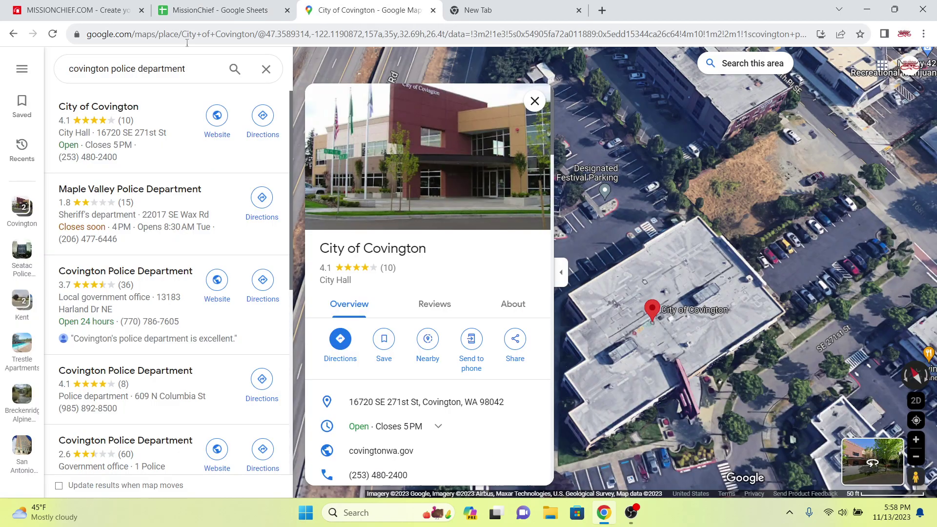
pyautogui.hotkey('ctrl', 'Tab')
pyautogui.hotkey('ctrl', 'Tab')
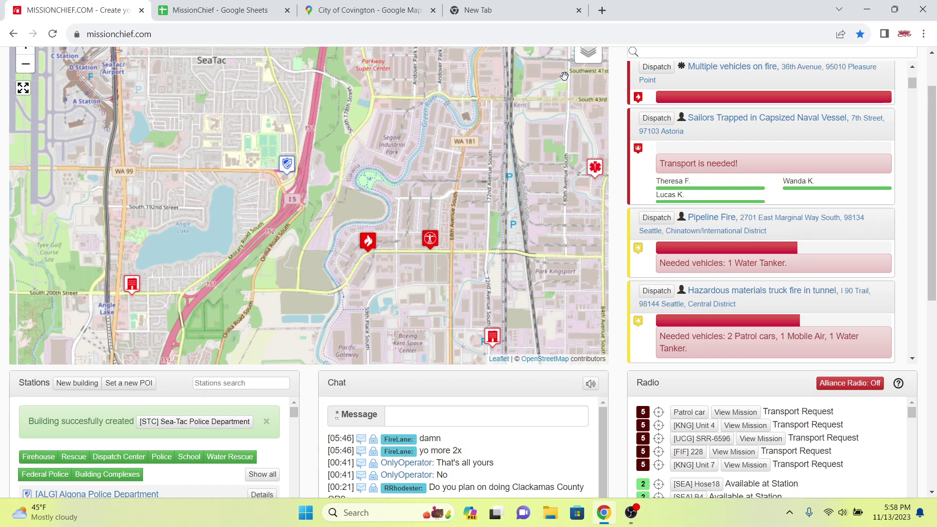
pyautogui.hotkey('ctrl', 'v')
pyautogui.press('Return')
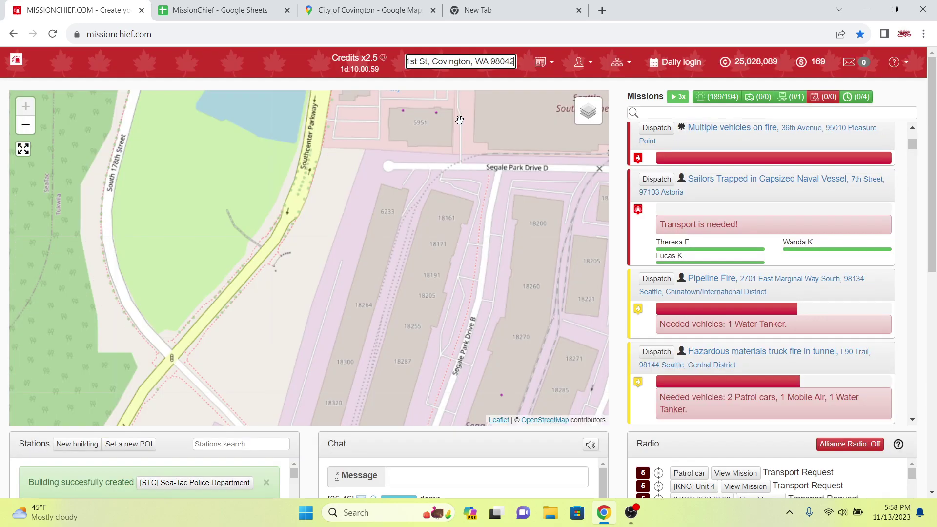
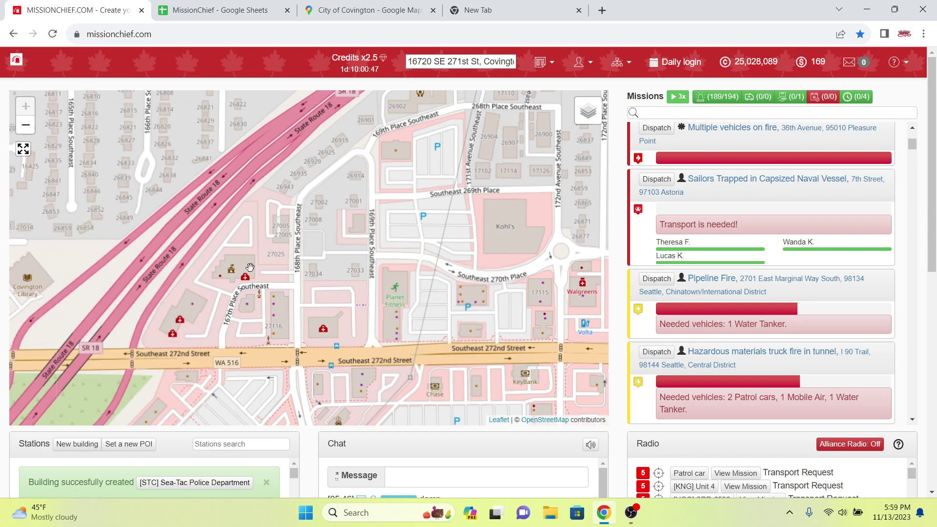
# Start a new building of type Police station (Small station) and place its marker on the Covington city hall building
pyautogui.moveTo(248, 235); pyautogui.dragTo(264, 250)
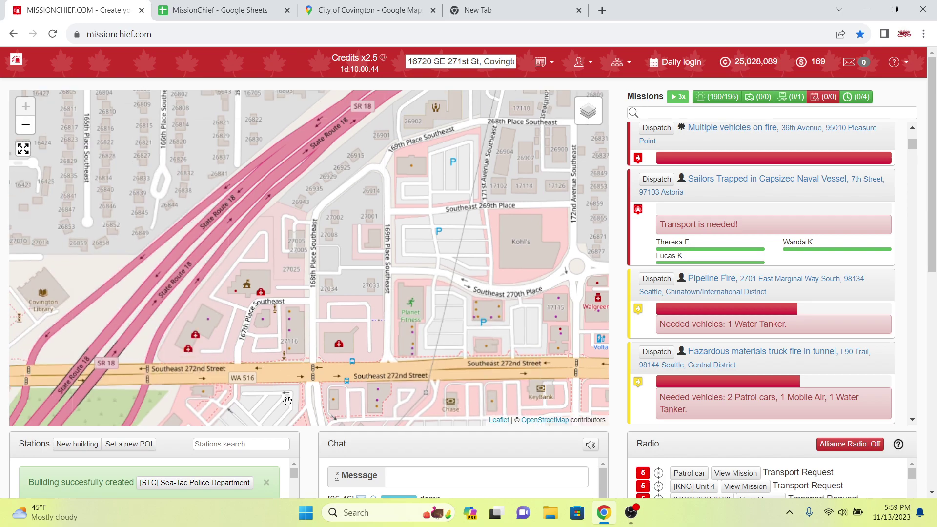
pyautogui.scroll(-3, 121, 347)
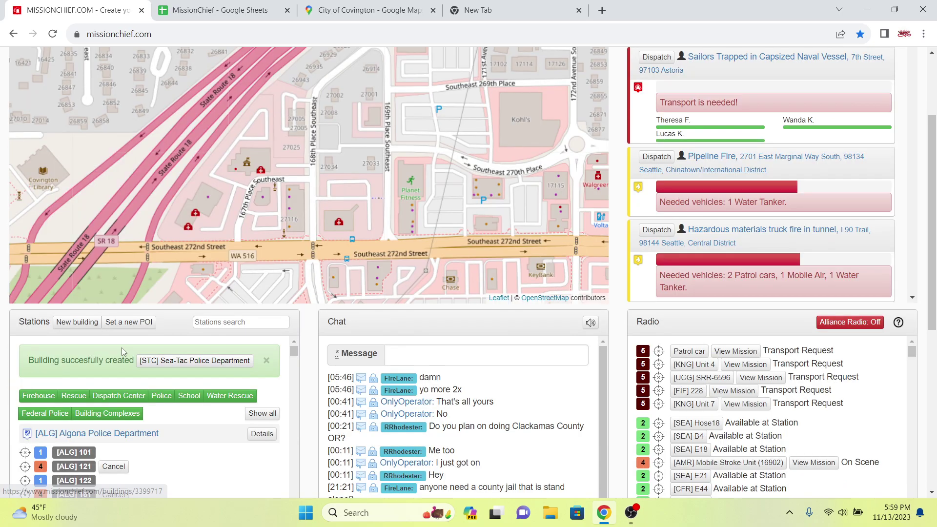
pyautogui.click(91, 325)
pyautogui.click(180, 353)
pyautogui.scroll(-2, 210, 205)
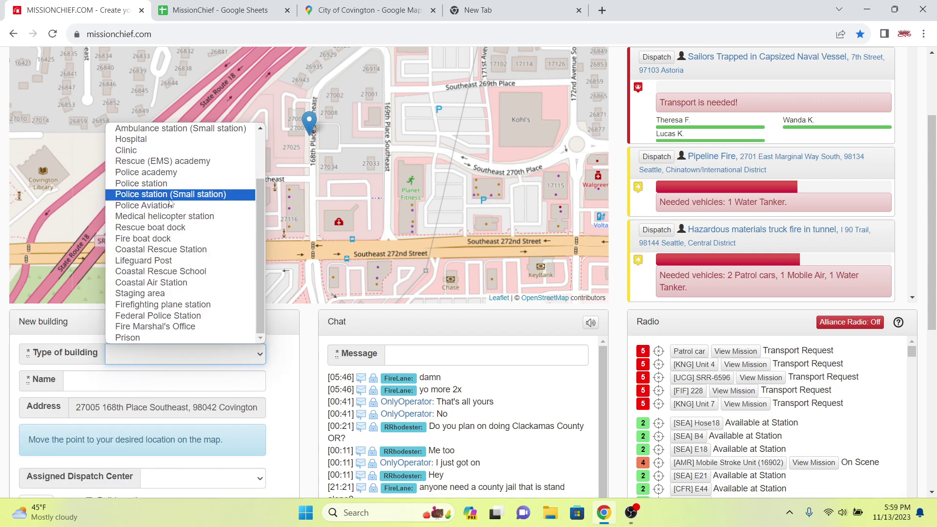
pyautogui.click(210, 192)
pyautogui.moveTo(313, 122)
pyautogui.mouseDown()
pyautogui.moveTo(239, 142)
pyautogui.moveTo(248, 140)
pyautogui.mouseUp()
# Name the new small police station "[COV] Covington Police Department"
pyautogui.scroll(-1, 207, 351)
pyautogui.click(207, 320)
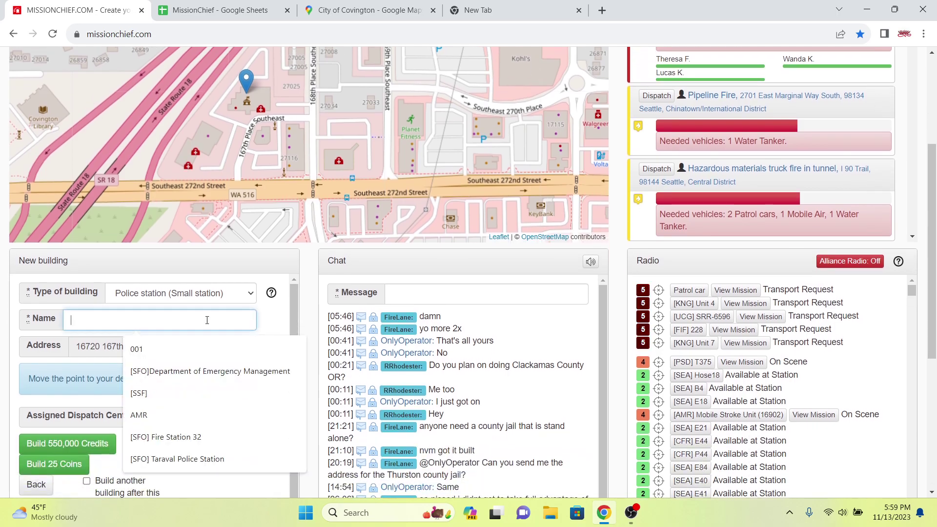
pyautogui.write('[')
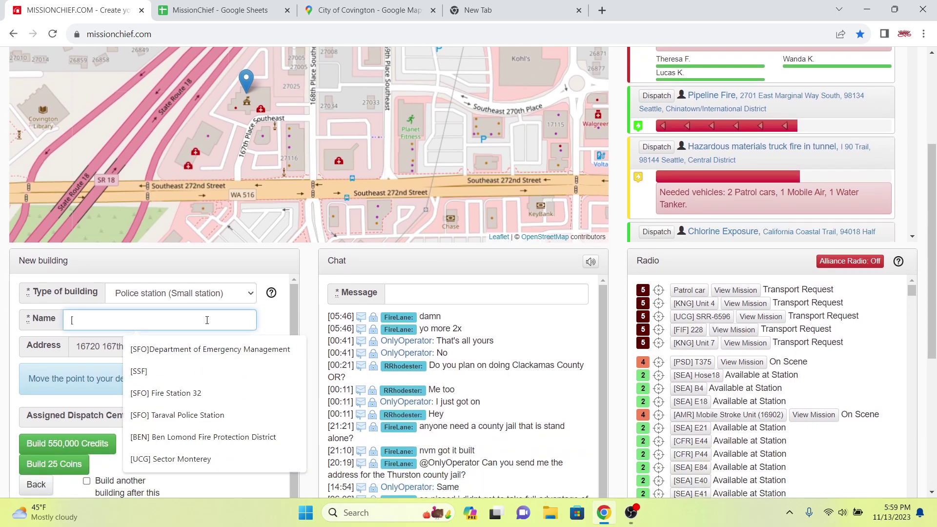
pyautogui.write('CO')
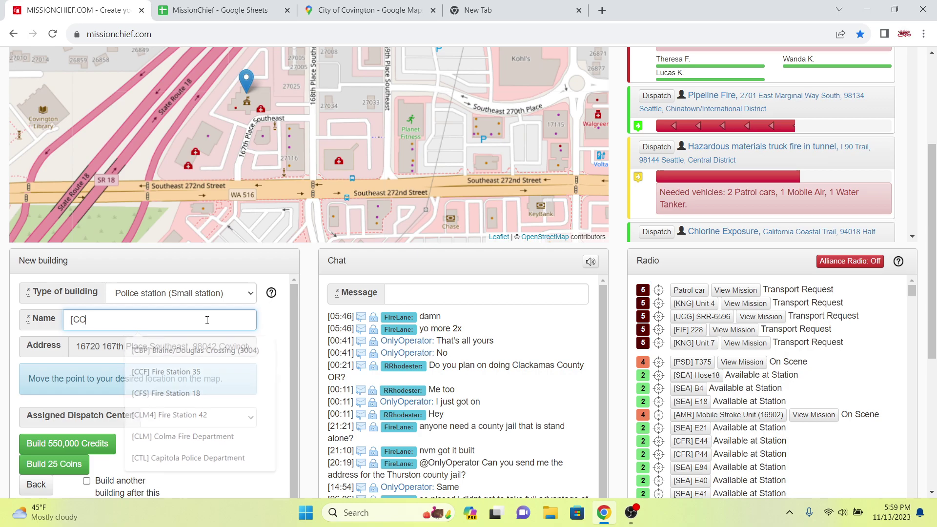
pyautogui.write('V]')
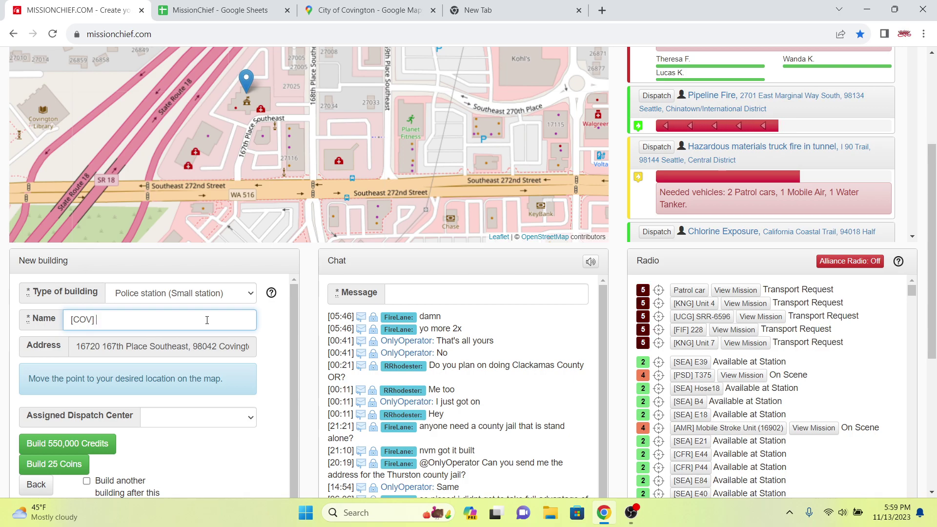
pyautogui.write('Covington Pol')
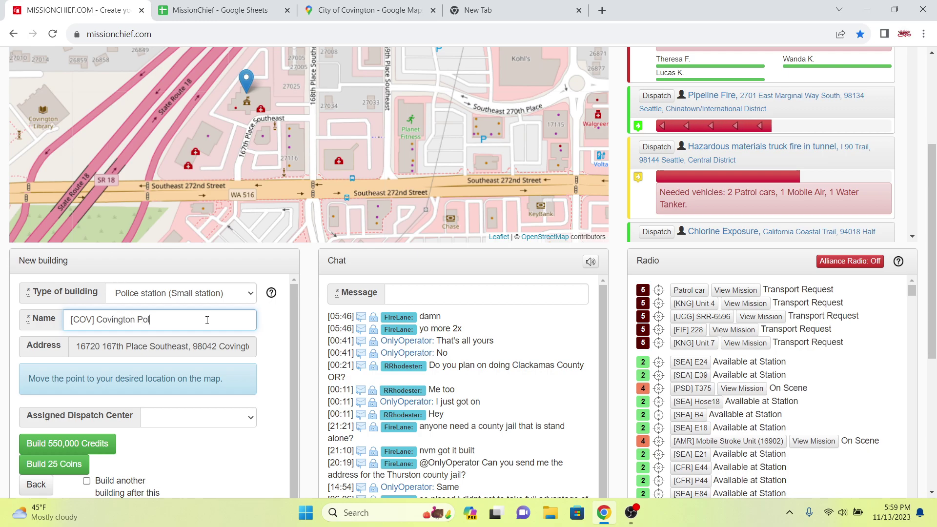
pyautogui.write('ice DEpa')
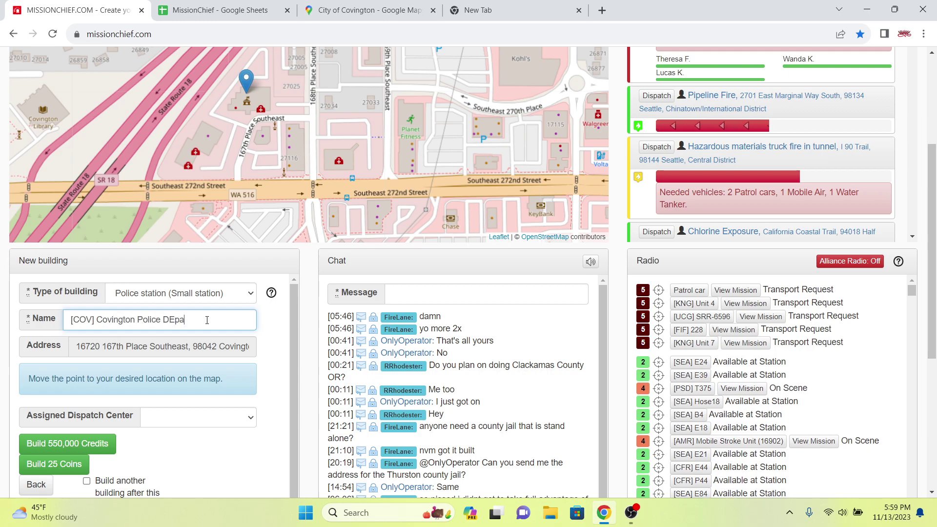
pyautogui.write('rtment')
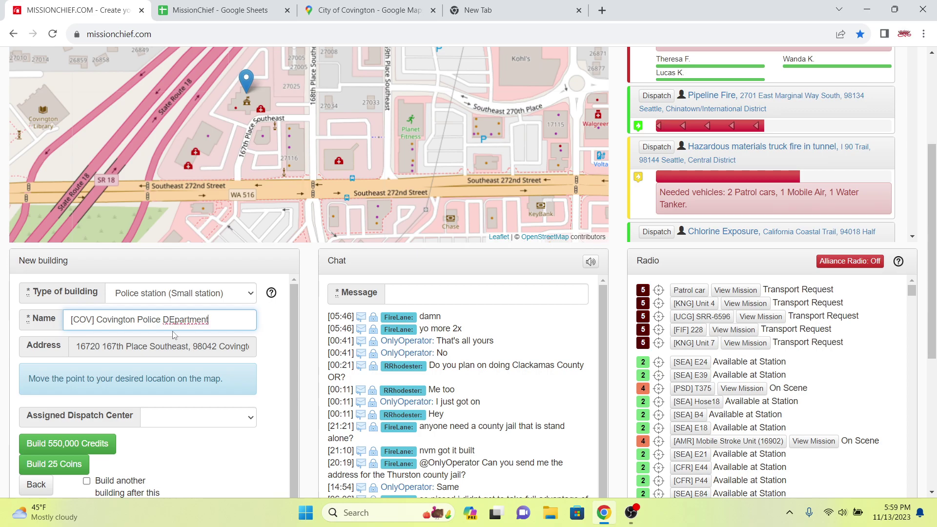
pyautogui.click(175, 320)
pyautogui.press('BackSpace')
pyautogui.write('e')
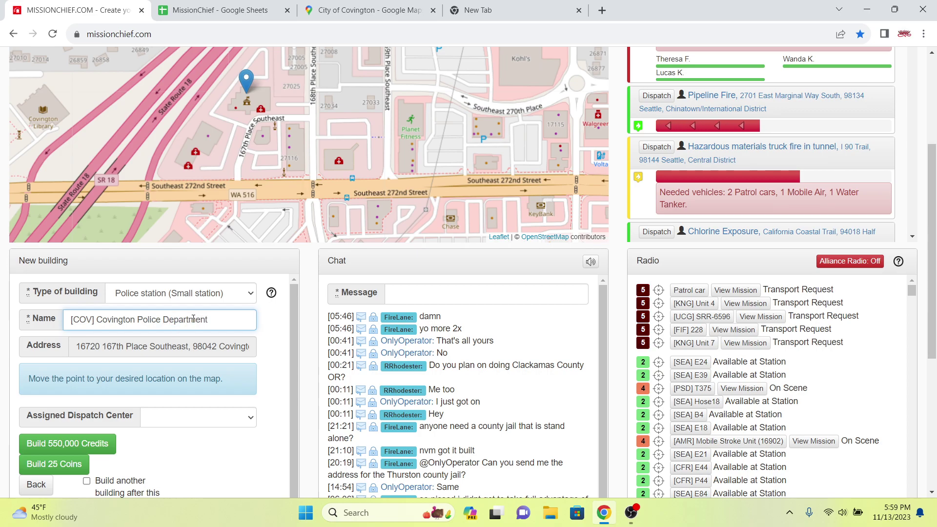
pyautogui.scroll(-1, 289, 338)
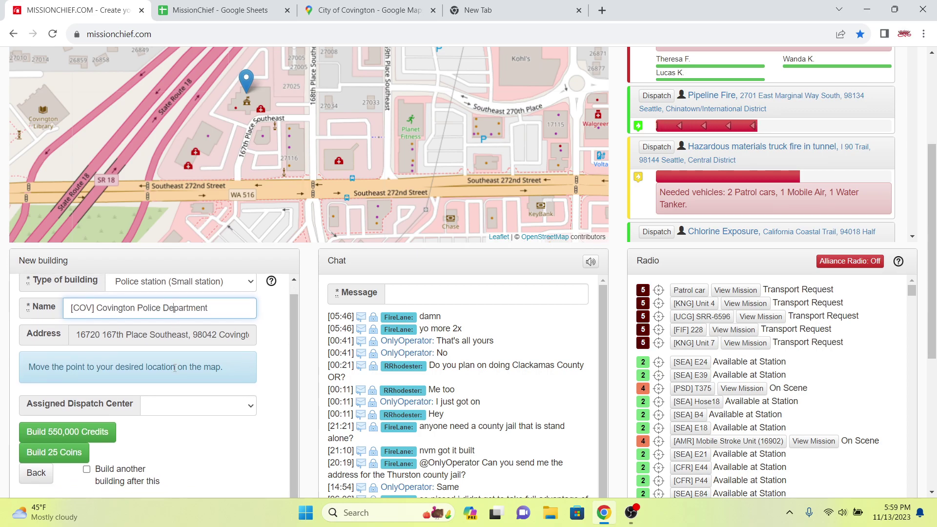
# Build the small police station [COV] Covington Police Department for 550,000 credits and open its building page
pyautogui.click(100, 432)
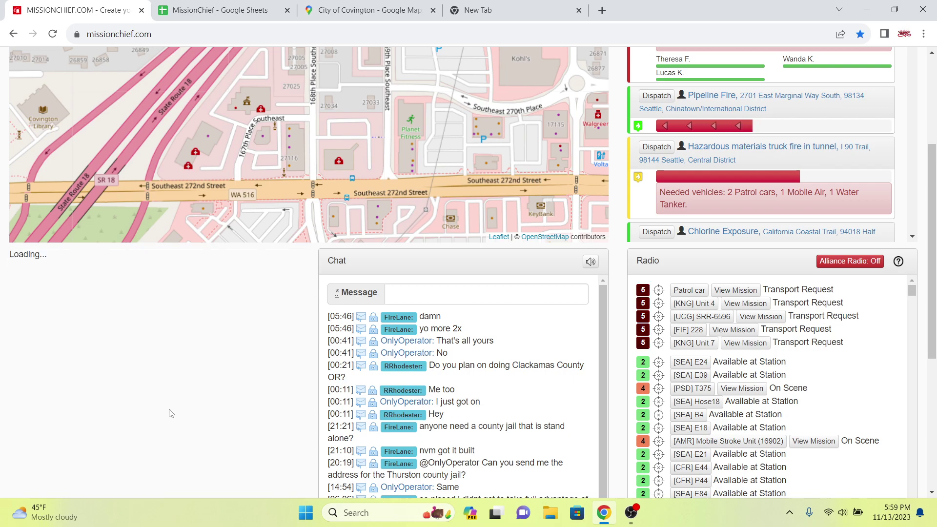
pyautogui.click(244, 271)
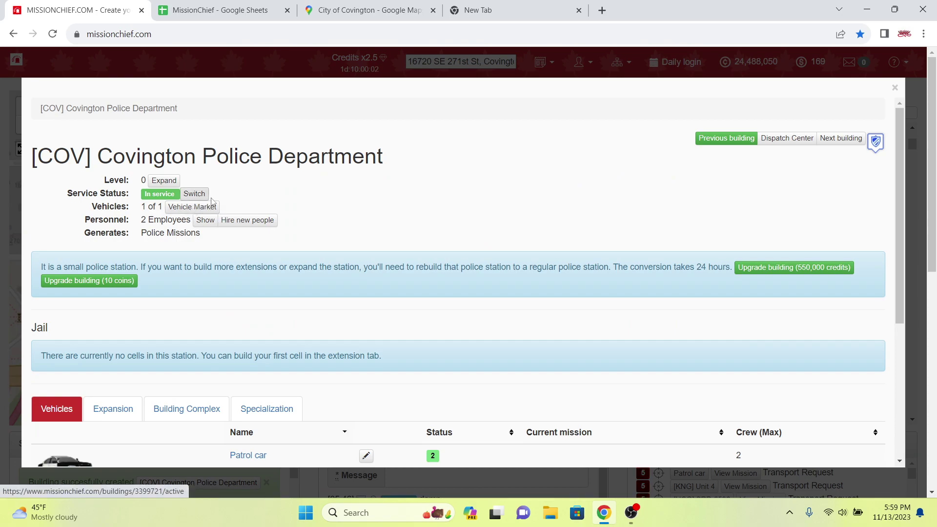
pyautogui.scroll(-1, 217, 197)
pyautogui.scroll(1, 217, 197)
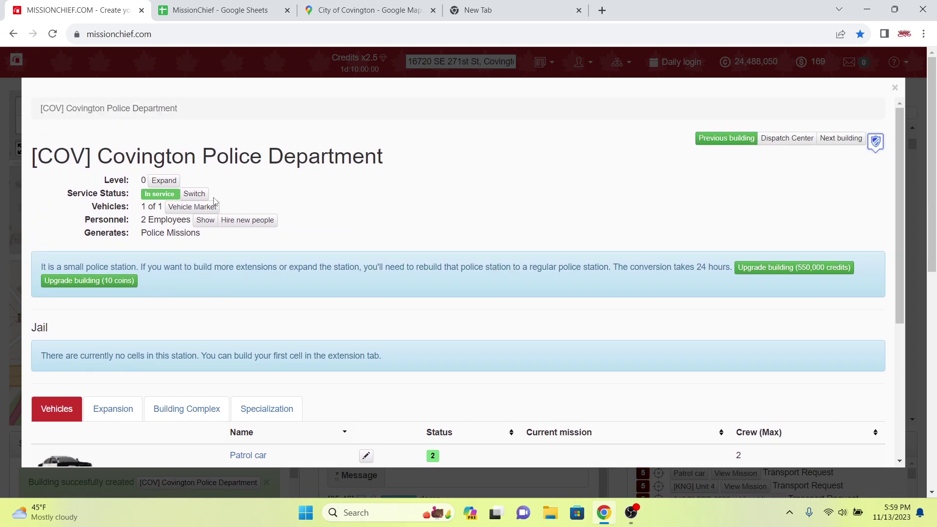
pyautogui.scroll(-2, 223, 211)
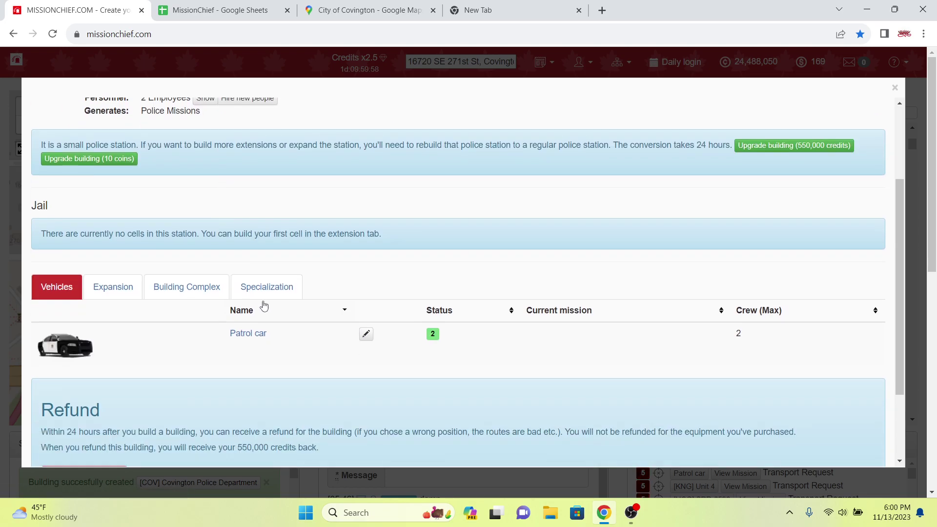
pyautogui.scroll(2, 254, 333)
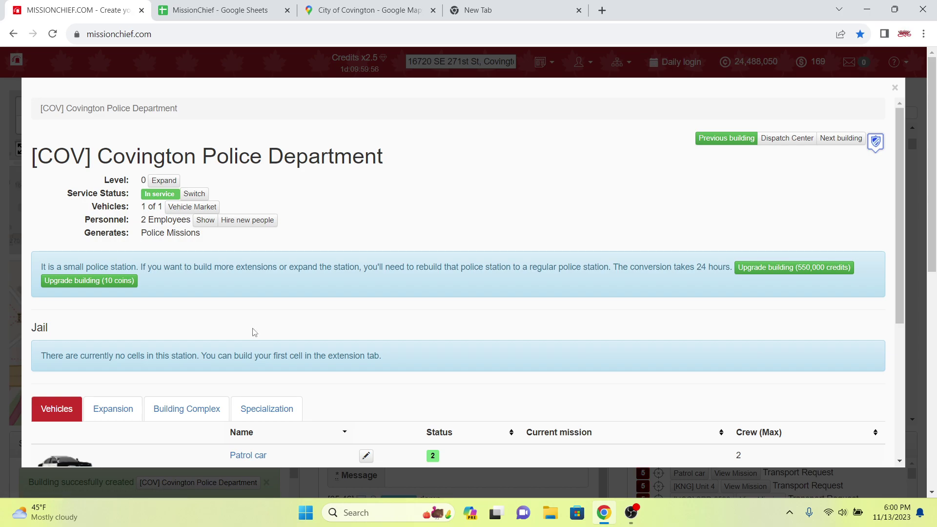
# Switch to Google Maps and examine the sheriff's patrol car parked by Covington's city hall in Street View
pyautogui.click(219, 9)
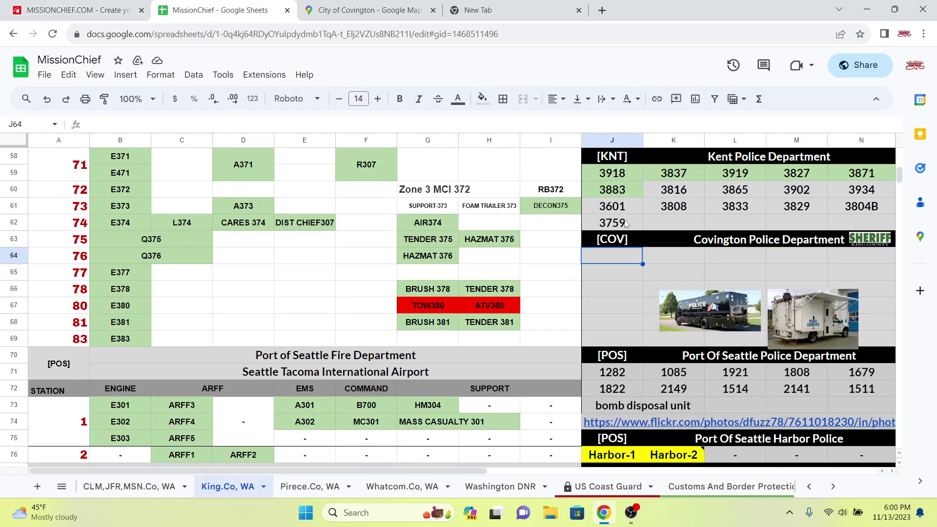
pyautogui.click(369, 10)
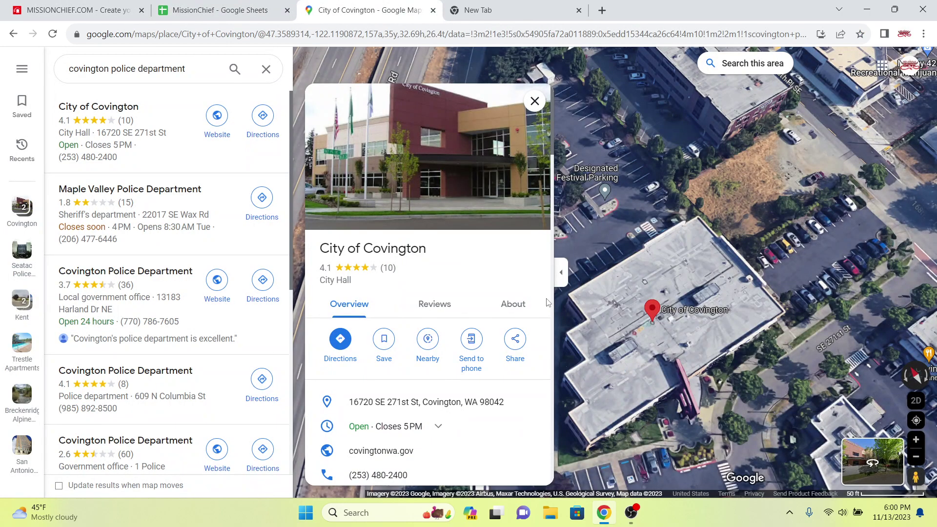
pyautogui.click(535, 101)
pyautogui.scroll(3, 619, 212)
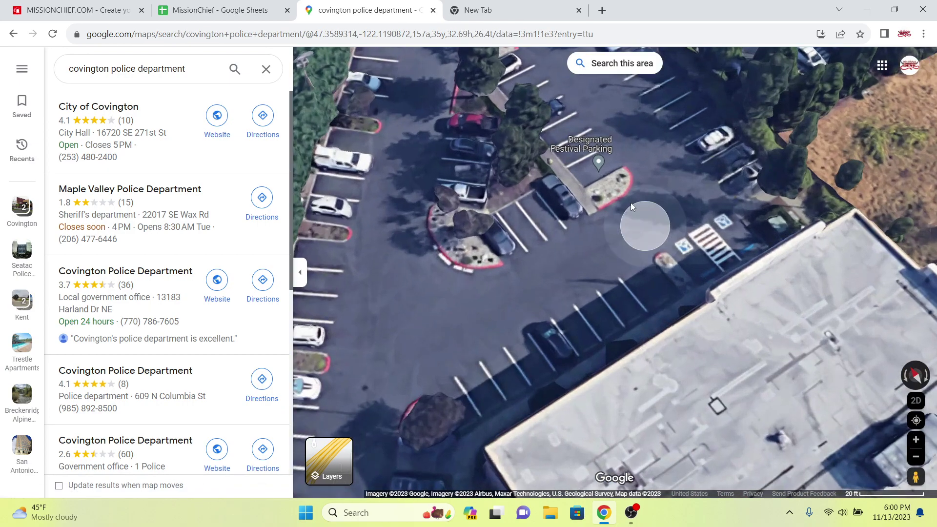
pyautogui.scroll(2, 628, 203)
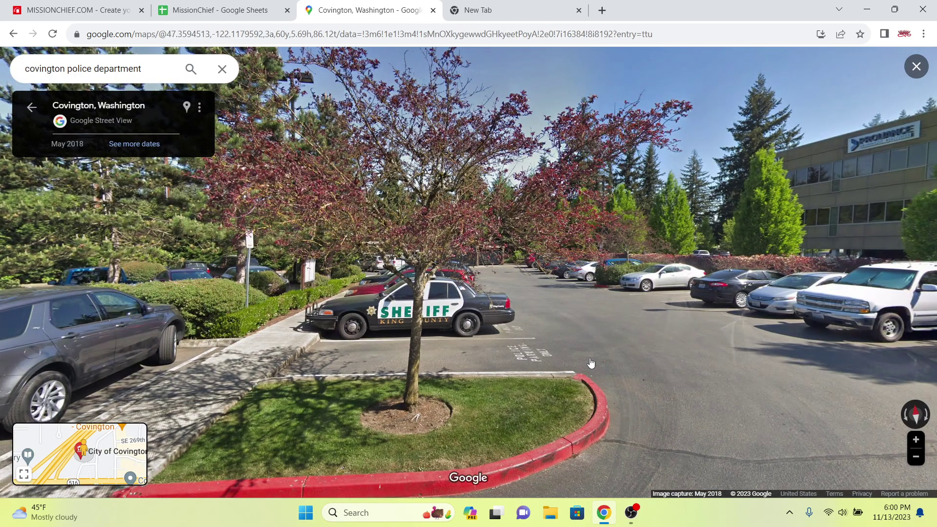
pyautogui.click(591, 364)
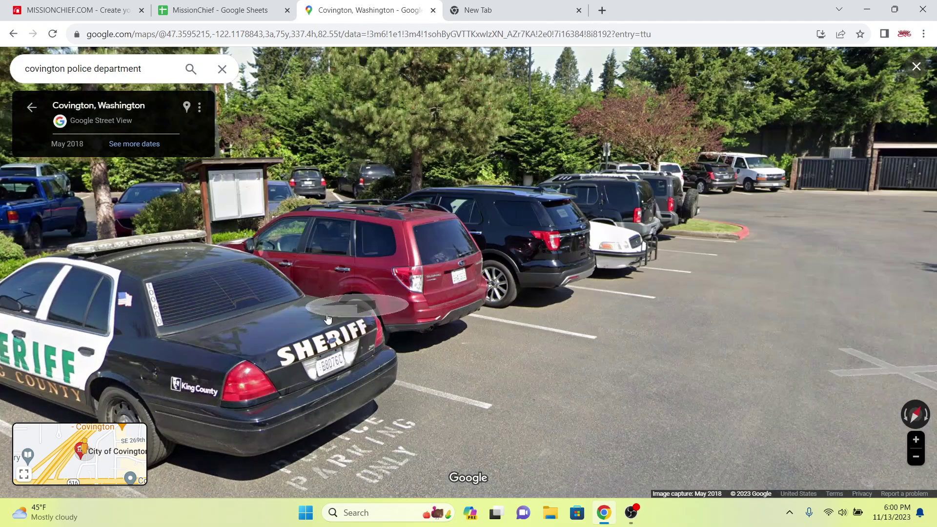
pyautogui.scroll(2, 265, 295)
pyautogui.scroll(-4, 485, 236)
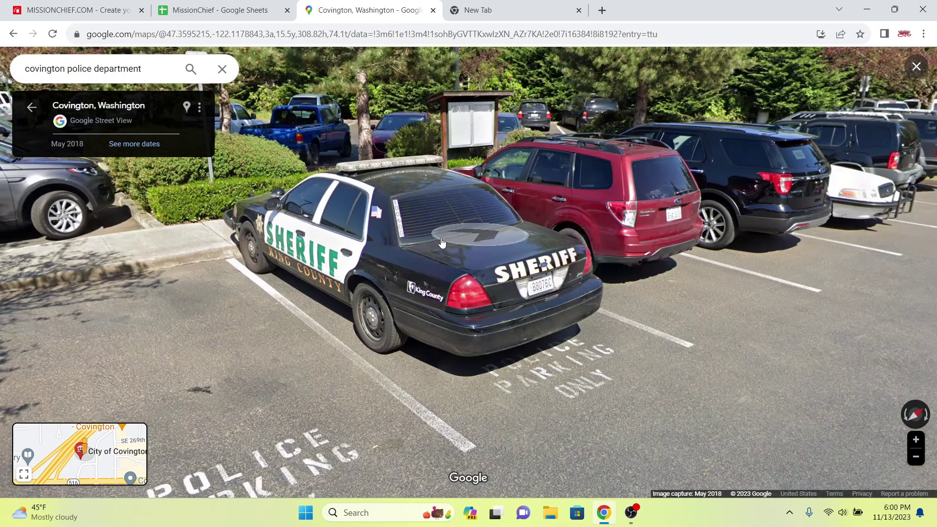
# Switch to MissionChief and review the police vehicle types in the Covington station's vehicle market
pyautogui.click(78, 10)
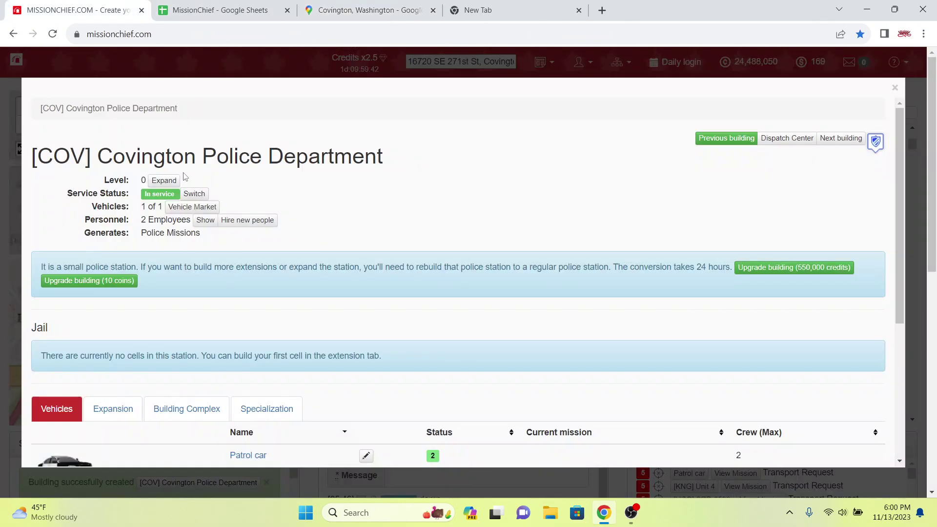
pyautogui.click(189, 206)
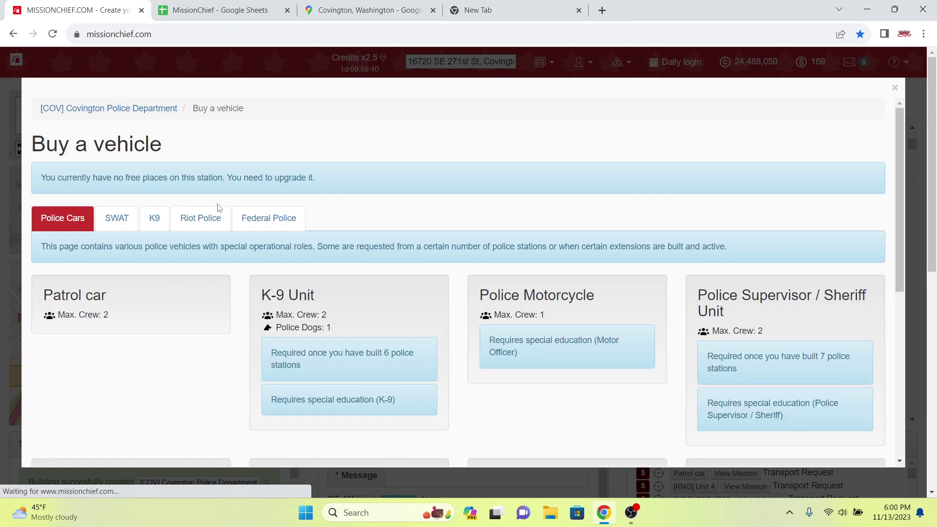
pyautogui.tripleClick(190, 298)
pyautogui.click(190, 298)
pyautogui.scroll(-4, 190, 298)
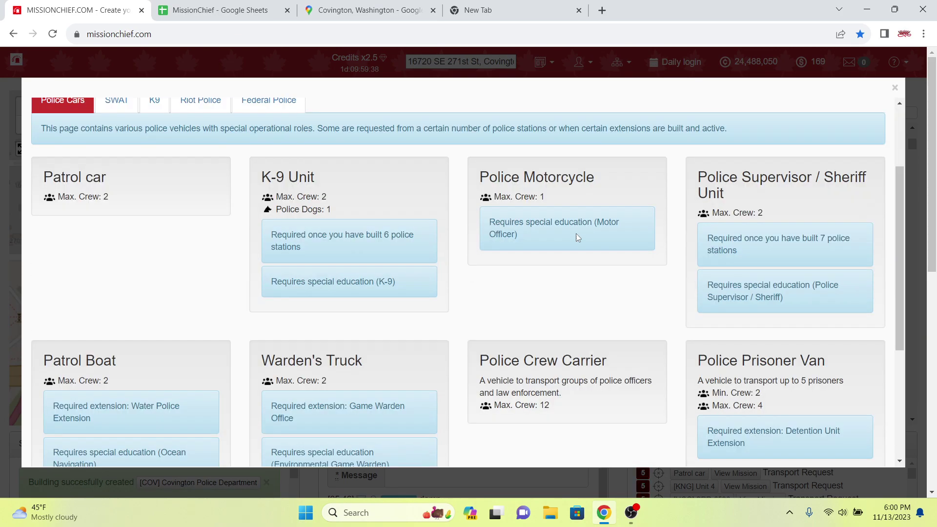
pyautogui.doubleClick(715, 120)
pyautogui.moveTo(715, 120); pyautogui.dragTo(727, 152)
pyautogui.click(727, 151)
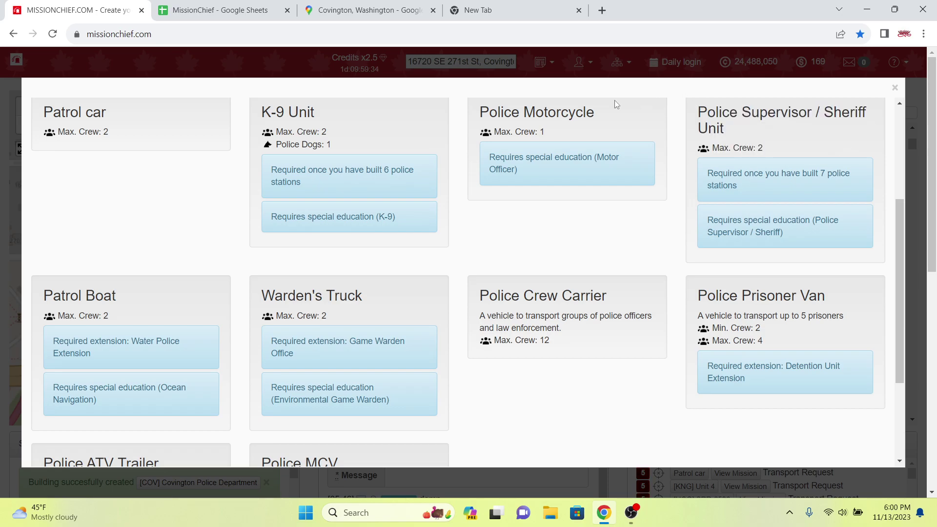
pyautogui.click(294, 8)
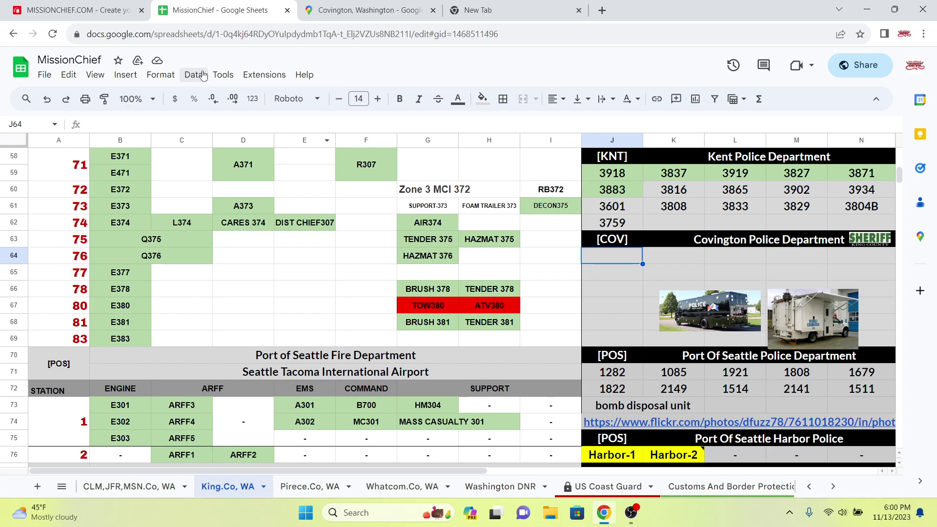
pyautogui.click(130, 6)
pyautogui.scroll(4, 350, 131)
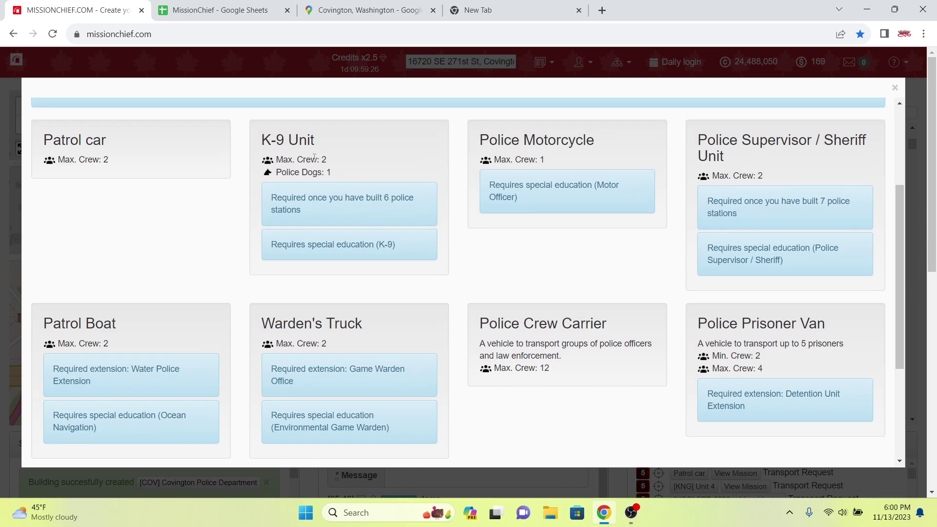
# Recheck the parked sheriff's patrol car in Google Maps Street View for its vehicle number
pyautogui.click(205, 8)
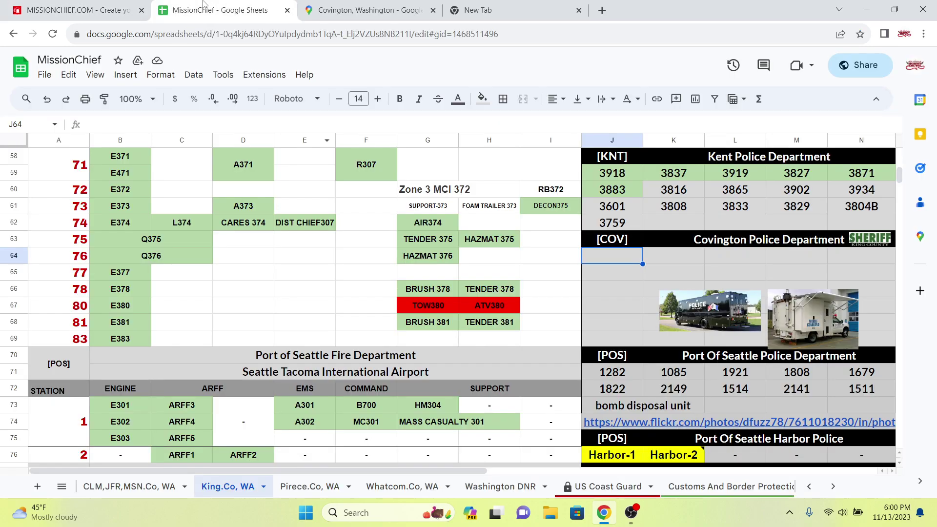
pyautogui.click(96, 6)
pyautogui.click(366, 10)
pyautogui.scroll(3, 420, 208)
pyautogui.scroll(-3, 421, 208)
pyautogui.click(130, 8)
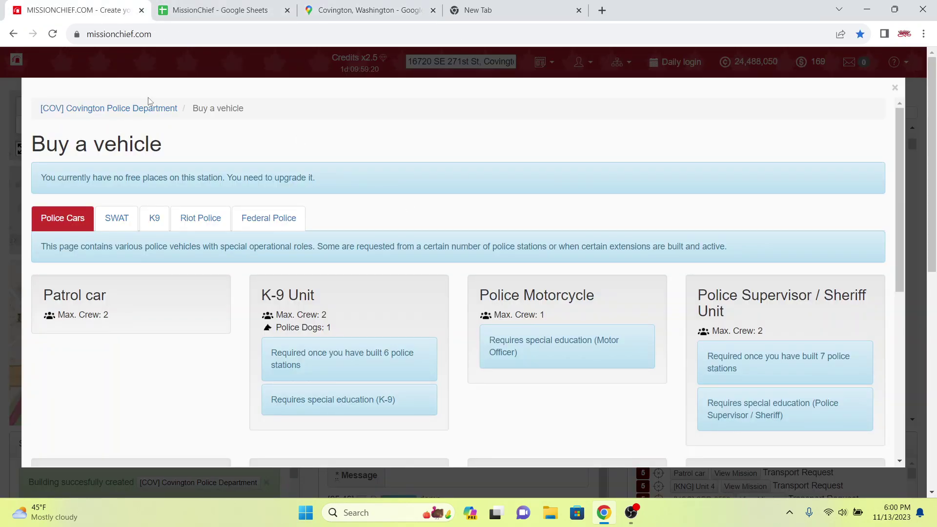
# Switch to the MissionChief spreadsheet and enter E00600 in cell J64 under the Covington Police Department heading
pyautogui.click(209, 10)
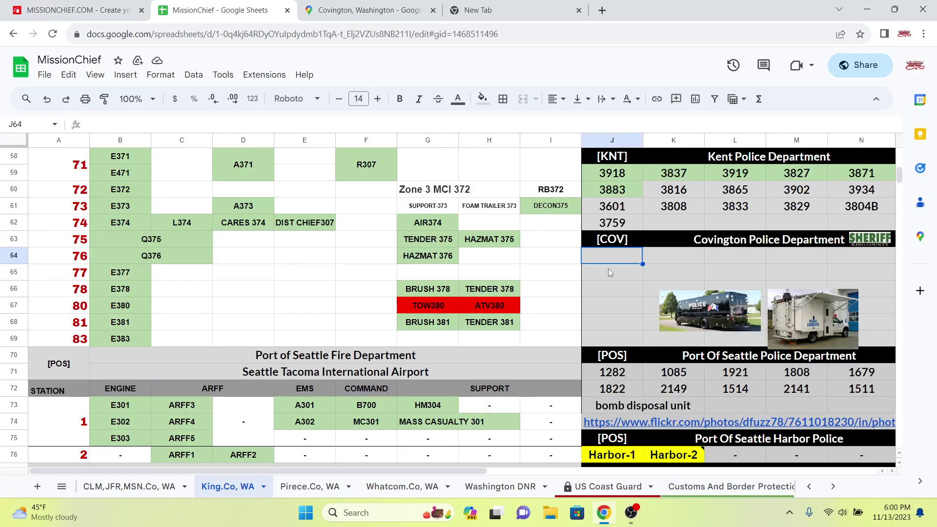
pyautogui.write('E00600')
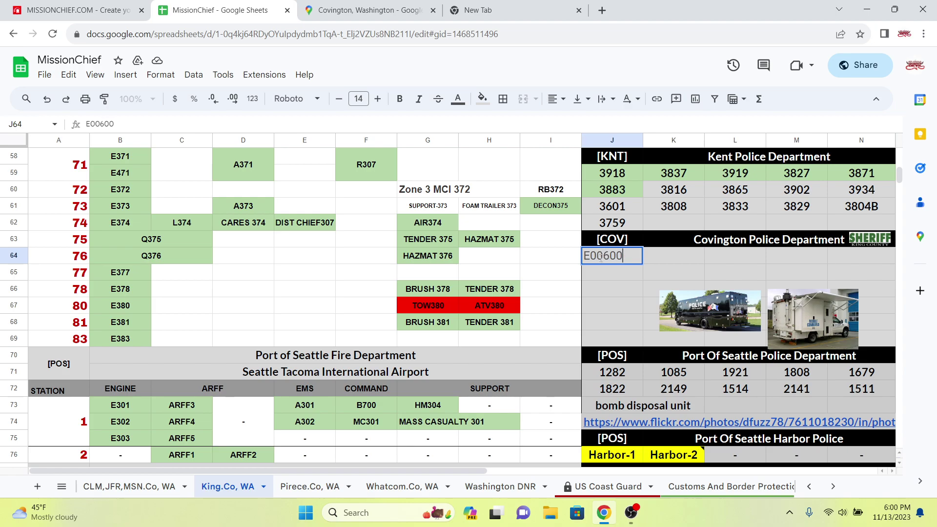
pyautogui.click(607, 278)
pyautogui.click(618, 208)
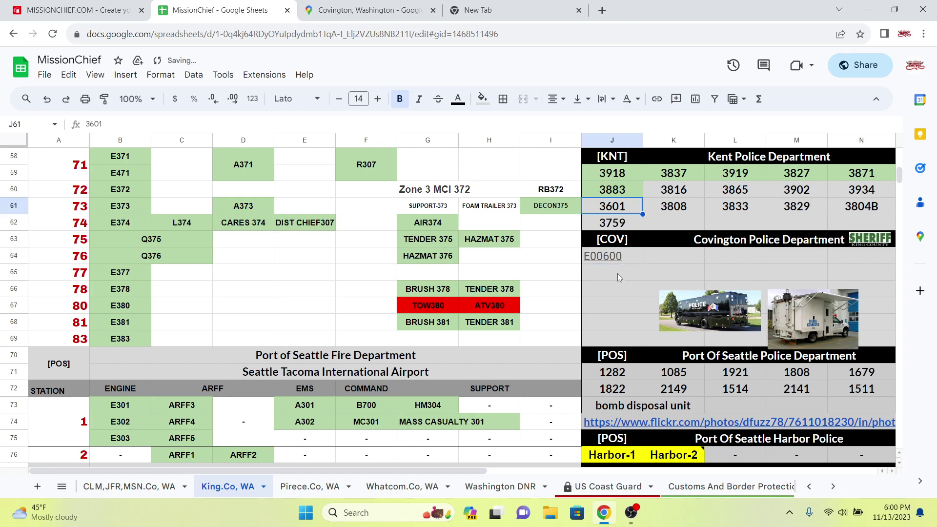
# Format the E00600 entry in cell J64 with the Lato font, black text and centred alignment
pyautogui.doubleClick(620, 257)
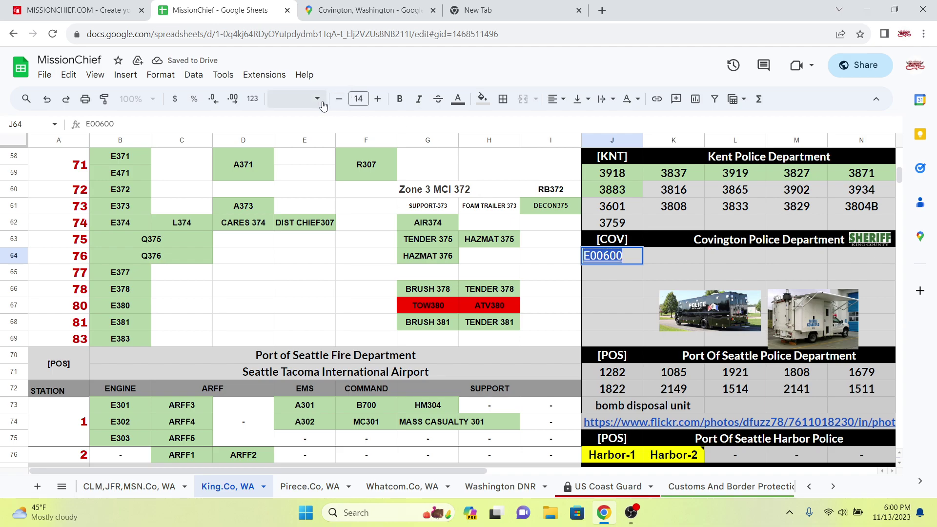
pyautogui.click(297, 99)
pyautogui.click(308, 191)
pyautogui.click(458, 99)
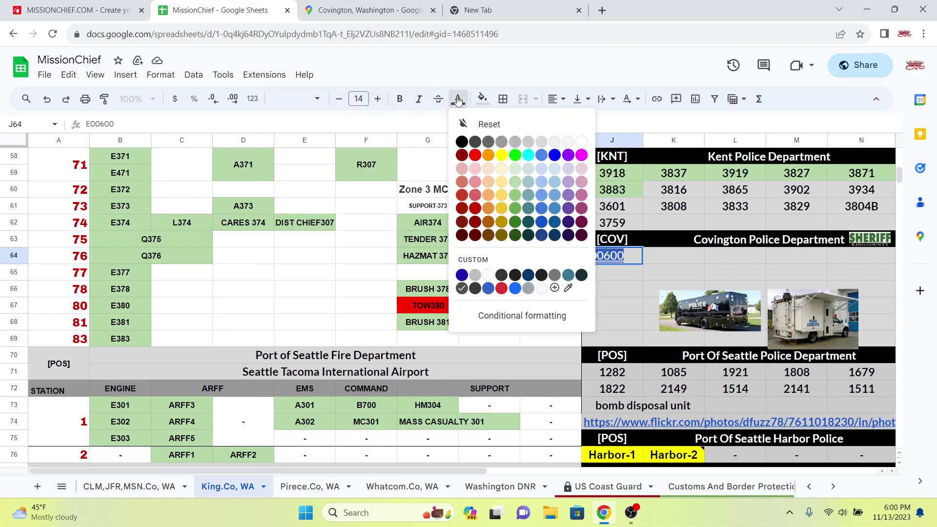
pyautogui.click(463, 144)
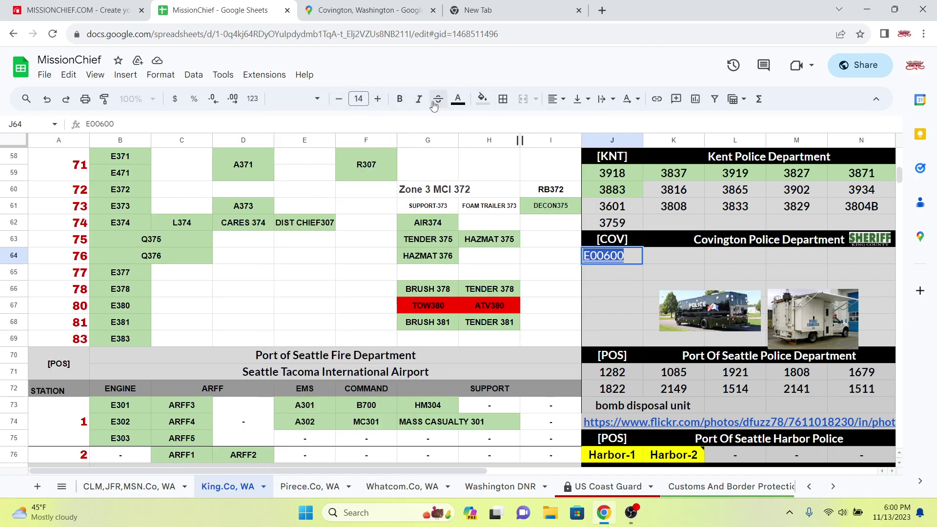
pyautogui.click(556, 98)
pyautogui.click(576, 123)
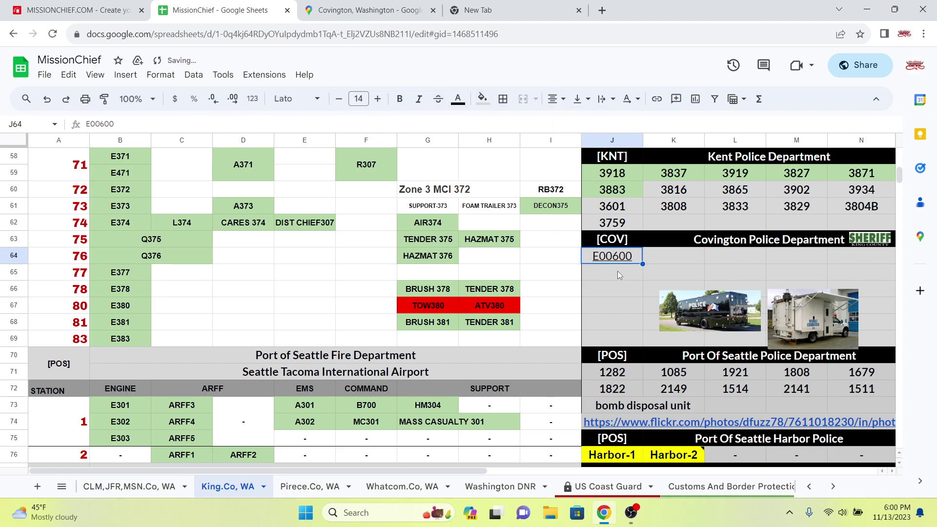
# Make the E00600 entry in cell J64 bold and remove its underline
pyautogui.doubleClick(633, 260)
pyautogui.click(399, 98)
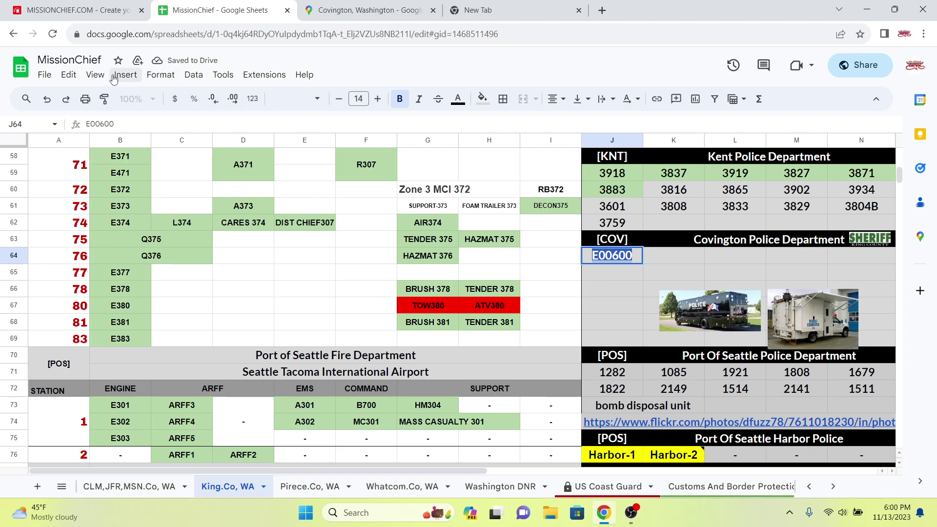
pyautogui.click(146, 78)
pyautogui.moveTo(190, 161)
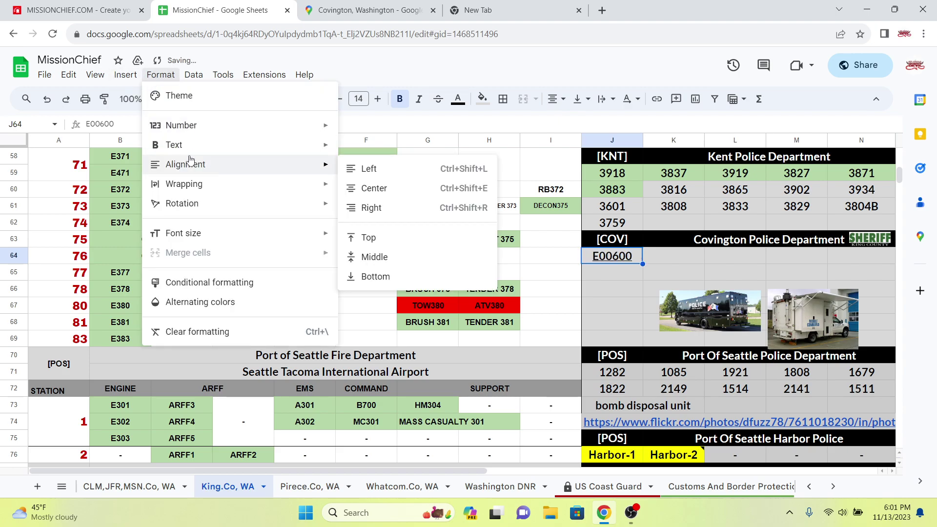
pyautogui.moveTo(194, 203)
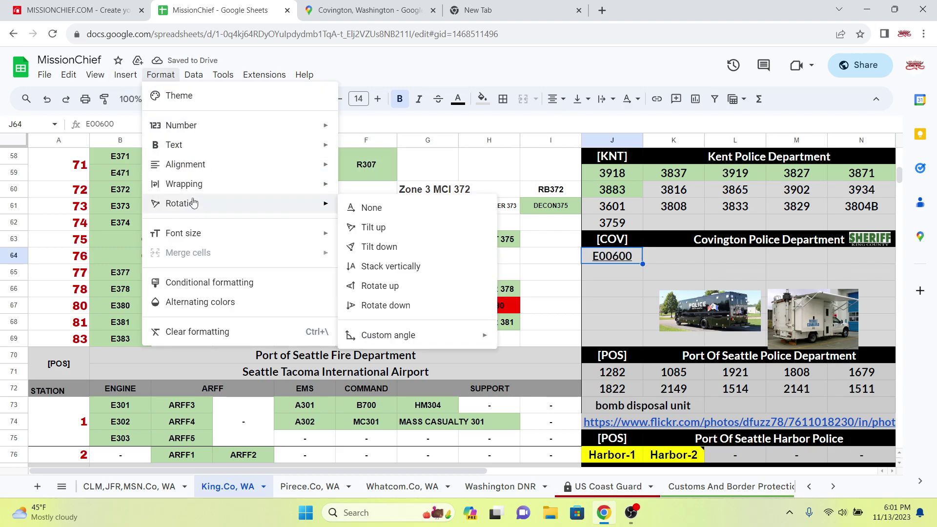
pyautogui.moveTo(183, 145)
pyautogui.click(428, 187)
pyautogui.click(632, 293)
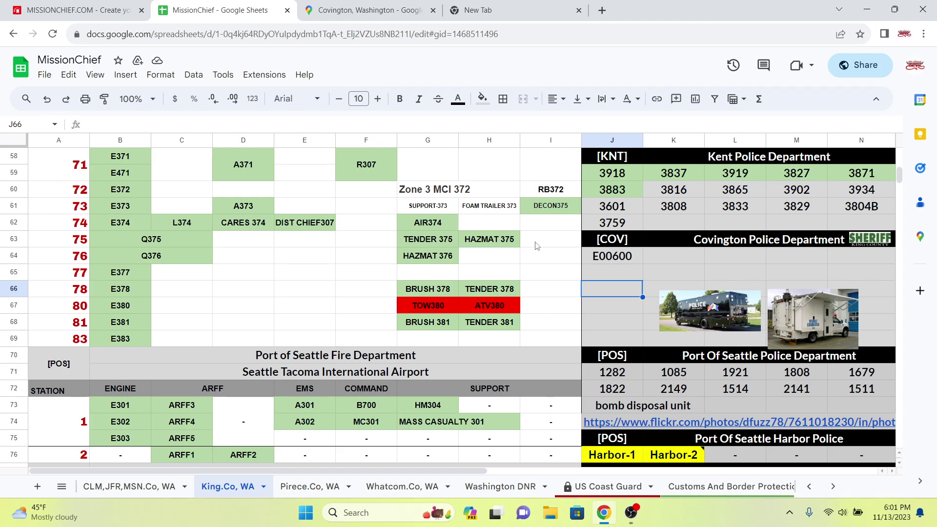
# Switch to MissionChief, set the Covington Police Department to out of service and close its page
pyautogui.click(136, 7)
pyautogui.click(134, 112)
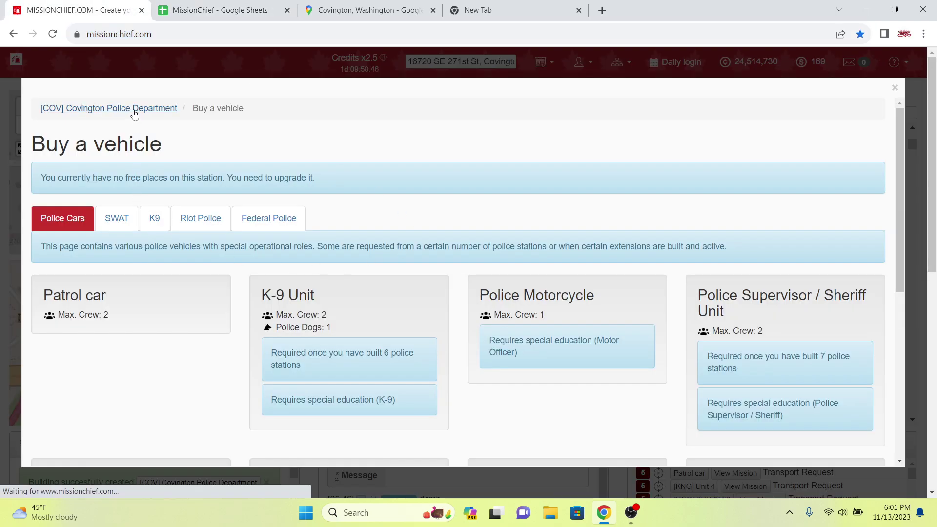
pyautogui.click(194, 194)
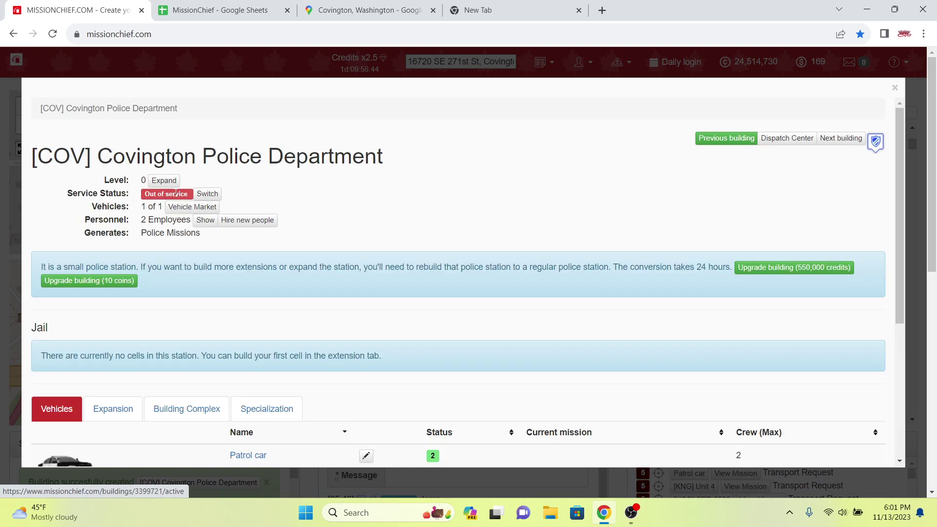
pyautogui.press('Escape')
pyautogui.scroll(-4, 301, 204)
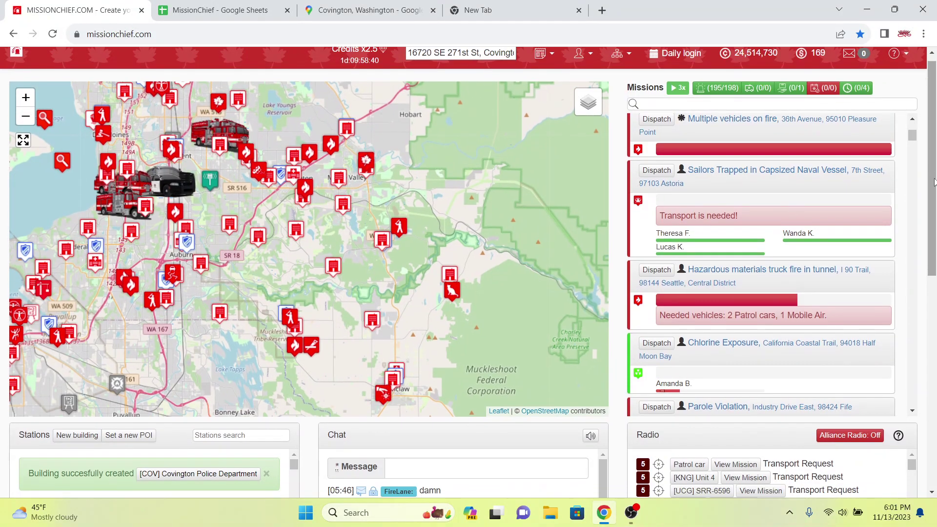
pyautogui.moveTo(932, 66); pyautogui.dragTo(935, 244)
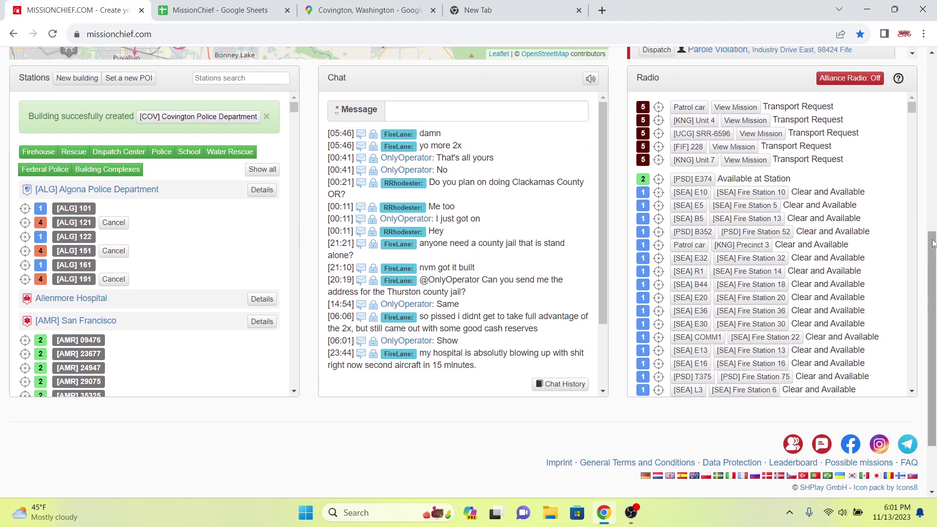
pyautogui.scroll(8, 614, 156)
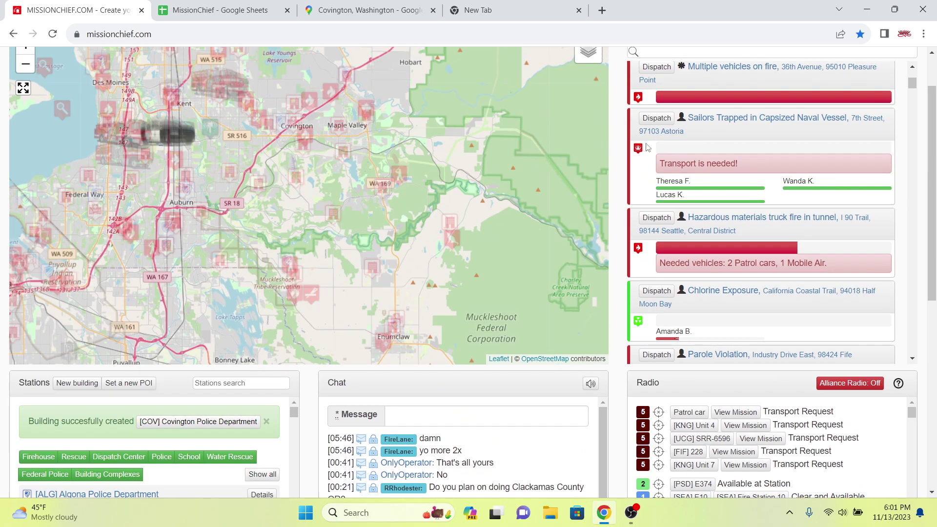
pyautogui.scroll(-1, 408, 187)
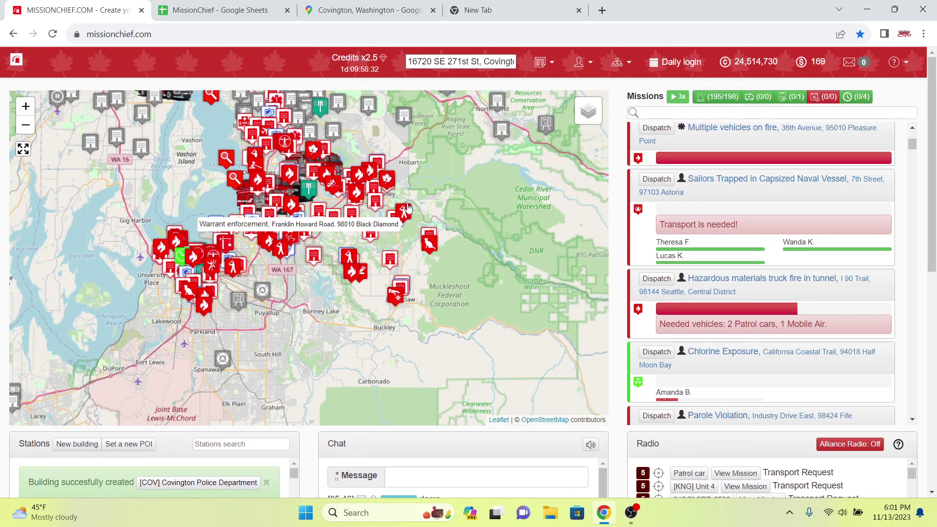
pyautogui.scroll(-1, 388, 211)
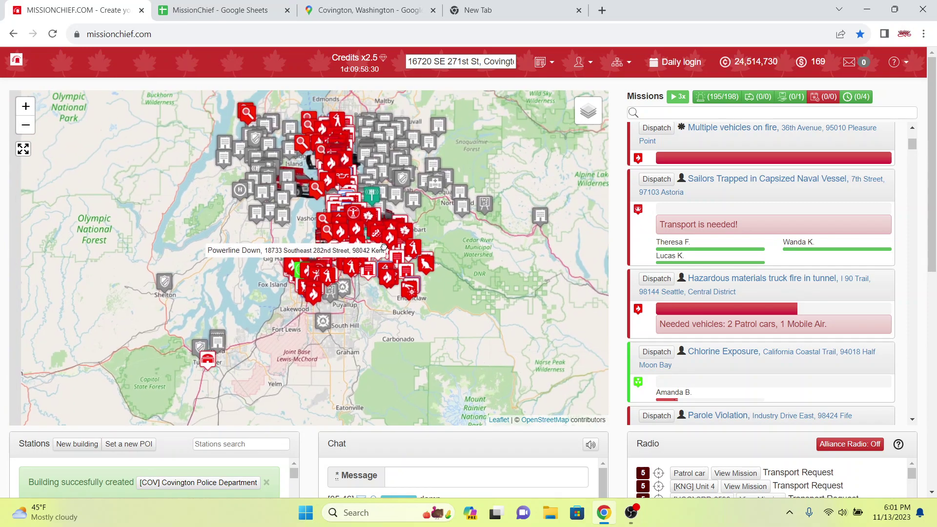
pyautogui.scroll(1, 366, 180)
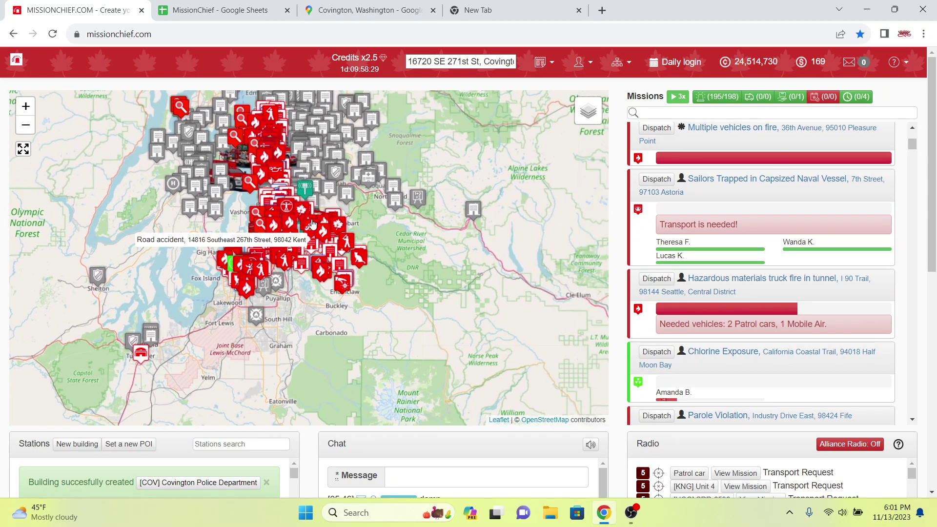
# Switch to the MissionChief spreadsheet and fill the E00600 cell J64 under Covington Police Department with red
pyautogui.click(234, 11)
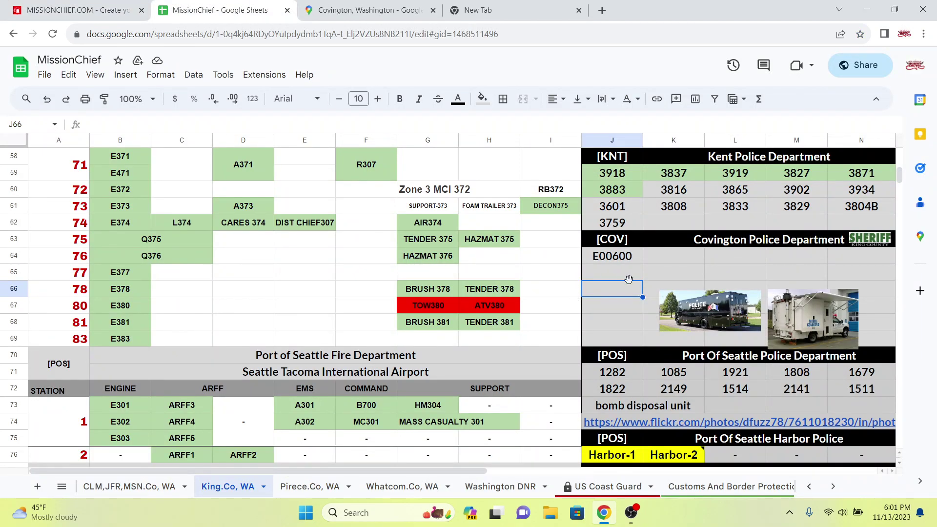
pyautogui.click(631, 260)
pyautogui.click(482, 99)
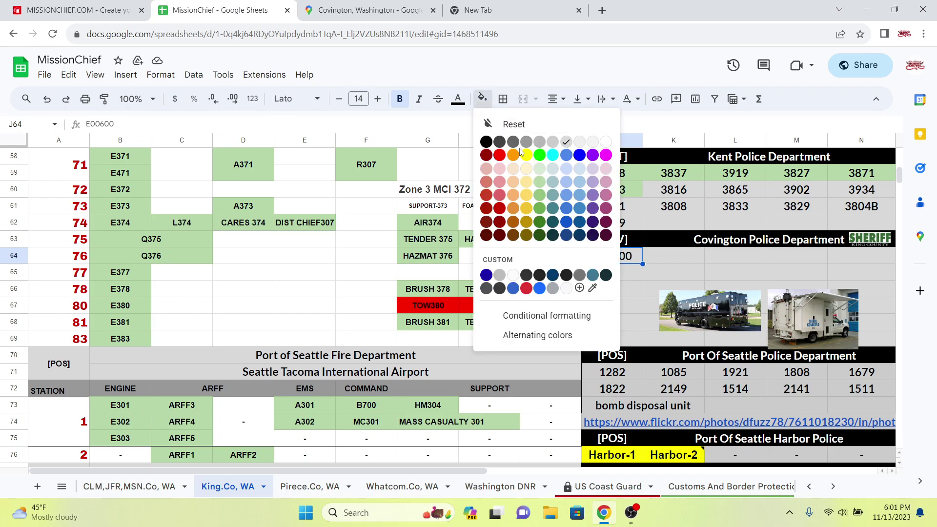
pyautogui.click(503, 160)
pyautogui.click(672, 277)
pyautogui.scroll(4, 663, 272)
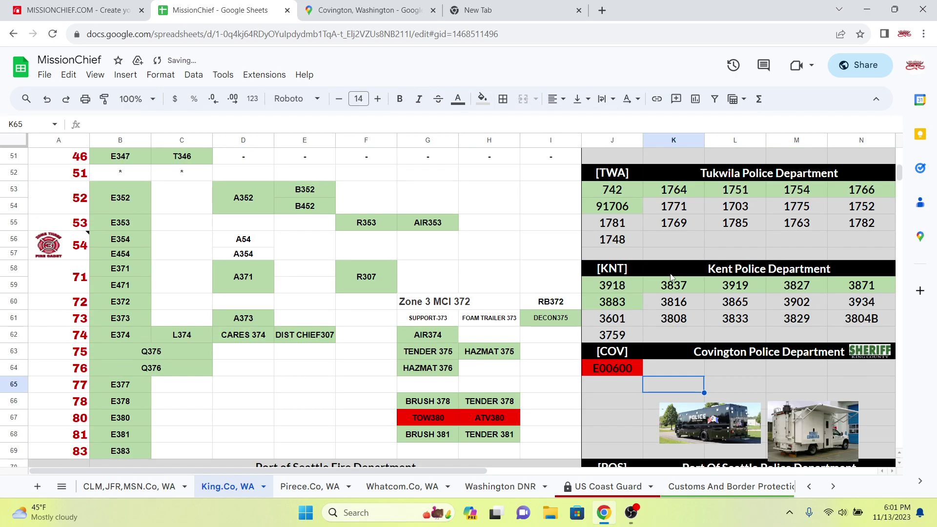
# Fill the empty cell J48 under the Sea-Tac Police Department heading with red and view that heading's note
pyautogui.click(617, 189)
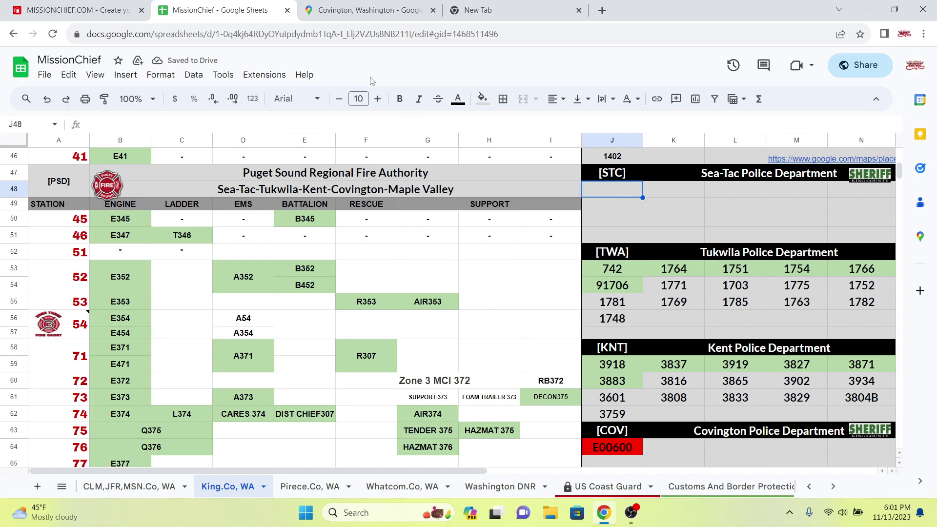
pyautogui.click(482, 98)
pyautogui.click(503, 160)
pyautogui.click(688, 225)
pyautogui.scroll(2, 654, 228)
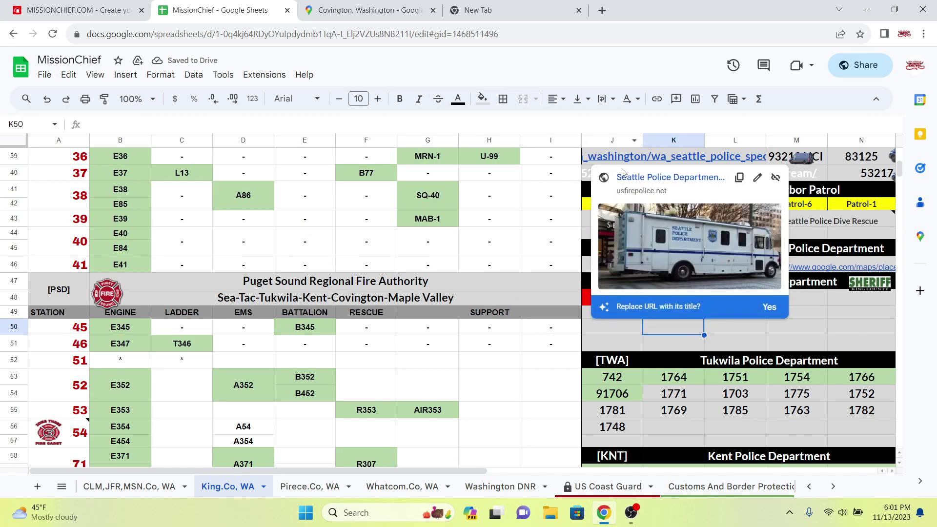
pyautogui.click(835, 344)
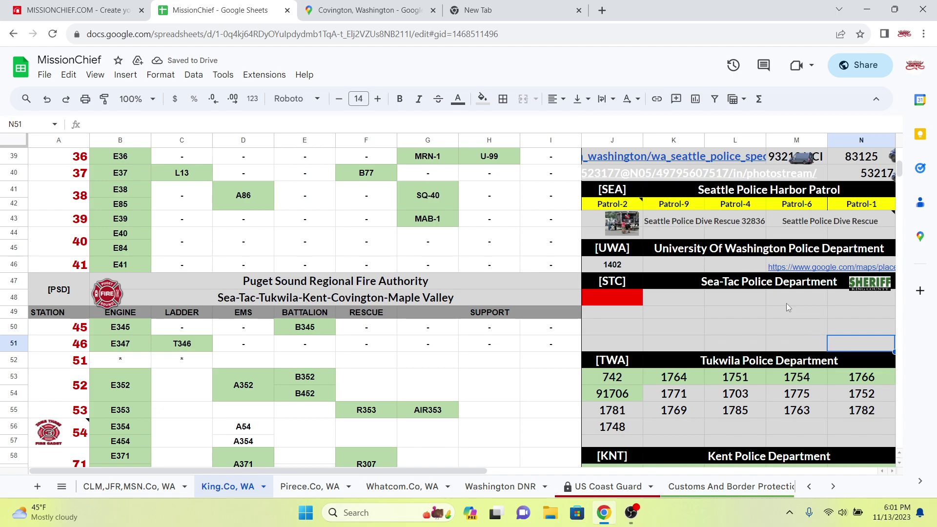
pyautogui.moveTo(724, 284)
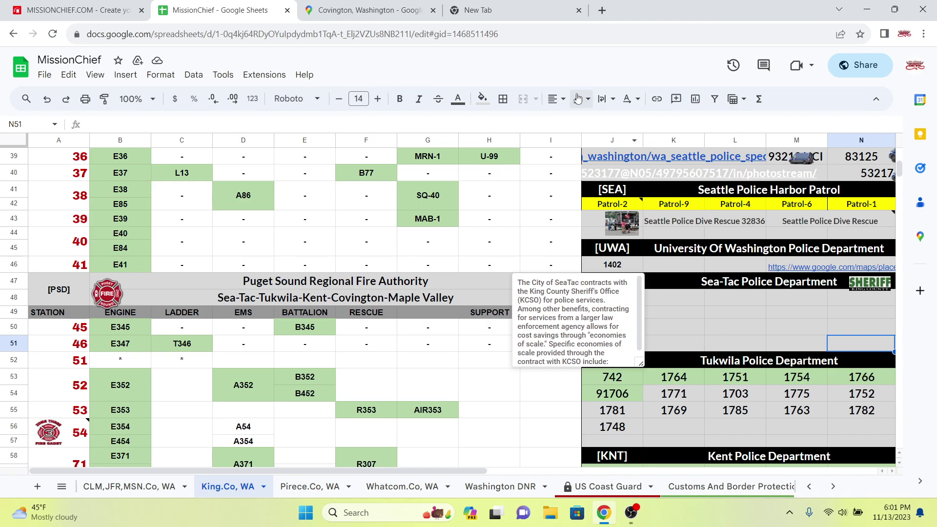
# Copy the University of Washington Police Department map link from cell M46 and open it in the empty browser tab
pyautogui.doubleClick(797, 268)
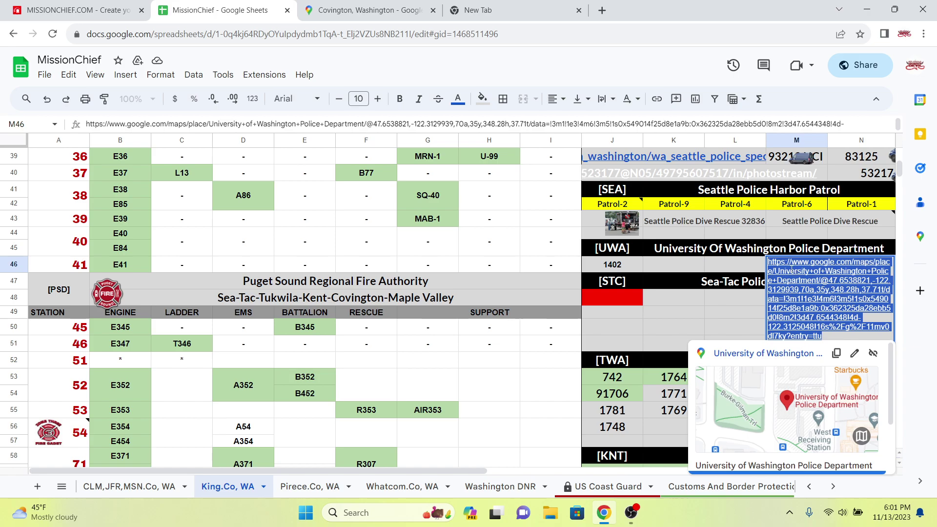
pyautogui.click(369, 10)
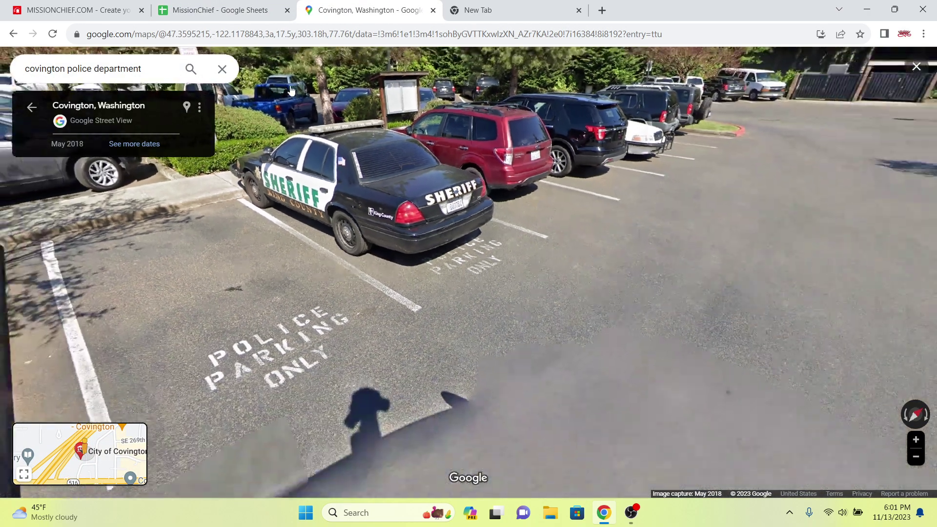
pyautogui.click(459, 12)
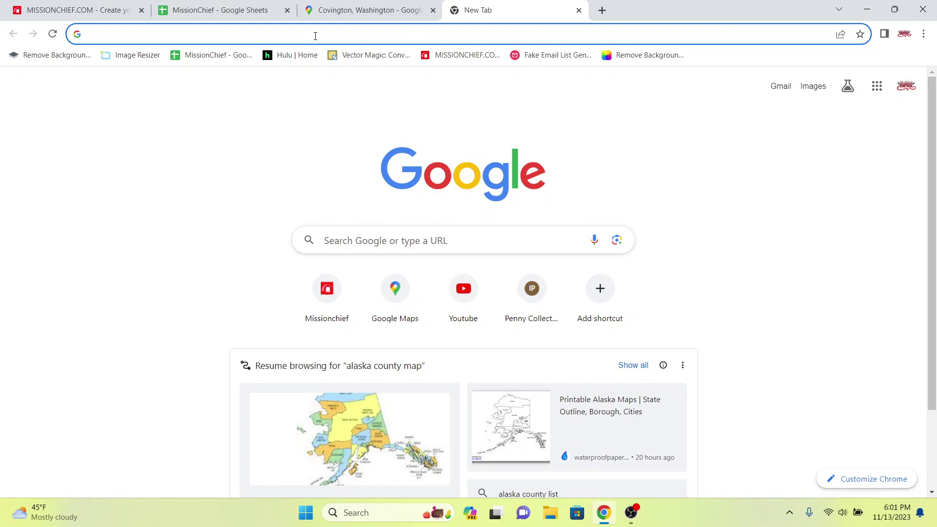
pyautogui.hotkey('ctrl', 'v')
pyautogui.press('Return')
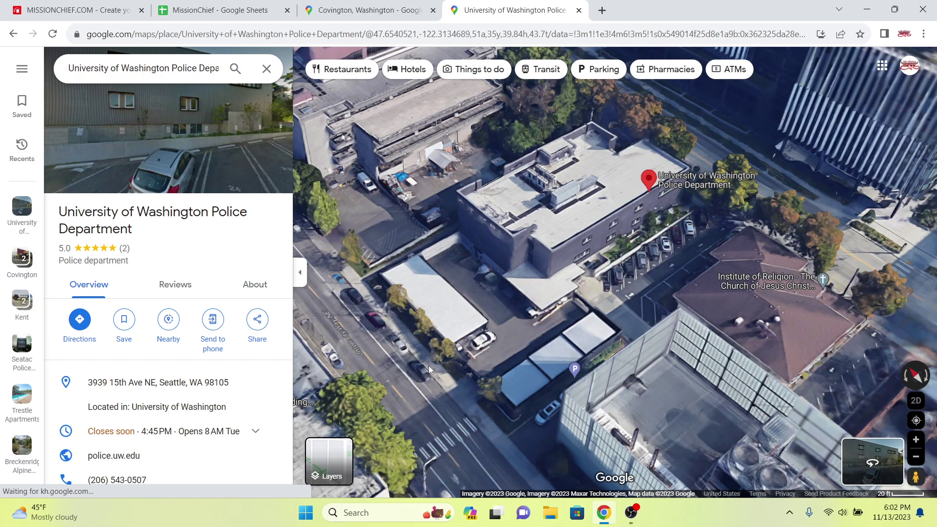
# Copy the University of Washington Police Department's location from Google Maps and switch to MissionChief
pyautogui.rightClick(428, 365)
pyautogui.click(432, 329)
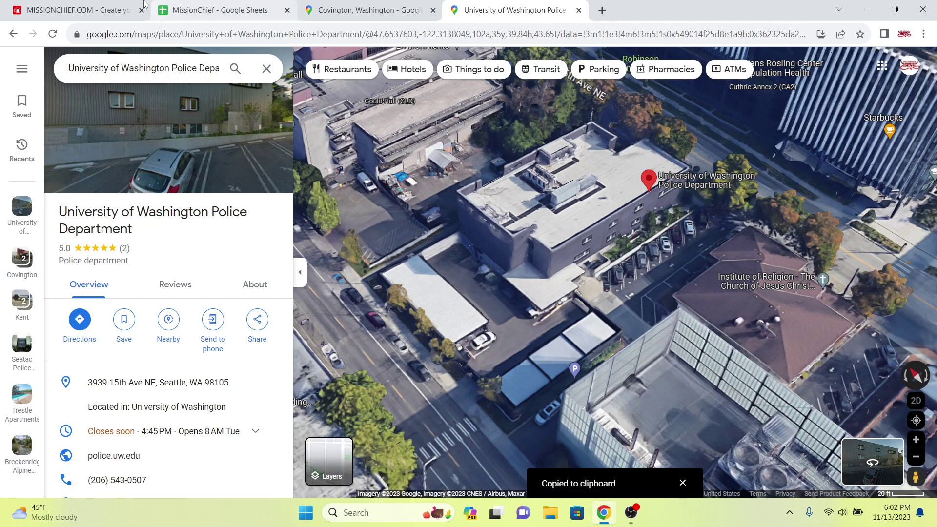
pyautogui.click(73, 10)
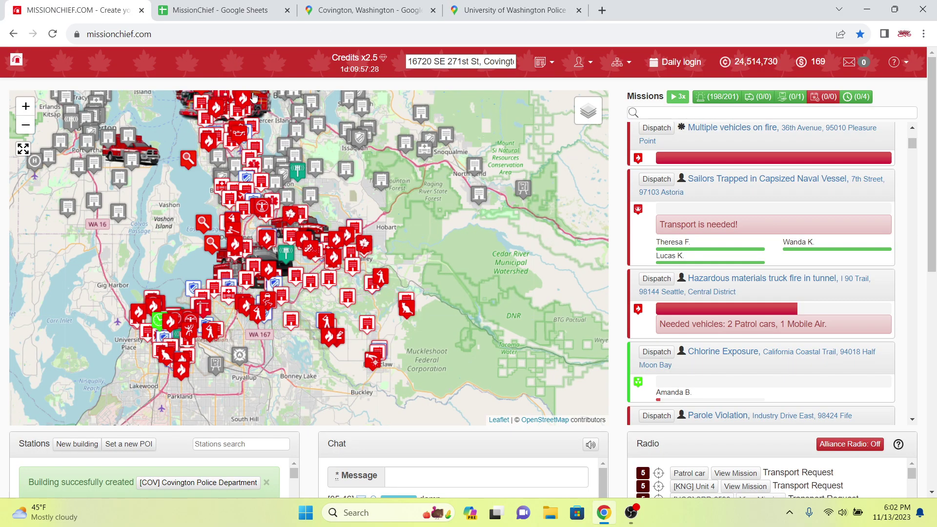
pyautogui.hotkey('ctrl', 'Tab')
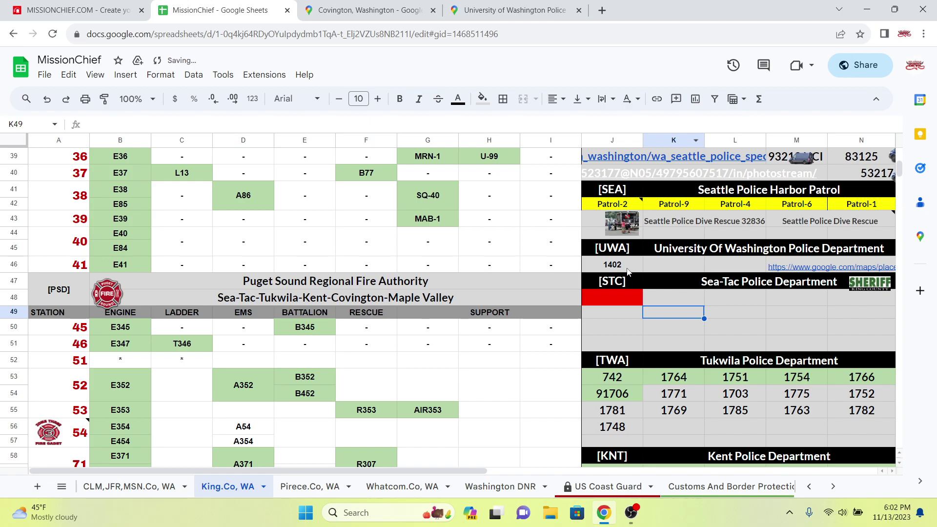
pyautogui.hotkey('ctrl', 'shift', 'Tab')
# Switch to the Covington Street View and examine the white Covington police car in the parking lot up close
pyautogui.click(414, 15)
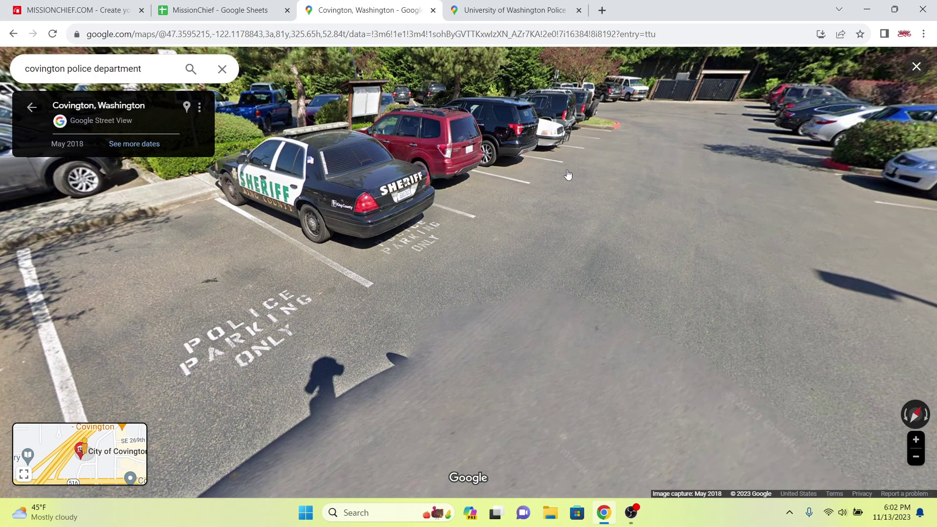
pyautogui.click(565, 174)
pyautogui.click(251, 165)
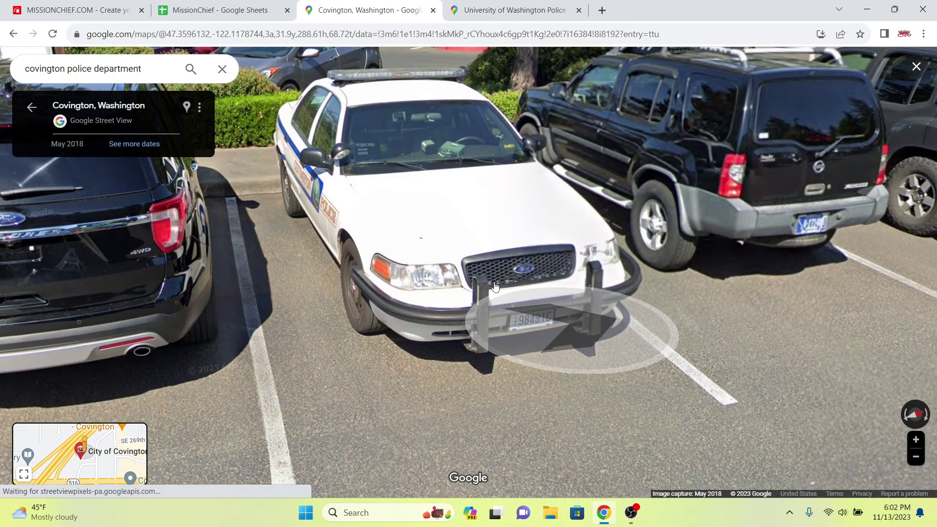
pyautogui.scroll(2, 281, 254)
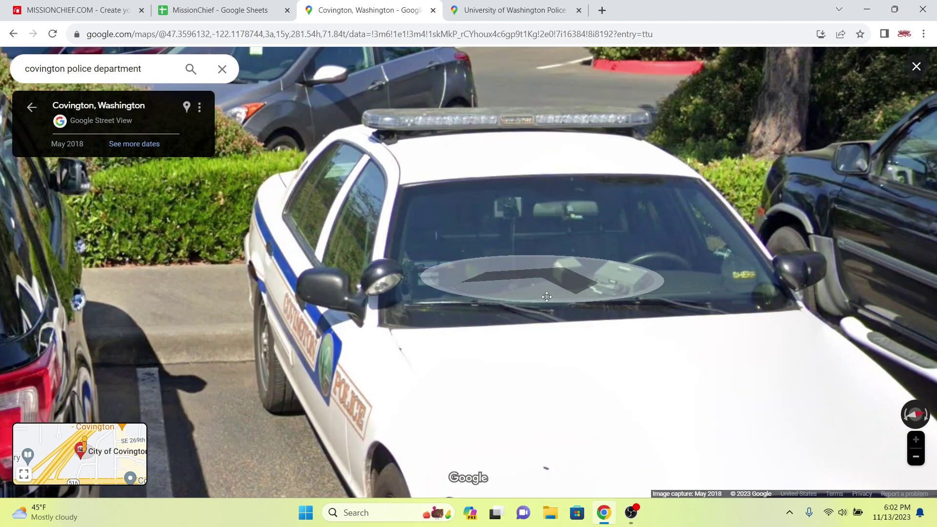
pyautogui.click(546, 296)
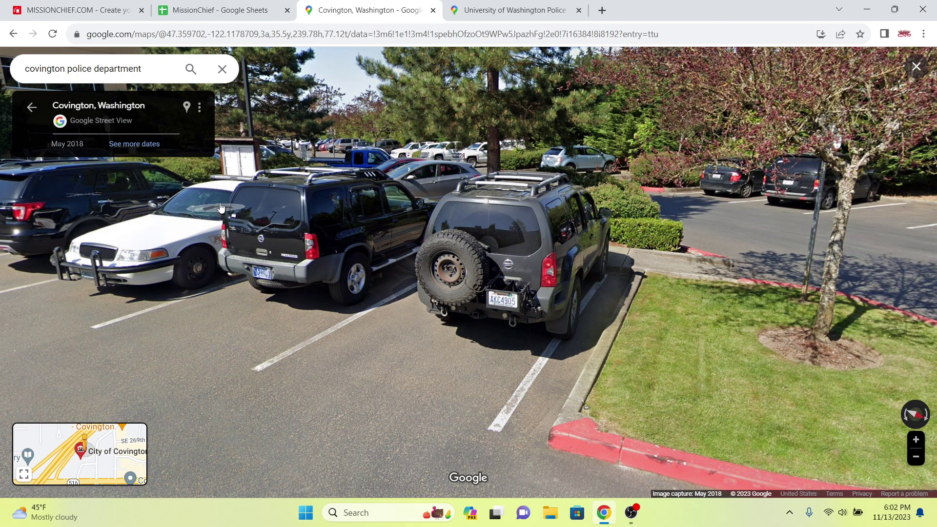
# Copy the University of Washington Police Department's street address from Google Maps and locate it on the MissionChief map
pyautogui.hotkey('ctrl', 'Tab')
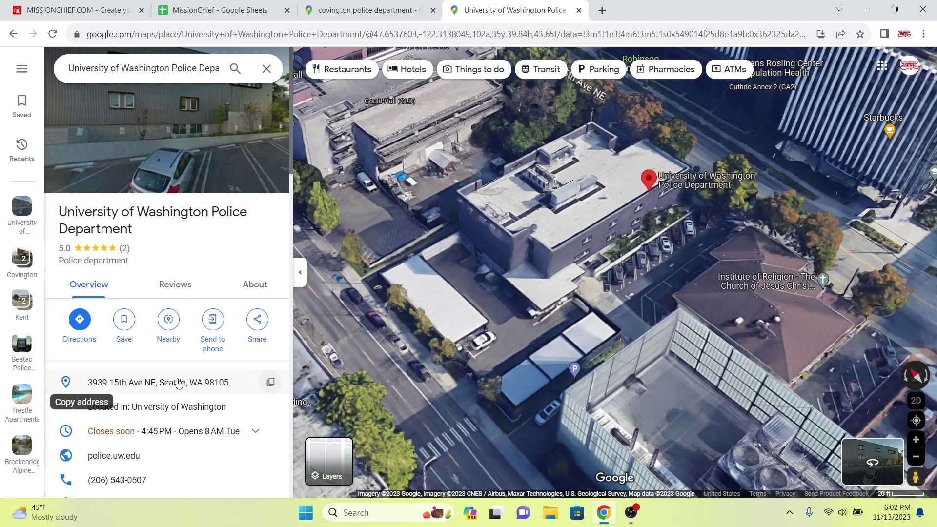
pyautogui.hotkey('ctrl', 'Tab')
pyautogui.scroll(5, 271, 218)
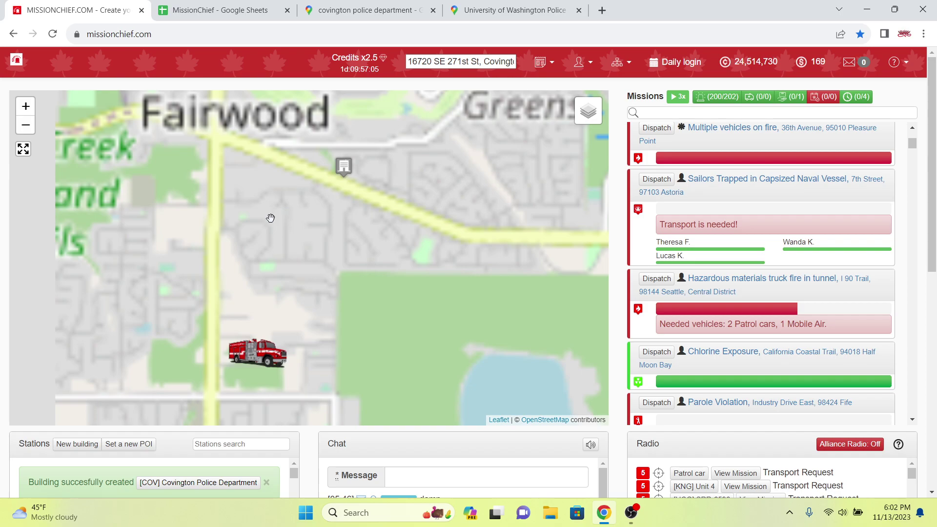
pyautogui.tripleClick(458, 63)
pyautogui.hotkey('ctrl', 'v')
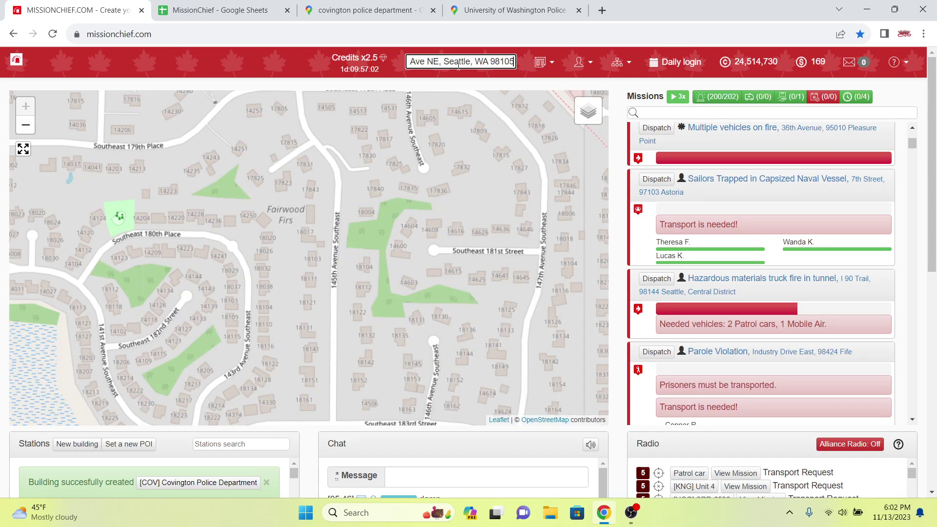
pyautogui.press('Return')
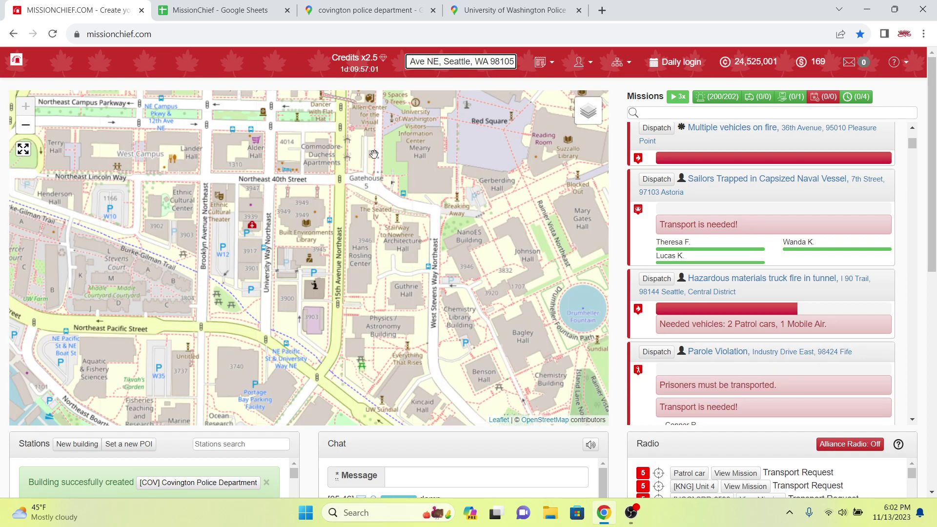
pyautogui.moveTo(373, 155); pyautogui.dragTo(367, 191)
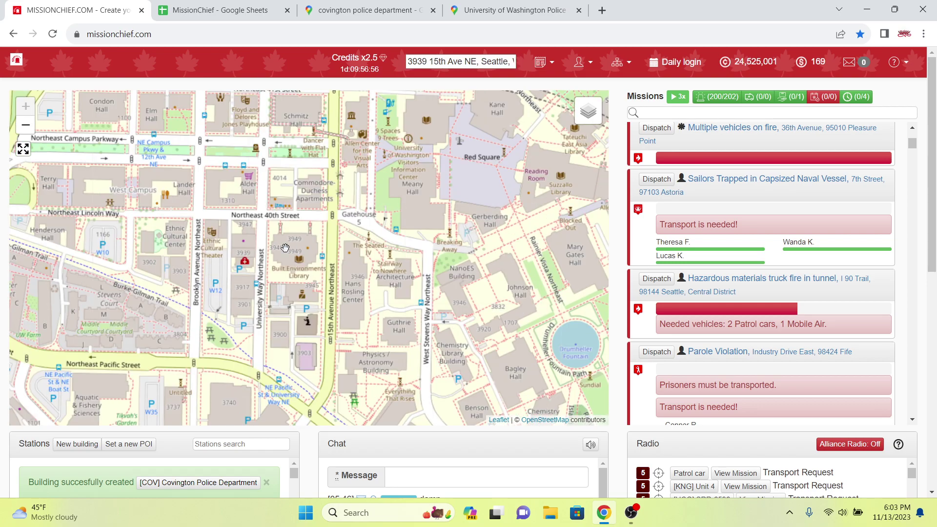
# Check the University of Washington Police Department's position in Google Maps with north up and compare it with the MissionChief map
pyautogui.click(470, 5)
pyautogui.click(919, 379)
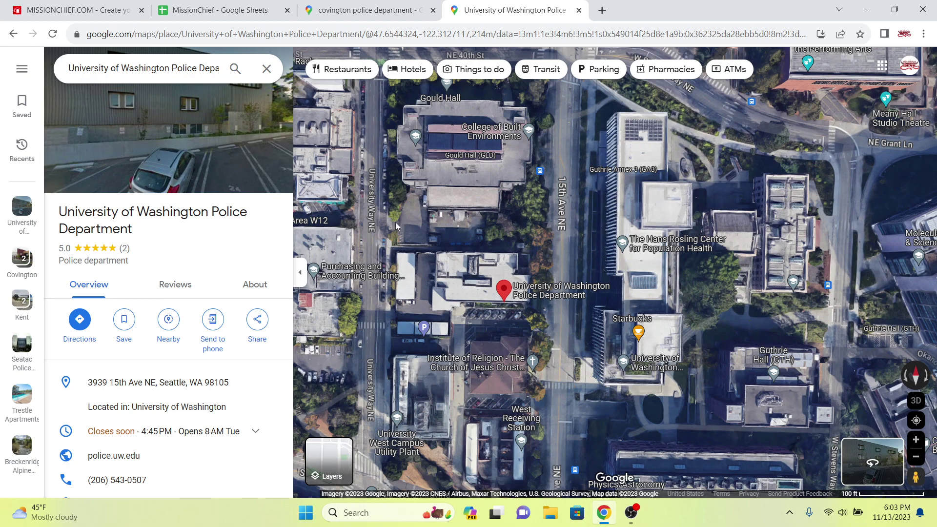
pyautogui.click(69, 10)
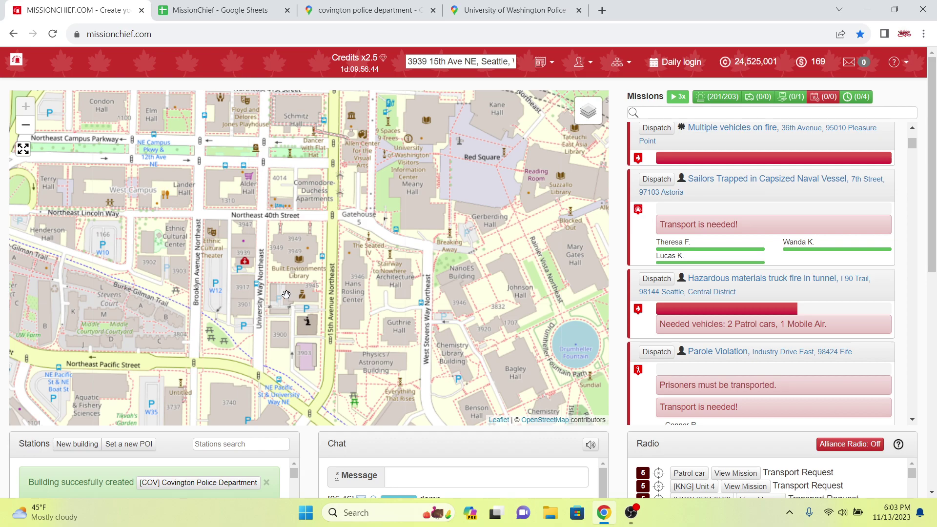
pyautogui.scroll(-2, 303, 279)
pyautogui.scroll(2, 319, 334)
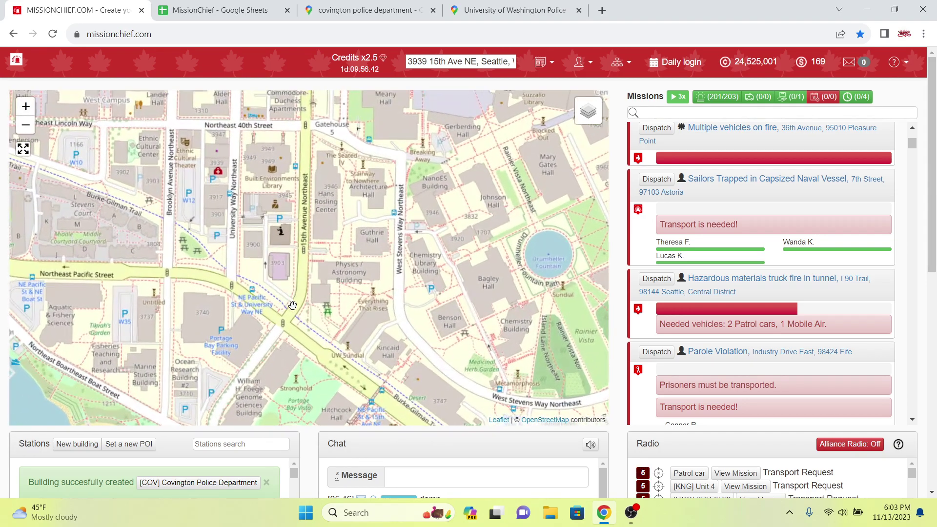
# Start a new building of type Police station (Small station) and place its marker on the building west of 15th Avenue Northeast
pyautogui.click(78, 443)
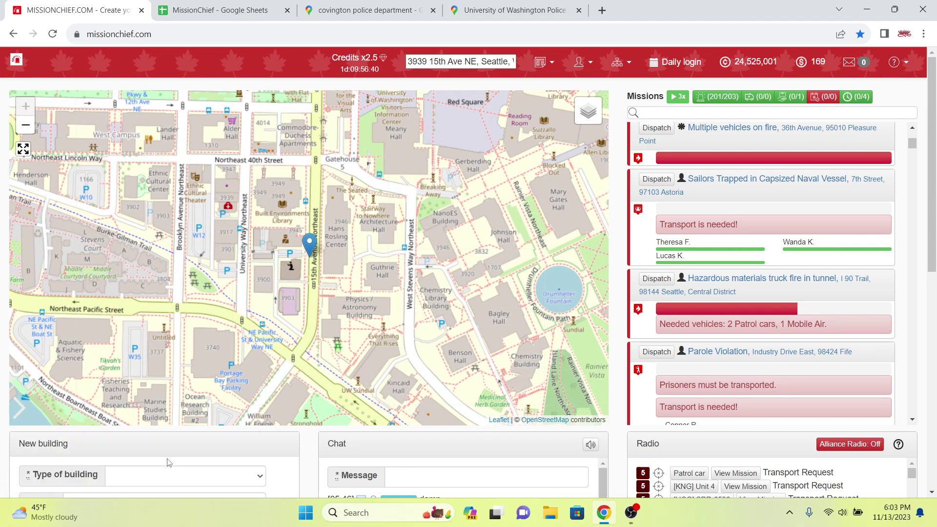
pyautogui.click(178, 474)
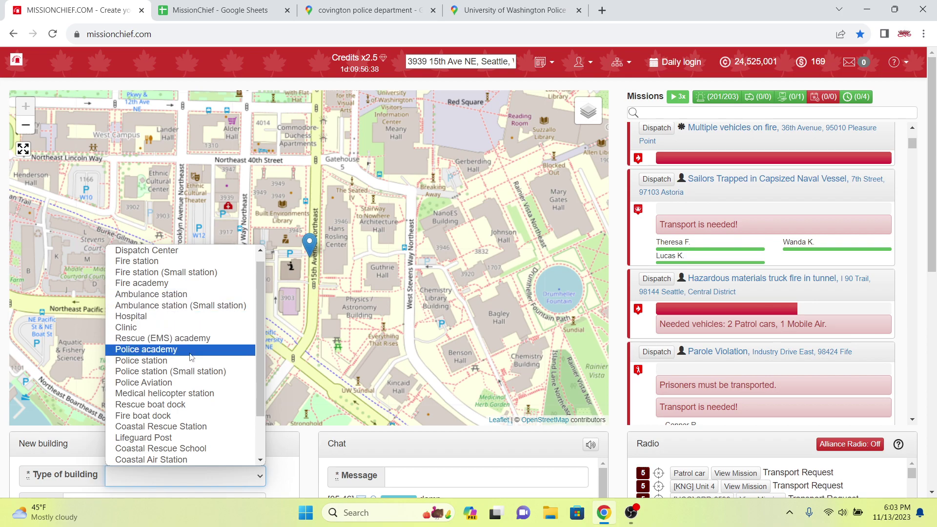
pyautogui.click(171, 371)
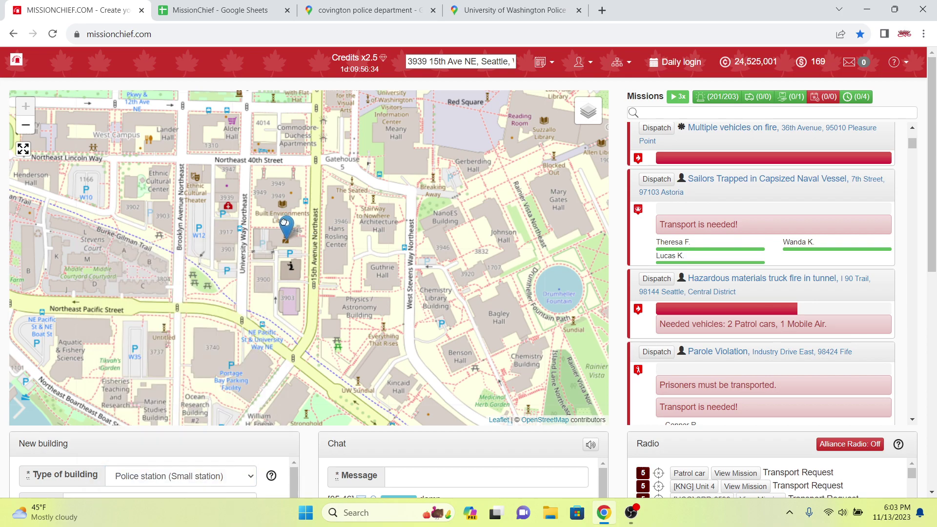
# Verify the new station marker's placement against a closer Google Maps satellite view of the department, and return to MissionChief
pyautogui.click(440, 7)
pyautogui.click(454, 5)
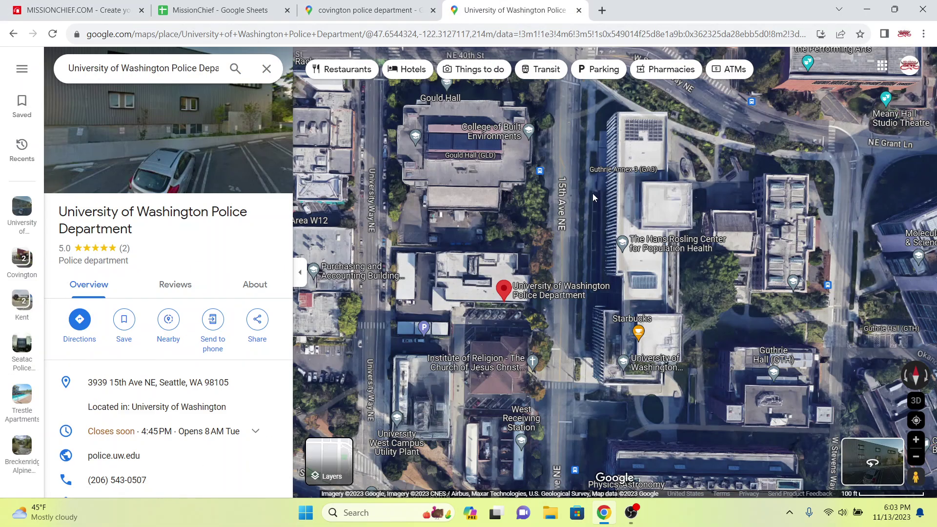
pyautogui.scroll(2, 434, 270)
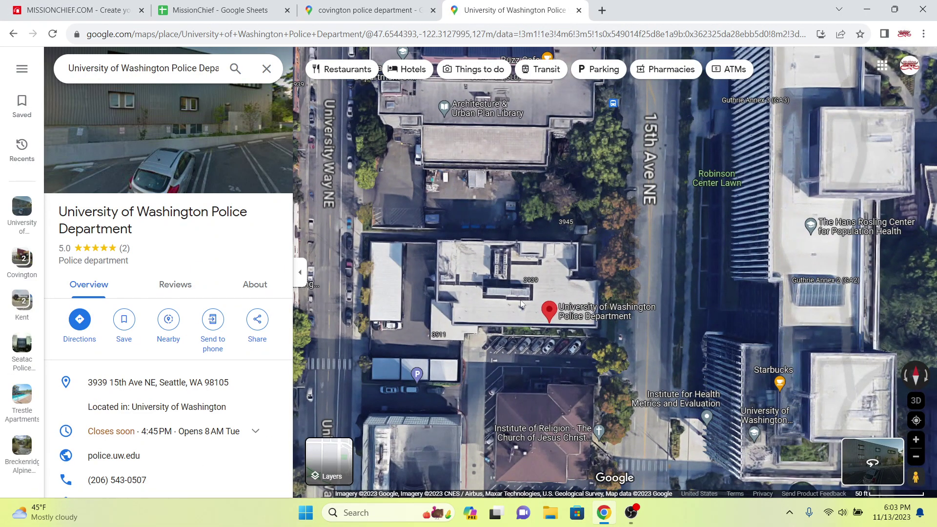
pyautogui.click(78, 9)
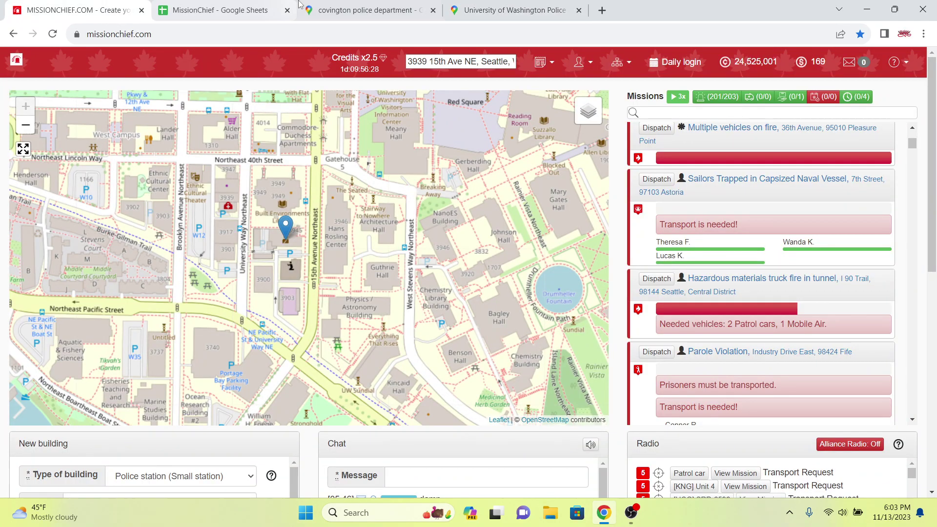
# Look up the University of Washington Police Department's station code in the spreadsheet and start the new building's name with "[UWA]"
pyautogui.click(366, 10)
pyautogui.click(522, 5)
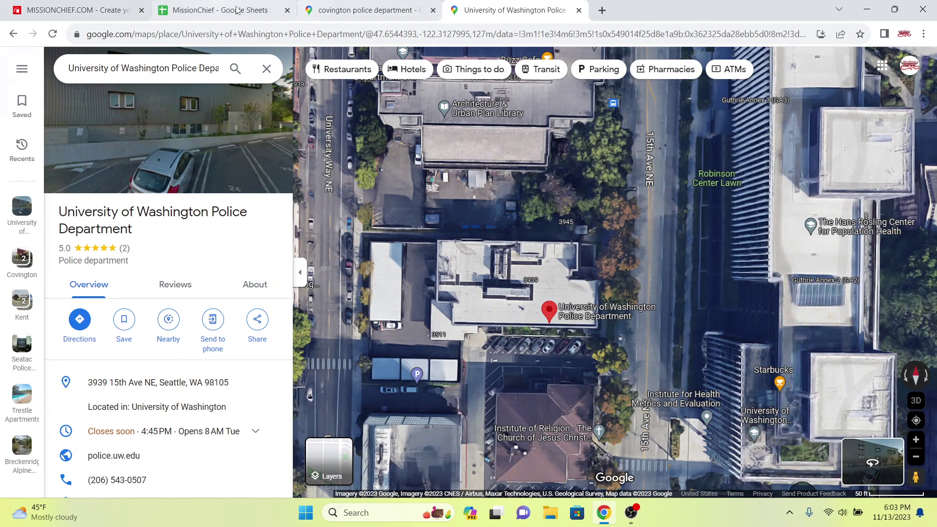
pyautogui.click(220, 9)
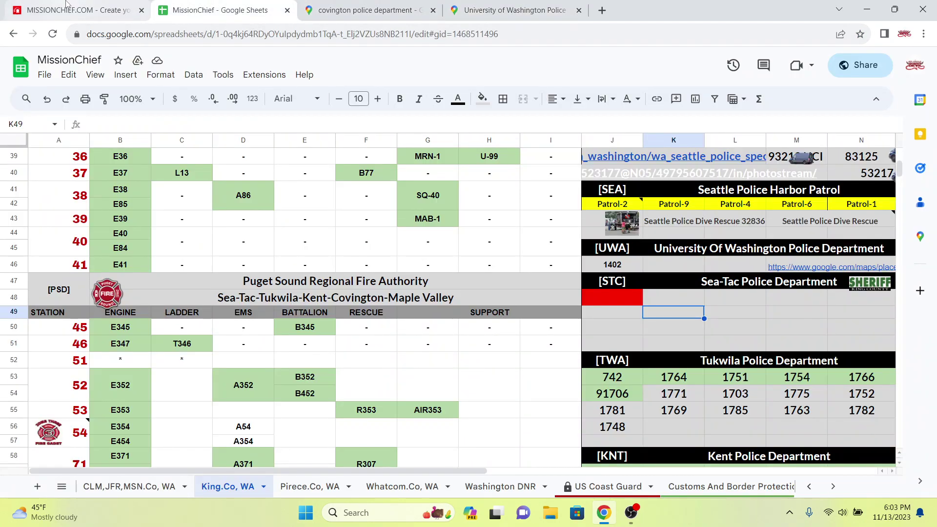
pyautogui.moveTo(55, 4)
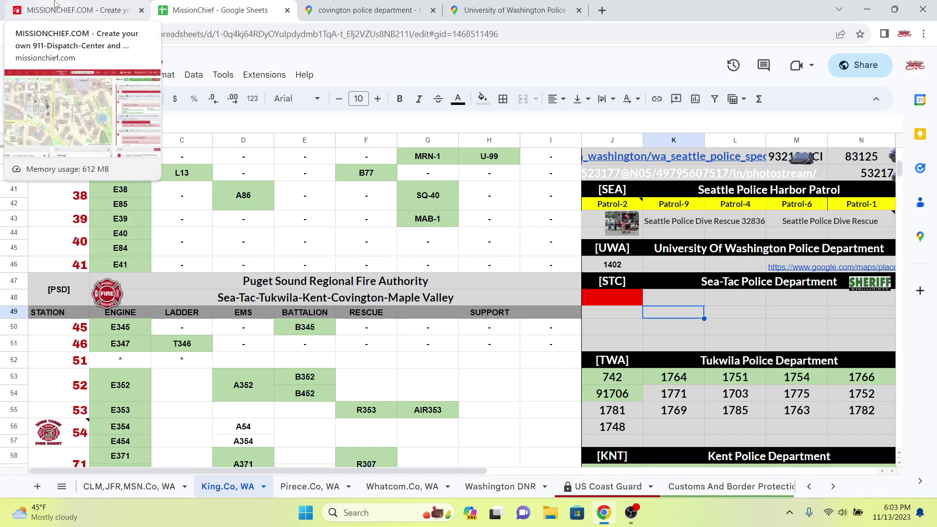
pyautogui.click(56, 4)
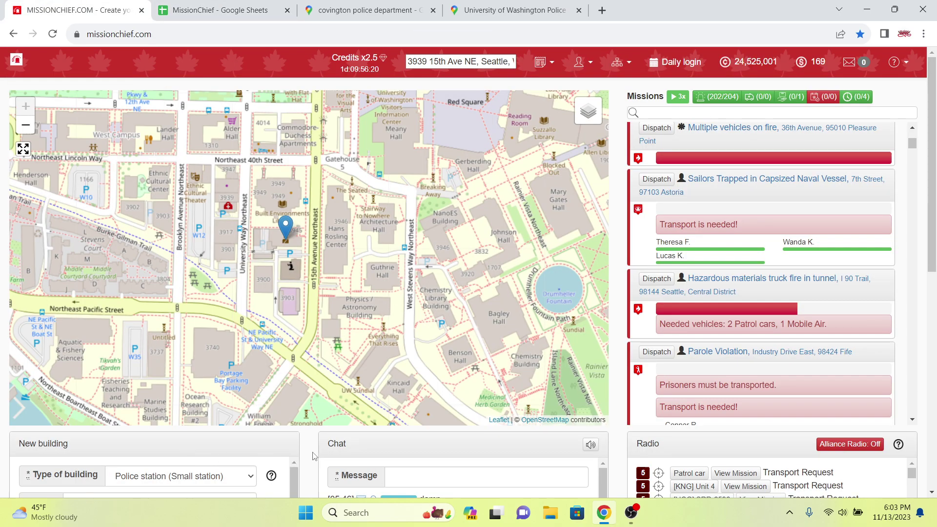
pyautogui.scroll(-3, 299, 456)
pyautogui.scroll(-1, 299, 456)
pyautogui.click(101, 321)
pyautogui.write('[UWA')
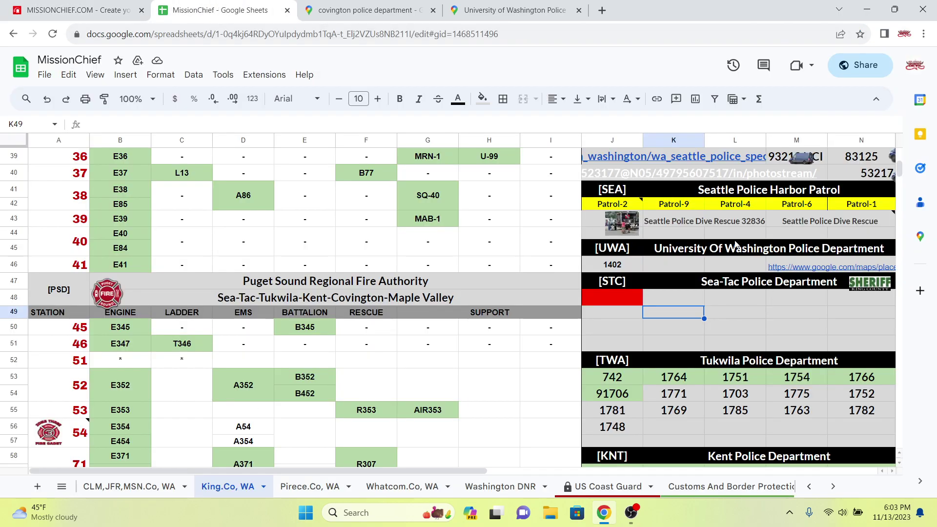
# Copy "University Of Washington Police Department" from the spreadsheet heading and append it to the new building's name
pyautogui.tripleClick(734, 246)
pyautogui.hotkey('ctrl', 'c')
pyautogui.click(79, 10)
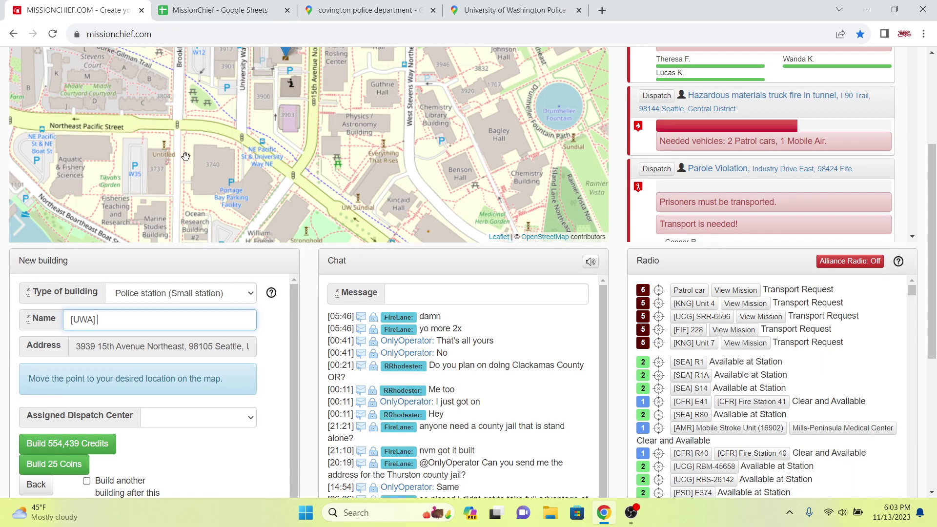
pyautogui.click(208, 319)
pyautogui.hotkey('ctrl', 'v')
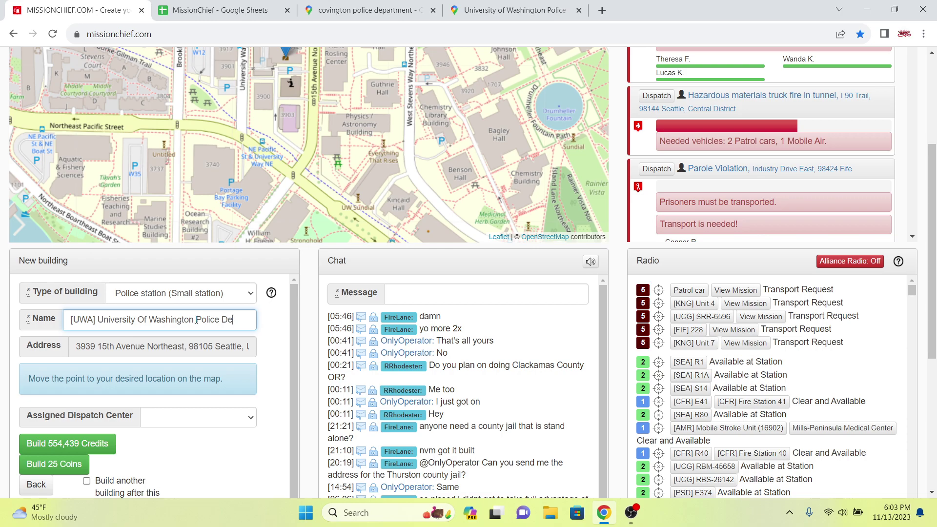
# Shorten the new building's name to "[UWA] UW Police Department"
pyautogui.click(195, 320)
pyautogui.click(148, 320)
pyautogui.press('BackSpace')
pyautogui.press('BackSpace')
pyautogui.press('BackSpace')
pyautogui.press('BackSpace')
pyautogui.press('BackSpace')
pyautogui.press('BackSpace')
pyautogui.press('BackSpace')
pyautogui.press('BackSpace')
pyautogui.press('BackSpace')
pyautogui.press('BackSpace')
pyautogui.press('BackSpace')
pyautogui.press('BackSpace')
pyautogui.press('BackSpace')
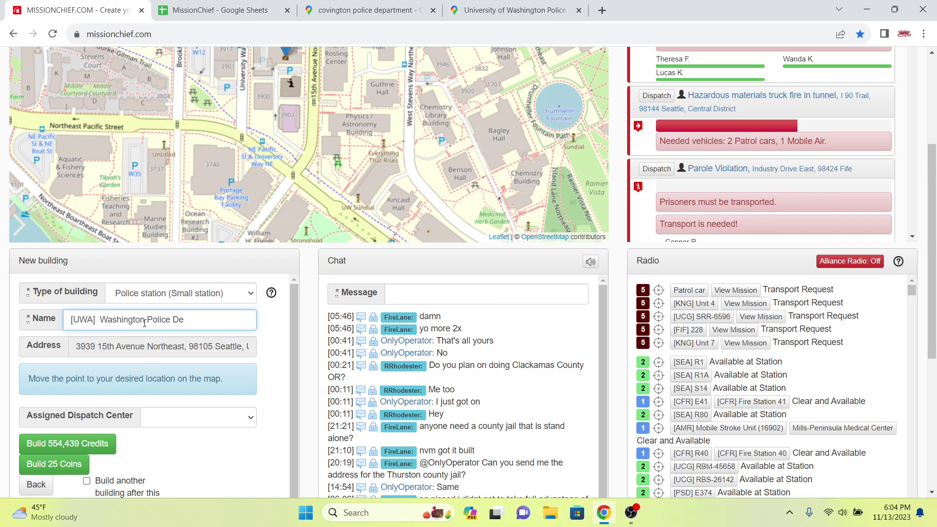
pyautogui.press('BackSpace')
pyautogui.press('BackSpace')
pyautogui.press('BackSpace')
pyautogui.write('Upertment')
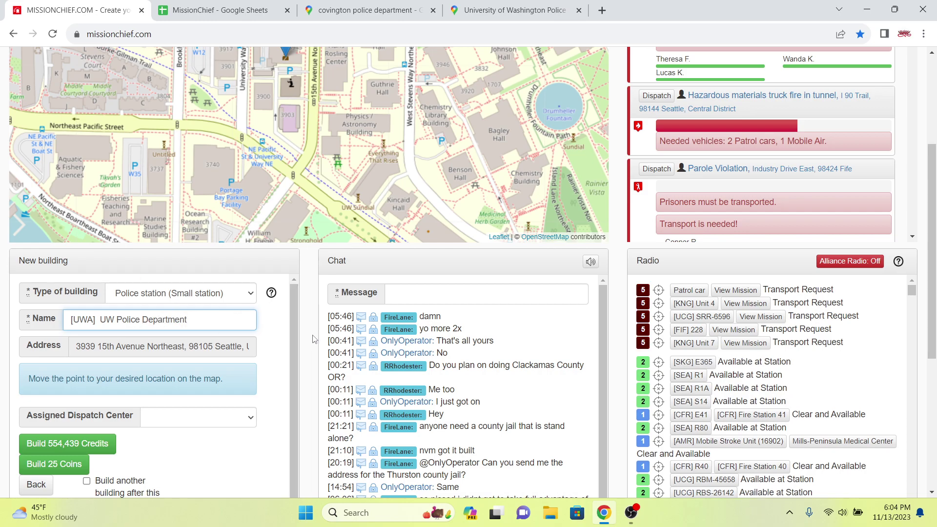
# Build the small police station for 554,439 credits and open its details from the map
pyautogui.click(96, 447)
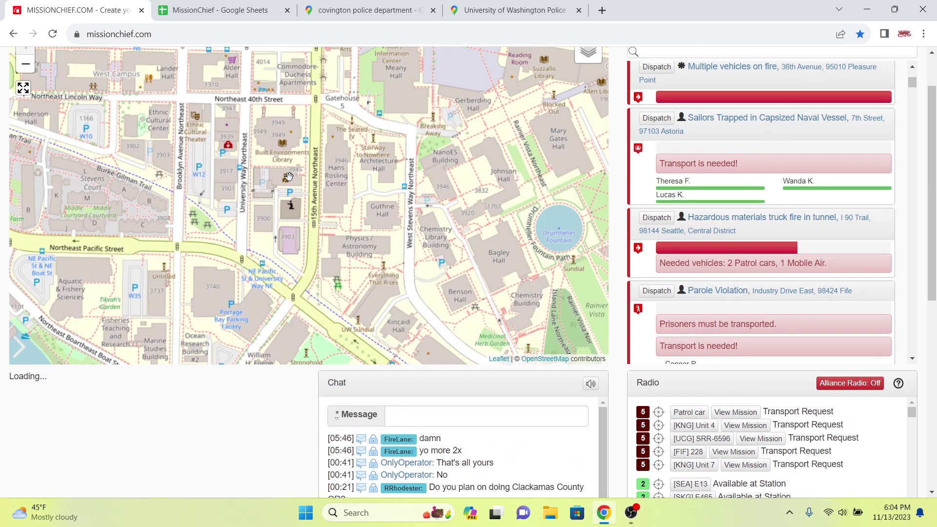
pyautogui.click(291, 168)
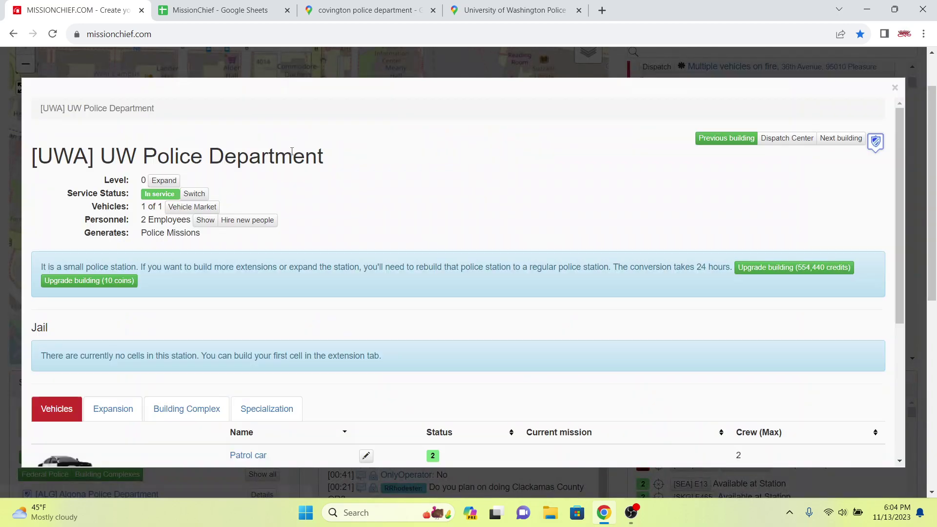
pyautogui.scroll(-4, 267, 190)
pyautogui.scroll(4, 249, 243)
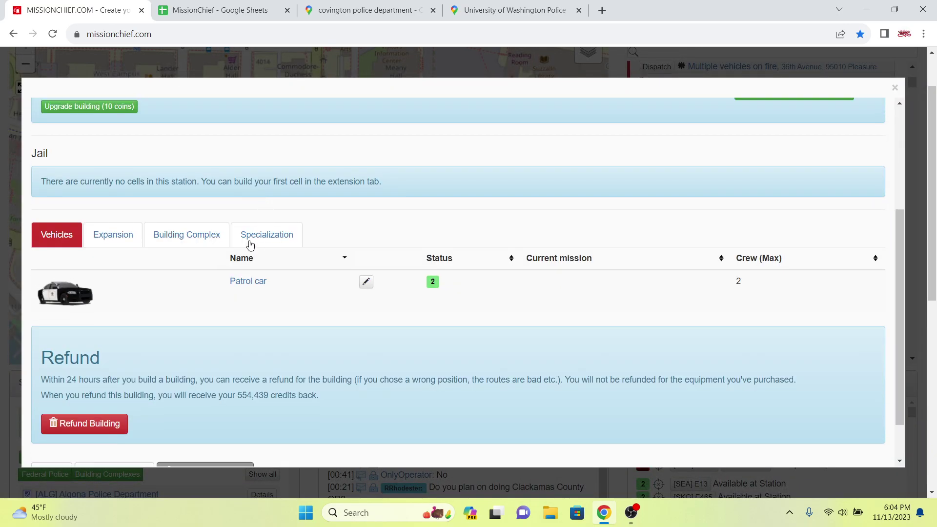
# Check the department's unit list in the spreadsheet and expand the UW station to level 1 for 10,000 credits
pyautogui.click(190, 11)
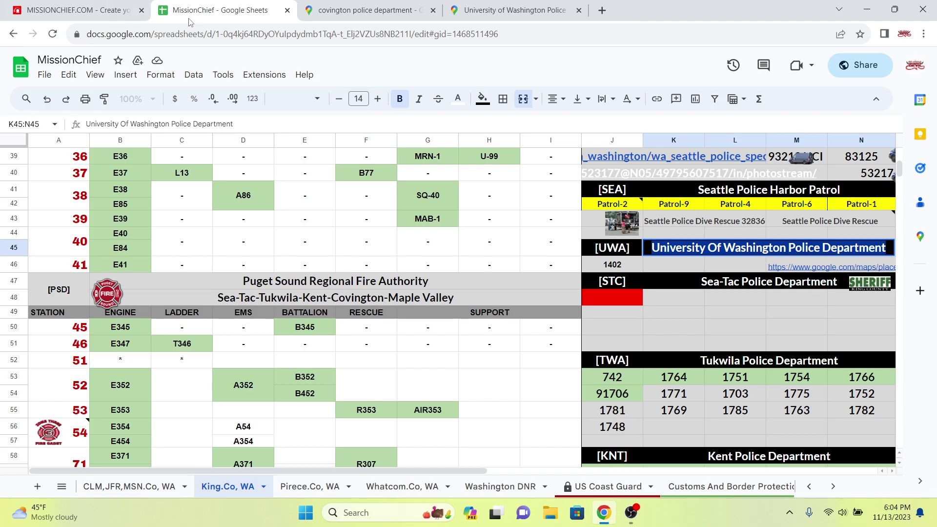
pyautogui.click(129, 8)
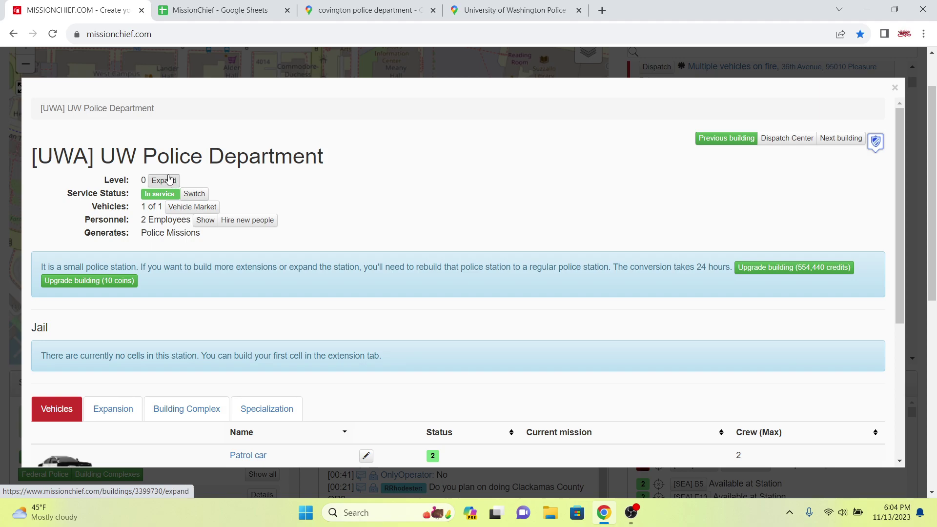
pyautogui.click(168, 179)
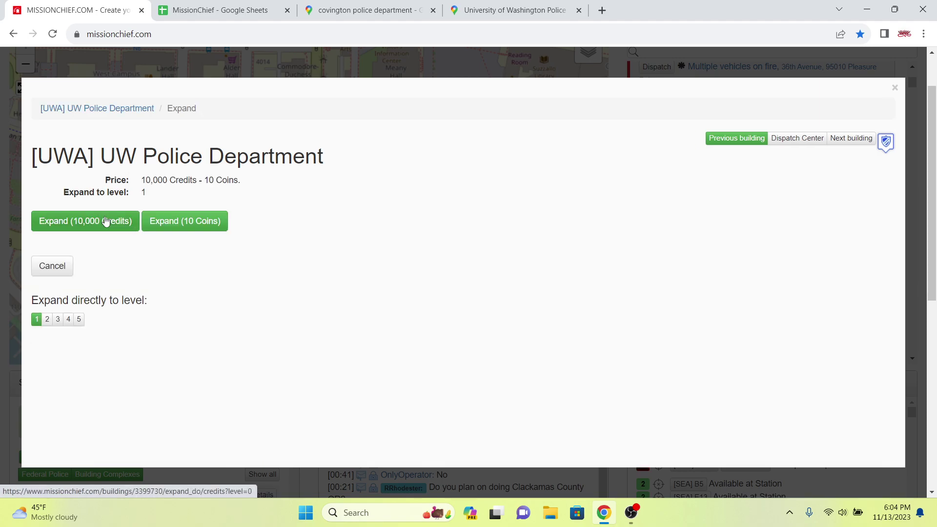
pyautogui.click(108, 220)
# Buy a Police Supervisor / Sheriff Unit for the UW Police Department for 15,000 credits
pyautogui.click(201, 250)
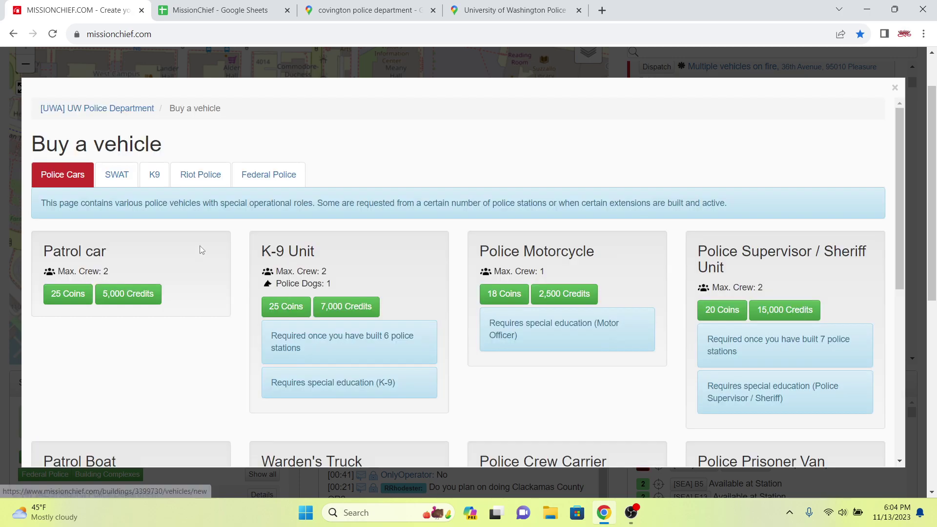
pyautogui.scroll(-3, 371, 216)
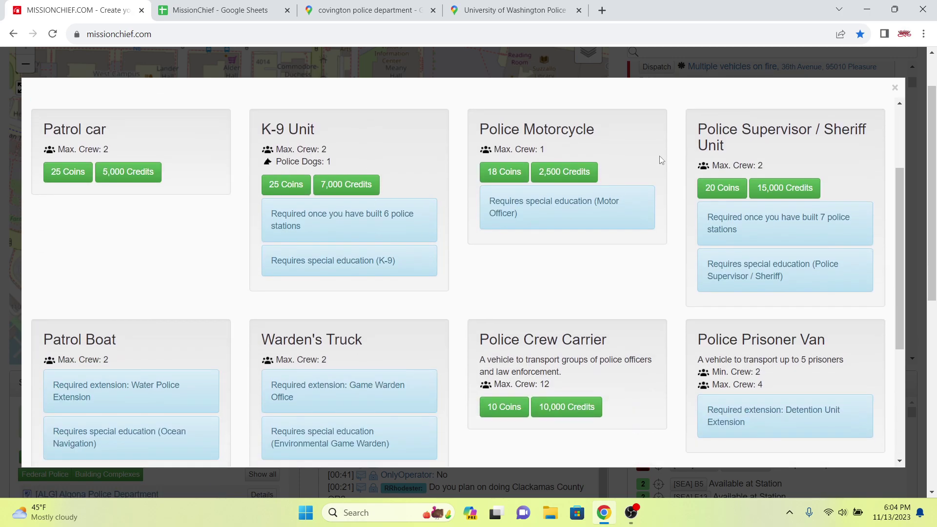
pyautogui.click(814, 195)
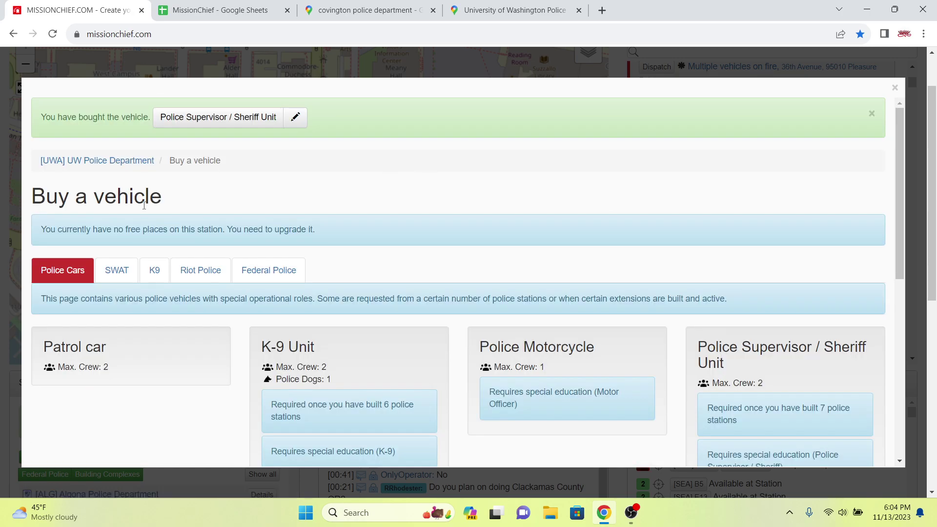
# Open the new Police Supervisor / Sheriff Unit for editing and review its settings
pyautogui.click(294, 118)
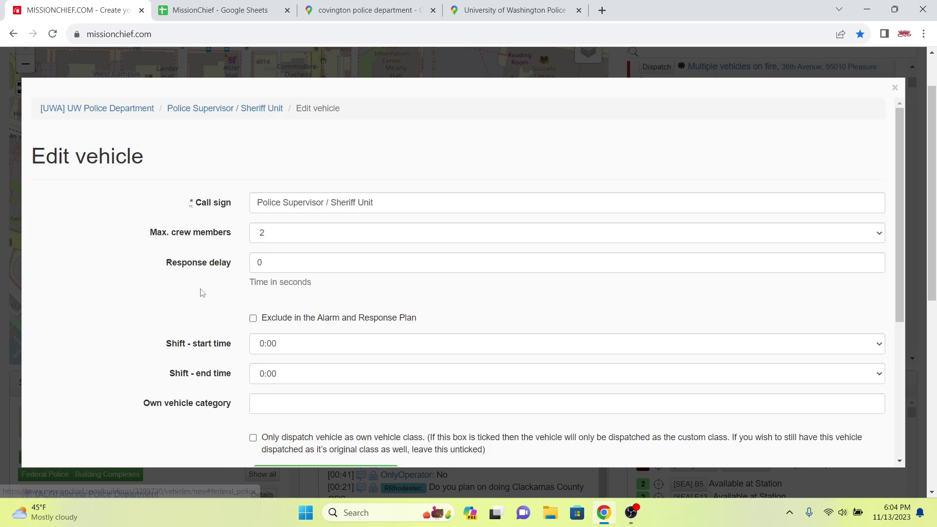
pyautogui.scroll(-5, 244, 303)
pyautogui.scroll(-5, 196, 354)
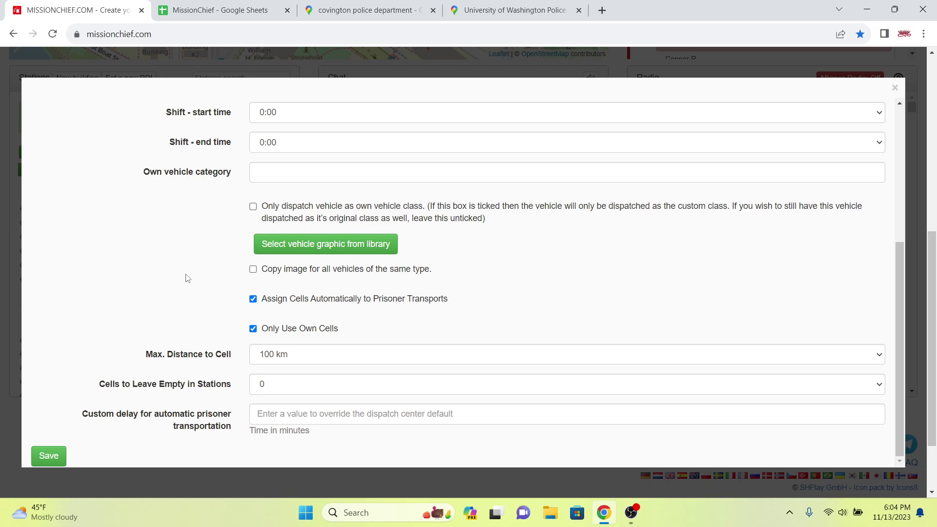
pyautogui.scroll(5, 190, 272)
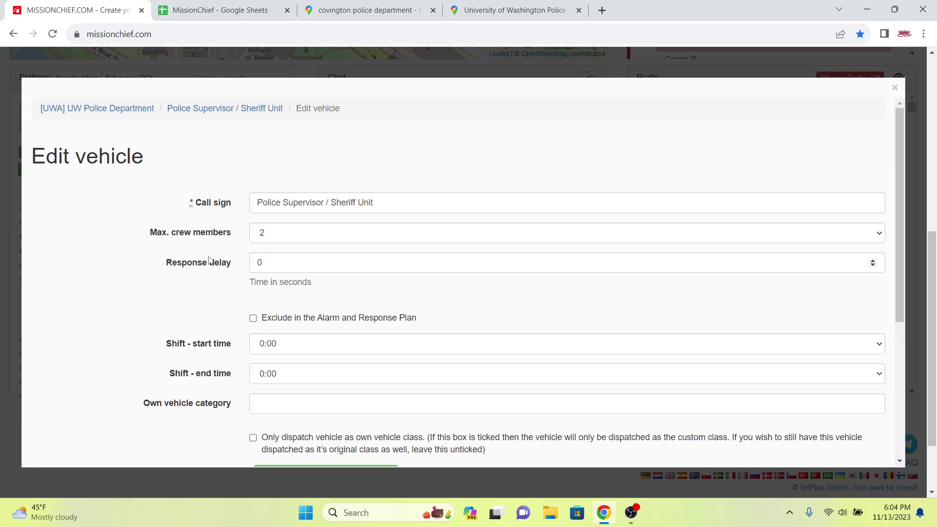
pyautogui.scroll(-4, 244, 182)
pyautogui.scroll(4, 216, 128)
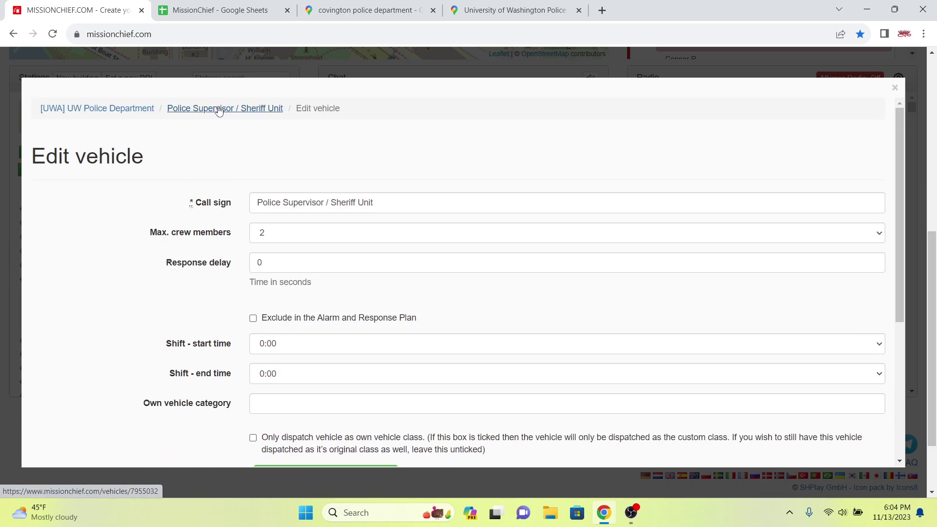
# Swap the new Police Supervisor / Sheriff Unit with the patrol car at the Covington Police Department
pyautogui.click(218, 109)
pyautogui.click(196, 191)
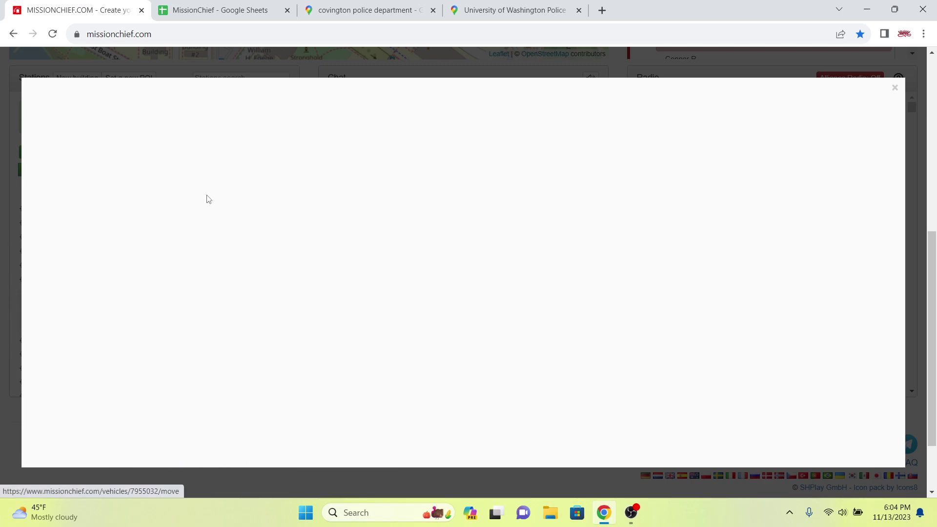
pyautogui.scroll(-15, 307, 225)
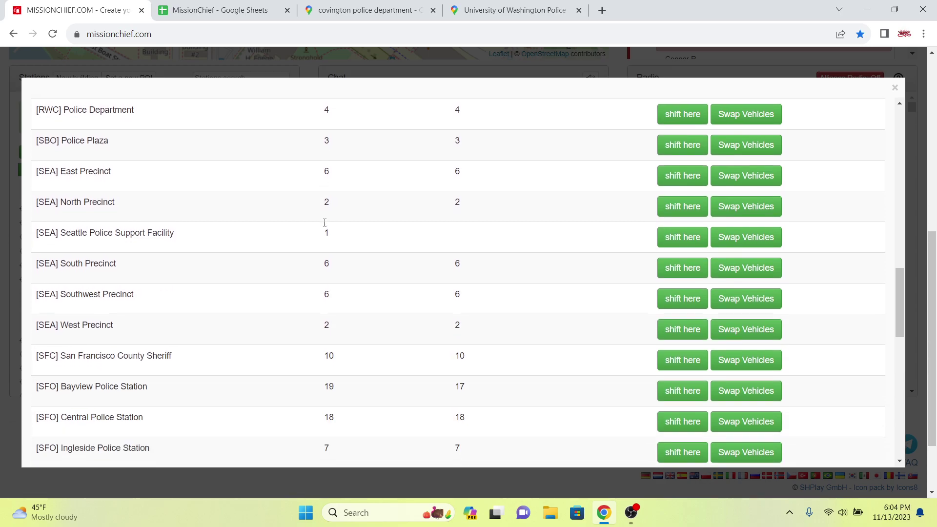
pyautogui.scroll(-1, 325, 226)
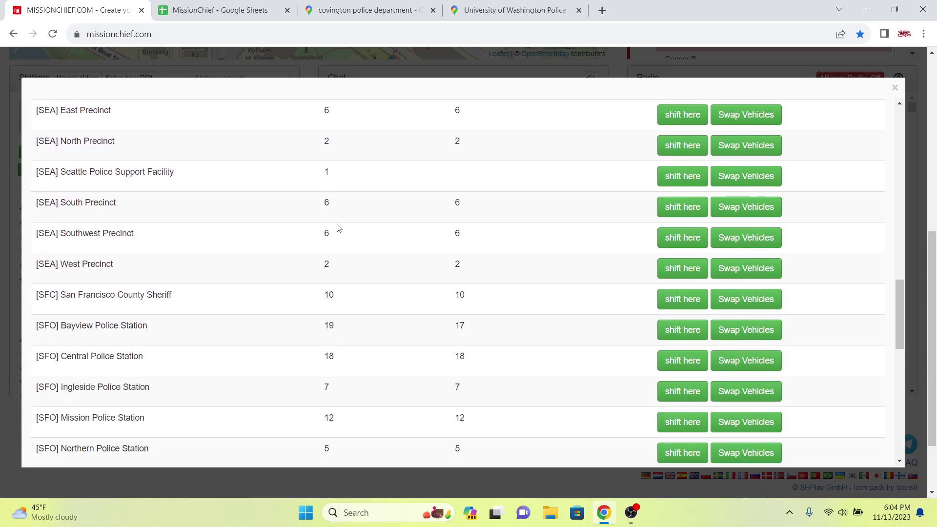
pyautogui.scroll(-6, 405, 297)
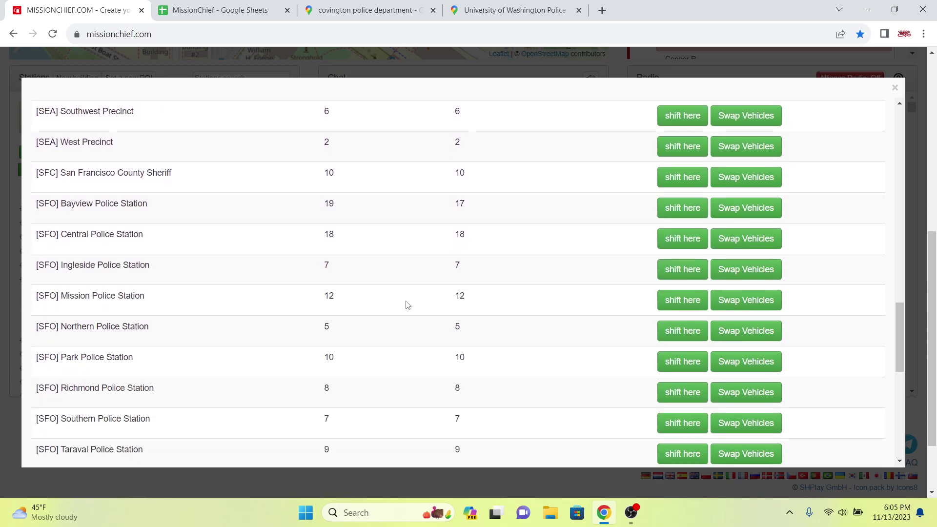
pyautogui.scroll(-2, 404, 310)
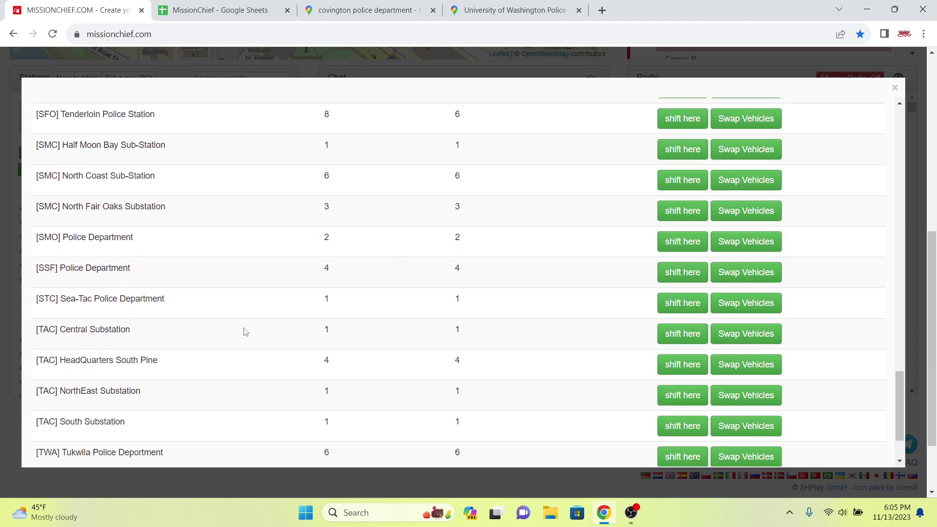
pyautogui.scroll(-2, 246, 331)
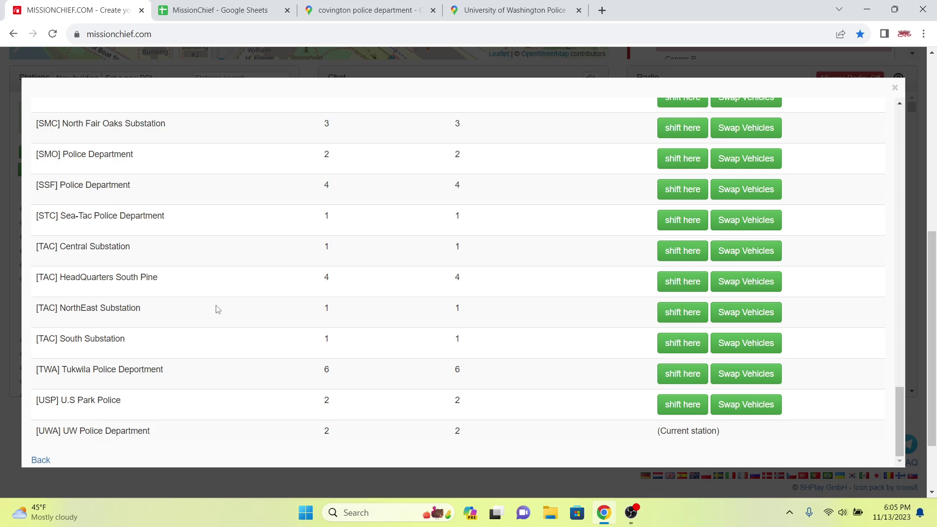
pyautogui.scroll(20, 164, 284)
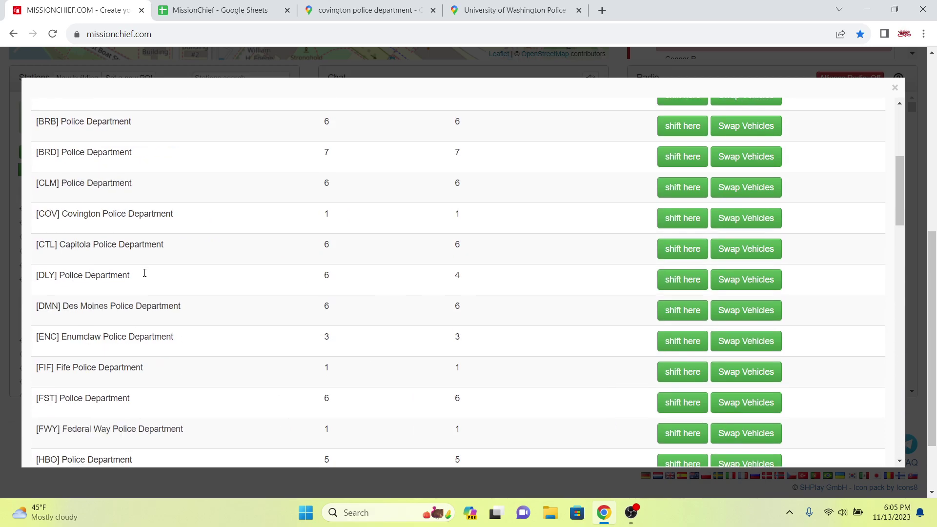
pyautogui.scroll(-5, 141, 275)
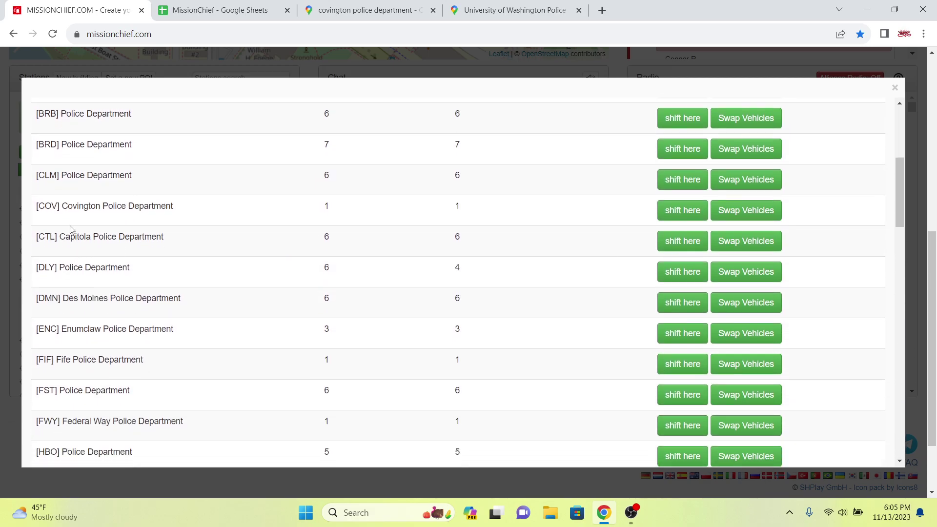
pyautogui.click(762, 217)
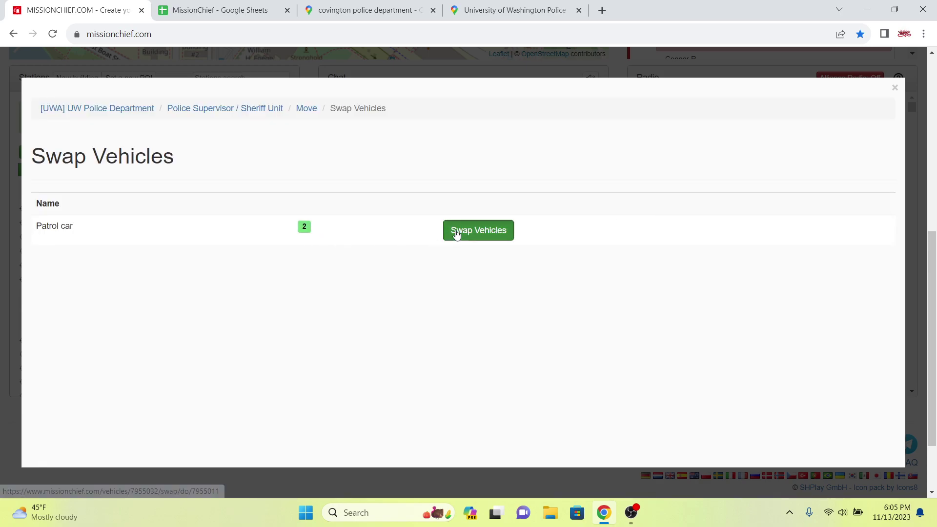
pyautogui.click(457, 235)
# Return to the map and inspect the details of the vehicle shown at the UW station
pyautogui.scroll(6, 296, 201)
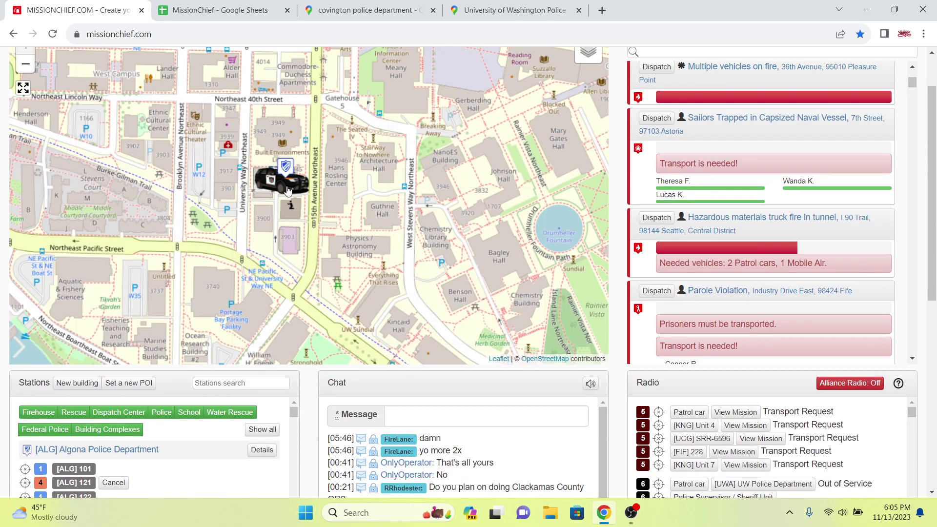
pyautogui.click(295, 186)
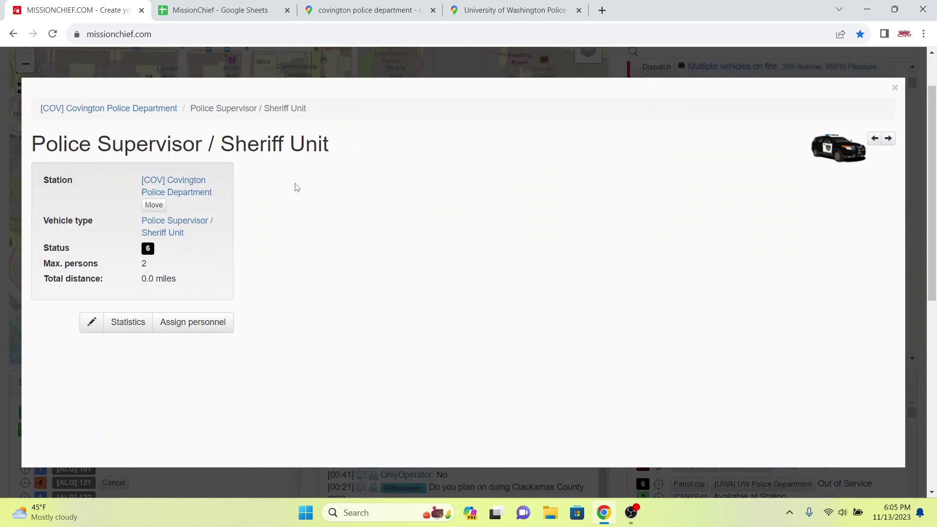
pyautogui.press('Escape')
# Open the UW Police Department station from the map and examine its vehicle list
pyautogui.moveTo(283, 171)
pyautogui.mouseDown()
pyautogui.moveTo(214, 229)
pyautogui.moveTo(208, 225)
pyautogui.mouseUp()
pyautogui.click(208, 225)
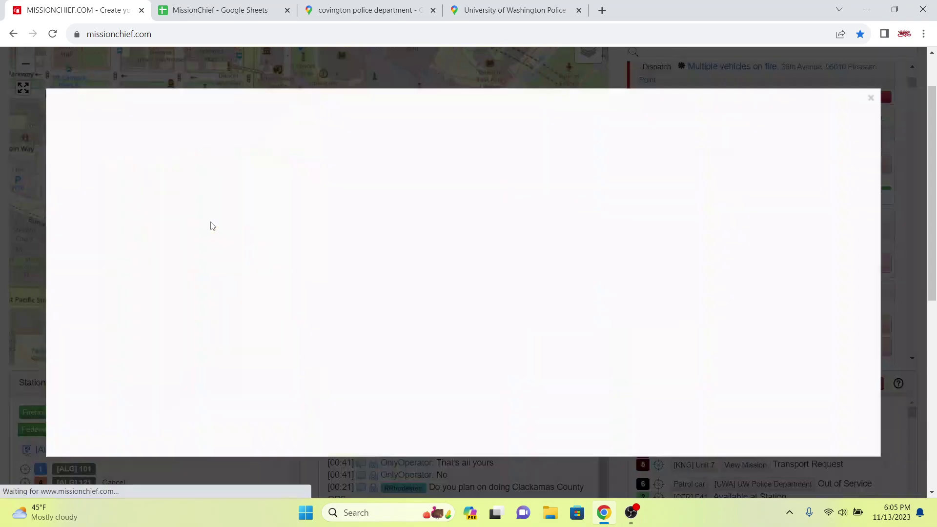
pyautogui.scroll(-3, 229, 241)
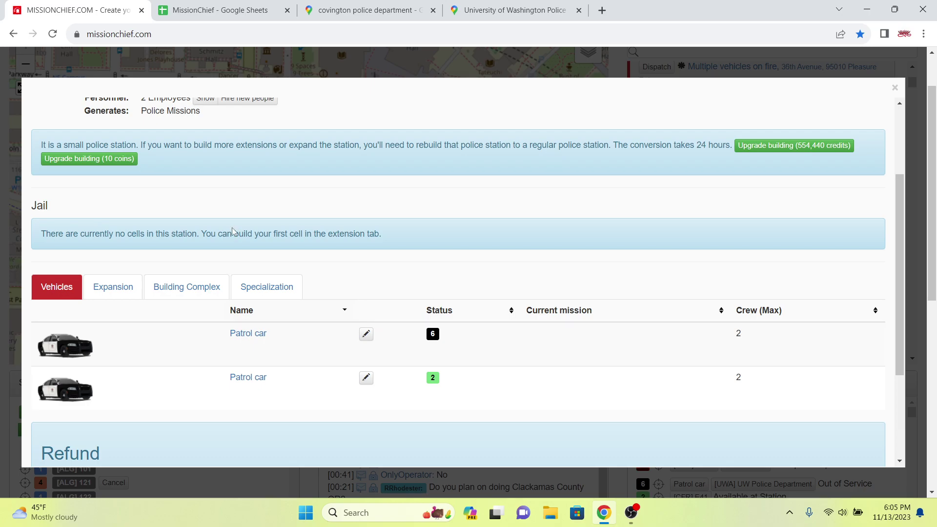
# Close the UW station, locate the Covington Police Department on the map and open its vehicle list
pyautogui.scroll(3, 232, 231)
pyautogui.press('Escape')
pyautogui.scroll(-2, 264, 200)
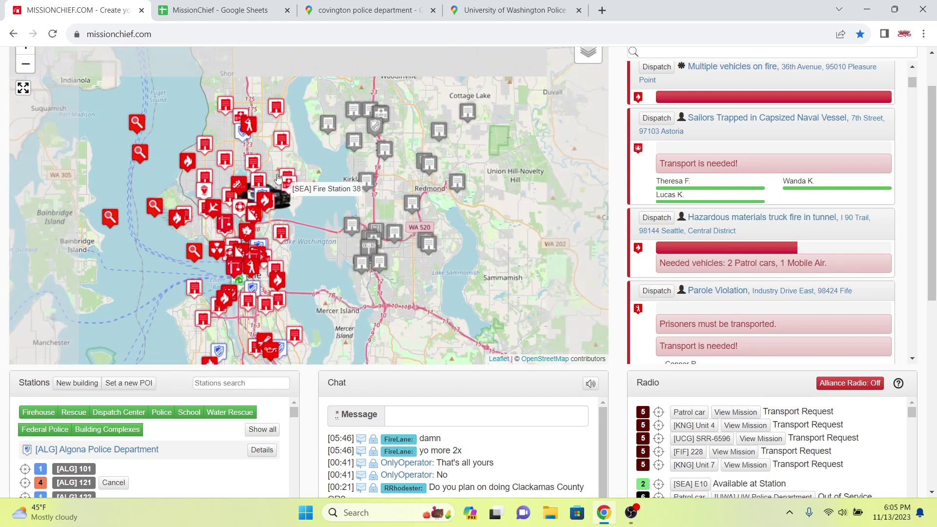
pyautogui.scroll(3, 298, 219)
pyautogui.scroll(-3, 174, 214)
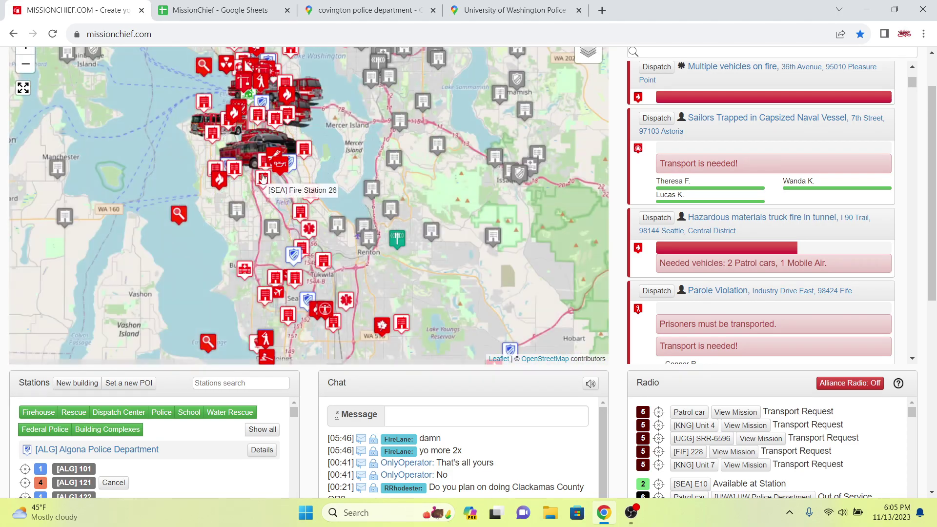
pyautogui.scroll(3, 262, 184)
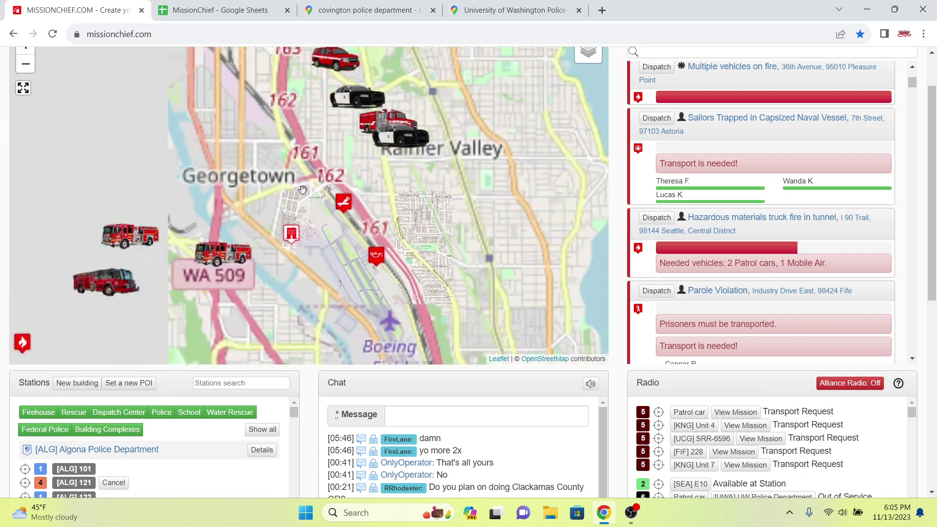
pyautogui.scroll(-3, 301, 190)
pyautogui.scroll(-3, 370, 225)
pyautogui.scroll(3, 369, 225)
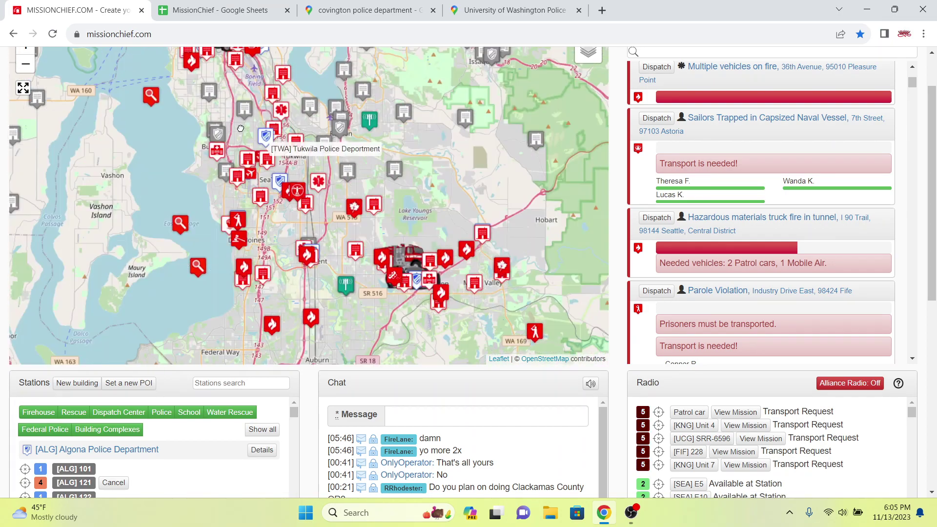
pyautogui.moveTo(241, 128); pyautogui.dragTo(194, 107)
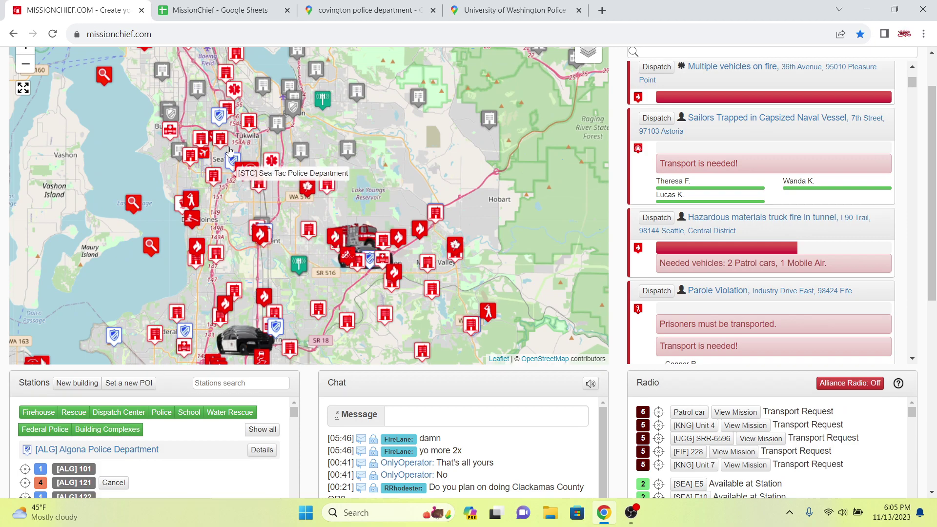
pyautogui.moveTo(233, 159); pyautogui.dragTo(218, 88)
pyautogui.scroll(2, 261, 226)
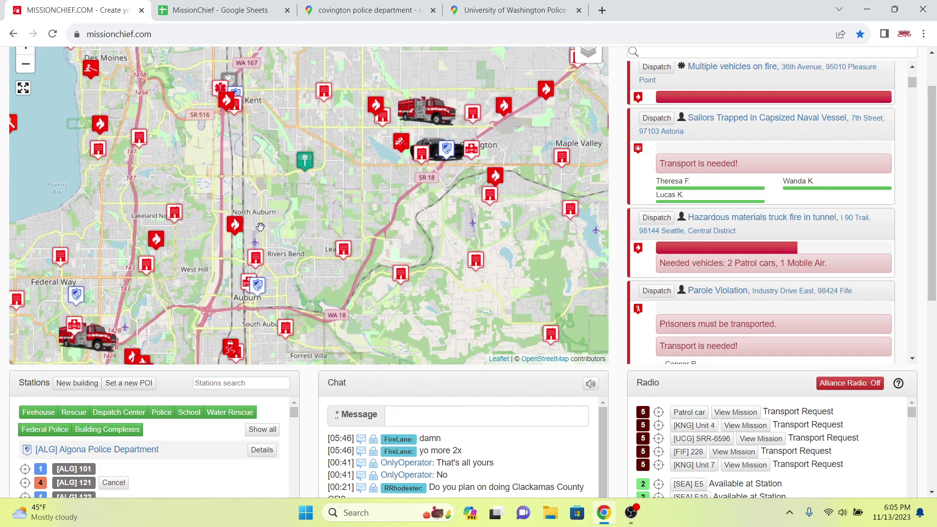
pyautogui.moveTo(456, 147); pyautogui.dragTo(376, 185)
pyautogui.click(377, 186)
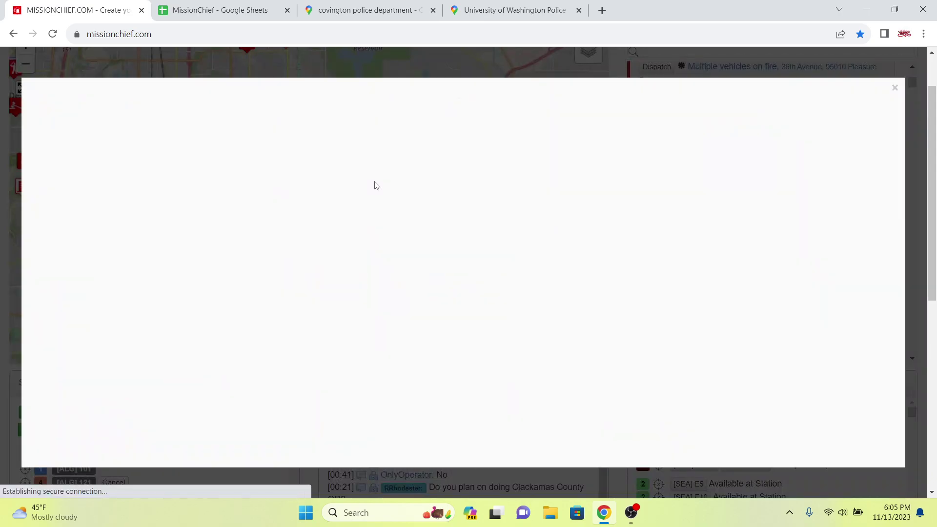
pyautogui.scroll(-5, 301, 373)
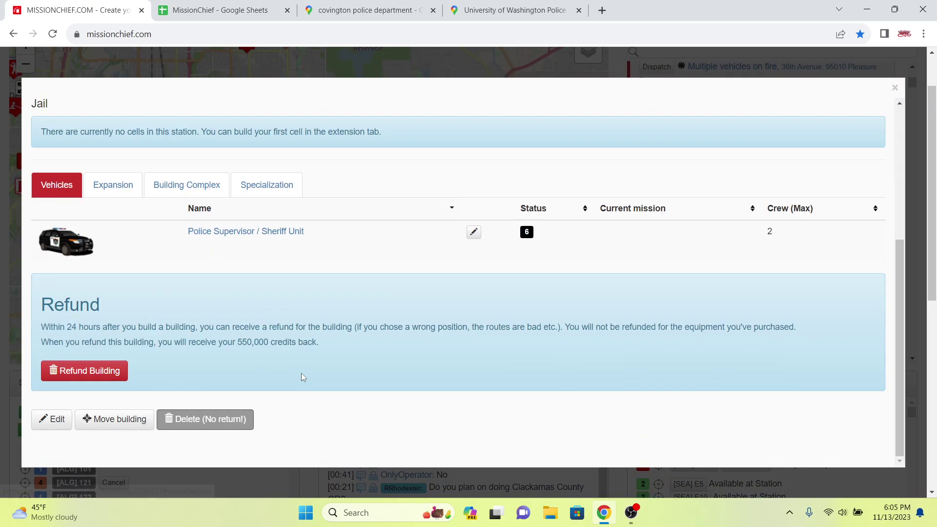
# Open the Covington Police Supervisor / Sheriff Unit for editing and replace its call sign with the prefix [KNG]
pyautogui.click(247, 231)
pyautogui.click(92, 322)
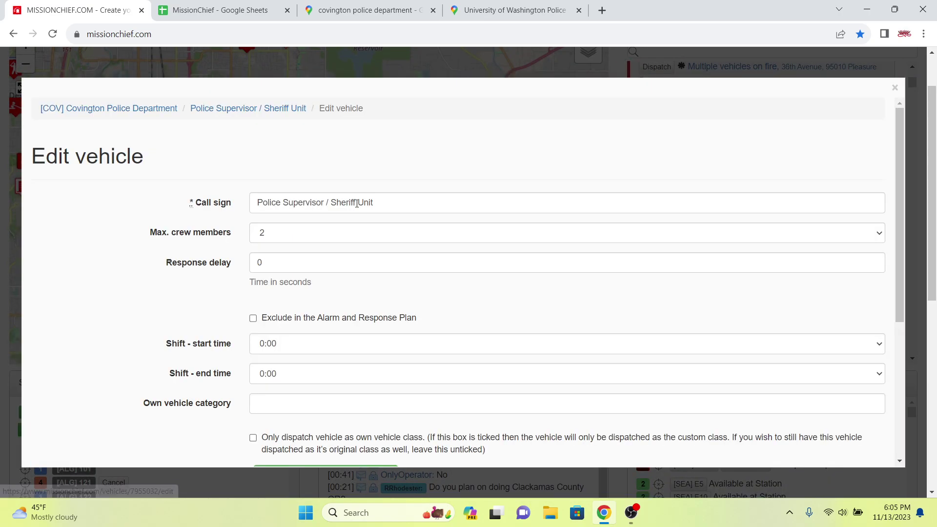
pyautogui.tripleClick(357, 203)
pyautogui.press('BackSpace')
pyautogui.write('[')
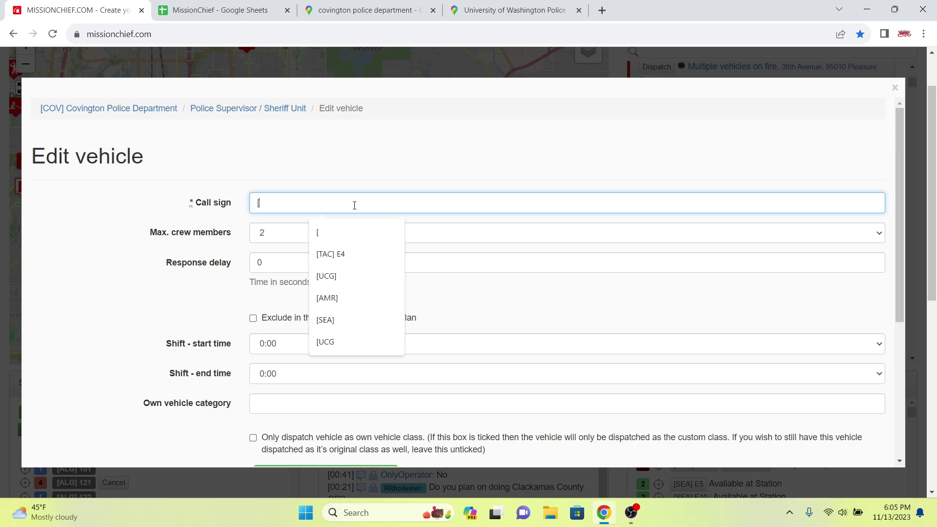
pyautogui.write('KNG')
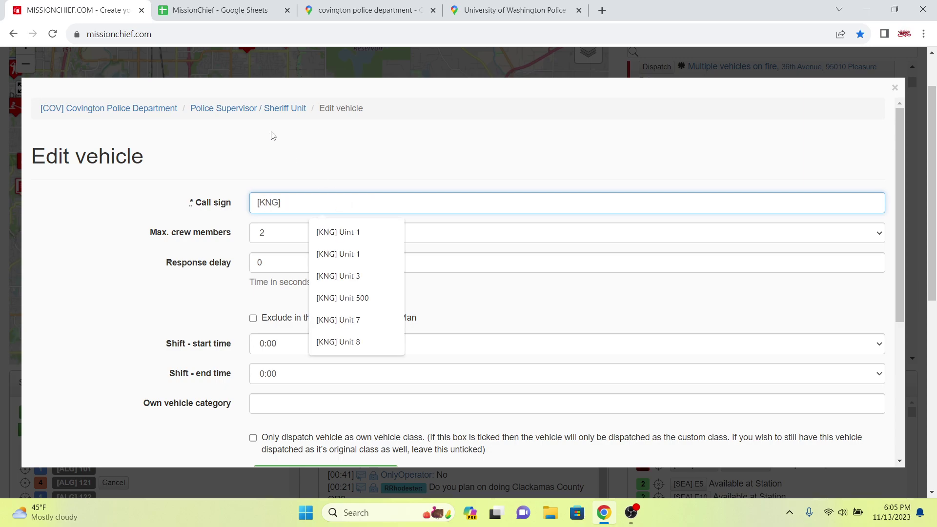
# Look up Covington's prefix and unit number in the Google Sheets list, and save the vehicle's call sign as [COV] E00600
pyautogui.click(240, 10)
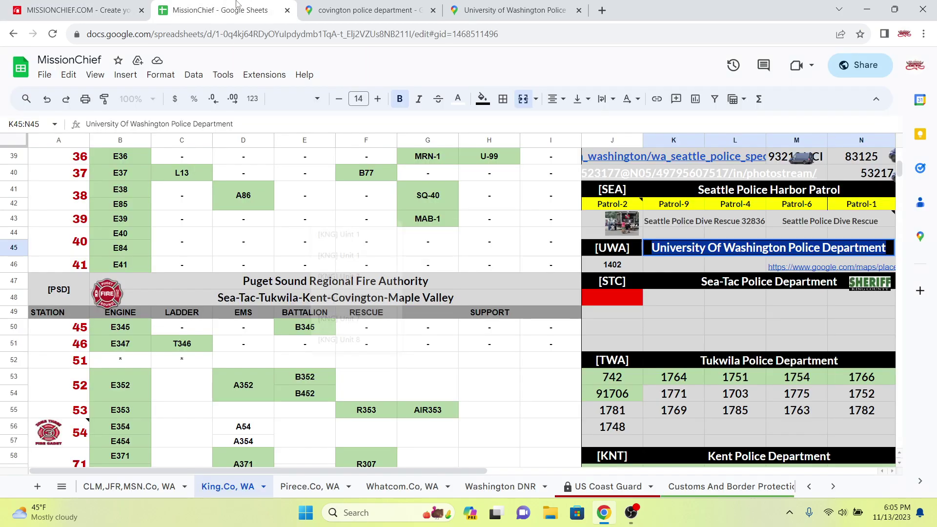
pyautogui.click(508, 350)
pyautogui.scroll(-4, 648, 341)
pyautogui.click(49, 6)
pyautogui.click(279, 204)
pyautogui.press('BackSpace')
pyautogui.press('BackSpace')
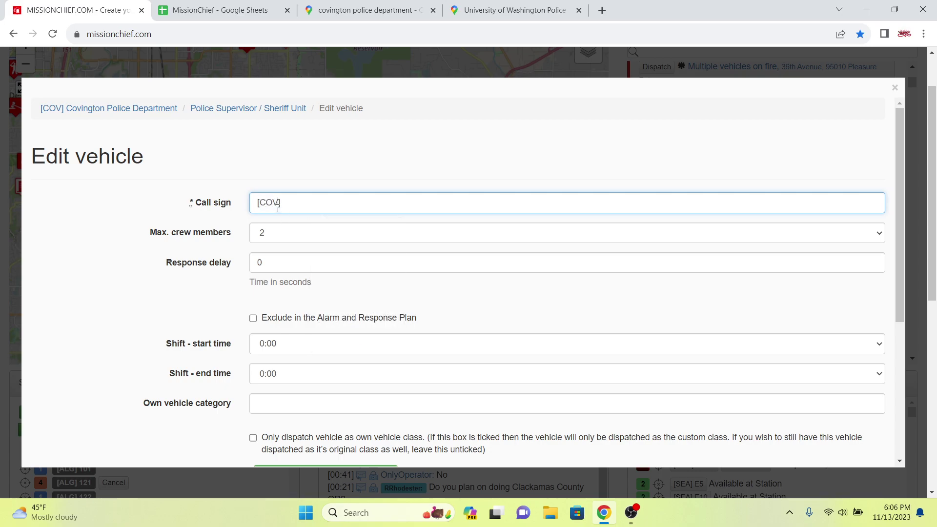
pyautogui.click(205, 10)
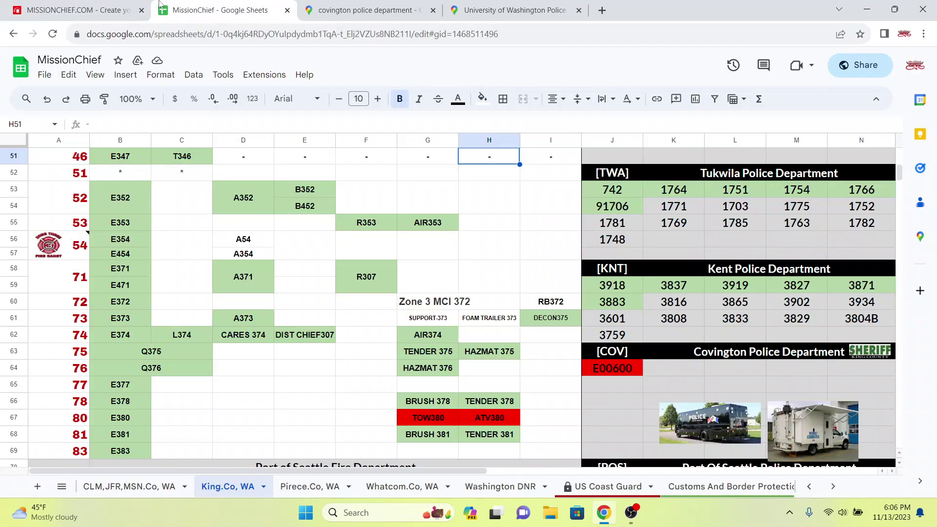
pyautogui.click(70, 4)
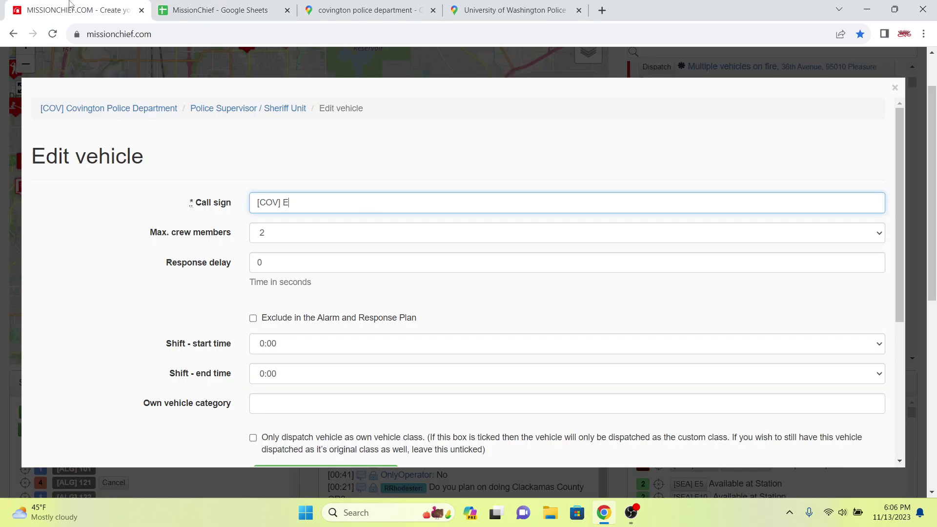
pyautogui.write('00600')
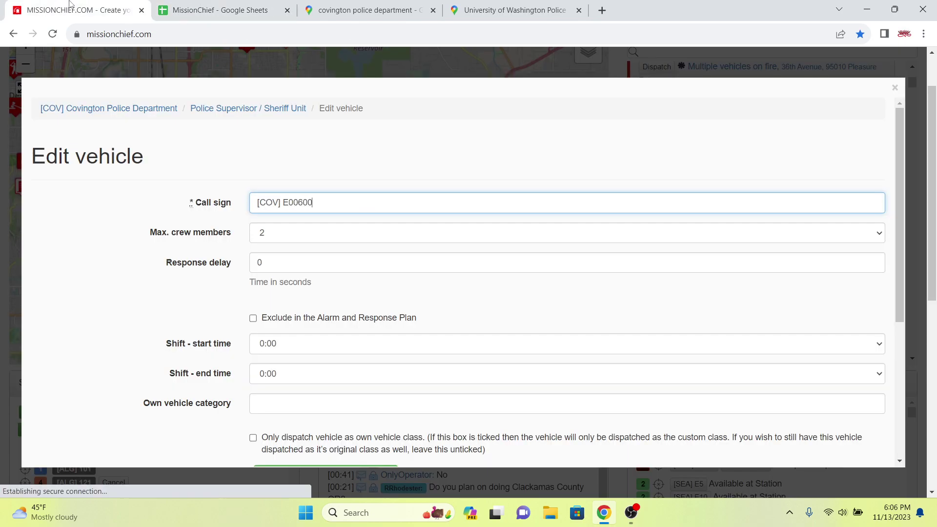
# In the MissionChief spreadsheet, fill the E00600 cell under Covington Police Department with yellow
pyautogui.click(174, 4)
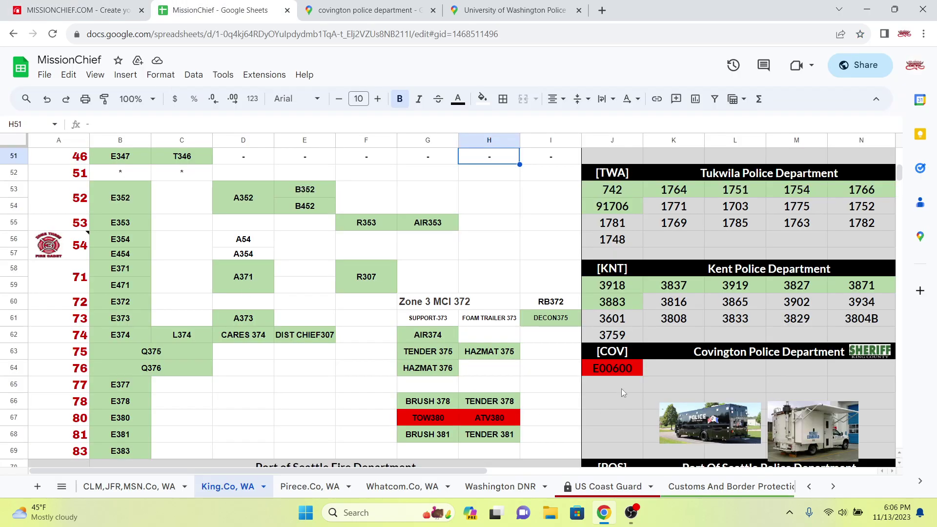
pyautogui.click(631, 369)
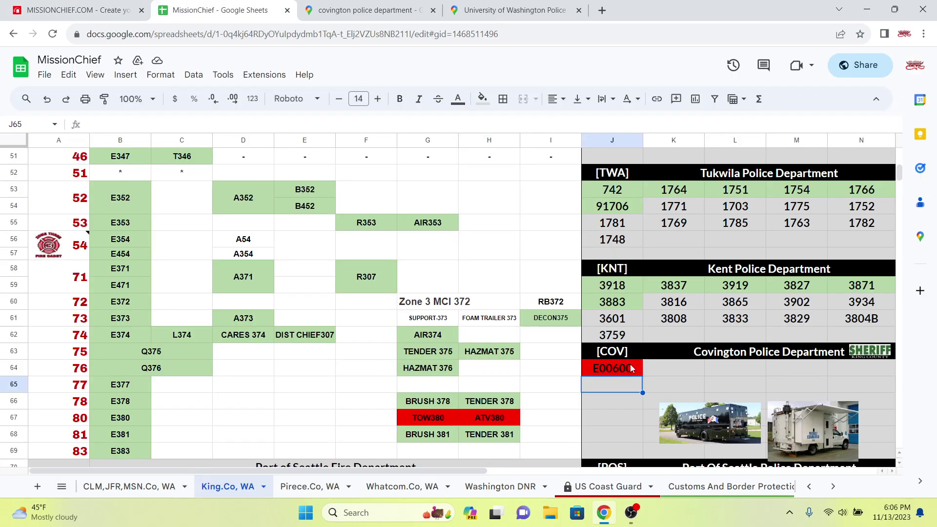
pyautogui.click(483, 99)
pyautogui.click(525, 156)
pyautogui.click(689, 364)
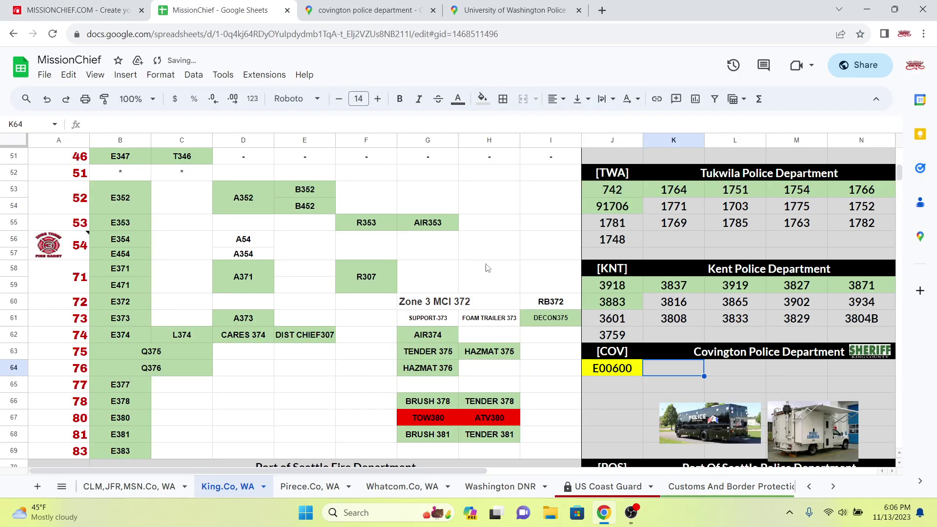
# Return to MissionChief, locate the UW Police Department on the map and open its vehicle list
pyautogui.click(73, 10)
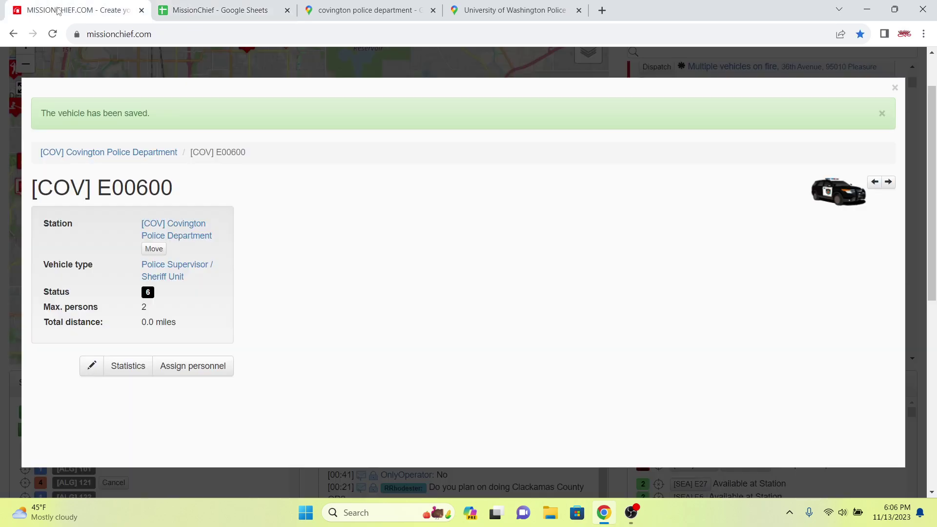
pyautogui.click(1, 154)
pyautogui.scroll(-2, 320, 264)
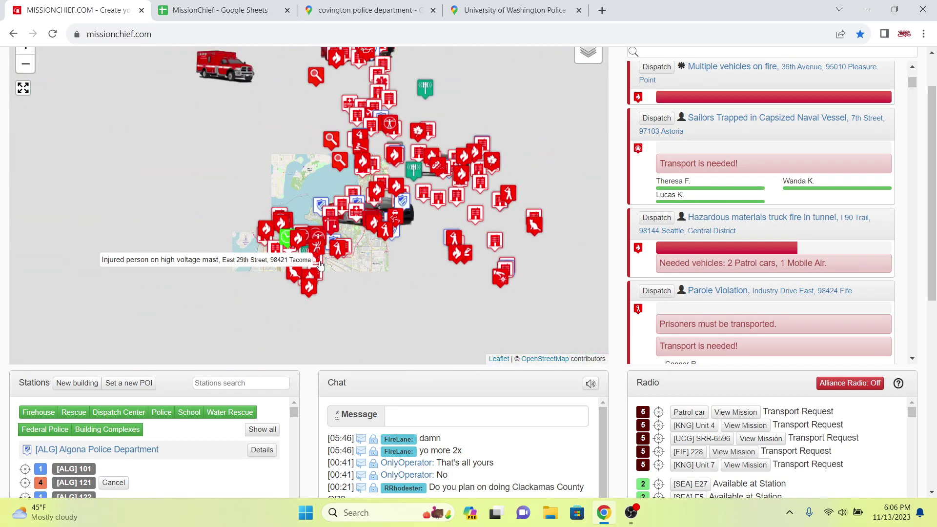
pyautogui.scroll(3, 320, 264)
pyautogui.click(272, 11)
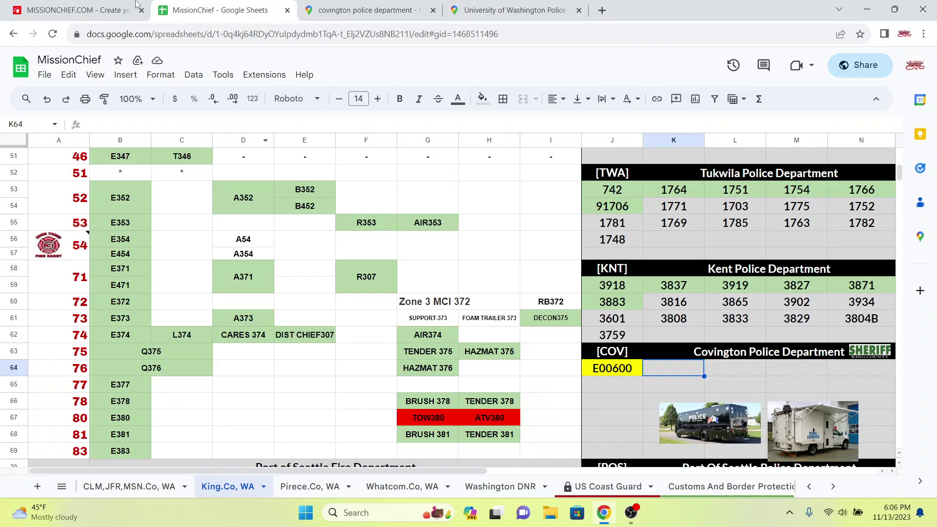
pyautogui.click(138, 7)
pyautogui.scroll(2, 453, 71)
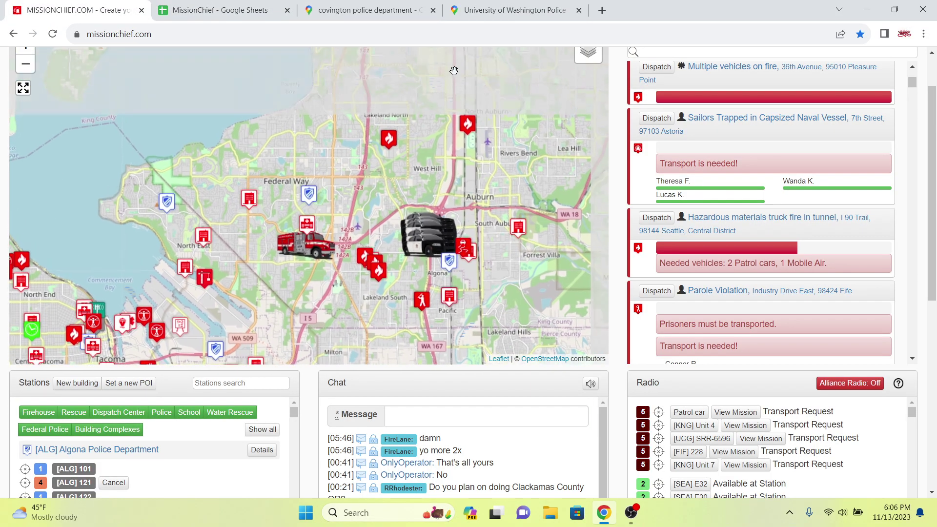
pyautogui.press('F5')
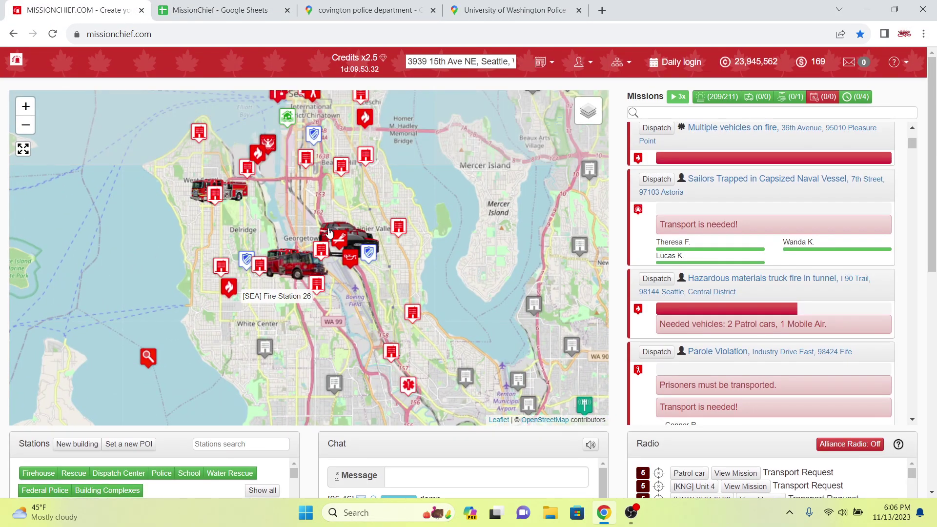
pyautogui.moveTo(331, 234); pyautogui.dragTo(422, 431)
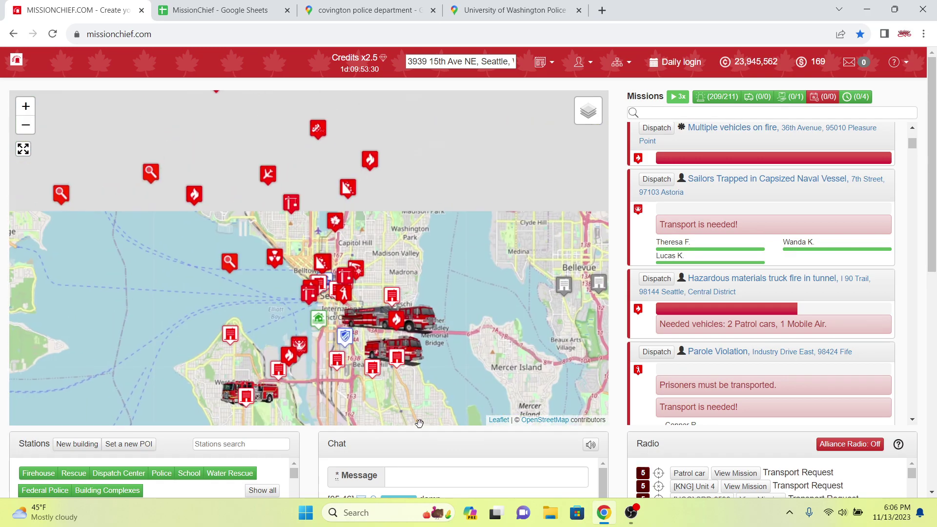
pyautogui.scroll(6, 375, 280)
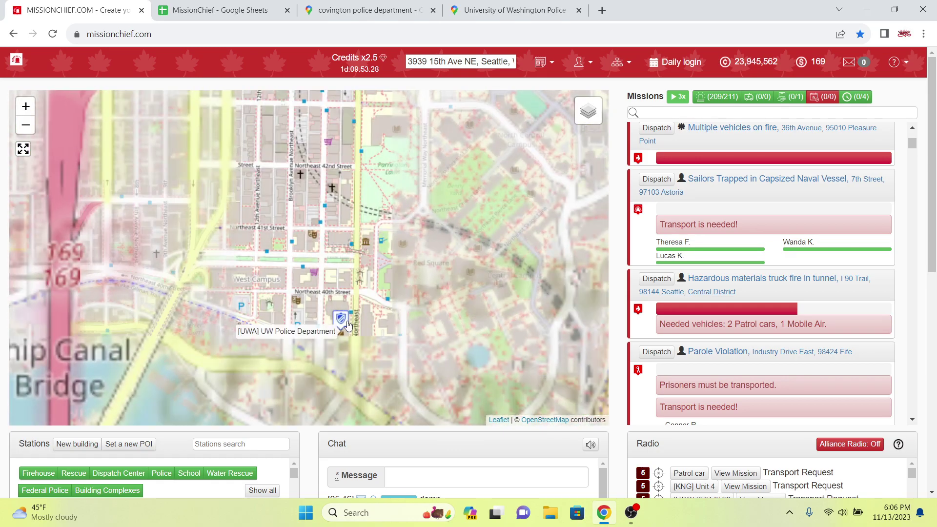
pyautogui.click(342, 317)
pyautogui.scroll(-5, 221, 361)
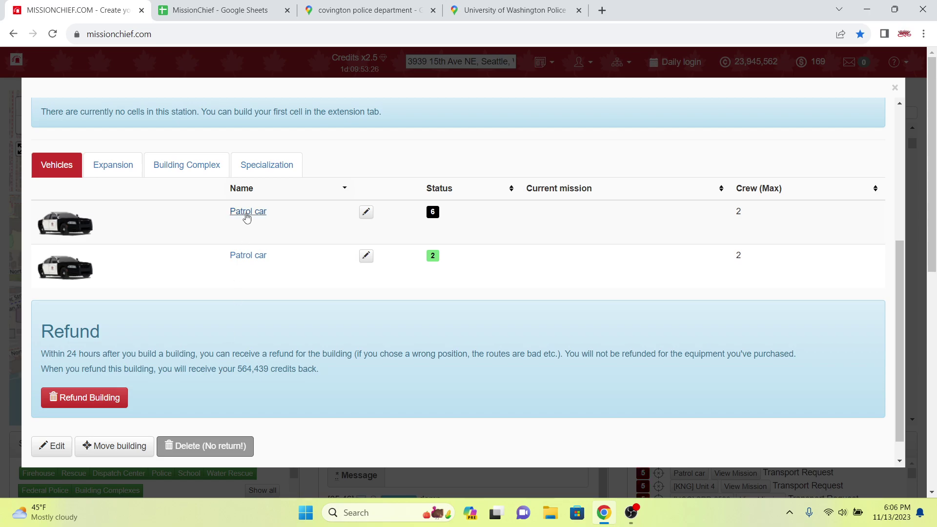
# Rename the available UW patrol car to [UWA] 1402, using the unit number from the spreadsheet, and save it
pyautogui.click(252, 257)
pyautogui.click(69, 305)
pyautogui.tripleClick(285, 201)
pyautogui.press('BackSpace')
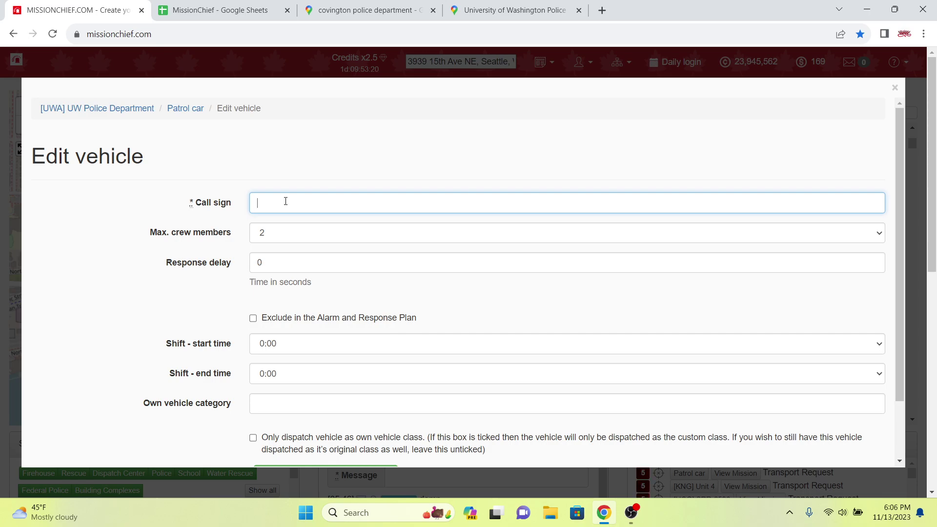
pyautogui.write('[UWA')
pyautogui.click(247, 17)
pyautogui.scroll(3, 621, 296)
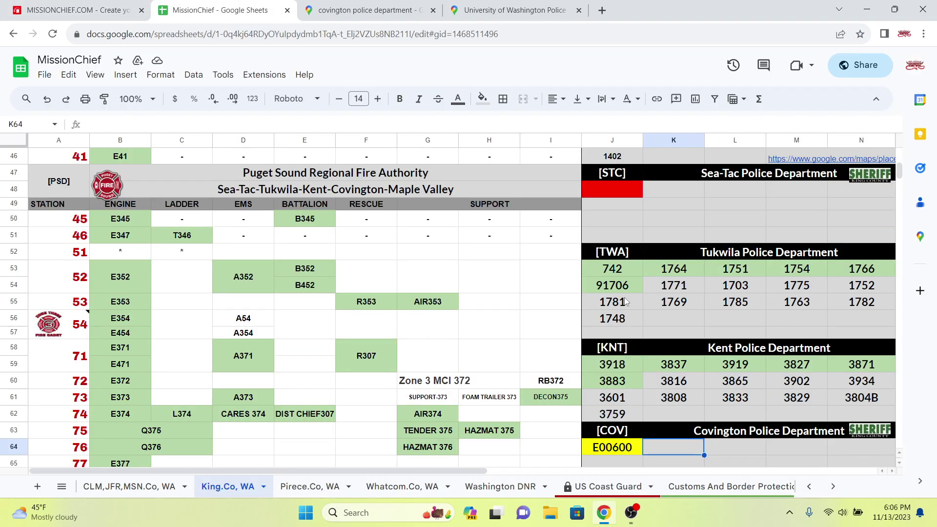
pyautogui.click(98, 10)
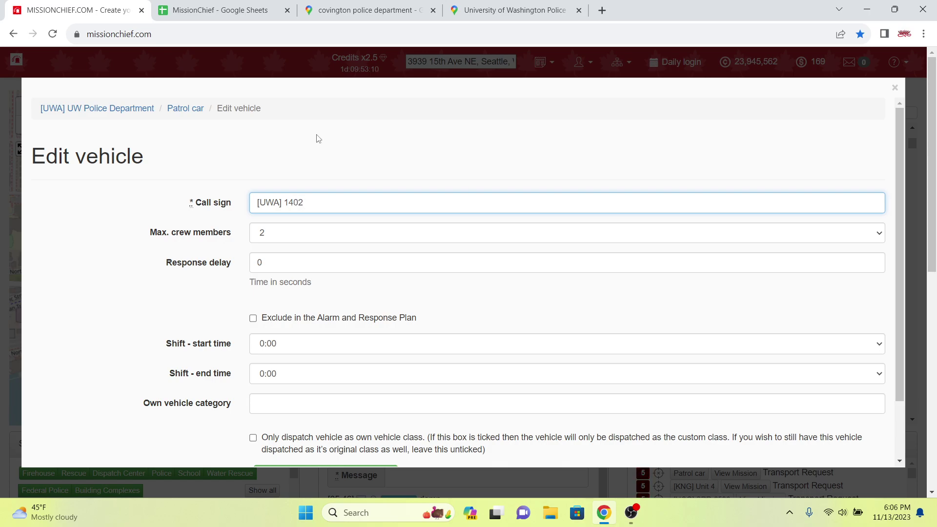
pyautogui.press('Return')
# In the spreadsheet, fill the 1402 cell under University Of Washington Police Department with light green
pyautogui.hotkey('ctrl', 'Tab')
pyautogui.click(636, 235)
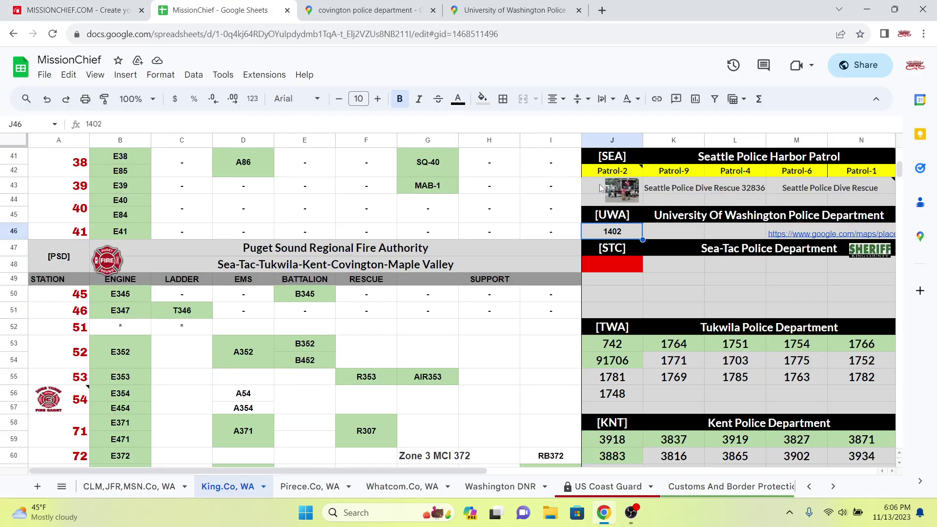
pyautogui.click(482, 98)
pyautogui.click(540, 183)
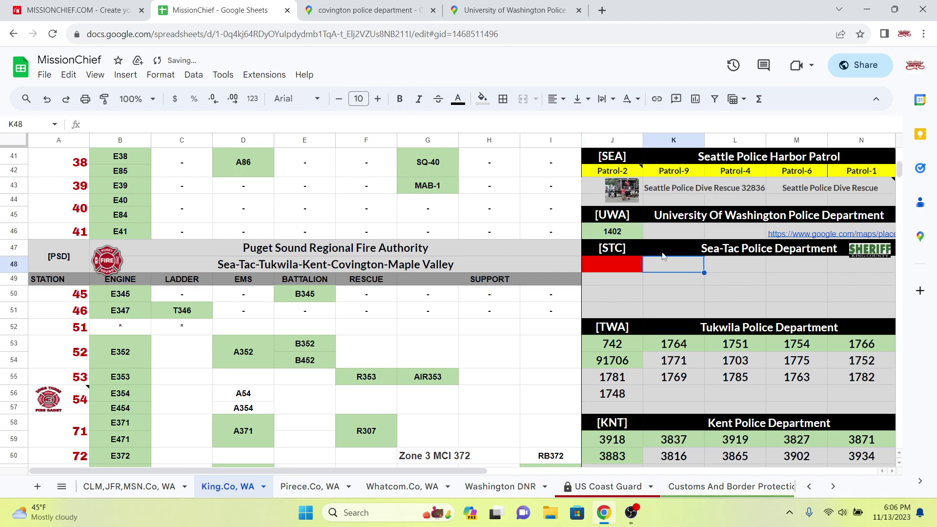
# Recruit new personnel for the UW Police Department in MissionChief and return to the spreadsheet
pyautogui.click(97, 10)
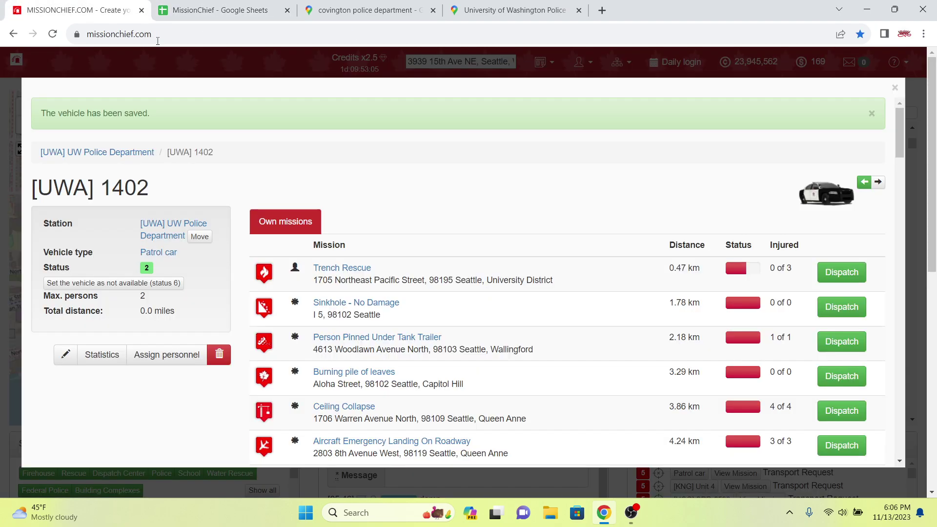
pyautogui.click(134, 152)
pyautogui.click(239, 224)
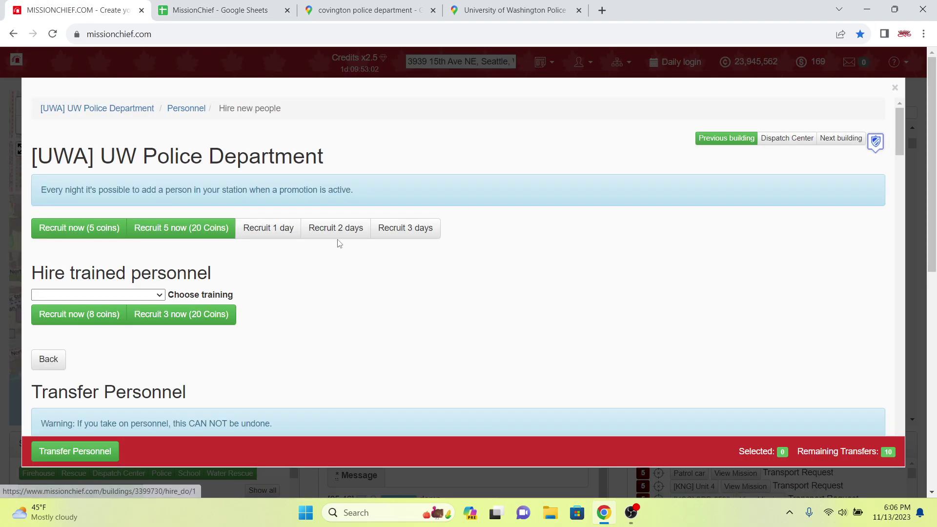
pyautogui.click(339, 240)
pyautogui.press('Escape')
pyautogui.click(220, 10)
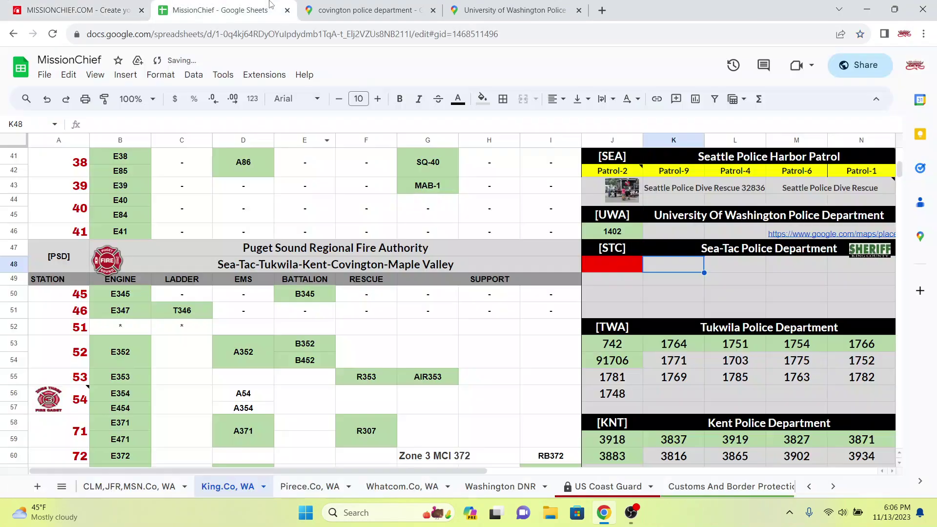
# Delete the Google Maps link from the University Of Washington Police Department section of the spreadsheet
pyautogui.click(827, 228)
pyautogui.doubleClick(826, 230)
pyautogui.press('BackSpace')
pyautogui.click(774, 292)
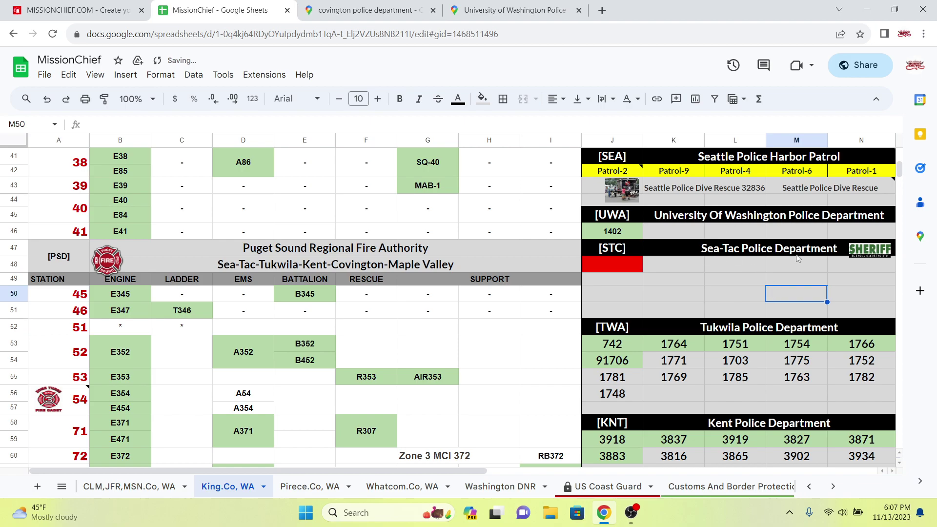
# Shrink the two vehicle pictures in the Covington section and move them to the Port Of Seattle Police bomb disposal unit rows
pyautogui.scroll(-6, 825, 265)
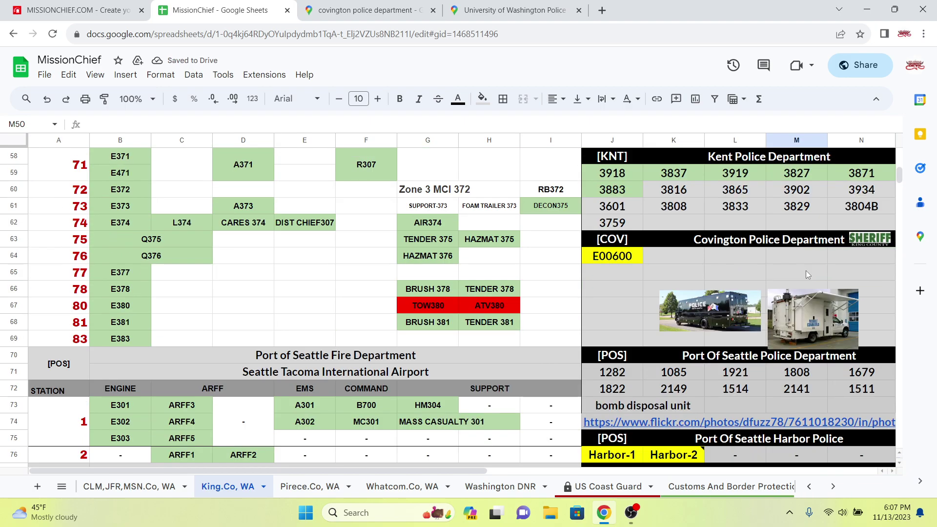
pyautogui.moveTo(723, 325); pyautogui.dragTo(740, 403)
pyautogui.click(823, 329)
pyautogui.moveTo(764, 285); pyautogui.dragTo(828, 407)
pyautogui.click(814, 285)
# Look through the police department unit lists below Port Of Seattle, from Federal Way and Auburn down to Muckleshoot
pyautogui.scroll(-3, 811, 284)
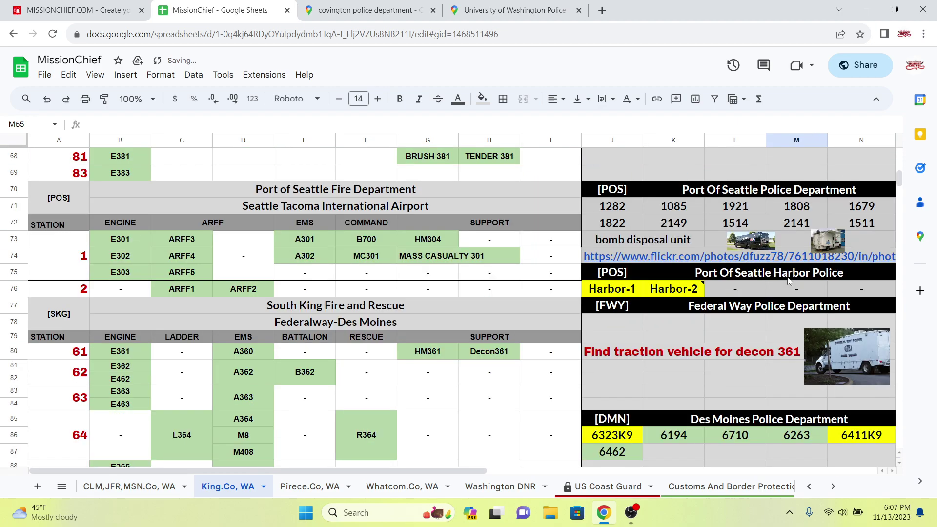
pyautogui.scroll(-2, 785, 278)
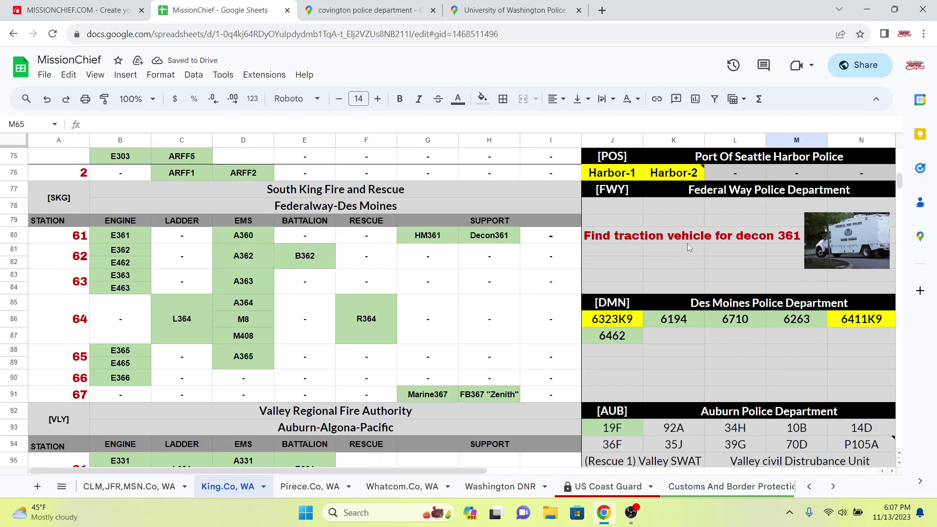
pyautogui.scroll(-5, 688, 246)
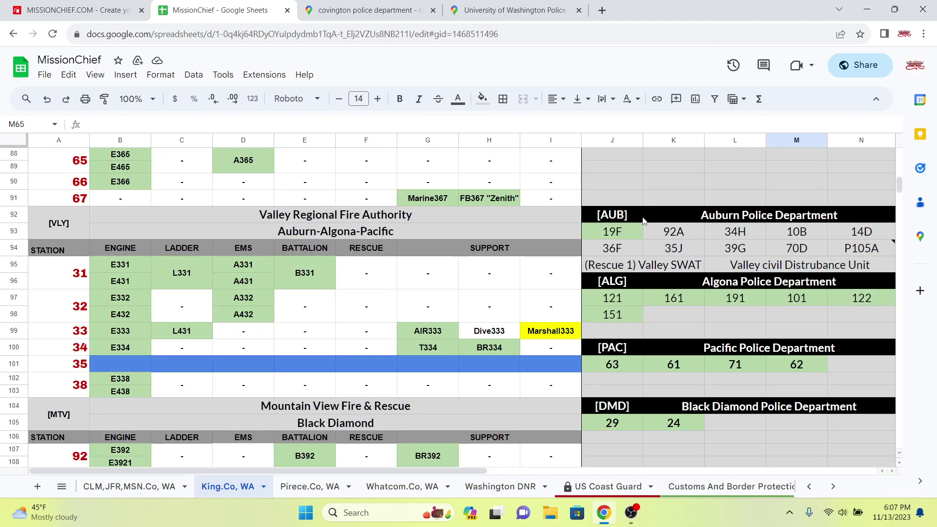
pyautogui.scroll(-2, 636, 214)
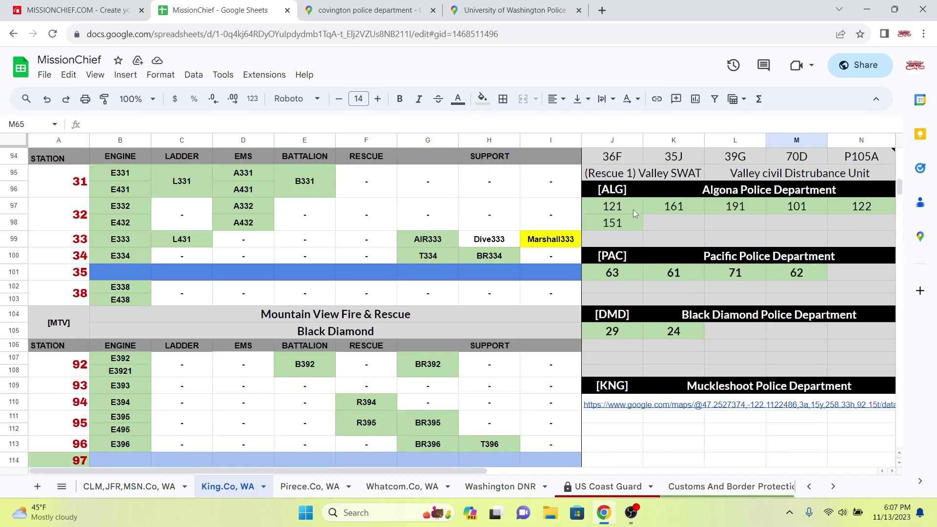
pyautogui.scroll(2, 647, 233)
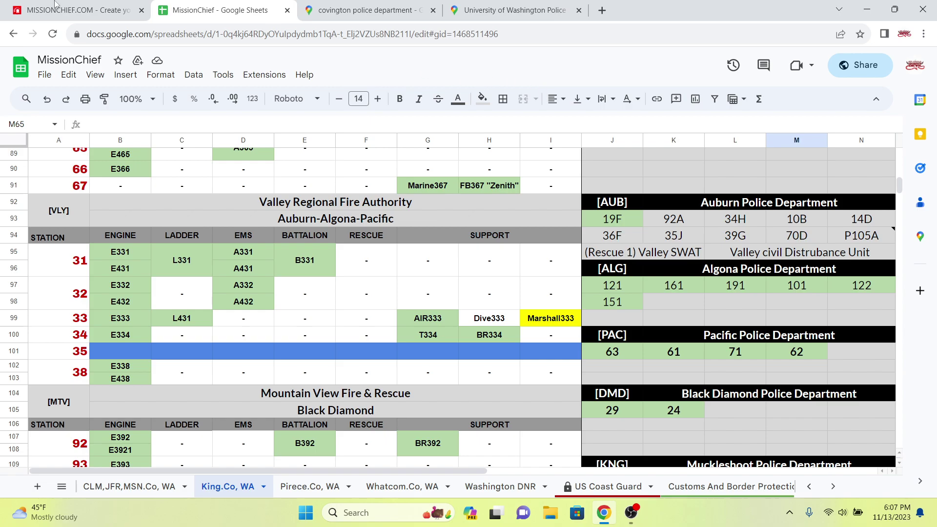
# Switch to MissionChief, locate the Auburn Police Department on the map and open its station page
pyautogui.click(90, 6)
pyautogui.scroll(-3, 342, 261)
pyautogui.scroll(-3, 342, 261)
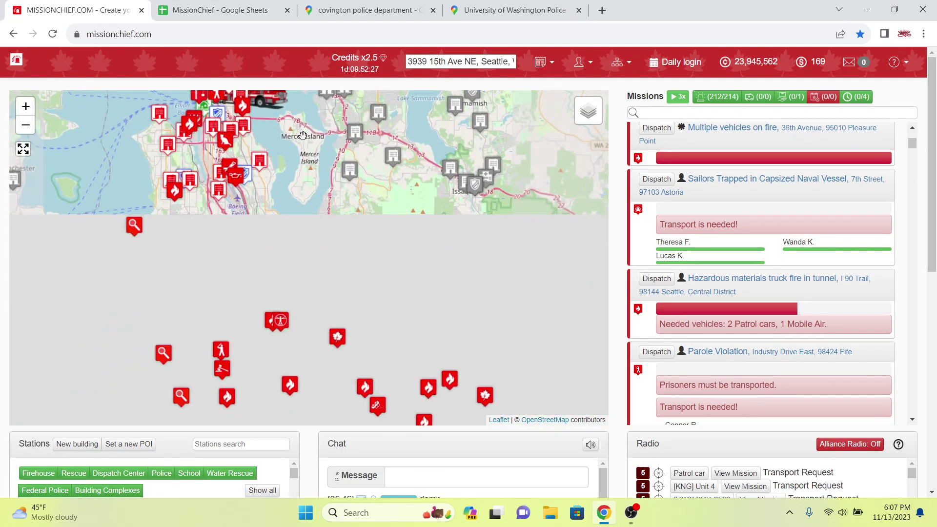
pyautogui.press('Down')
pyautogui.press('Down')
pyautogui.press('Down')
pyautogui.press('Down')
pyautogui.press('Down')
pyautogui.press('Down')
pyautogui.press('Right')
pyautogui.press('Right')
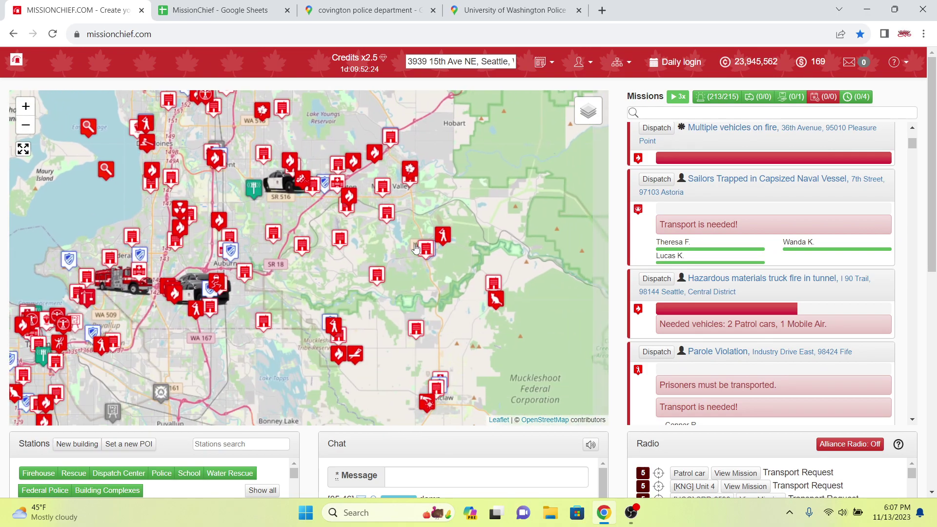
pyautogui.scroll(3, 229, 263)
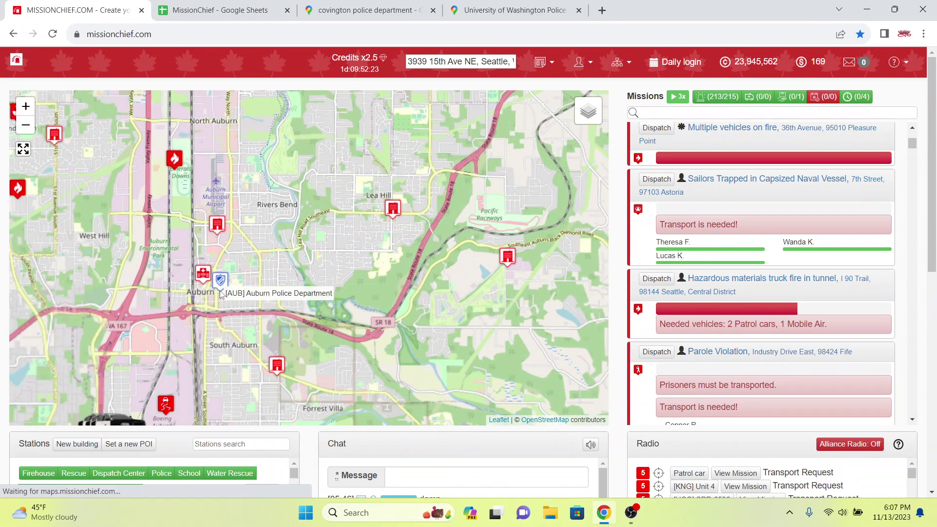
pyautogui.click(220, 292)
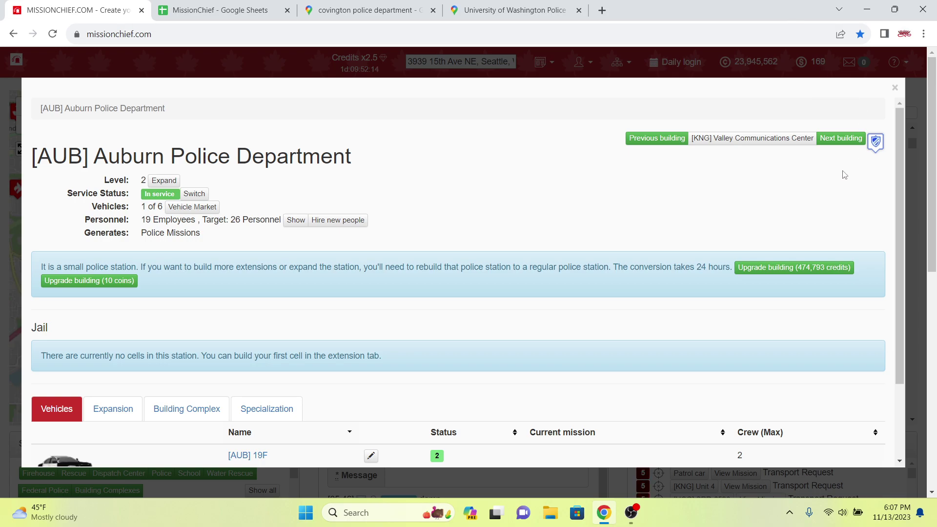
# Upgrade Auburn's small police station to a regular police station, paying 474,793 credits
pyautogui.click(813, 267)
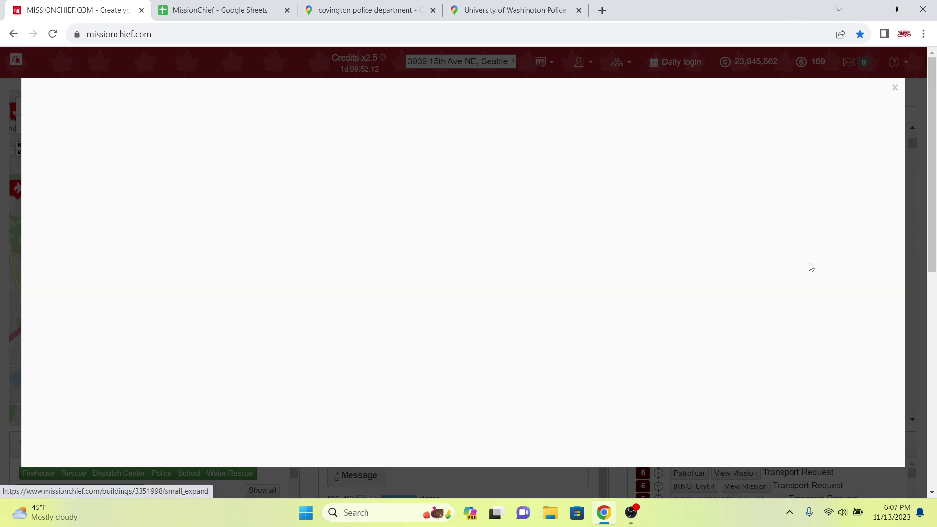
pyautogui.scroll(-3, 635, 303)
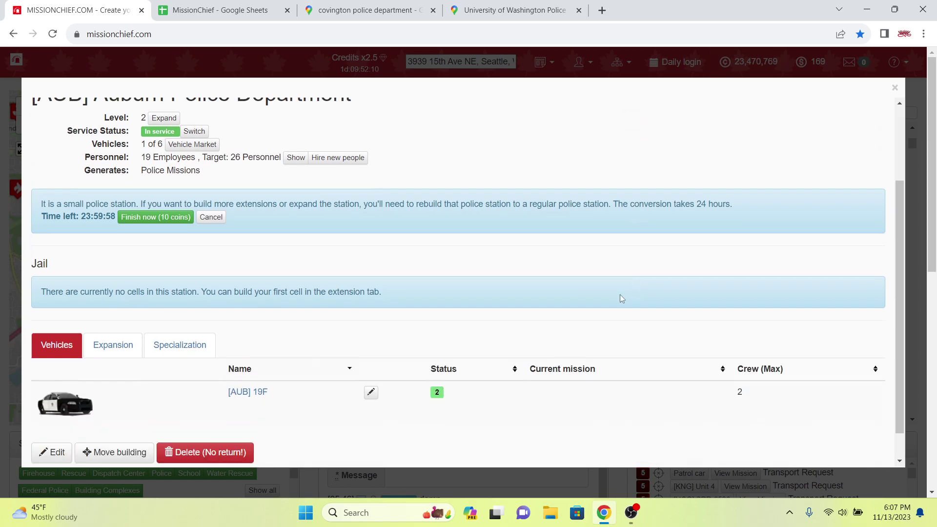
pyautogui.scroll(3, 304, 274)
pyautogui.scroll(-1, 303, 274)
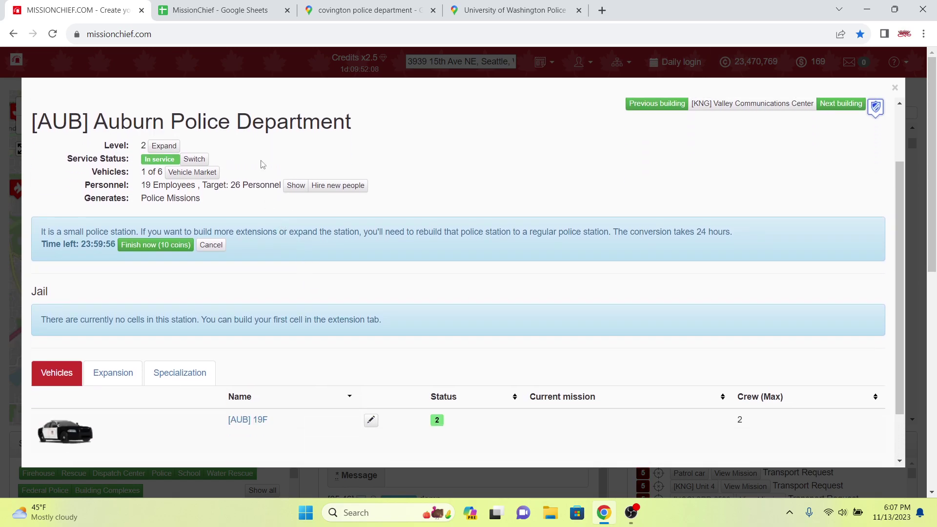
# Check Auburn's unit list in the spreadsheet, plus the station's hiring page and upgrade details in MissionChief
pyautogui.hotkey('ctrl', 'Tab')
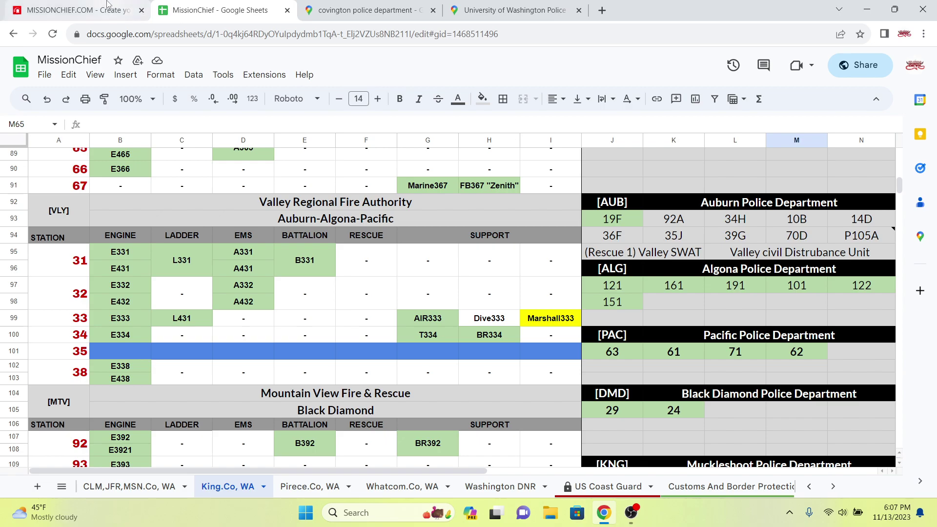
pyautogui.click(78, 10)
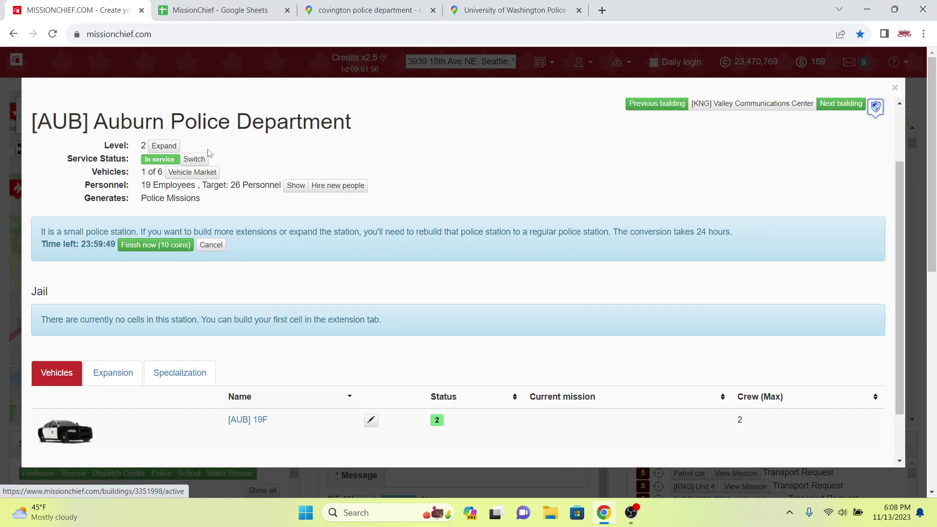
pyautogui.click(320, 186)
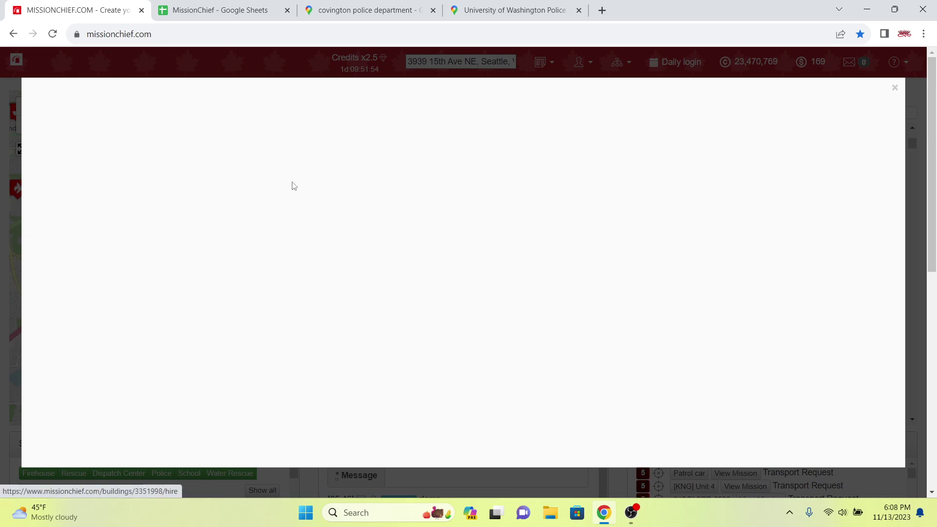
pyautogui.click(126, 109)
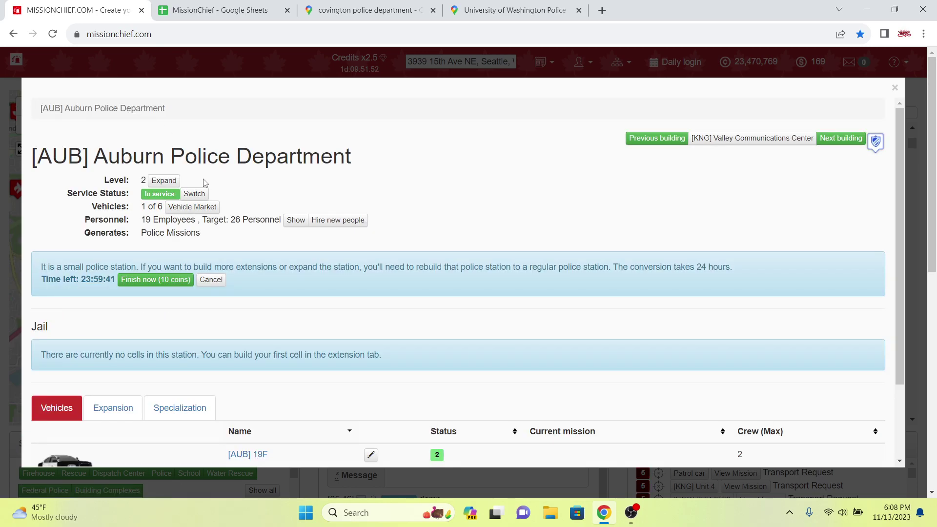
pyautogui.scroll(-2, 204, 185)
pyautogui.scroll(2, 202, 182)
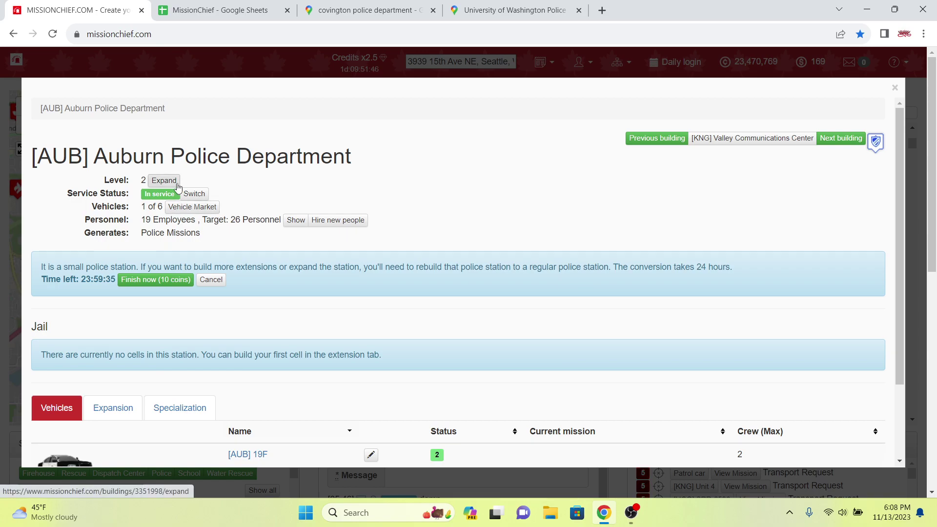
pyautogui.moveTo(729, 267); pyautogui.dragTo(638, 270)
pyautogui.click(616, 271)
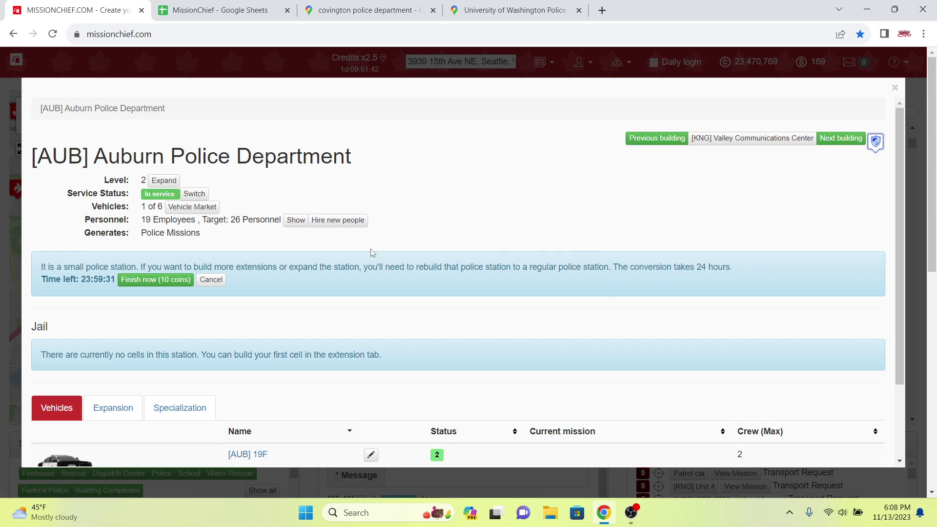
# Buy a SWAT Armoured Vehicle for the Auburn Police Department for 10,000 credits
pyautogui.click(210, 208)
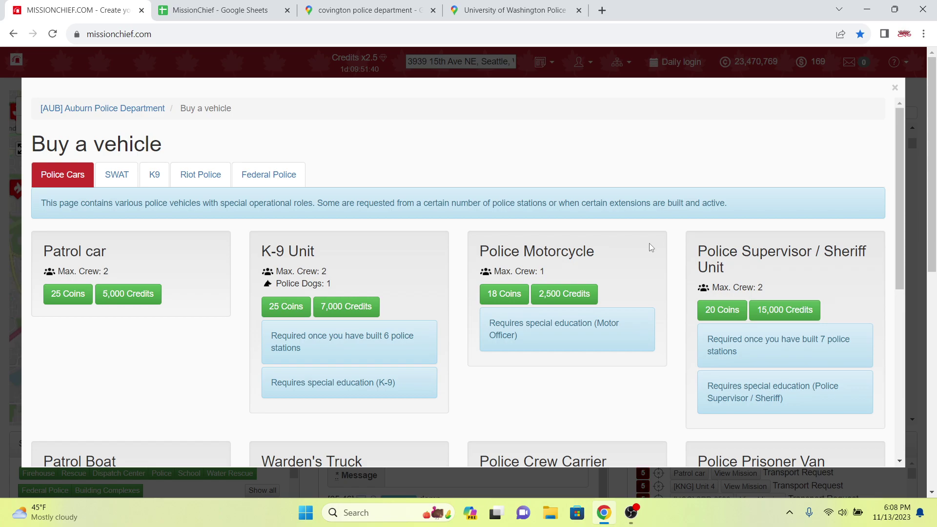
pyautogui.scroll(-6, 649, 244)
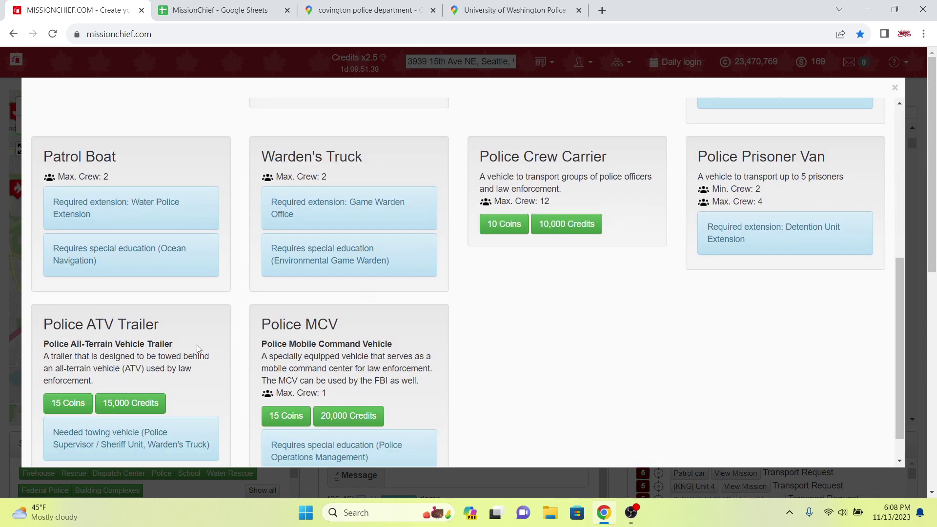
pyautogui.scroll(7, 221, 341)
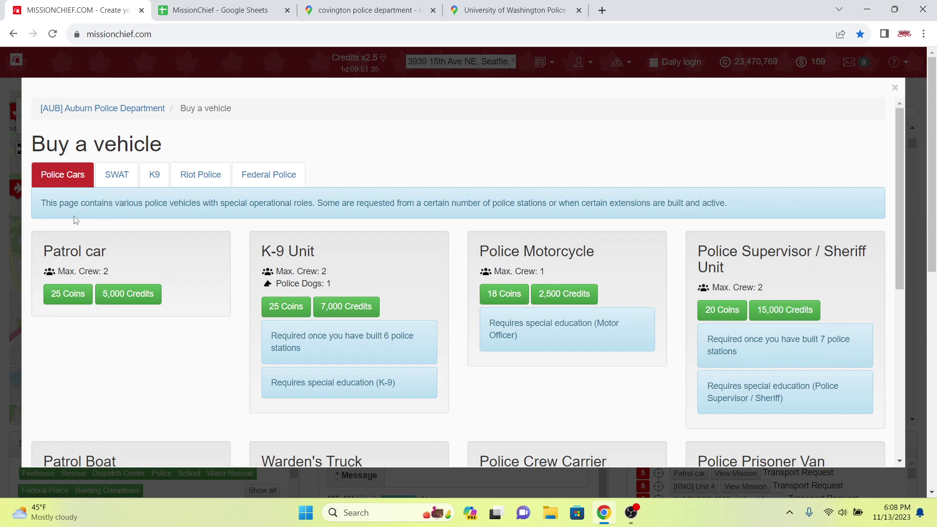
pyautogui.click(126, 166)
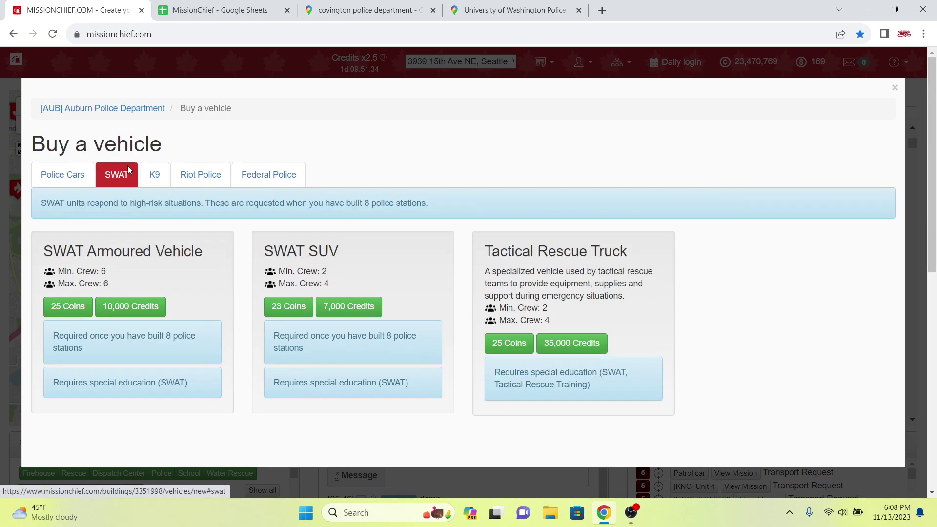
pyautogui.click(148, 306)
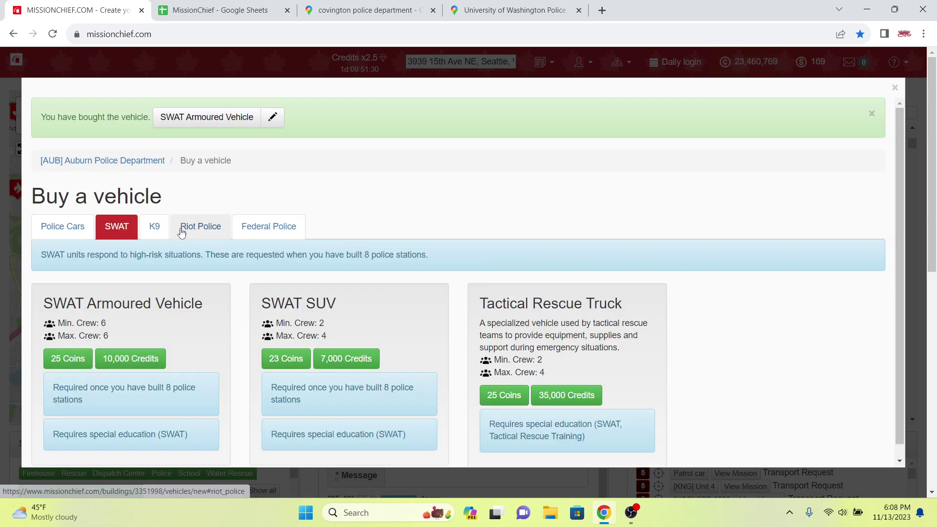
# Buy a Riot Police Van for 10,000 credits and a patrol car for 5,000 credits for the Auburn station
pyautogui.click(190, 229)
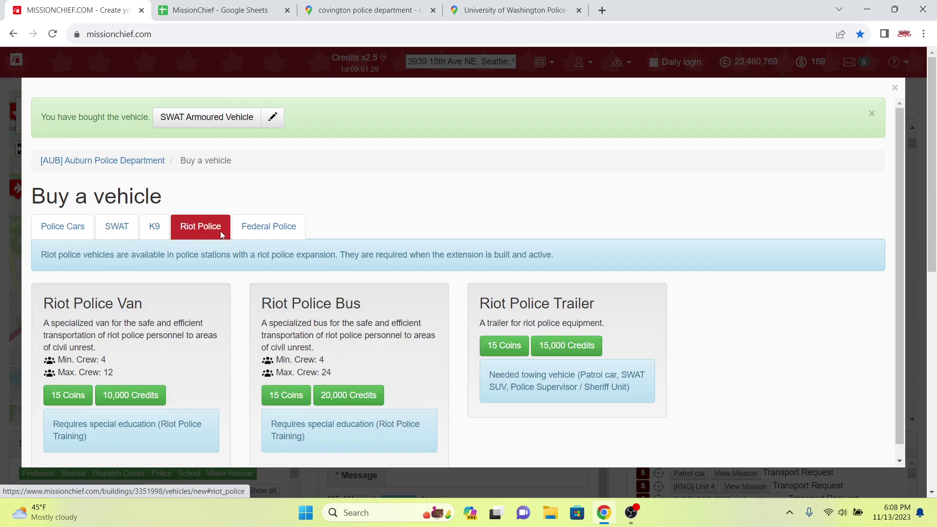
pyautogui.scroll(-1, 358, 257)
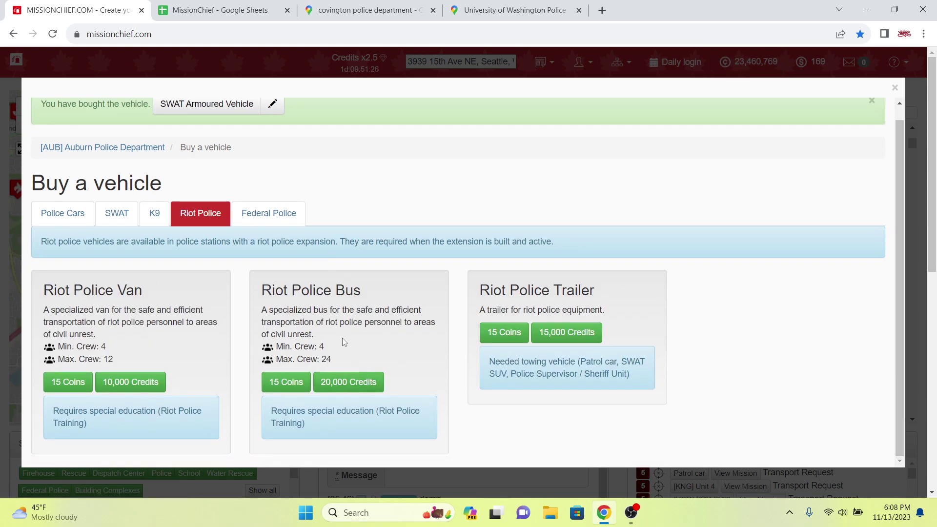
pyautogui.click(163, 378)
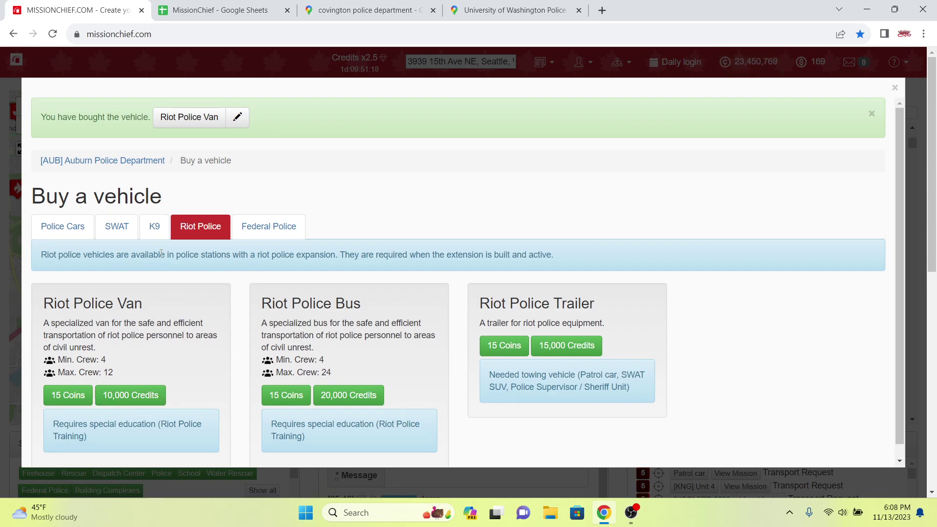
pyautogui.click(73, 228)
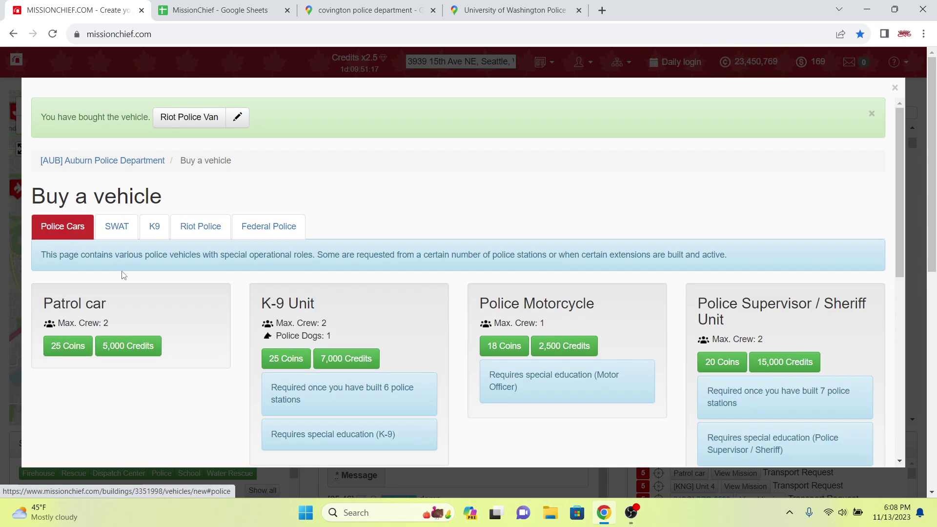
pyautogui.click(133, 345)
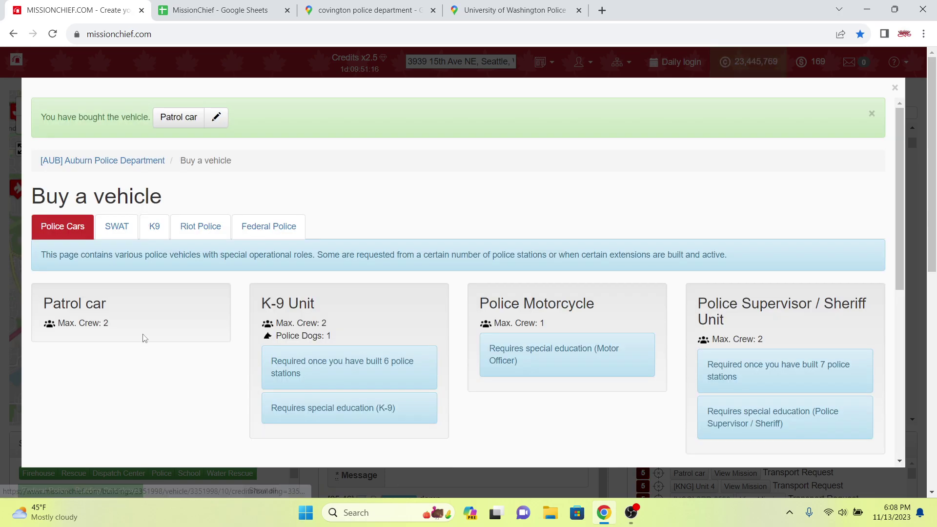
# Expand the Auburn Police Department directly to level 5 for 300,000 credits
pyautogui.click(109, 160)
pyautogui.scroll(-1, 202, 143)
pyautogui.click(202, 145)
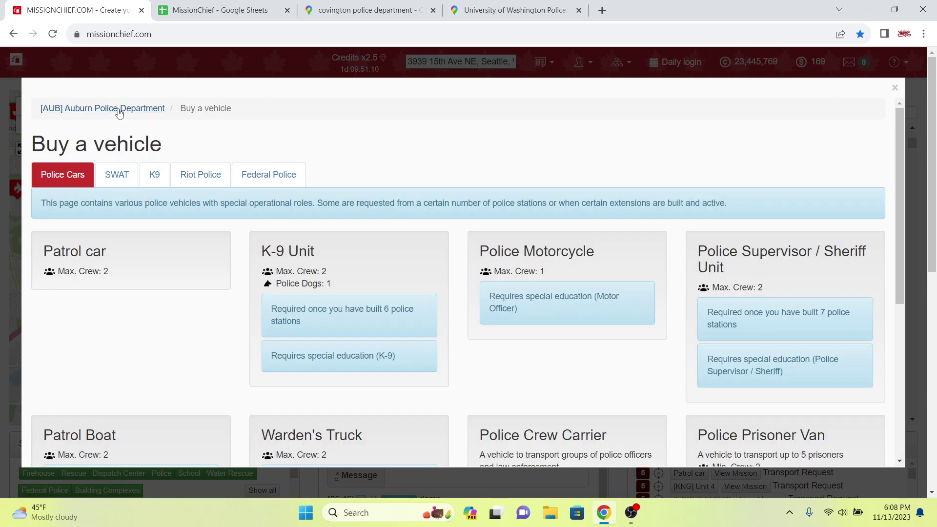
pyautogui.click(119, 110)
pyautogui.click(163, 179)
pyautogui.click(58, 319)
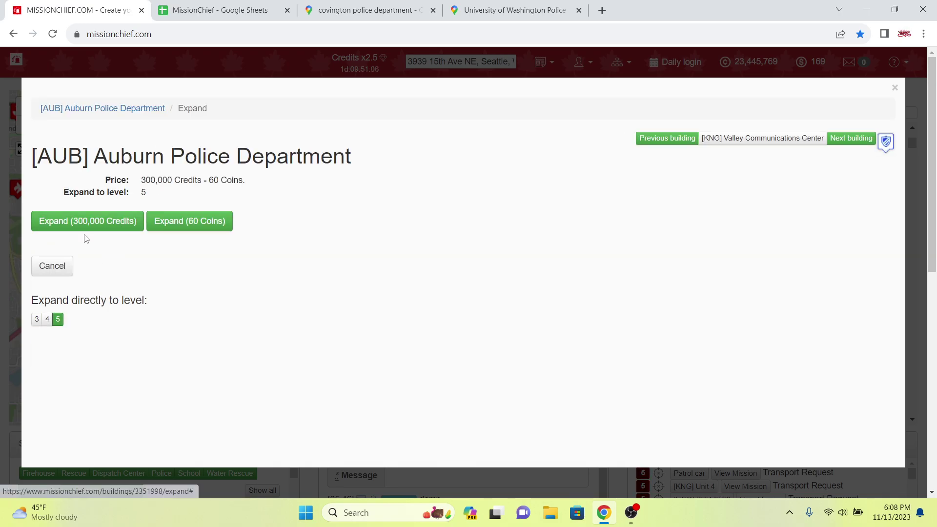
pyautogui.click(87, 230)
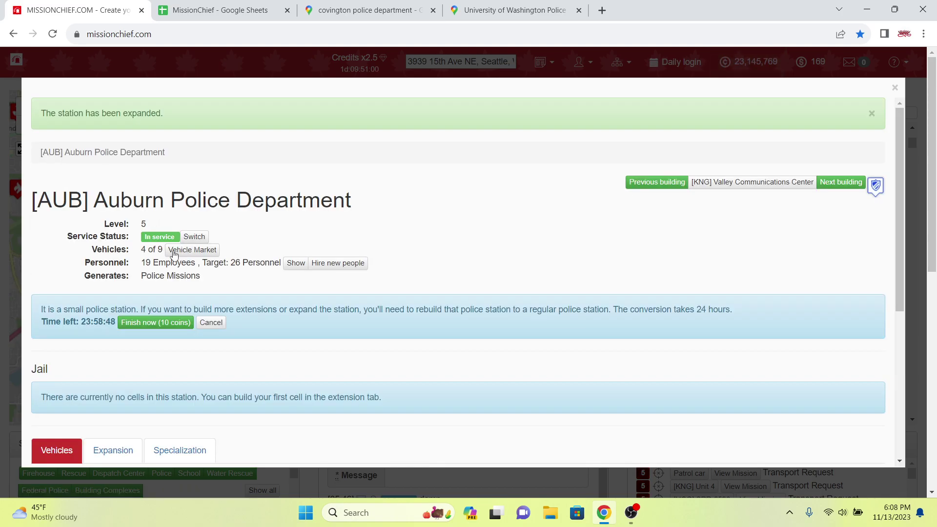
# Buy three more patrol cars for the Auburn Police Department at 5,000 credits each
pyautogui.scroll(-5, 171, 252)
pyautogui.scroll(5, 175, 243)
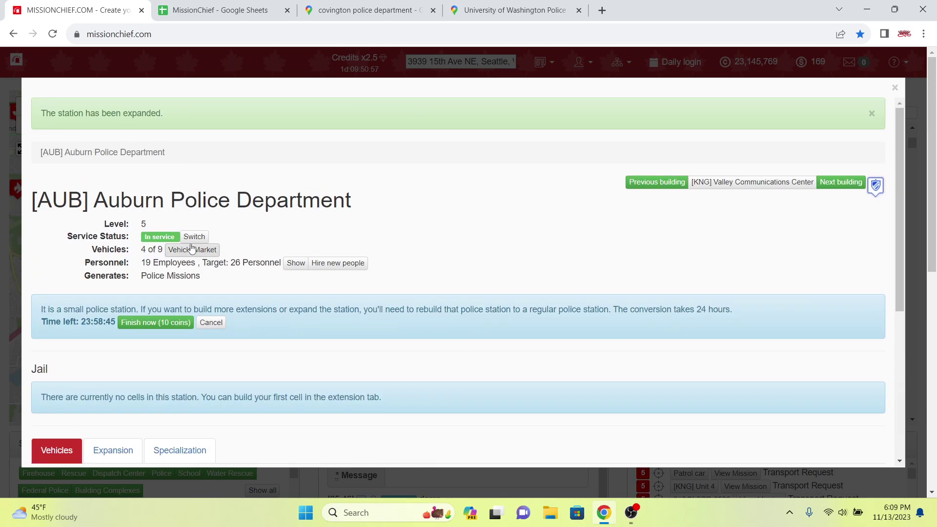
pyautogui.click(191, 249)
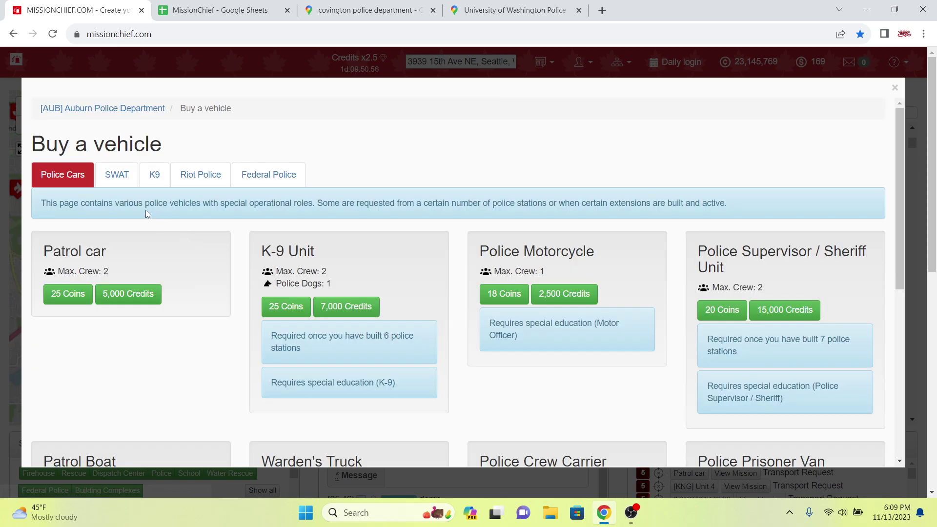
pyautogui.click(139, 298)
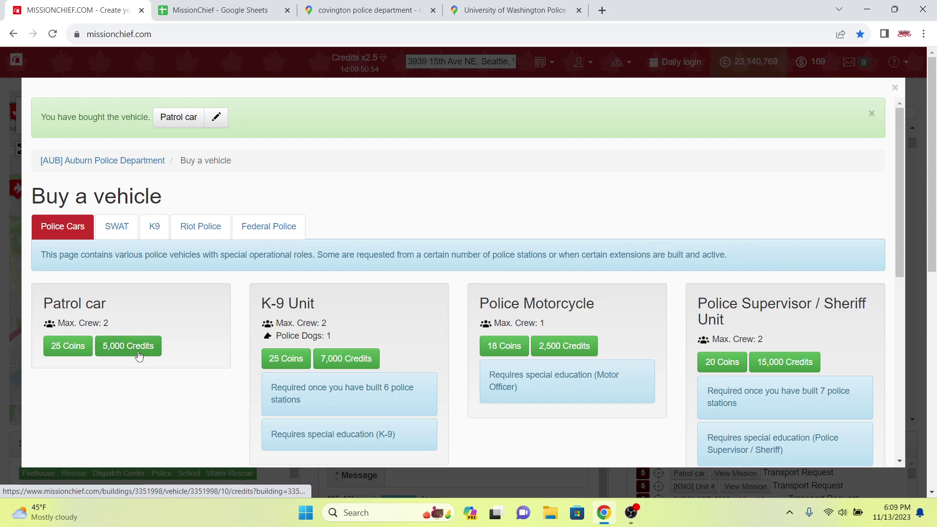
pyautogui.click(139, 349)
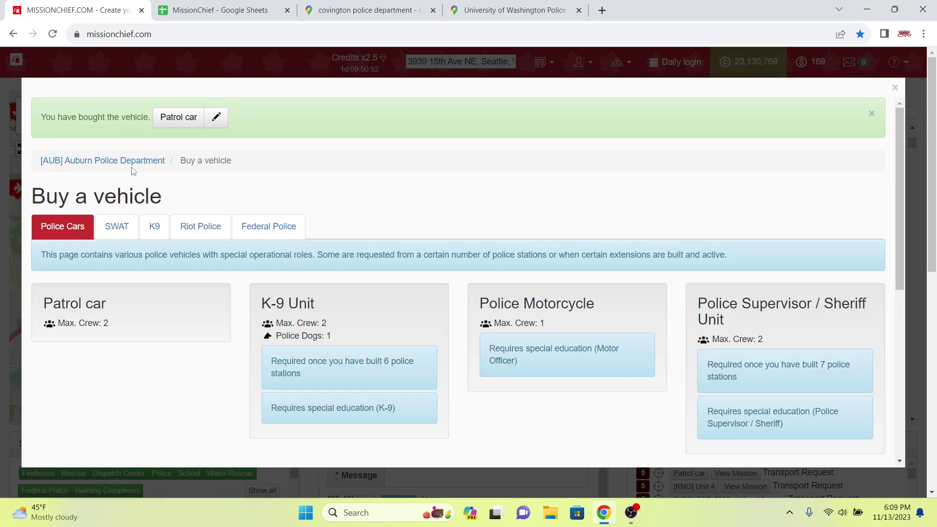
# Review the Auburn station's vehicle list and slots, plus the police vehicles offered in its vehicle market
pyautogui.scroll(-5, 242, 225)
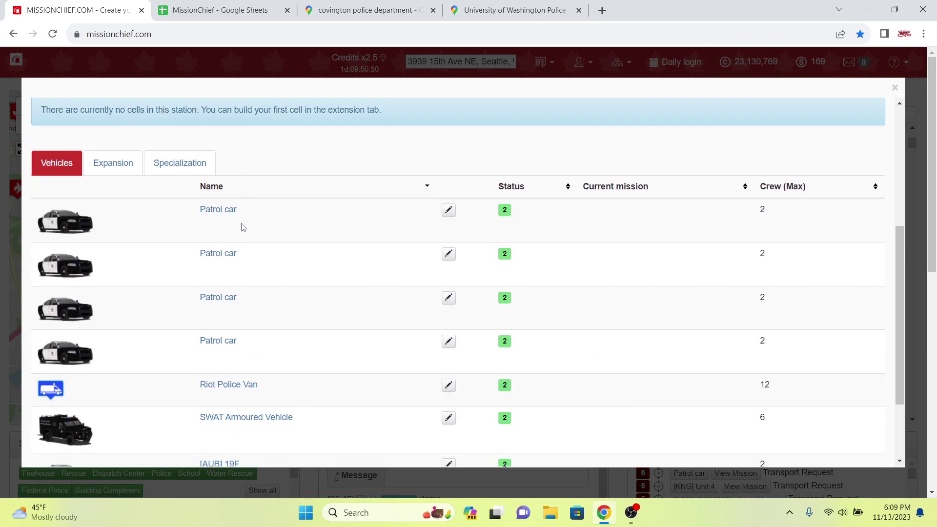
pyautogui.scroll(-2, 242, 225)
pyautogui.scroll(10, 235, 224)
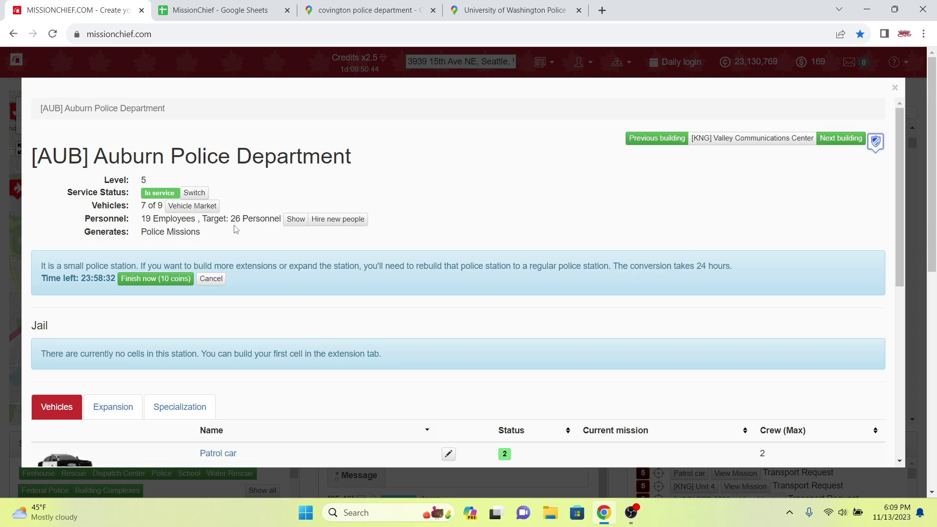
pyautogui.click(162, 207)
pyautogui.scroll(-7, 236, 257)
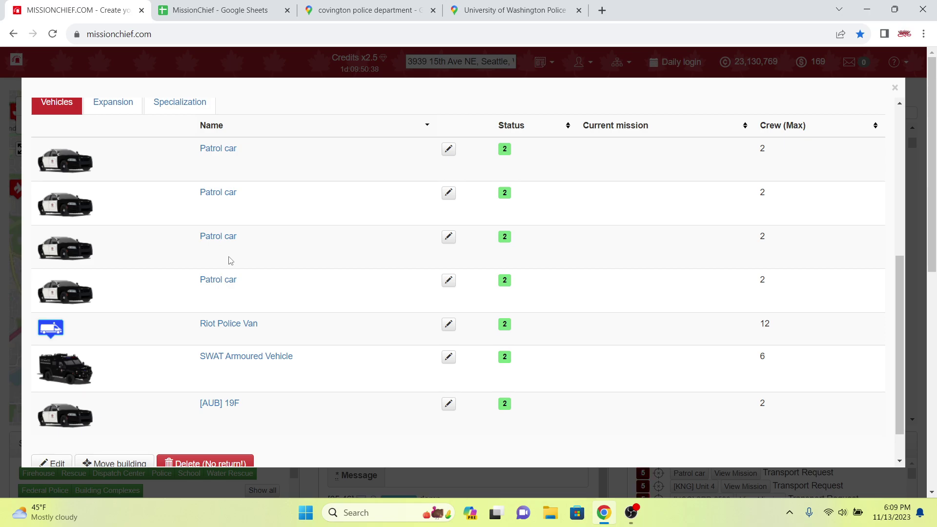
pyautogui.scroll(5, 232, 258)
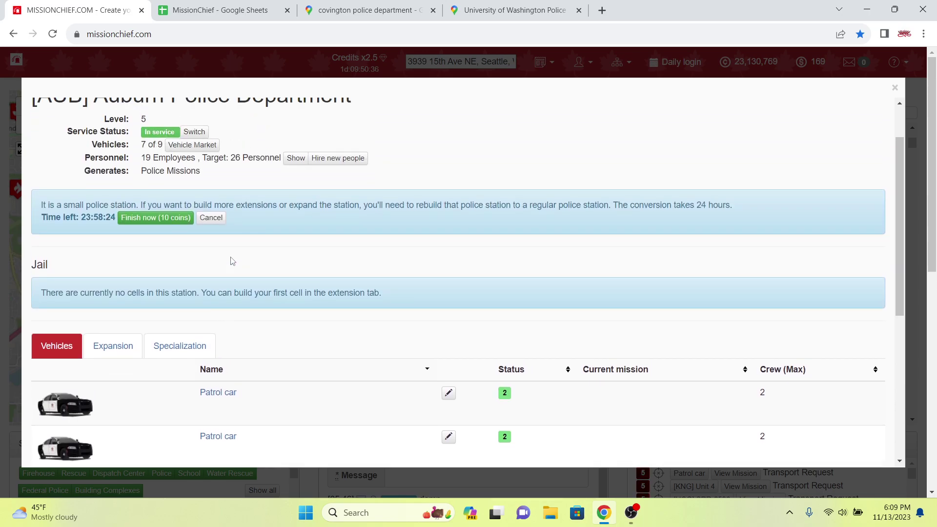
pyautogui.scroll(3, 232, 261)
pyautogui.click(189, 212)
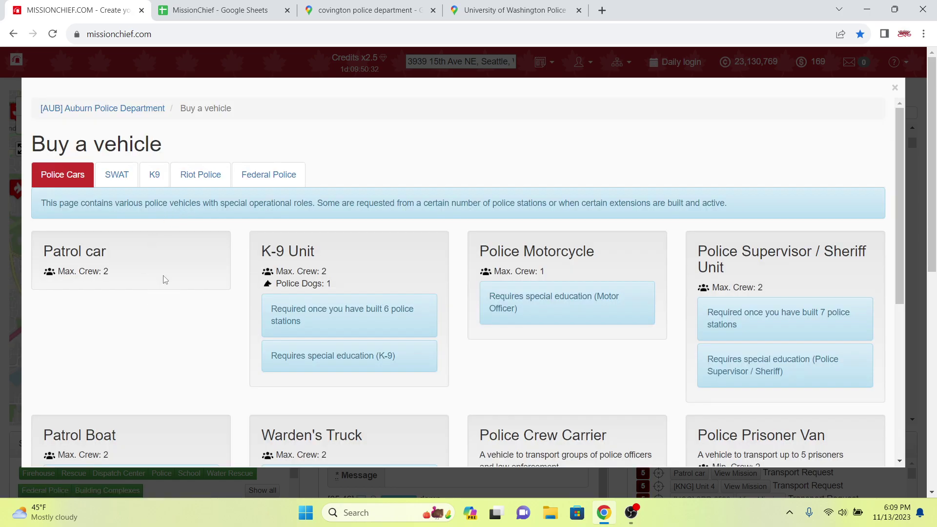
pyautogui.moveTo(190, 207); pyautogui.dragTo(491, 205)
pyautogui.click(490, 215)
pyautogui.scroll(-5, 309, 218)
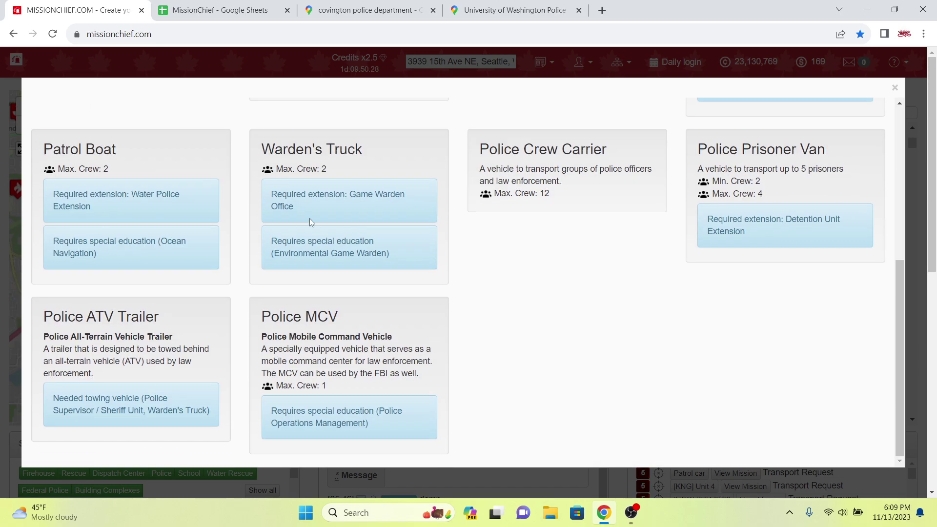
pyautogui.scroll(5, 310, 222)
pyautogui.scroll(1, 128, 229)
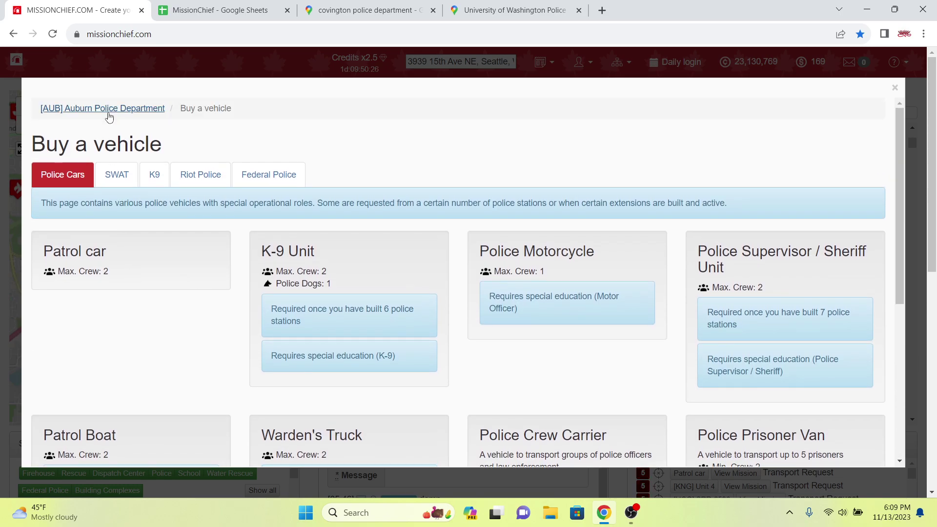
# Examine Auburn's staff list, personnel target and the names of the vehicles stationed there
pyautogui.click(109, 110)
pyautogui.scroll(-2, 298, 177)
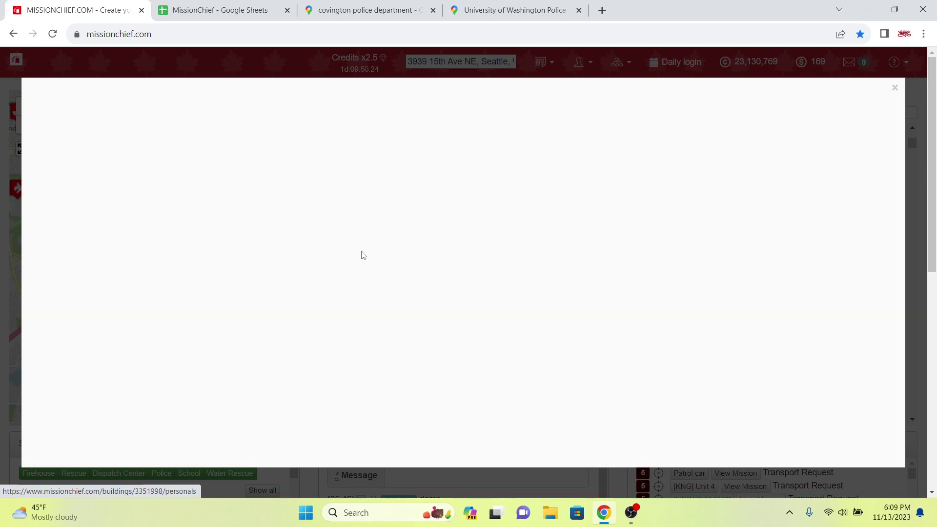
pyautogui.scroll(-8, 385, 283)
pyautogui.scroll(10, 309, 247)
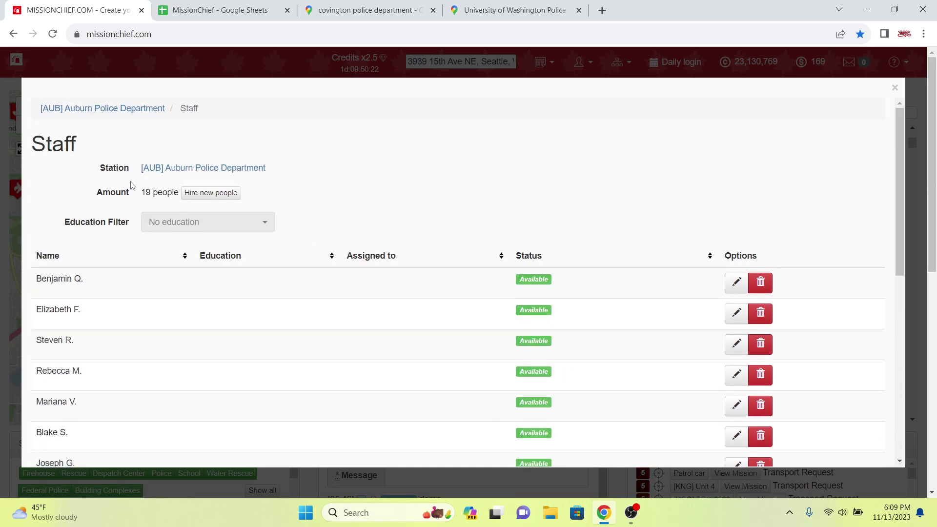
pyautogui.click(102, 108)
pyautogui.scroll(-3, 181, 201)
pyautogui.scroll(2, 180, 200)
pyautogui.scroll(-1, 171, 187)
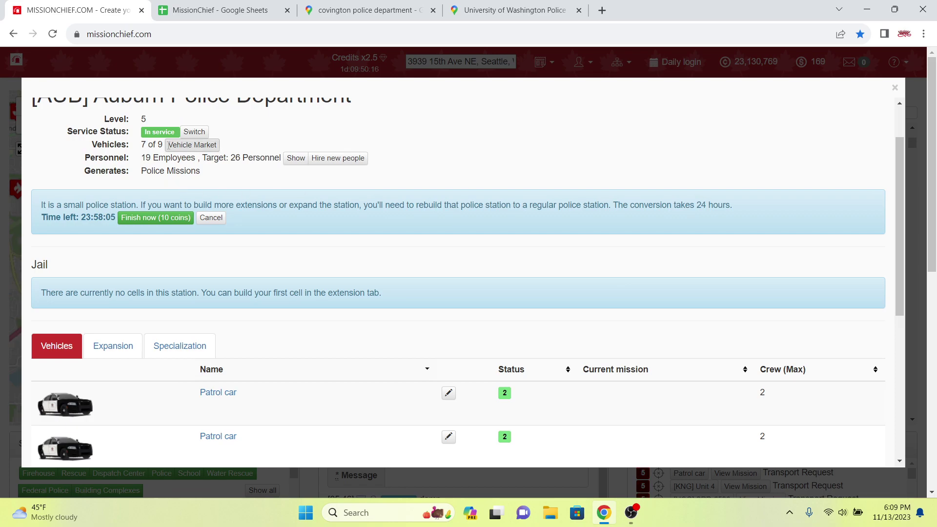
pyautogui.scroll(-3, 156, 190)
pyautogui.scroll(3, 174, 204)
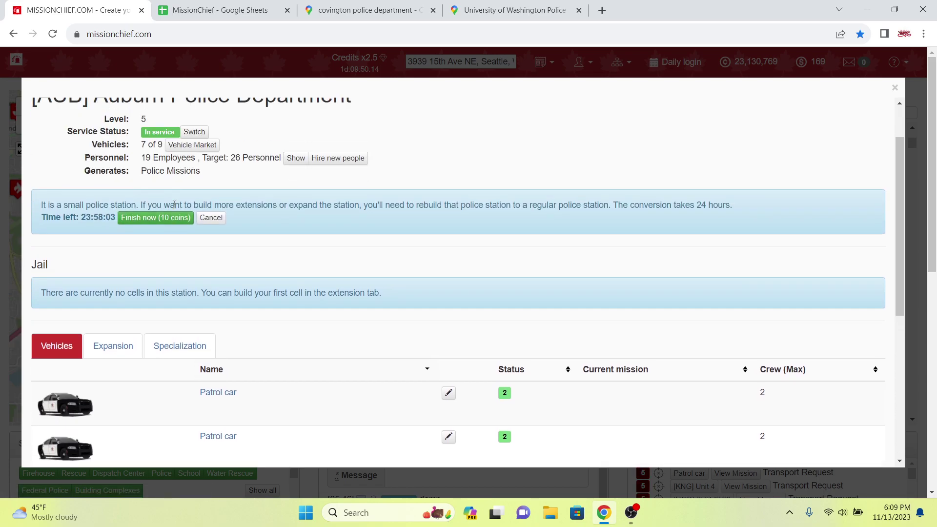
pyautogui.scroll(-7, 213, 258)
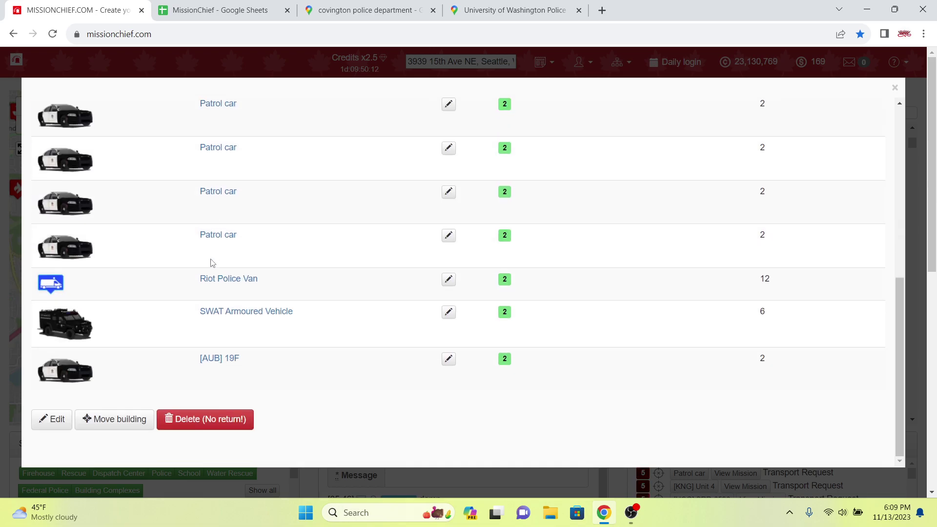
pyautogui.scroll(5, 214, 263)
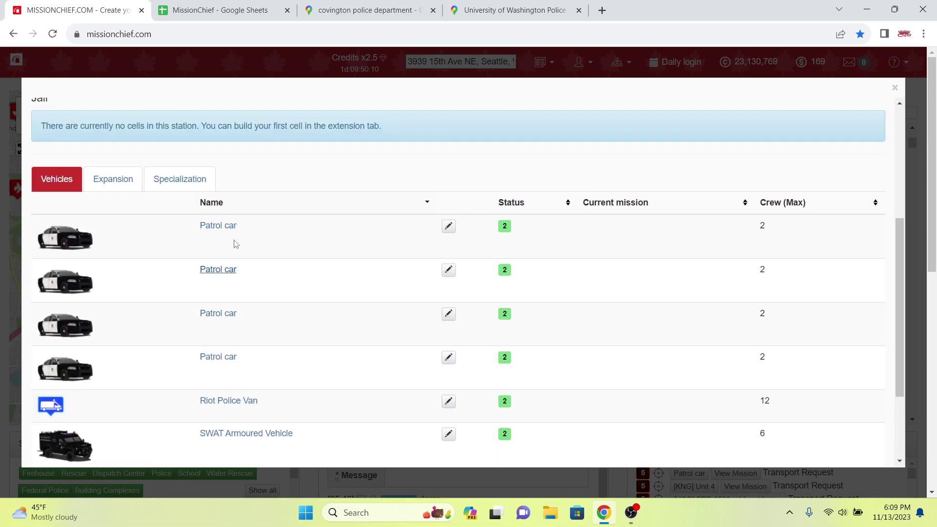
# Rename one Auburn patrol car to [AUB] 92A, following the call signs listed in the spreadsheet, and save it
pyautogui.click(206, 4)
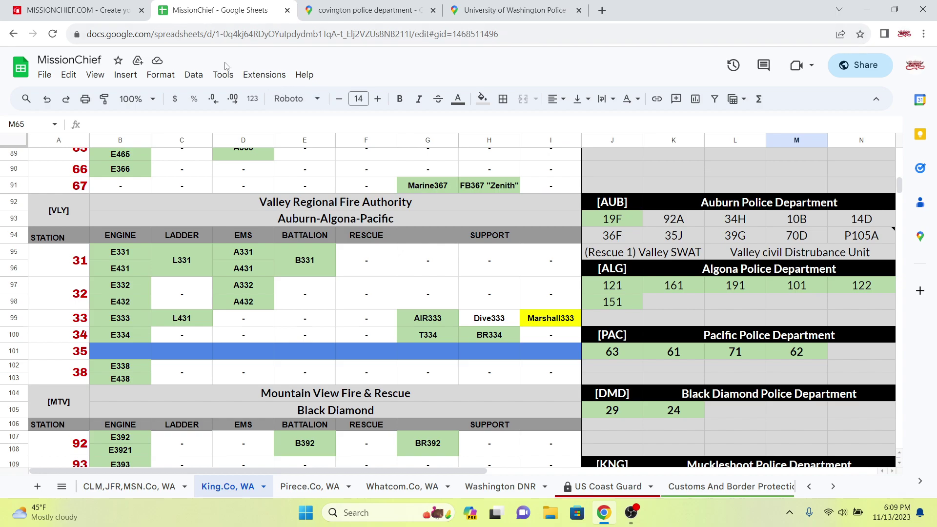
pyautogui.click(126, 14)
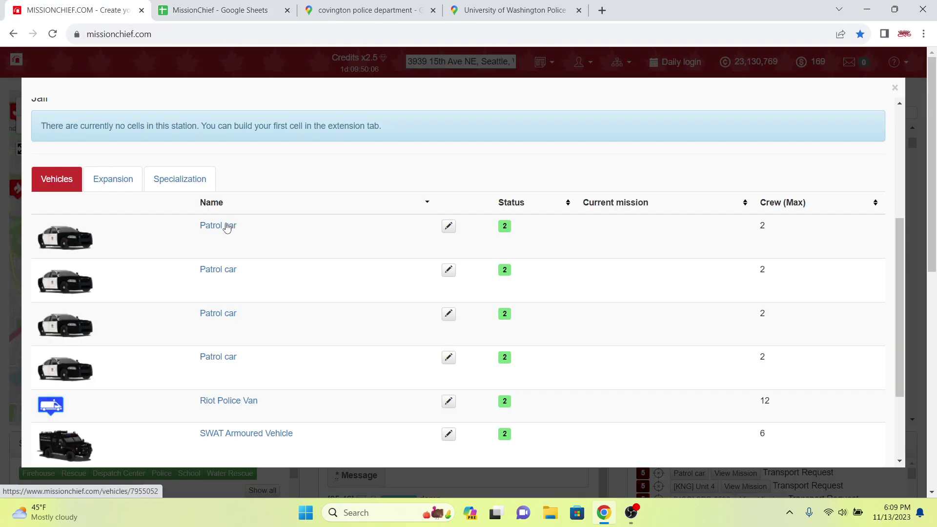
pyautogui.scroll(-3, 200, 229)
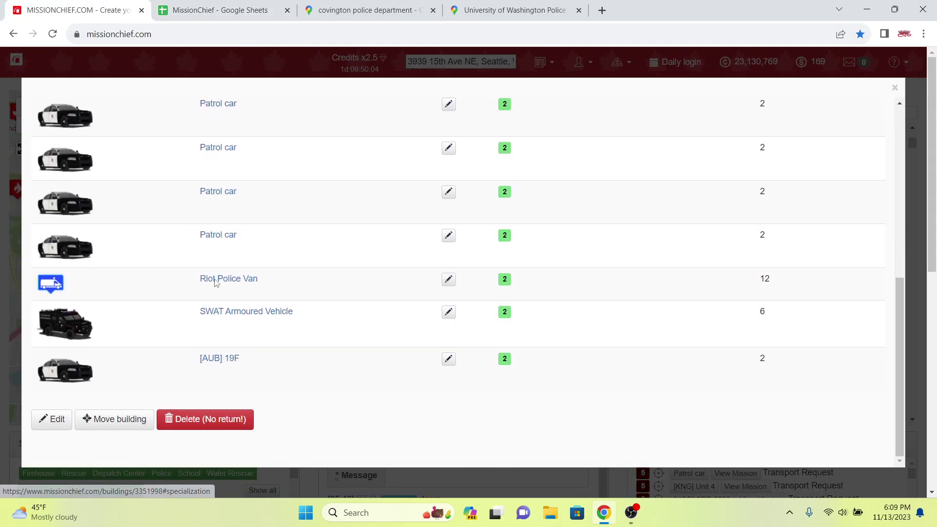
pyautogui.moveTo(199, 358); pyautogui.dragTo(221, 357)
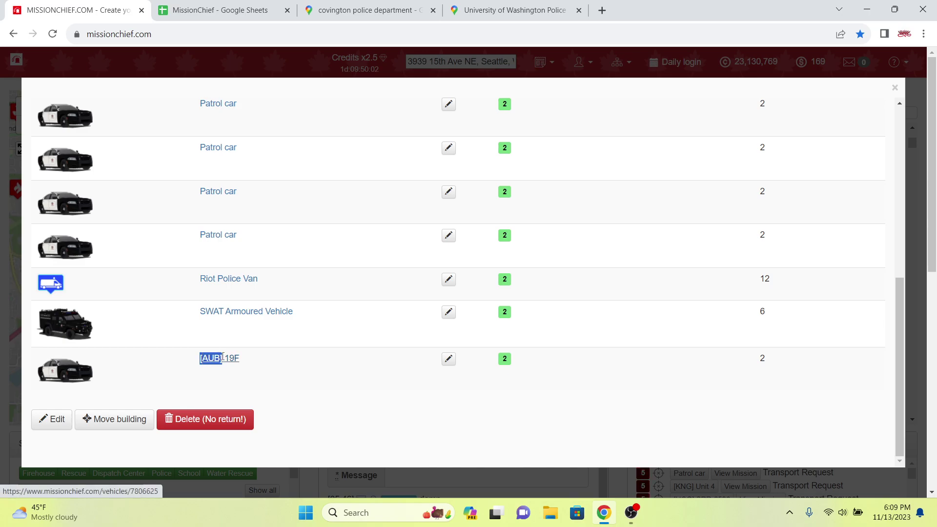
pyautogui.click(218, 236)
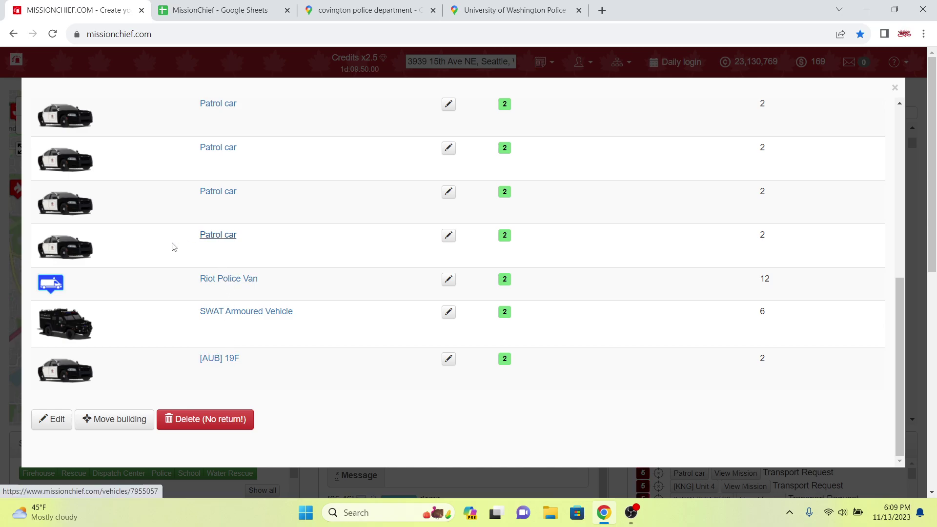
pyautogui.click(66, 311)
pyautogui.tripleClick(280, 211)
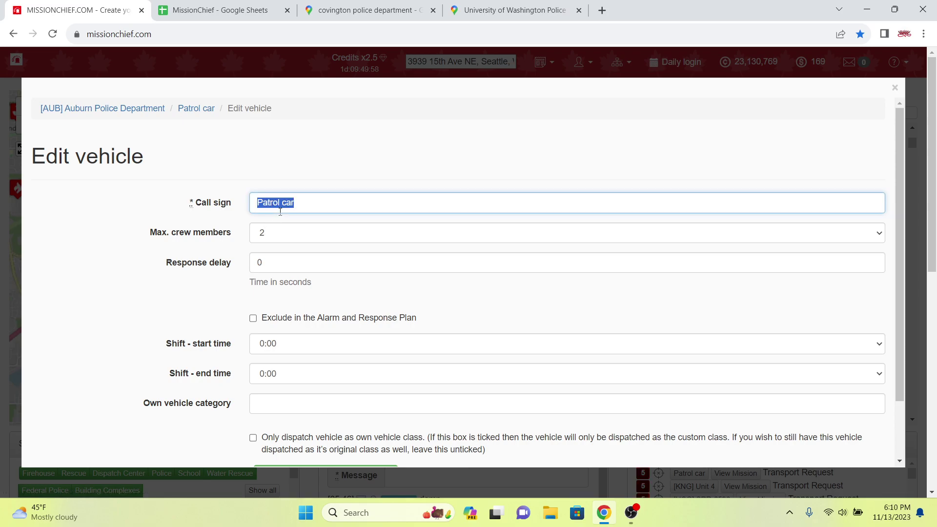
pyautogui.write('[AUB]')
pyautogui.click(219, 9)
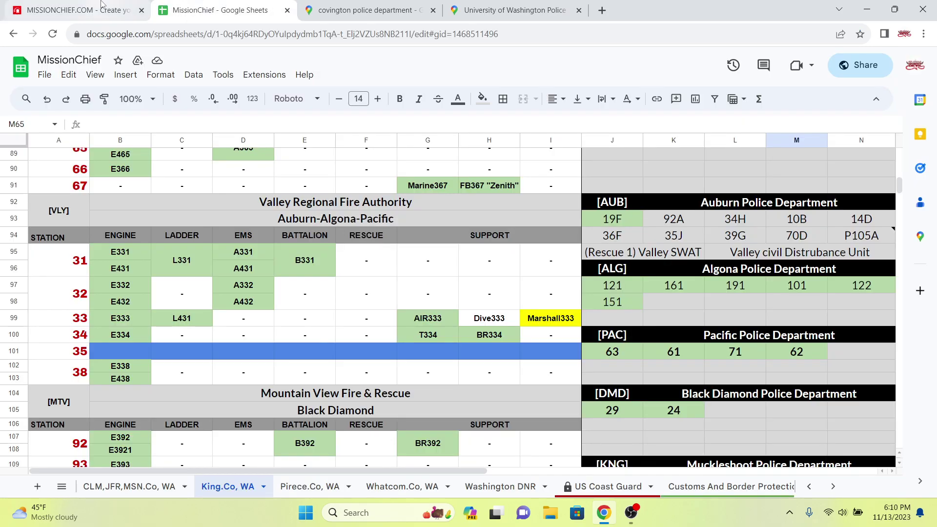
pyautogui.click(102, 6)
pyautogui.write('92A')
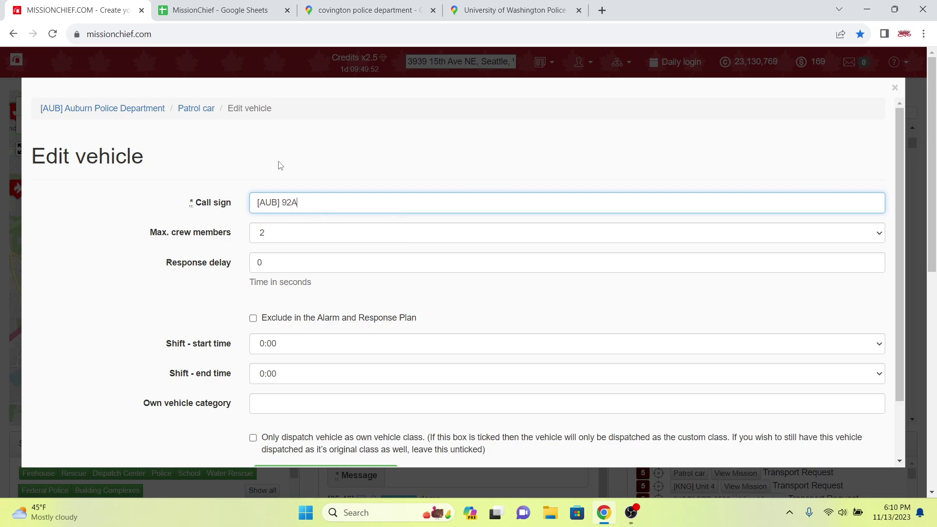
pyautogui.press('Return')
# Set the next unnamed Auburn patrol car's call sign to [AUB] 34H from the spreadsheet and save it
pyautogui.click(117, 153)
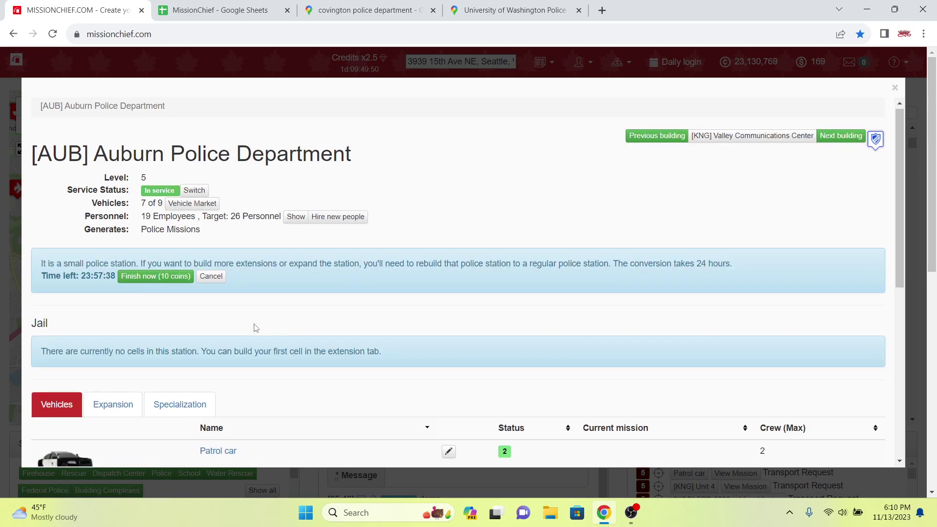
pyautogui.scroll(-4, 224, 280)
pyautogui.click(222, 273)
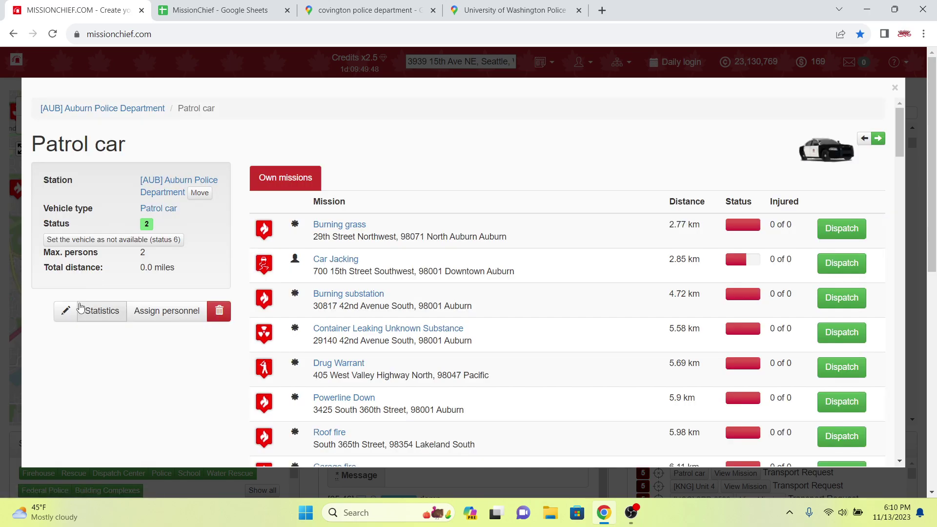
pyautogui.click(69, 310)
pyautogui.click(280, 203)
pyautogui.hotkey('ctrl', 'a')
pyautogui.write('[AUB')
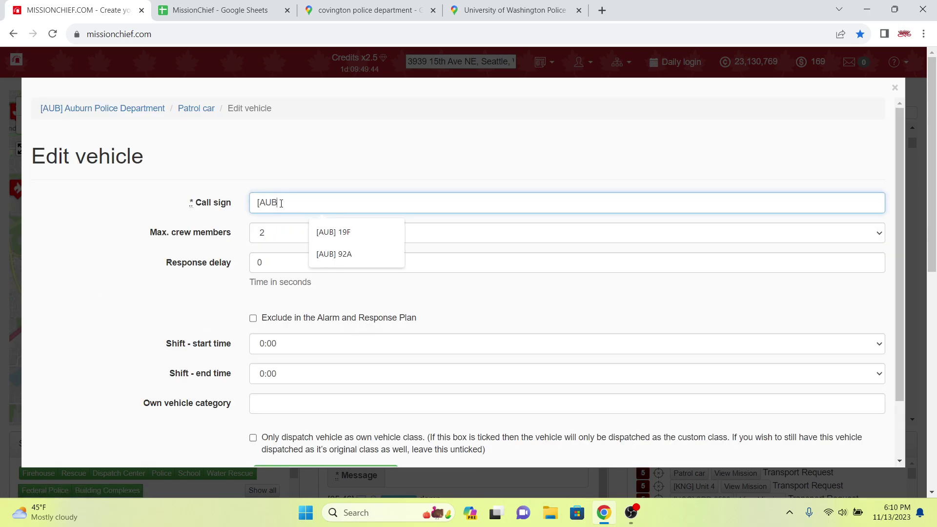
pyautogui.click(263, 9)
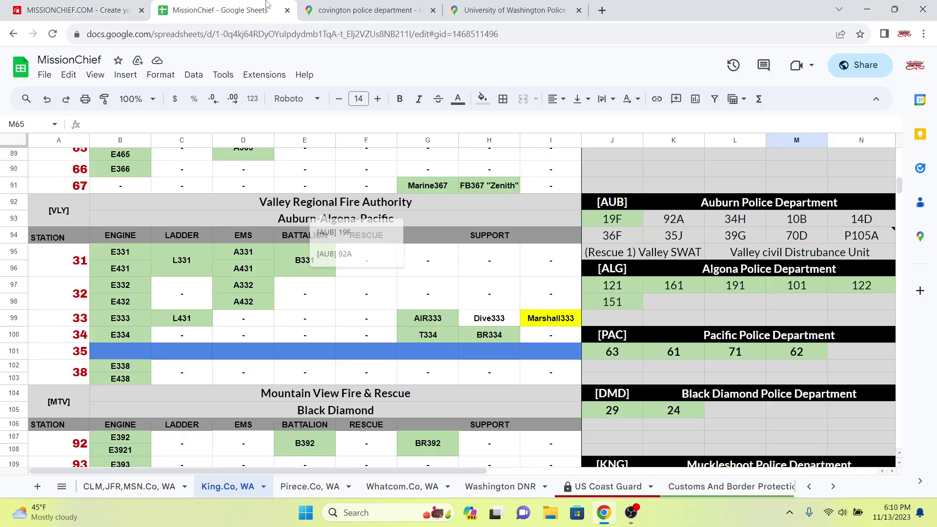
pyautogui.click(88, 7)
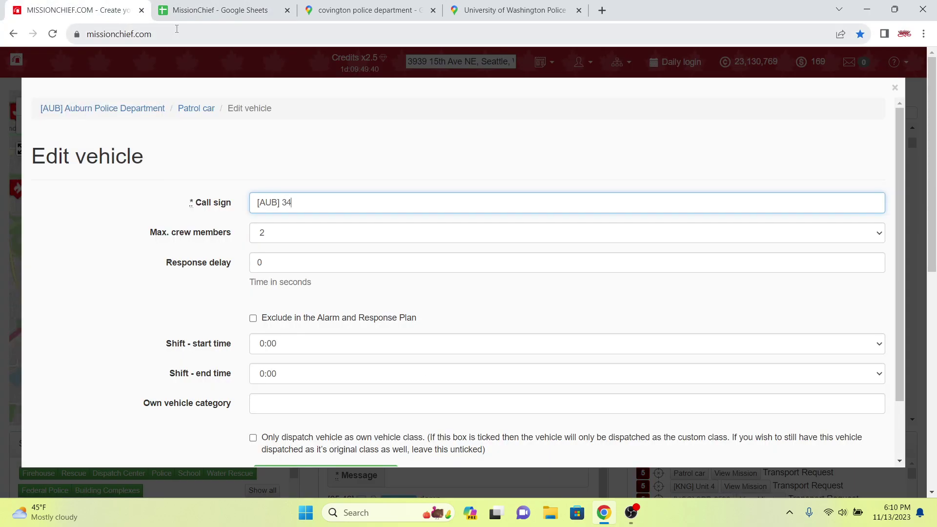
pyautogui.press('Return')
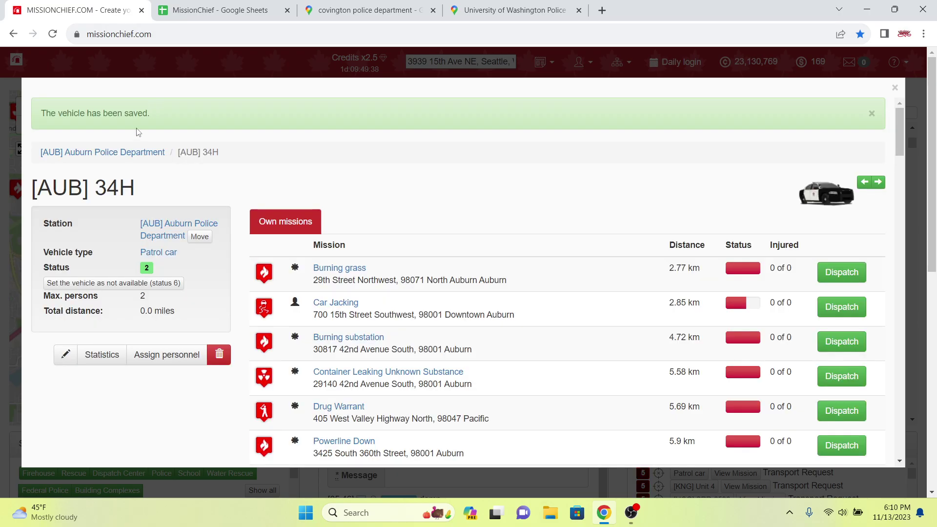
# Set the next unnamed Auburn patrol car's call sign to [AUB] 10B from the spreadsheet and save it
pyautogui.click(156, 168)
pyautogui.scroll(-5, 174, 328)
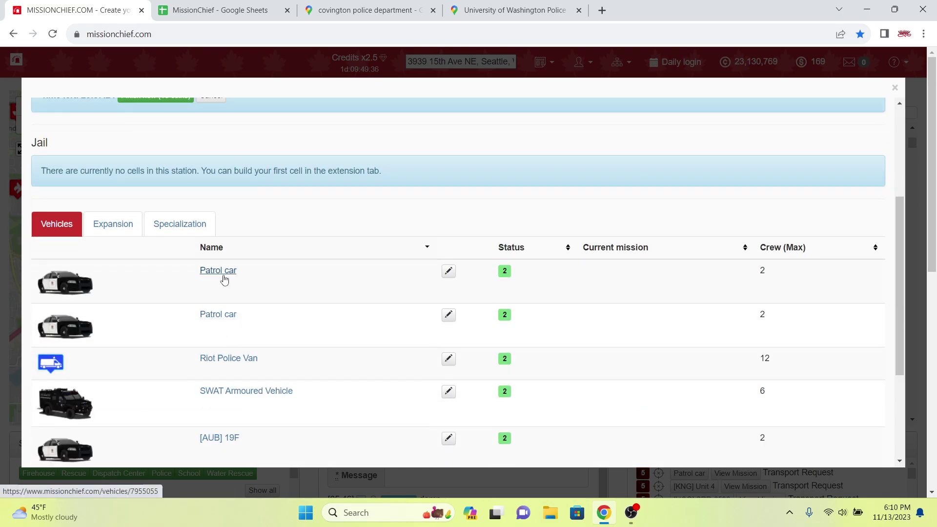
pyautogui.click(226, 278)
pyautogui.doubleClick(256, 203)
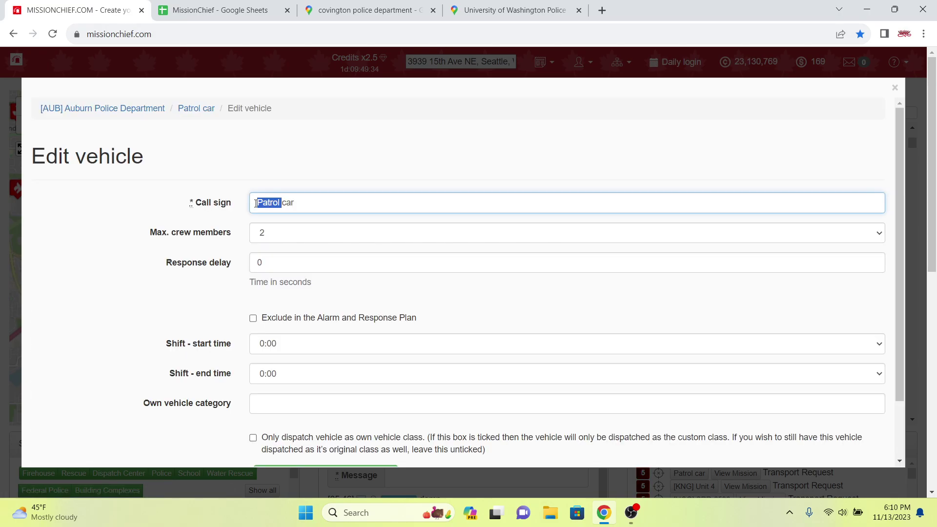
pyautogui.write('[AUB')
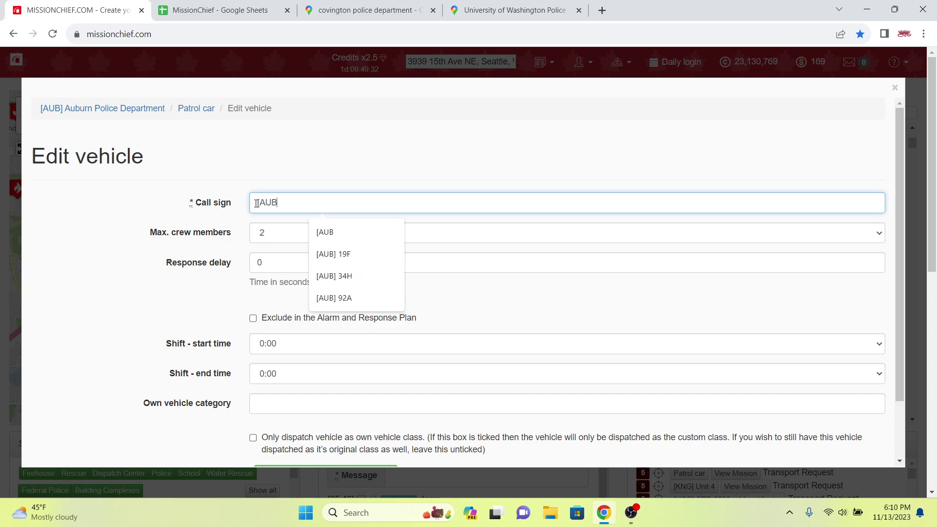
pyautogui.write(']')
pyautogui.click(219, 10)
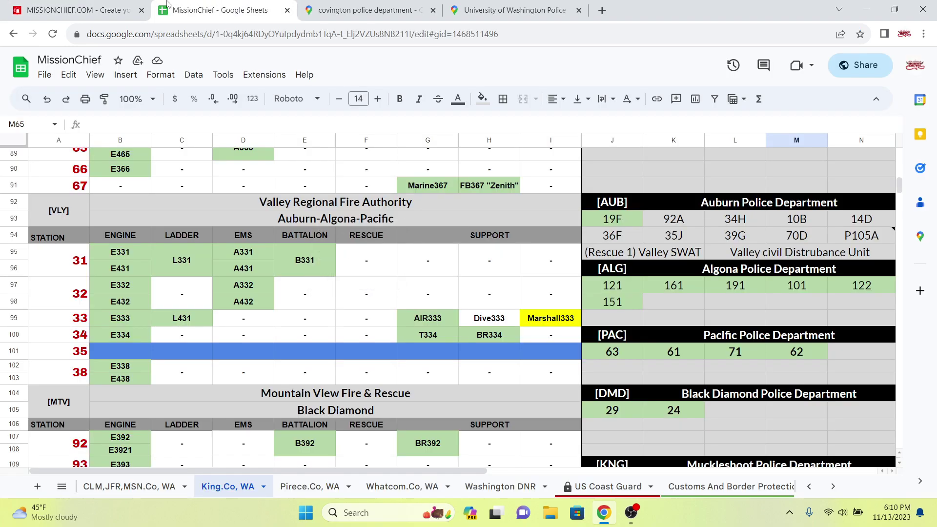
pyautogui.click(143, 5)
pyautogui.write('10B')
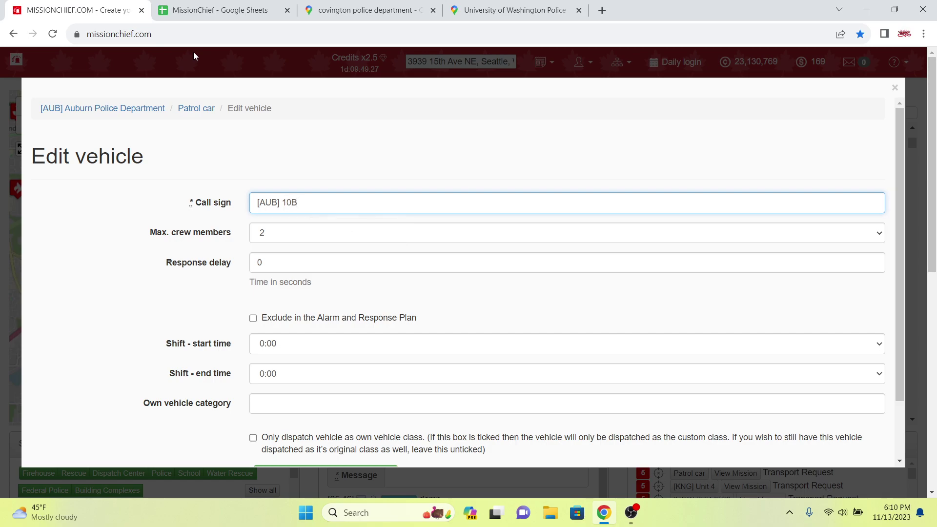
pyautogui.press('Return')
# Rename the last unnamed Auburn patrol car to [AUB] 14D, following the spreadsheet's call sign list, and save it
pyautogui.click(161, 11)
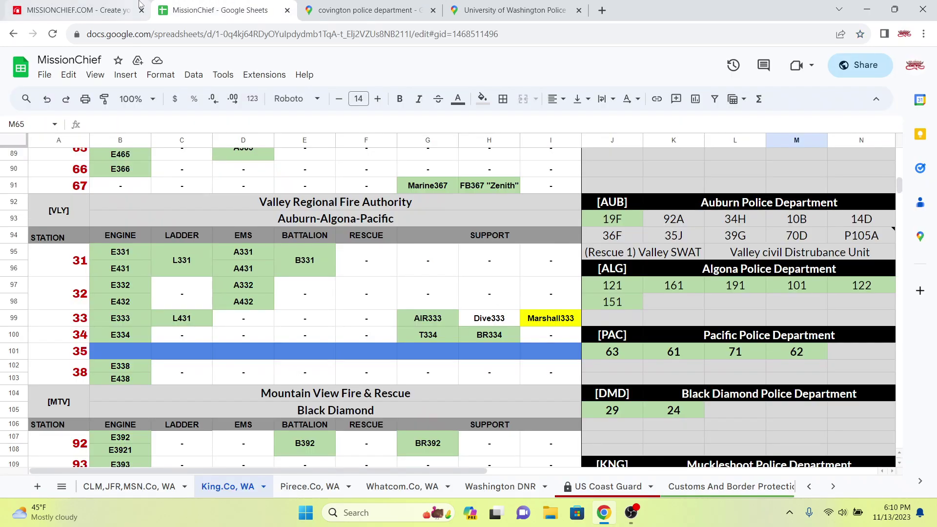
pyautogui.click(130, 5)
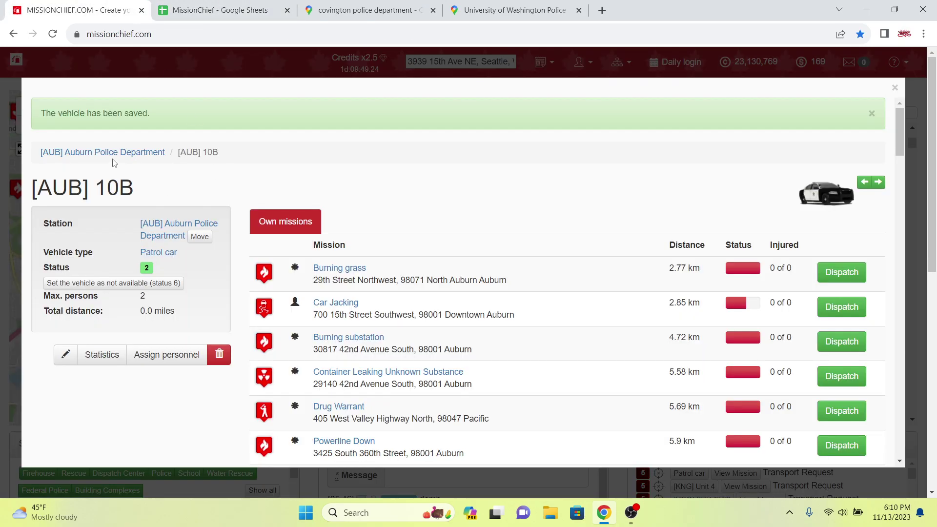
pyautogui.click(141, 153)
pyautogui.click(166, 10)
pyautogui.click(117, 5)
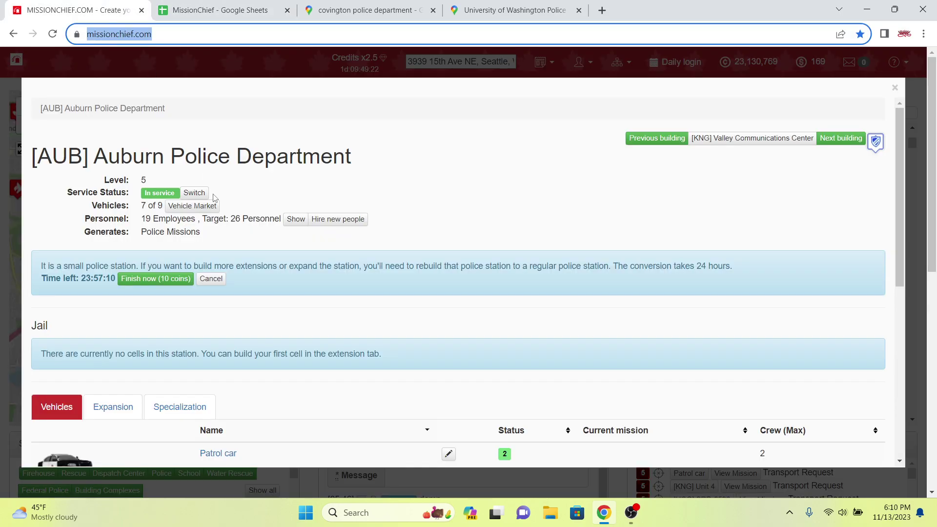
pyautogui.scroll(-3, 217, 277)
pyautogui.click(218, 276)
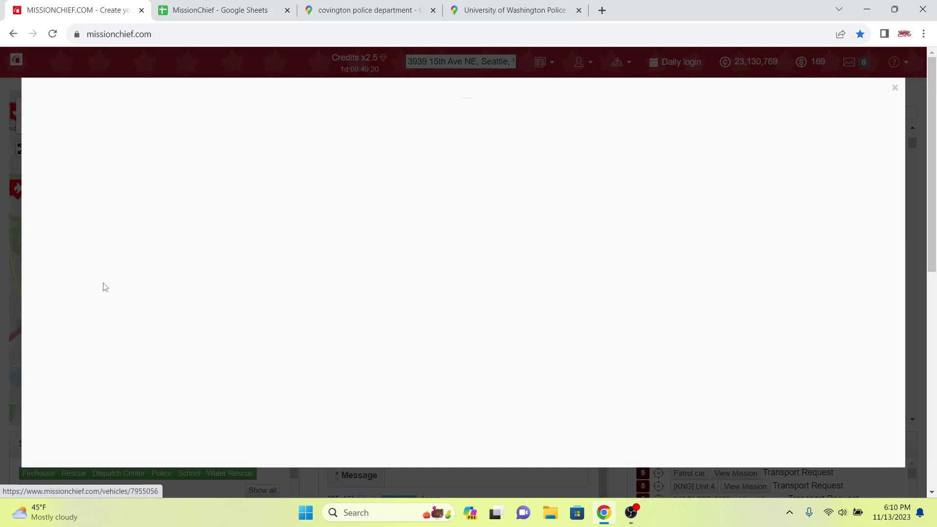
pyautogui.click(66, 310)
pyautogui.tripleClick(258, 205)
pyautogui.write('[AUB]')
pyautogui.click(190, 10)
pyautogui.click(146, 14)
pyautogui.write('11')
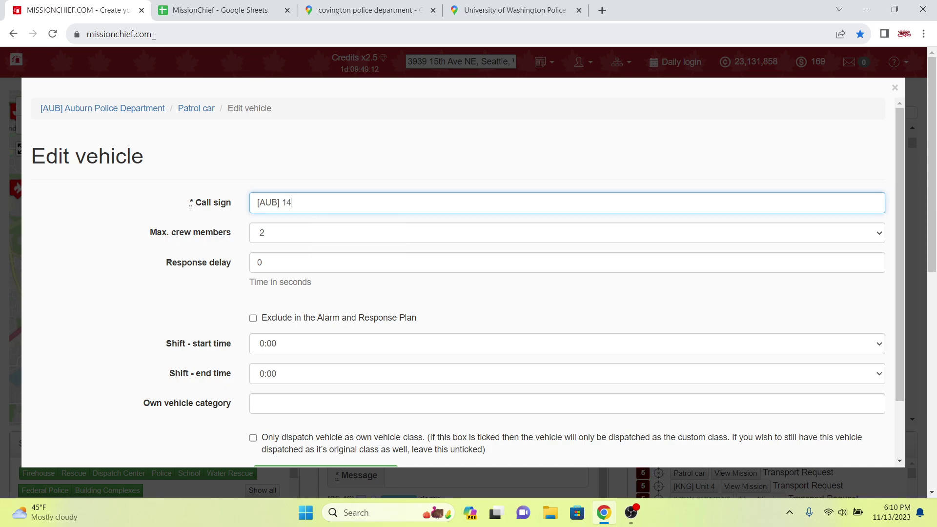
pyautogui.press('Return')
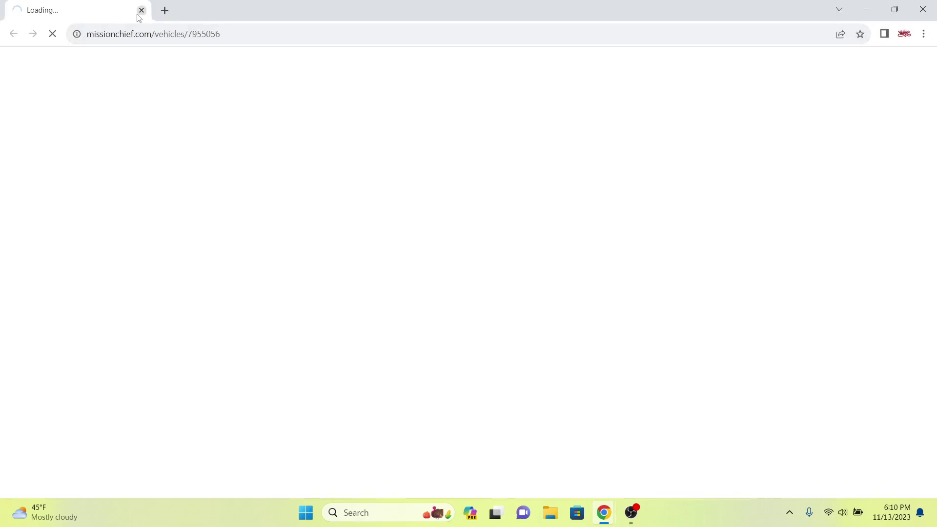
pyautogui.click(139, 15)
pyautogui.press('Return')
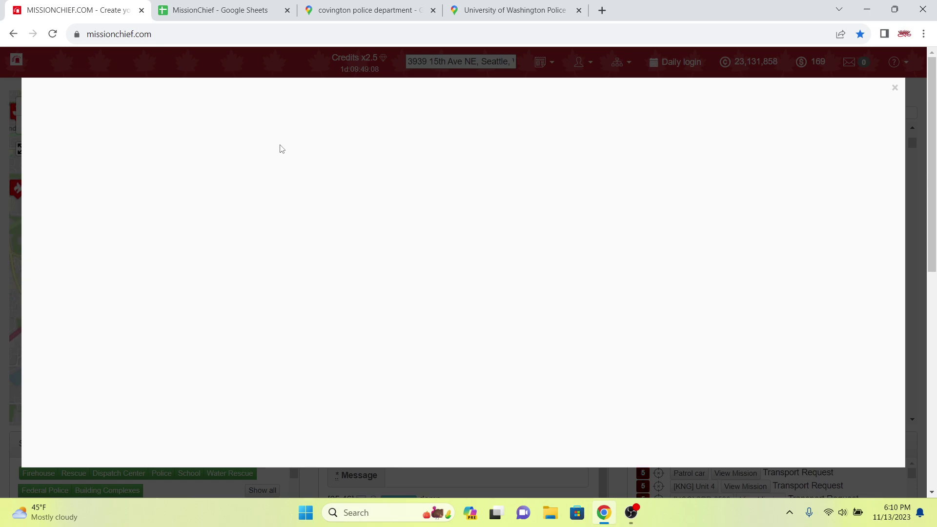
# Fill the Auburn cells 92A, 34H, 10B and 14D in the spreadsheet with light green
pyautogui.click(259, 5)
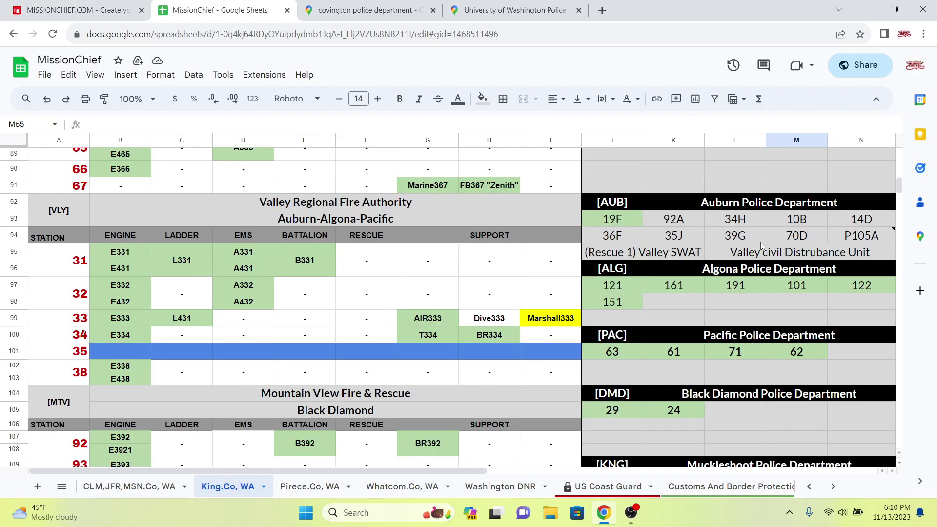
pyautogui.moveTo(854, 220); pyautogui.dragTo(675, 218)
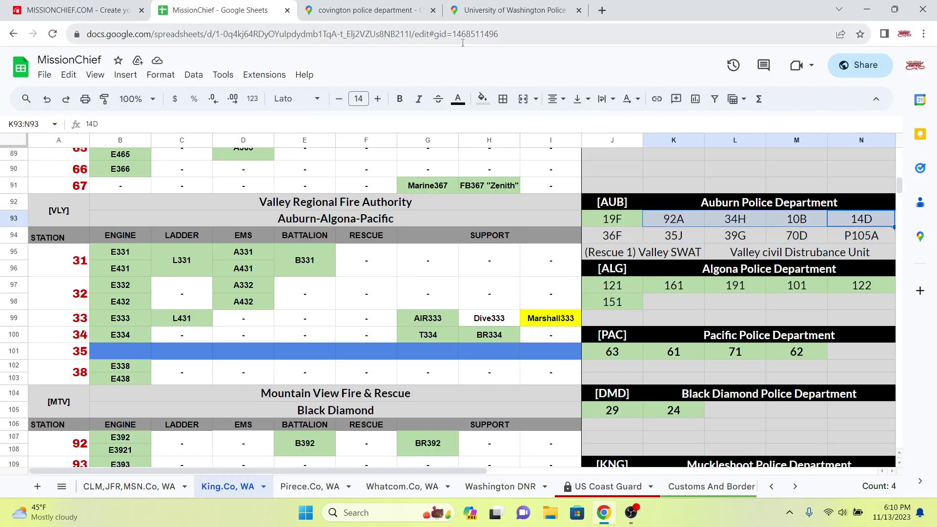
pyautogui.click(482, 99)
pyautogui.click(535, 174)
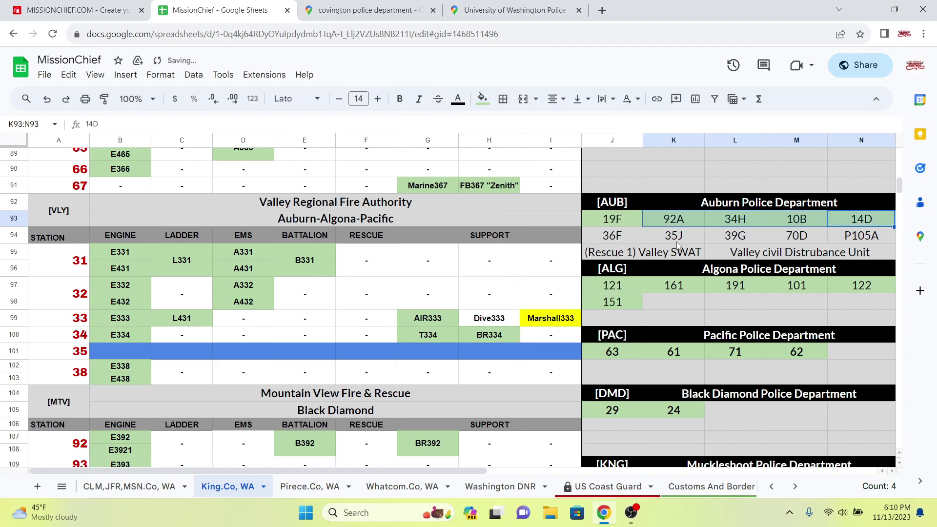
pyautogui.click(678, 223)
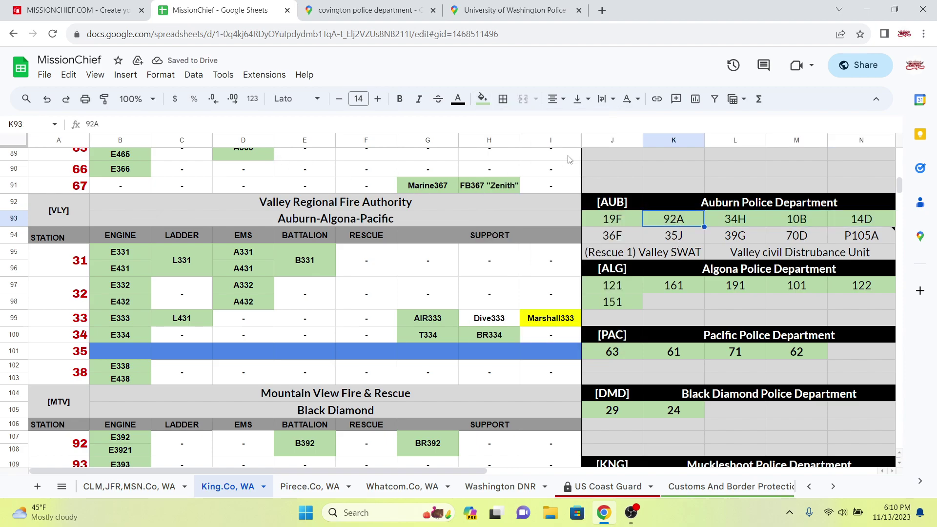
# Copy the Valley civil Distrubance Unit name from the spreadsheet into the call sign of Auburn's Riot Police Van
pyautogui.click(773, 249)
pyautogui.doubleClick(774, 248)
pyautogui.hotkey('ctrl', 'c')
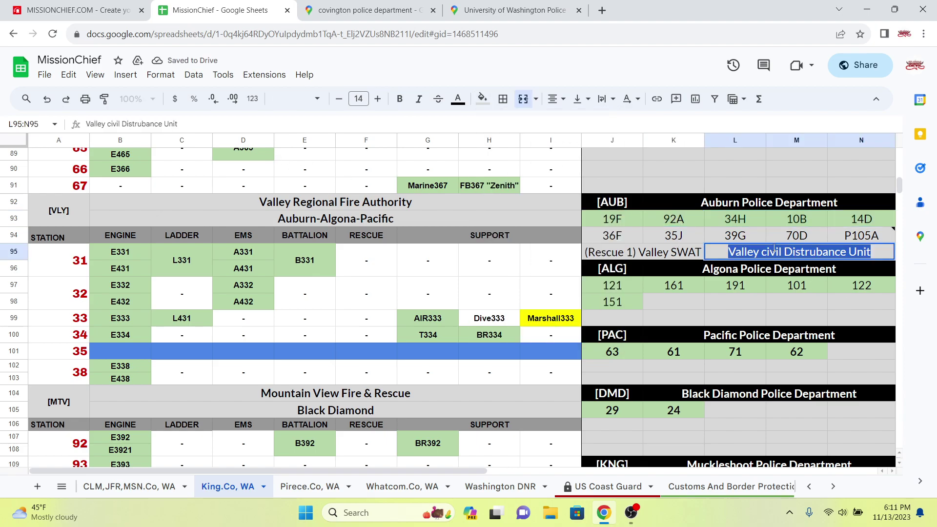
pyautogui.click(122, 11)
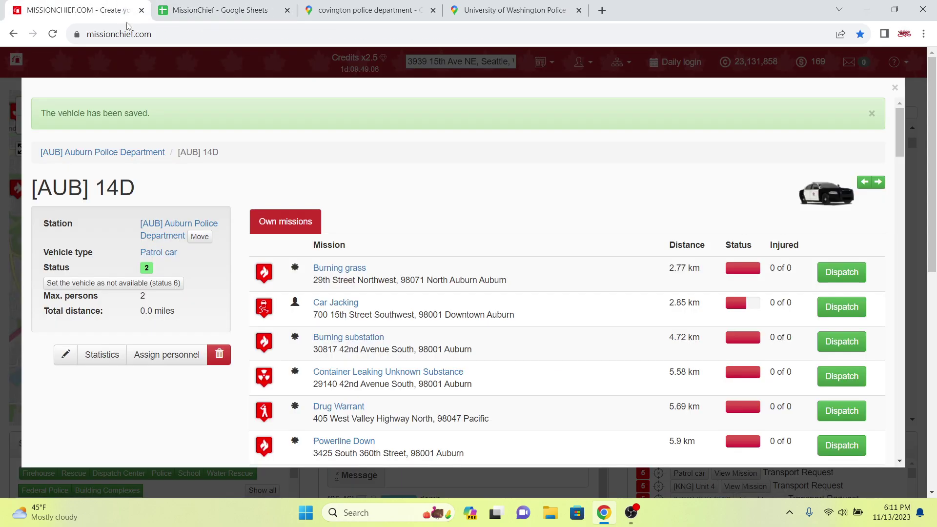
pyautogui.click(123, 153)
pyautogui.scroll(-5, 238, 264)
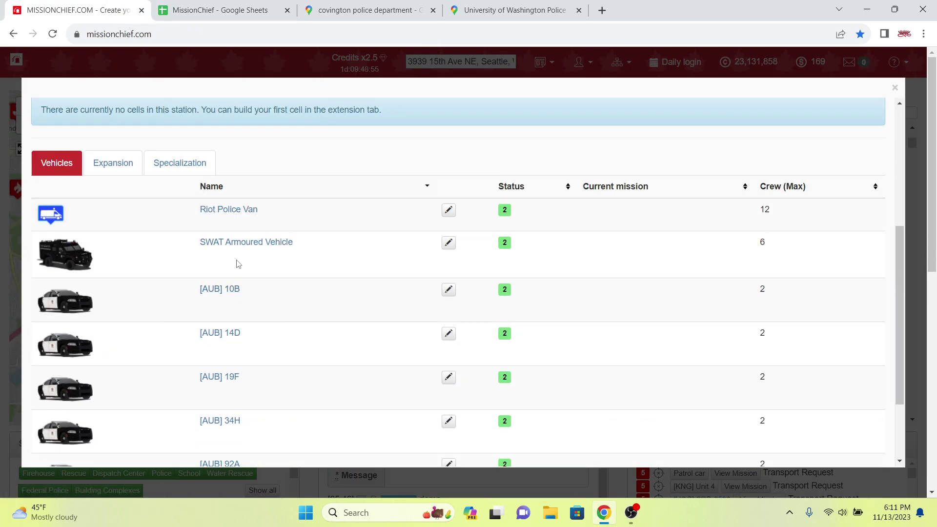
pyautogui.click(235, 214)
pyautogui.click(65, 310)
pyautogui.tripleClick(293, 202)
pyautogui.hotkey('ctrl', 'v')
# Correct the misspelled word in the van's call sign to Disturbance and save the vehicle
pyautogui.rightClick(301, 202)
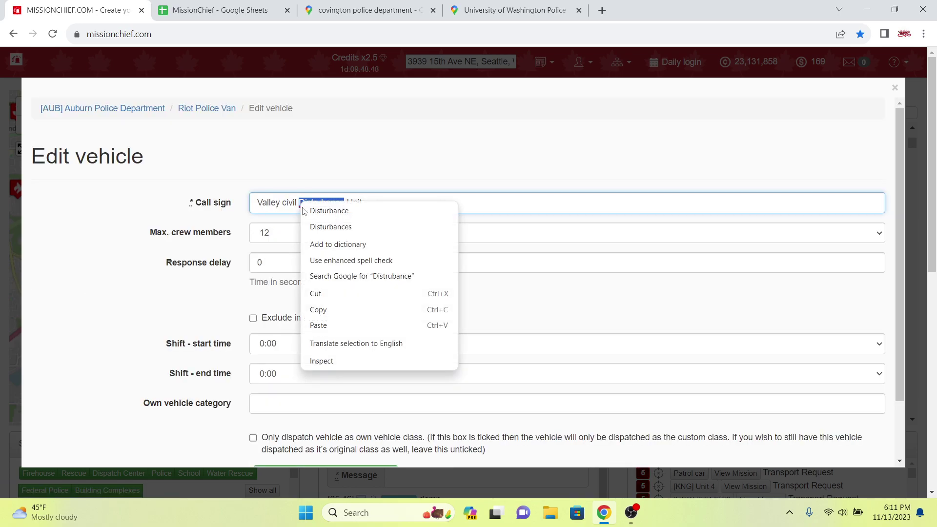
pyautogui.click(304, 211)
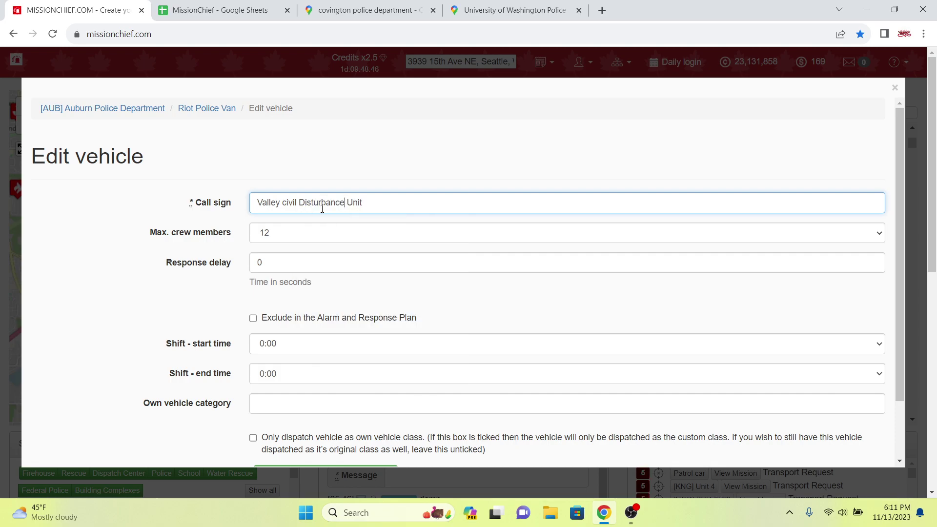
pyautogui.press('Return')
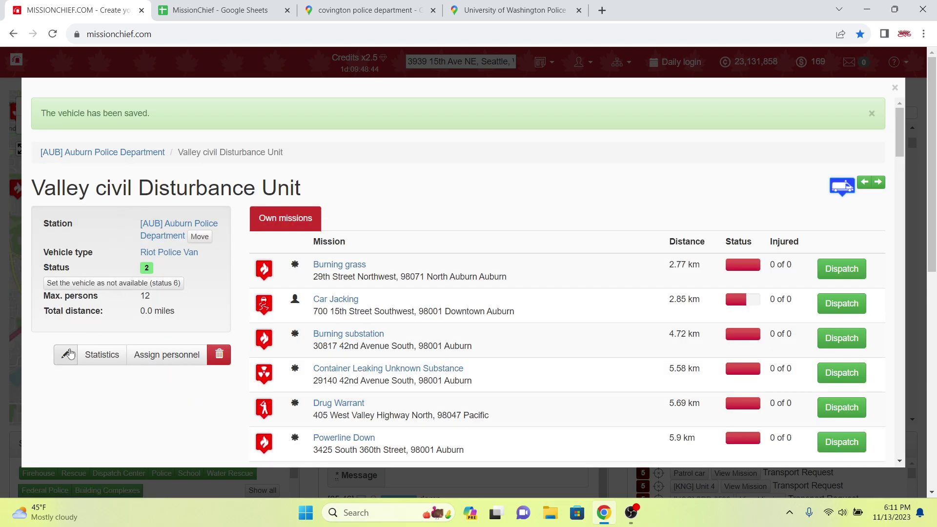
# Give the Valley civil Disturbance Unit the van picture from the MISC Apparatus graphic set
pyautogui.click(65, 354)
pyautogui.scroll(-2, 292, 341)
pyautogui.click(299, 404)
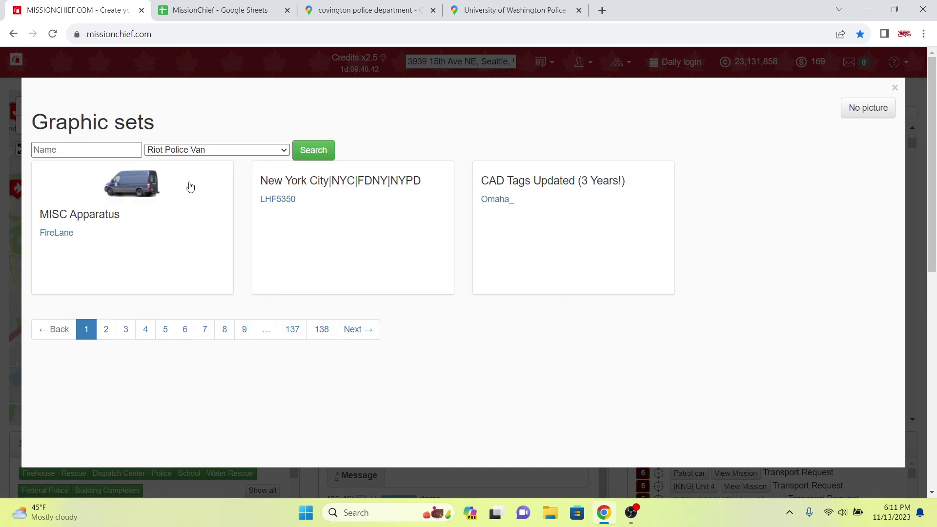
pyautogui.click(132, 184)
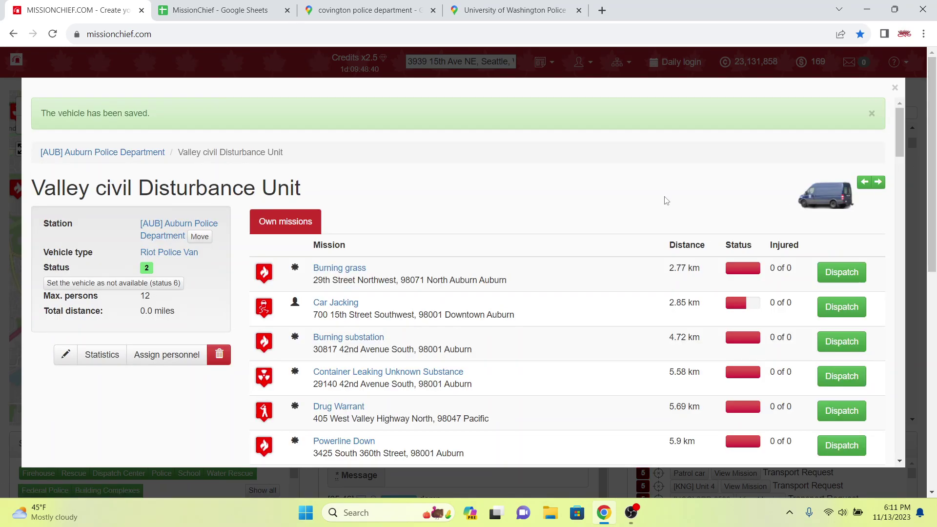
# Rename Auburn's SWAT Armoured Vehicle to (Rescue 1) Valley SWAT, as listed in the spreadsheet, and save it
pyautogui.click(156, 152)
pyautogui.scroll(-4, 257, 182)
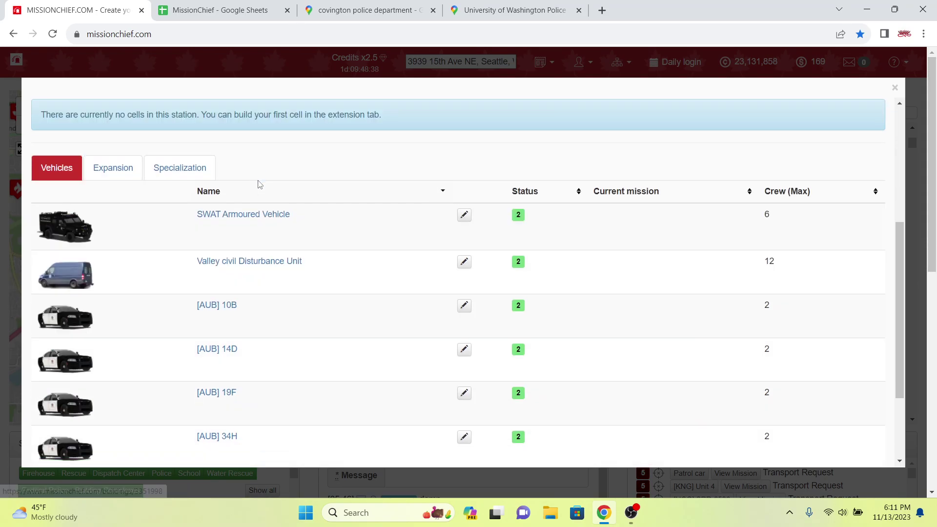
pyautogui.scroll(-1, 279, 190)
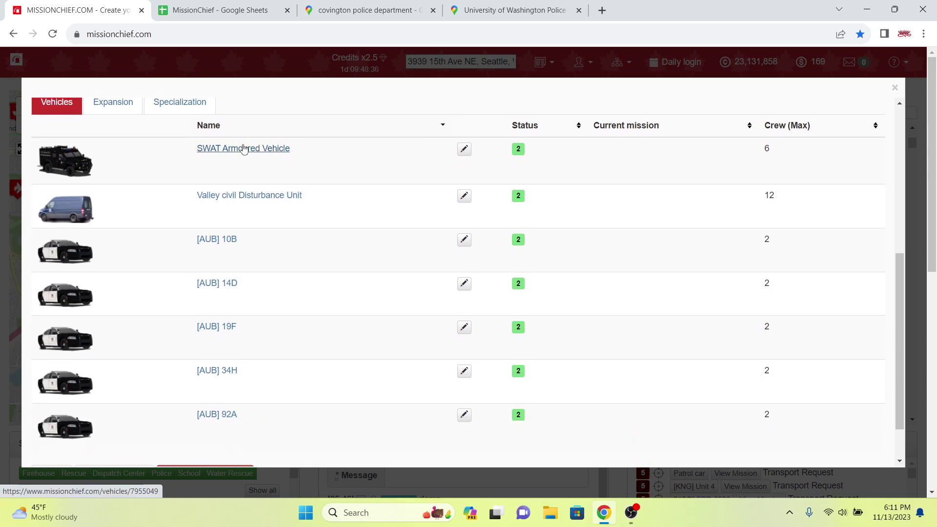
pyautogui.click(220, 10)
pyautogui.click(629, 254)
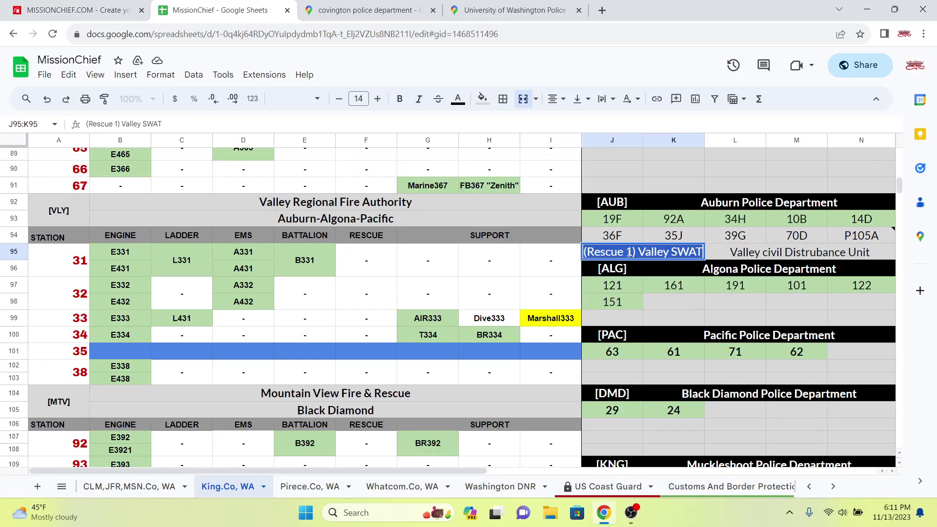
pyautogui.click(78, 10)
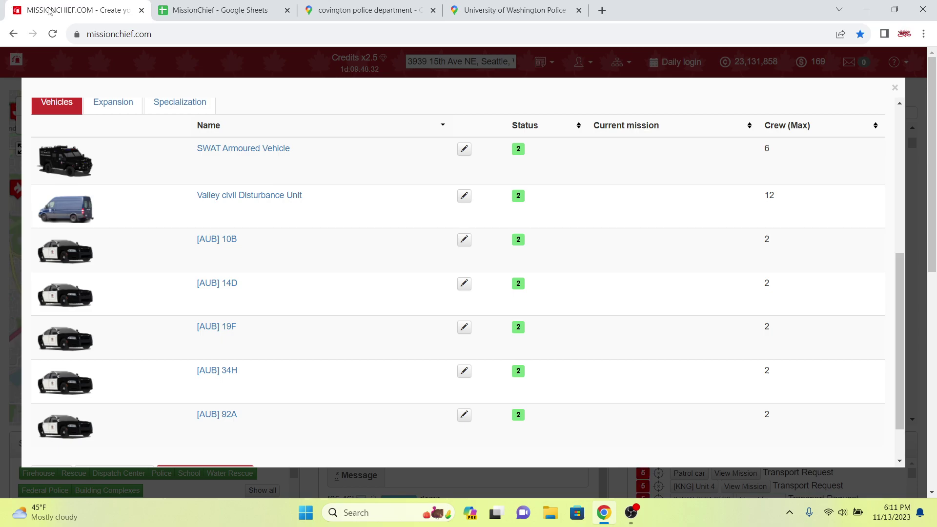
pyautogui.click(227, 151)
pyautogui.click(75, 331)
pyautogui.tripleClick(324, 203)
pyautogui.write('(Rescue 1) Valley SWAT')
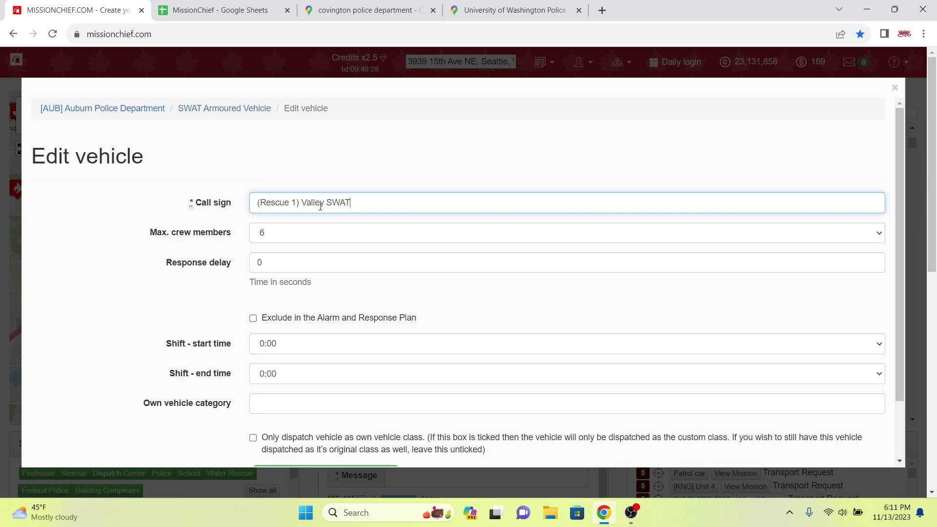
pyautogui.press('Return')
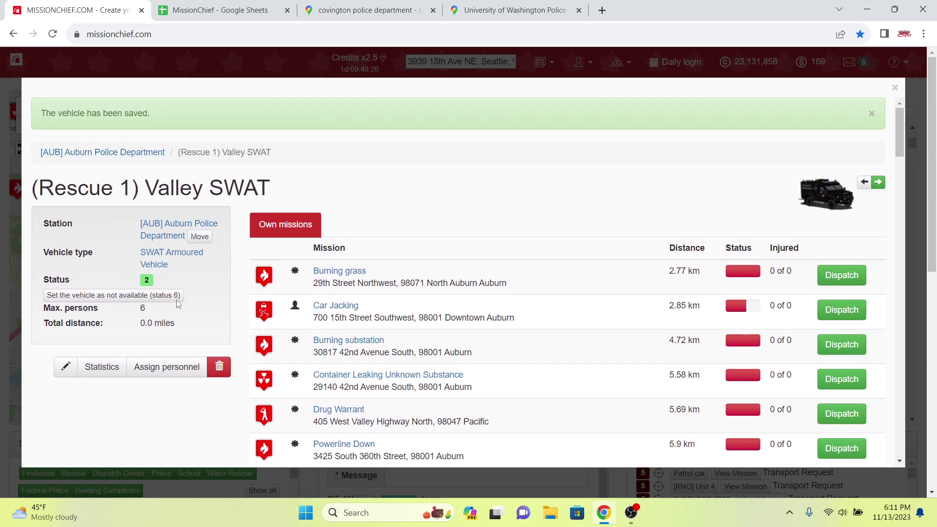
# Assign the six Auburn employees in the SWAT lesson to the (Rescue 1) Valley SWAT vehicle
pyautogui.click(166, 366)
pyautogui.scroll(-10, 357, 319)
pyautogui.click(655, 371)
pyautogui.click(643, 341)
pyautogui.click(634, 316)
pyautogui.click(615, 279)
pyautogui.click(614, 248)
pyautogui.click(614, 218)
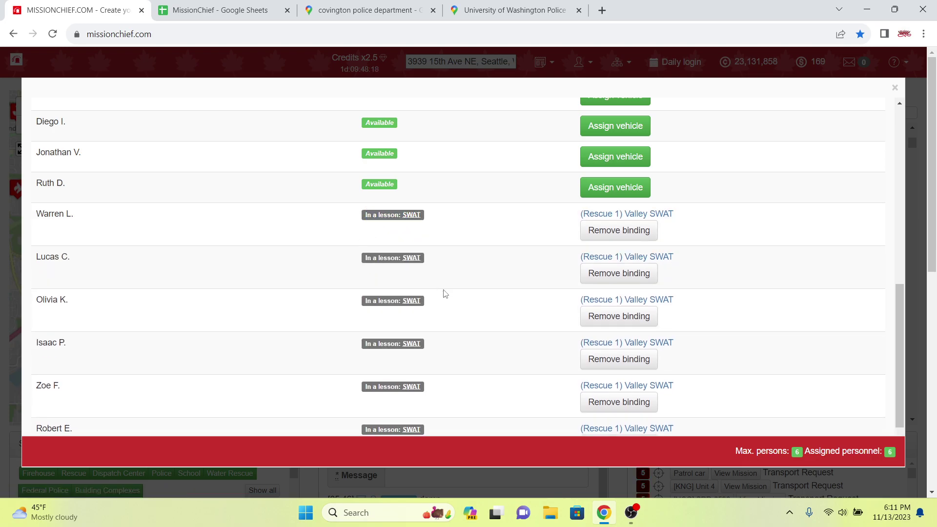
pyautogui.scroll(3, 446, 299)
pyautogui.scroll(5, 445, 299)
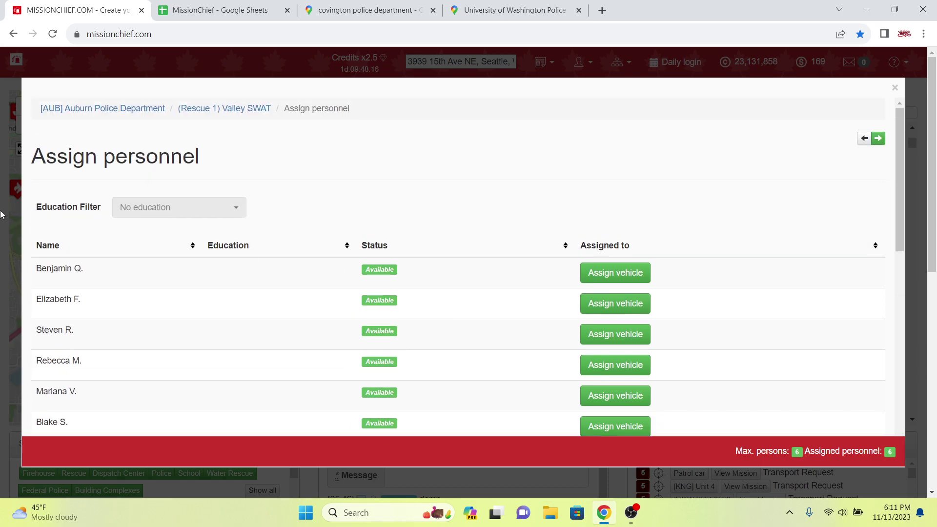
pyautogui.press('Escape')
# Fill the (Rescue 1) Valley SWAT and Valley civil Distrubance Unit cells in the spreadsheet with yellow
pyautogui.scroll(-1, 266, 223)
pyautogui.hotkey('ctrl', 'Tab')
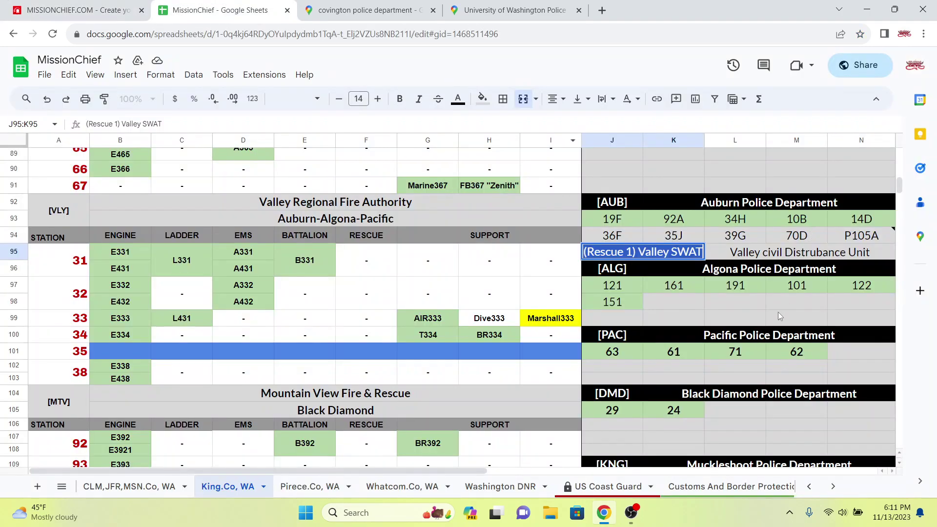
pyautogui.moveTo(771, 253); pyautogui.dragTo(634, 252)
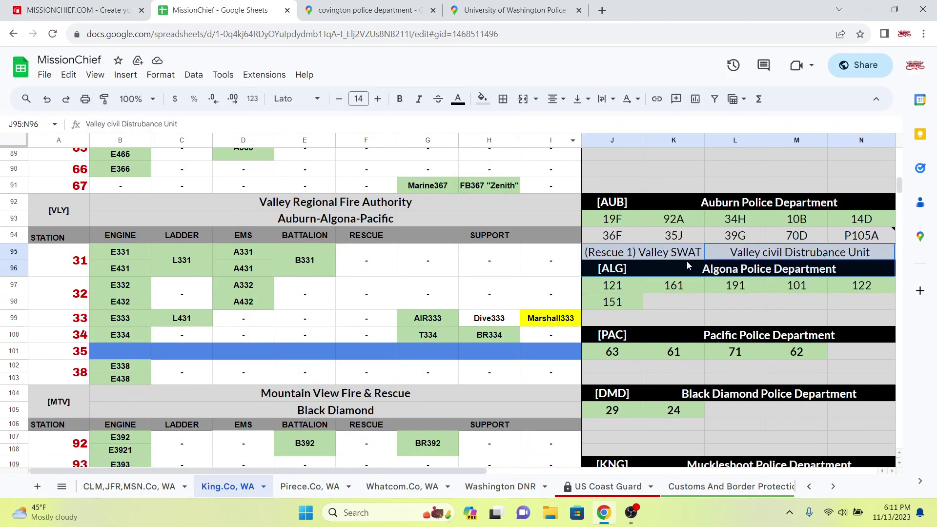
pyautogui.click(482, 99)
pyautogui.click(527, 155)
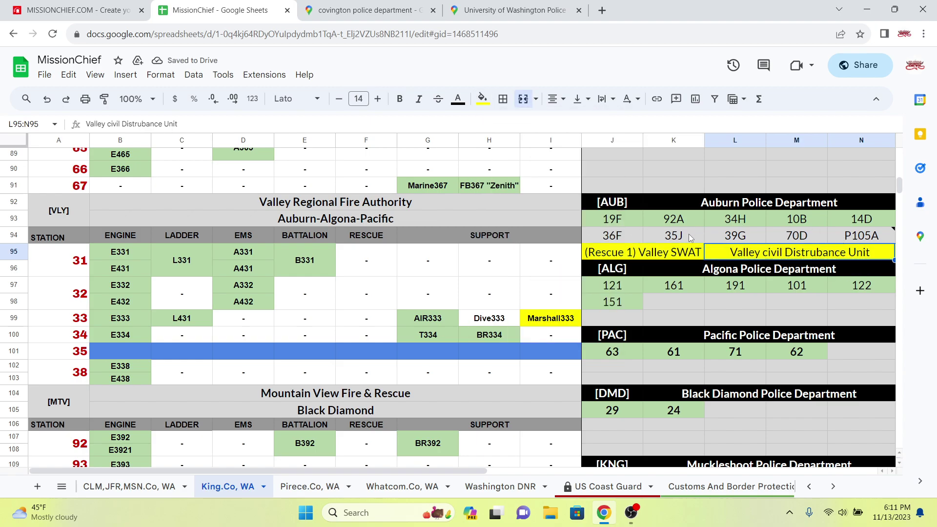
# Look through the police unit lists in the King.Co, WA sheet, from Covington and Auburn to Muckleshoot, for the next station to work on
pyautogui.moveTo(854, 241)
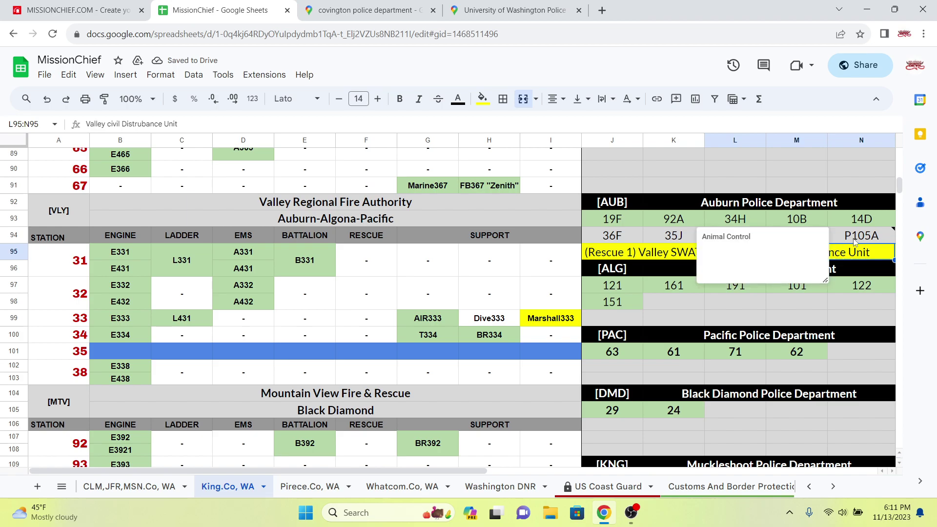
pyautogui.click(20, 6)
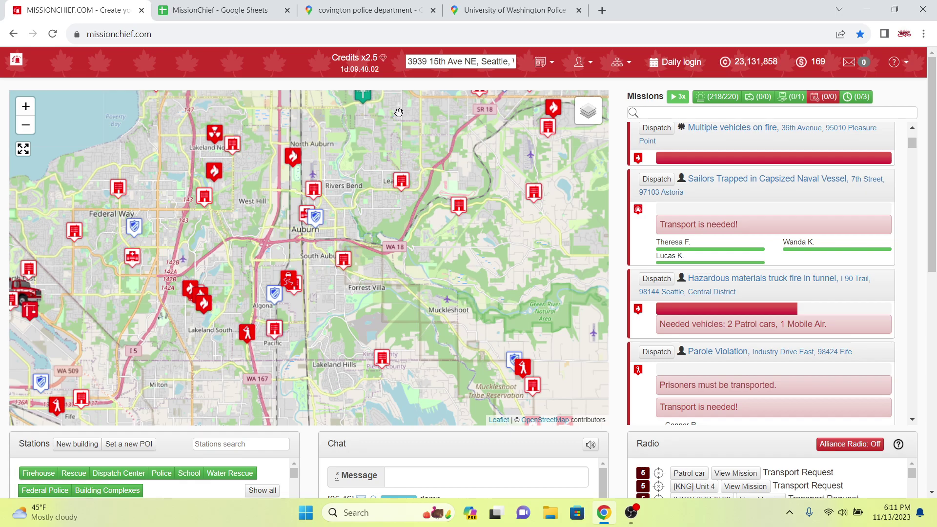
pyautogui.click(337, 9)
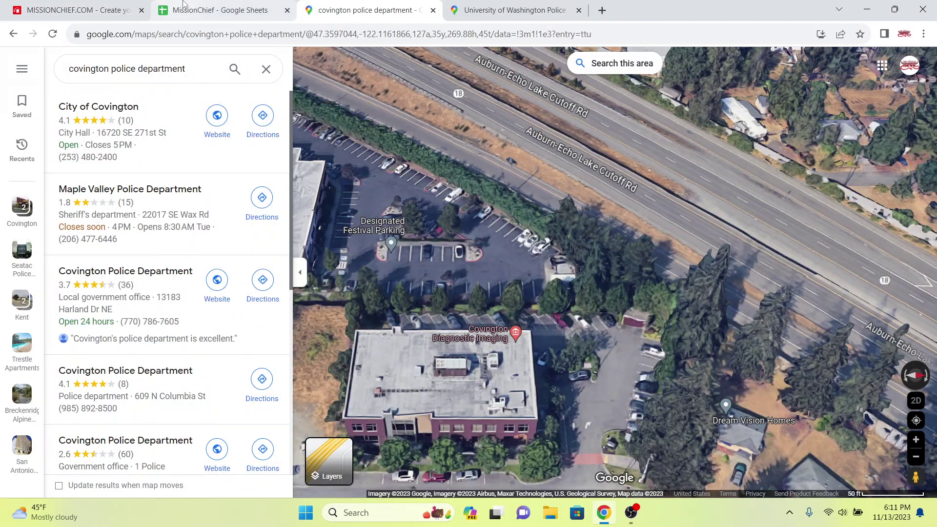
pyautogui.click(189, 5)
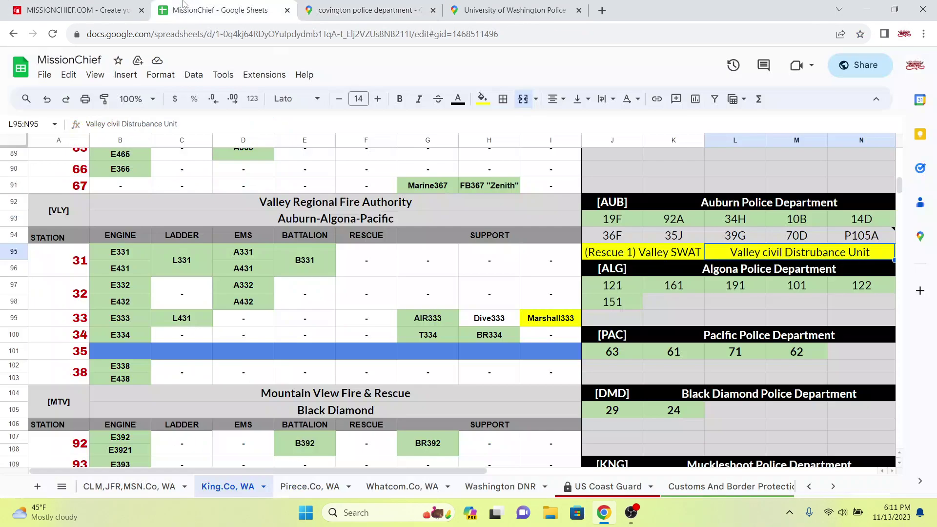
pyautogui.scroll(-2, 704, 350)
pyautogui.scroll(10, 705, 346)
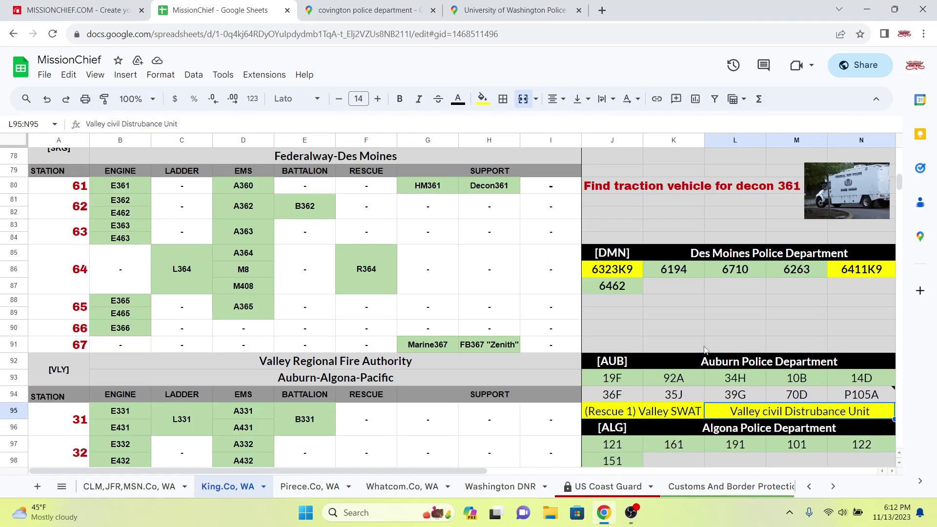
pyautogui.scroll(2, 704, 346)
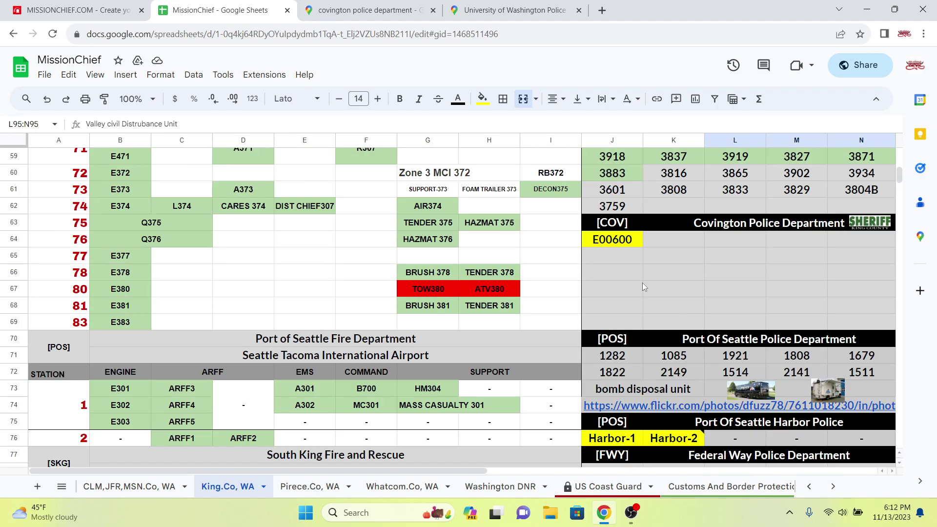
pyautogui.scroll(2, 642, 287)
pyautogui.scroll(-10, 642, 287)
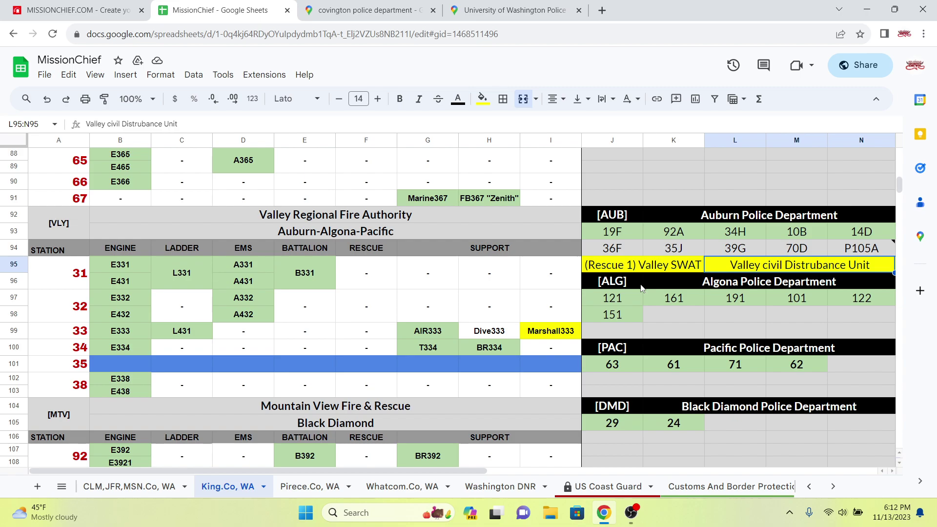
pyautogui.scroll(-3, 641, 287)
pyautogui.scroll(-1, 642, 287)
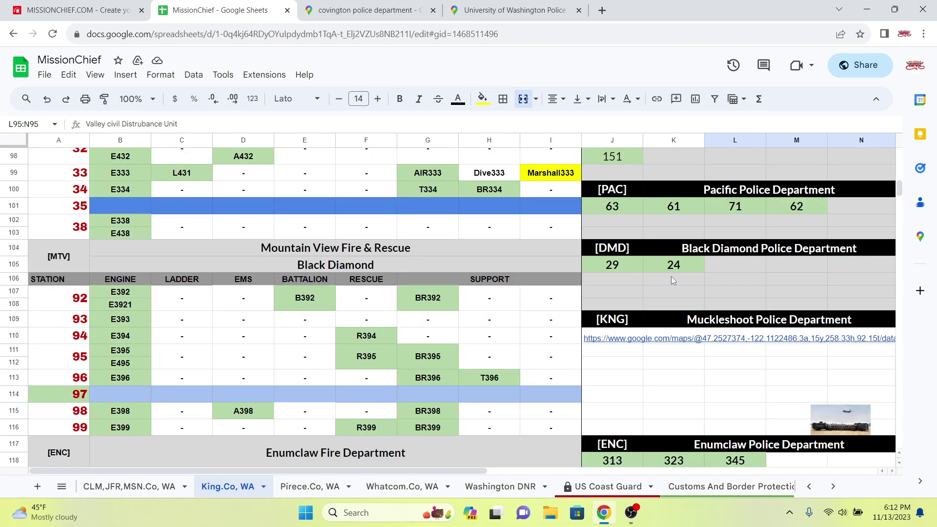
# Copy the Google Maps link listed under Muckleshoot Police Department in the spreadsheet and open it in a new browser tab
pyautogui.click(641, 338)
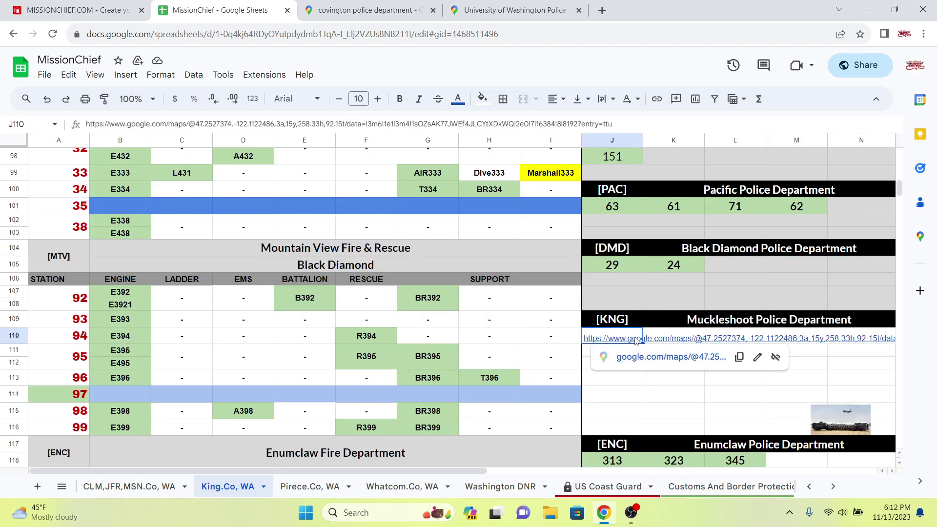
pyautogui.doubleClick(636, 336)
pyautogui.hotkey('ctrl', 'c')
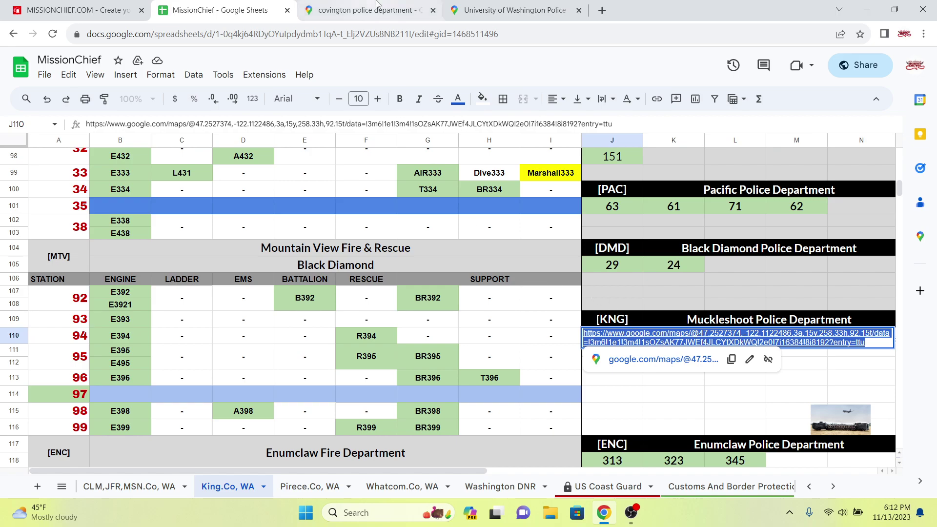
pyautogui.click(502, 9)
pyautogui.click(601, 10)
pyautogui.hotkey('ctrl', 'v')
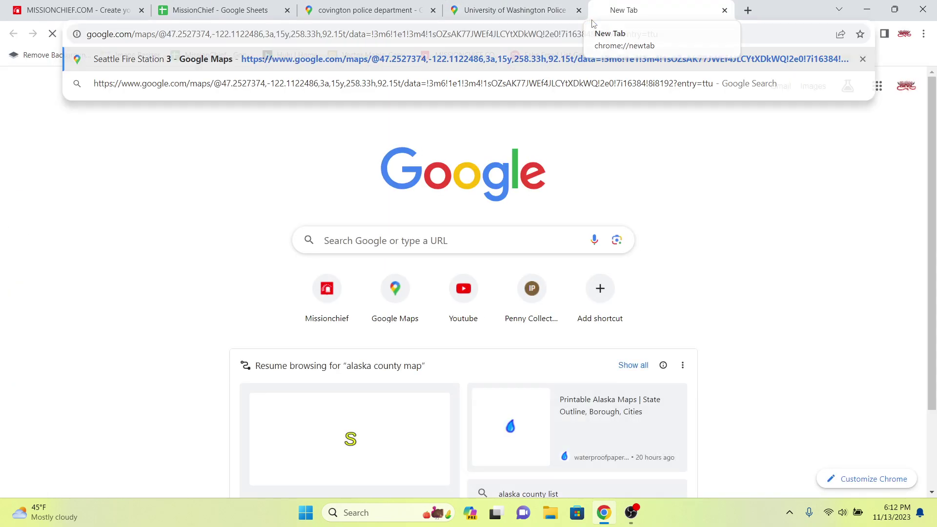
pyautogui.press('Return')
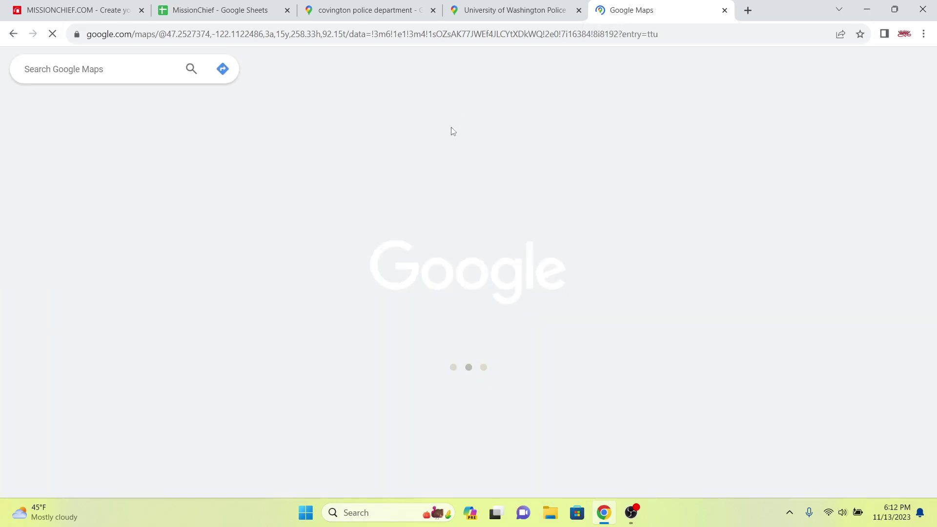
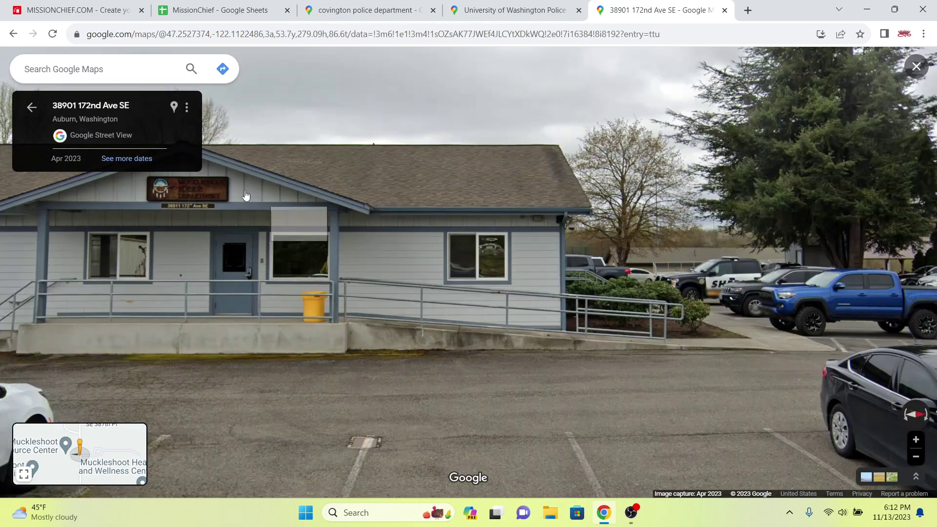
# Inspect the Muckleshoot police building in Street View and aerial view, and copy the address of the neighbouring House of Muckleshoot Culture
pyautogui.click(246, 196)
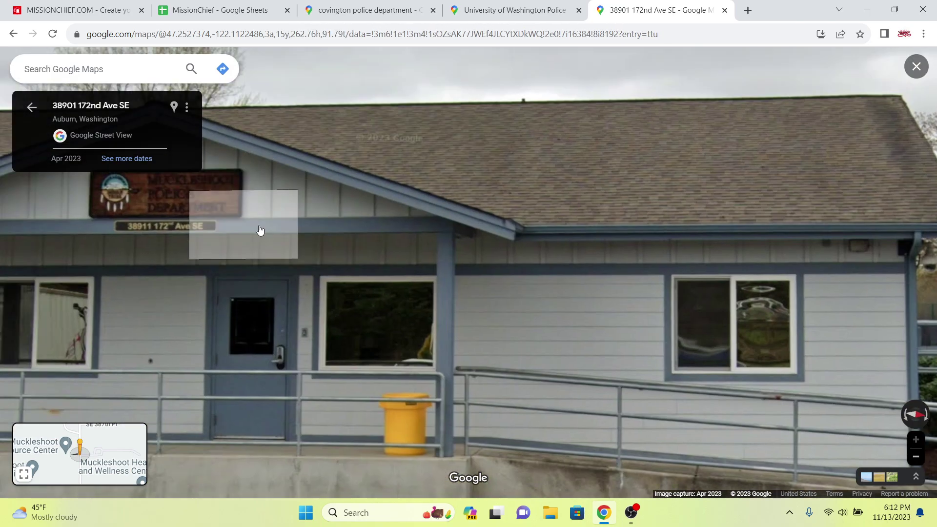
pyautogui.scroll(-3, 344, 249)
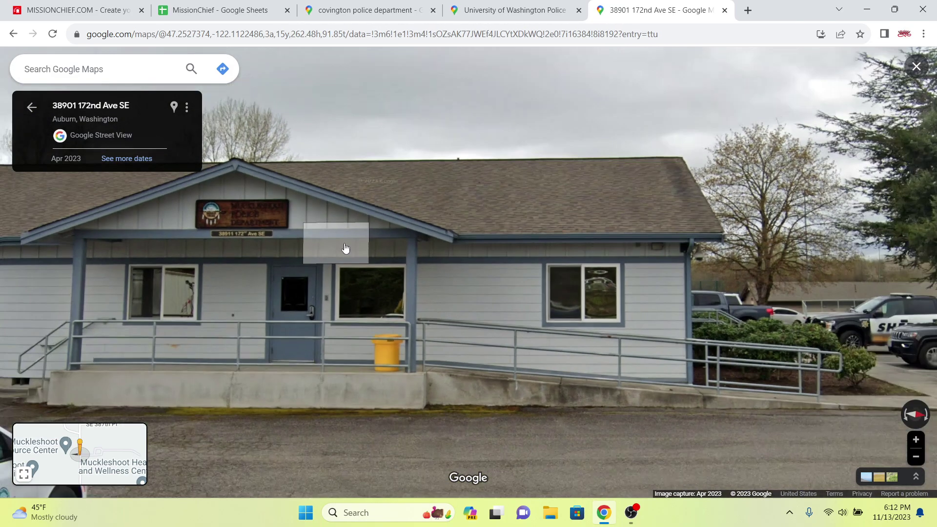
pyautogui.scroll(-5, 516, 269)
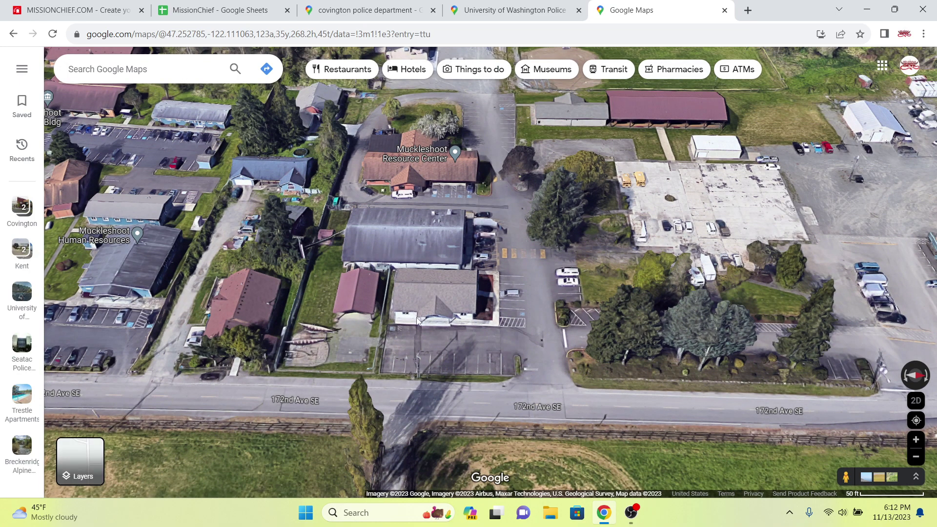
pyautogui.scroll(4, 417, 320)
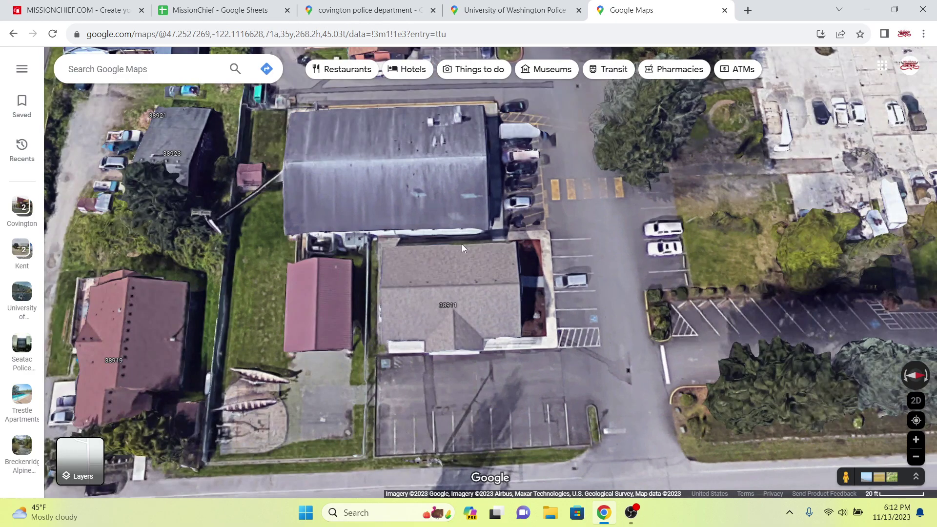
pyautogui.moveTo(462, 244); pyautogui.dragTo(443, 228)
pyautogui.scroll(2, 443, 228)
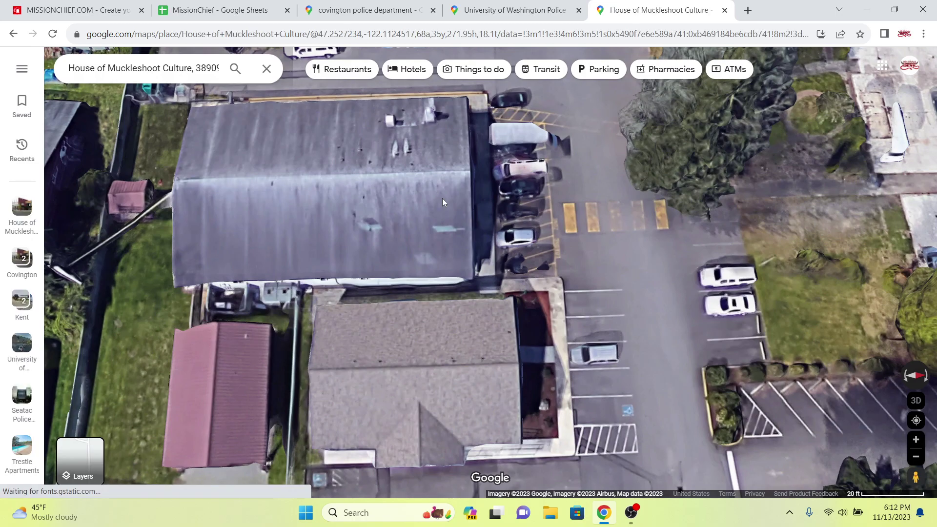
pyautogui.hotkey('ctrl', 'c')
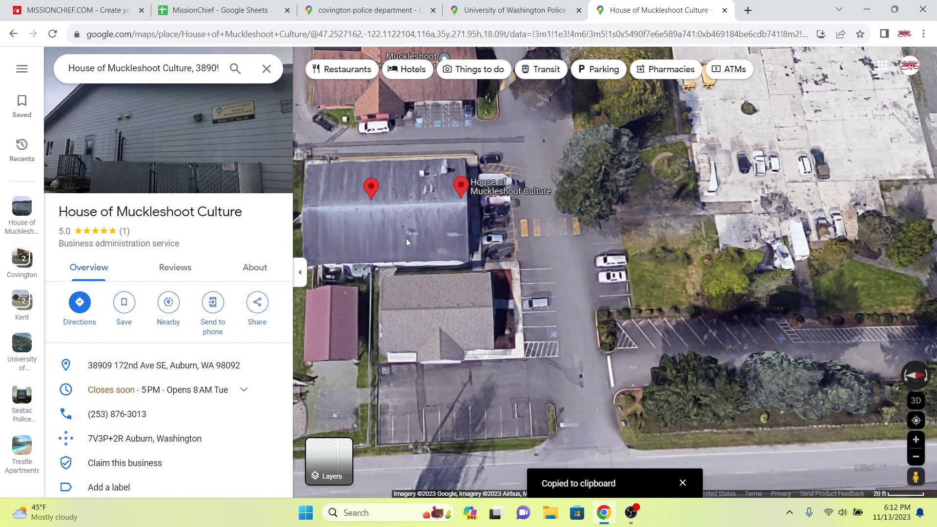
pyautogui.scroll(-2, 406, 242)
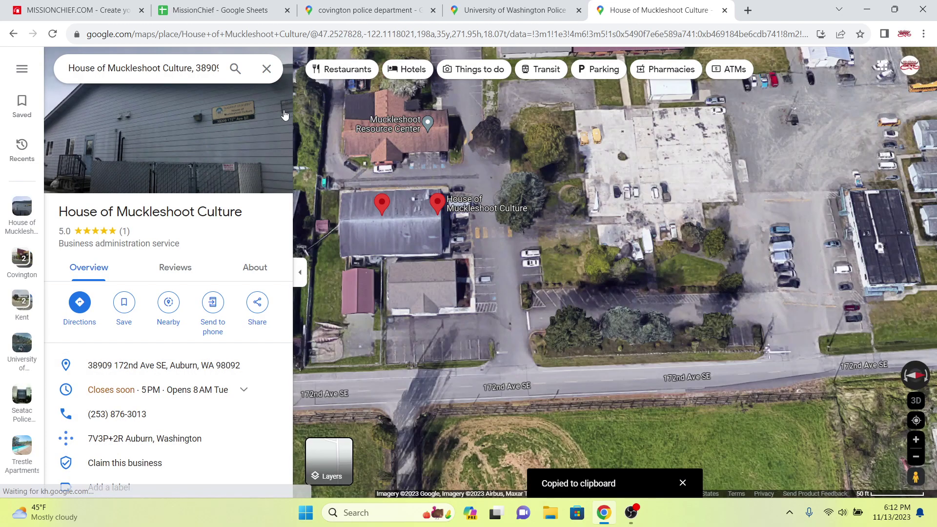
# Switch to MissionChief, search the map for the copied address and open the [KNG] Muckleshoot Police Department station there
pyautogui.click(107, 10)
pyautogui.rightClick(493, 61)
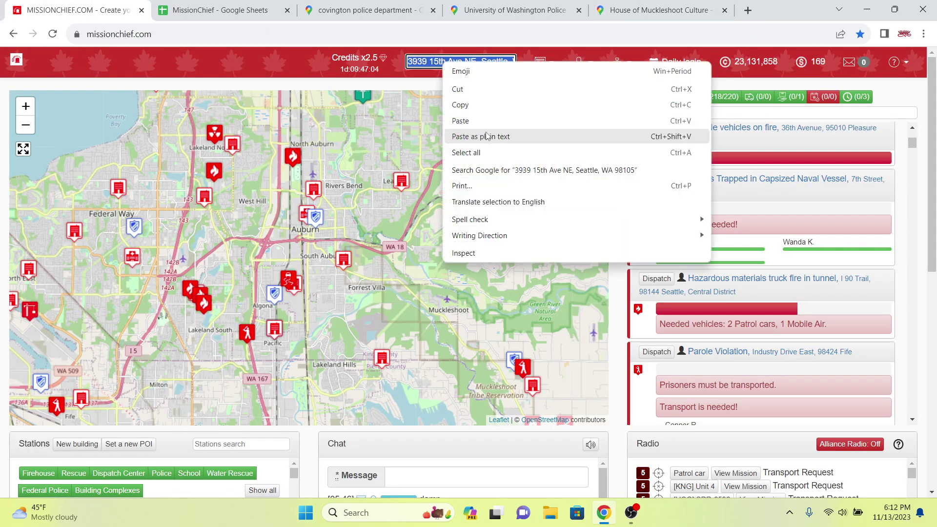
pyautogui.click(488, 131)
pyautogui.press('Return')
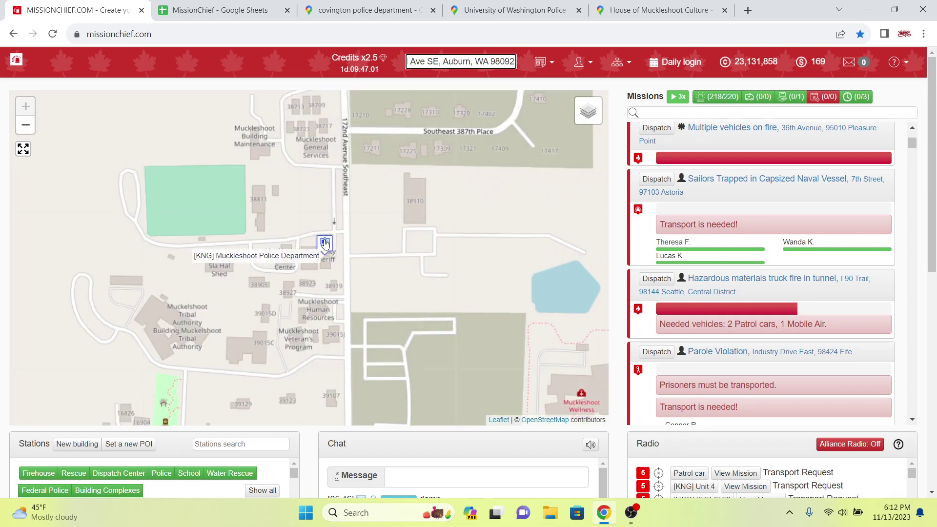
pyautogui.click(324, 243)
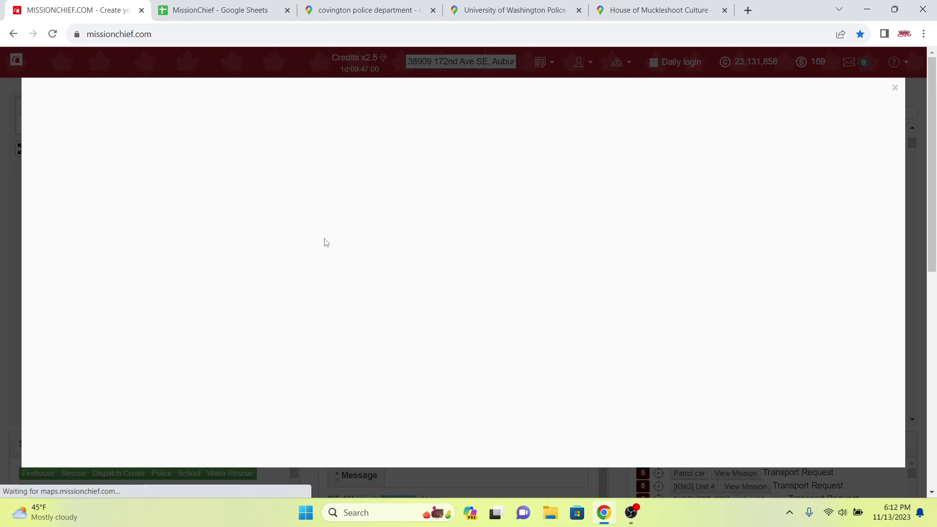
pyautogui.scroll(-1, 332, 235)
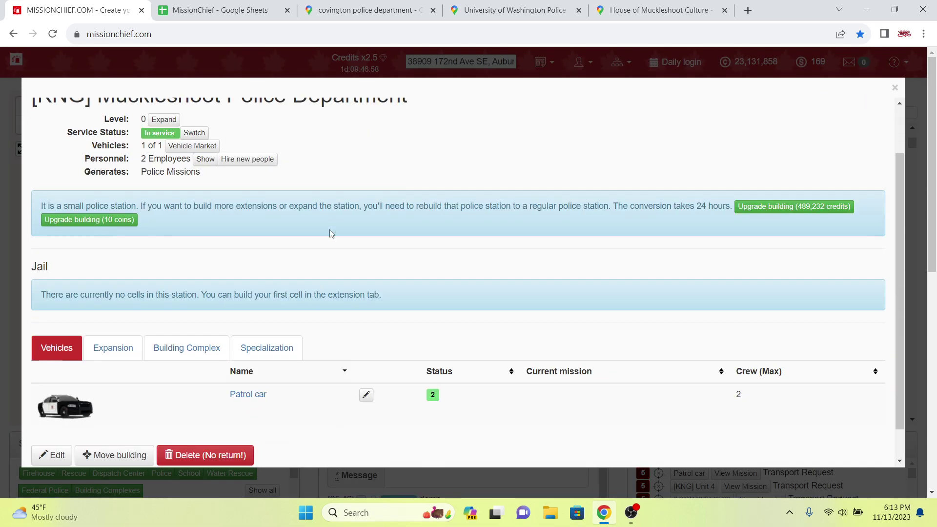
pyautogui.click(213, 9)
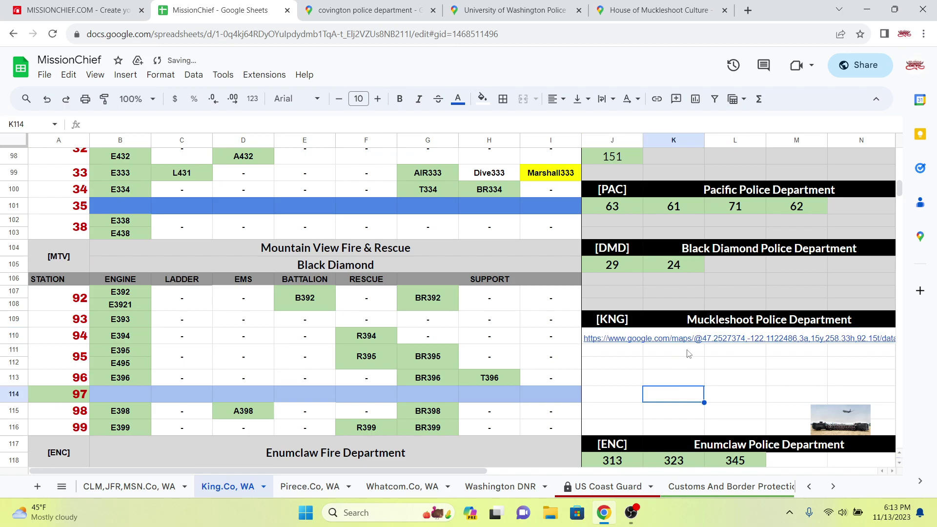
pyautogui.doubleClick(626, 339)
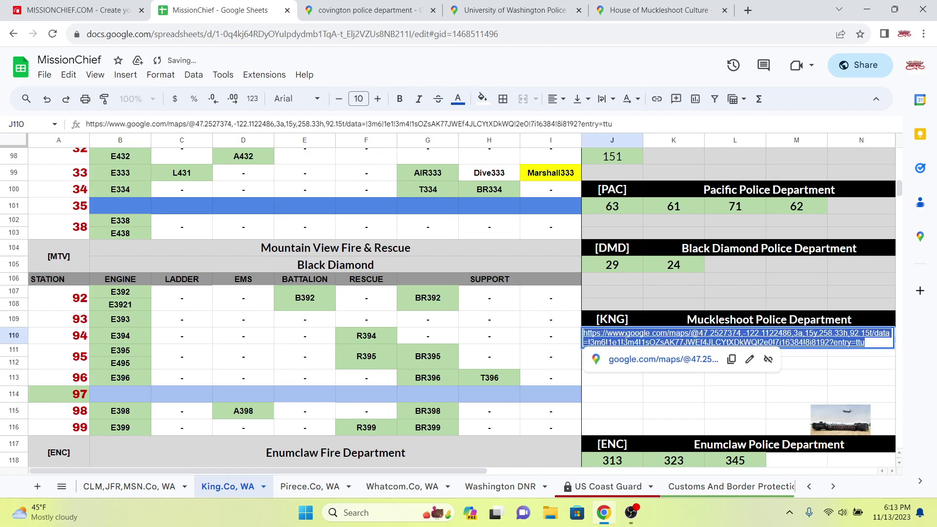
pyautogui.click(693, 415)
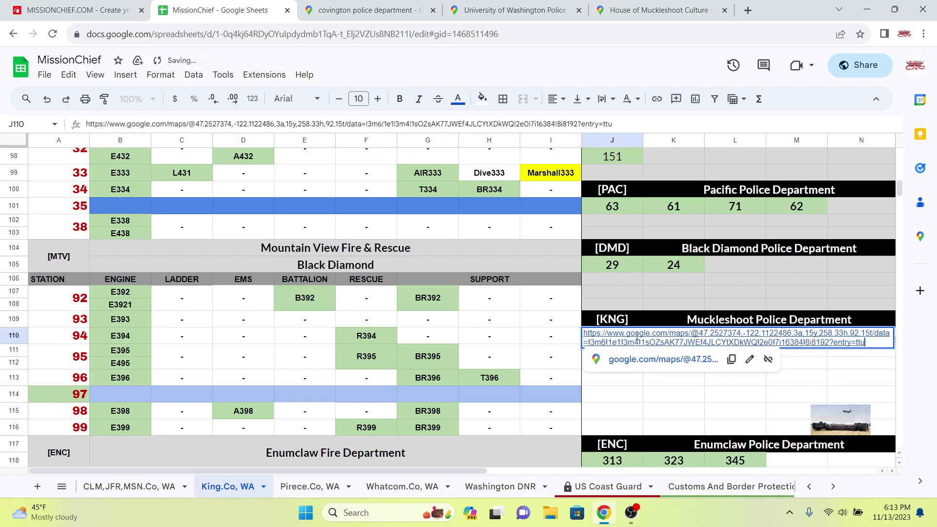
pyautogui.click(650, 400)
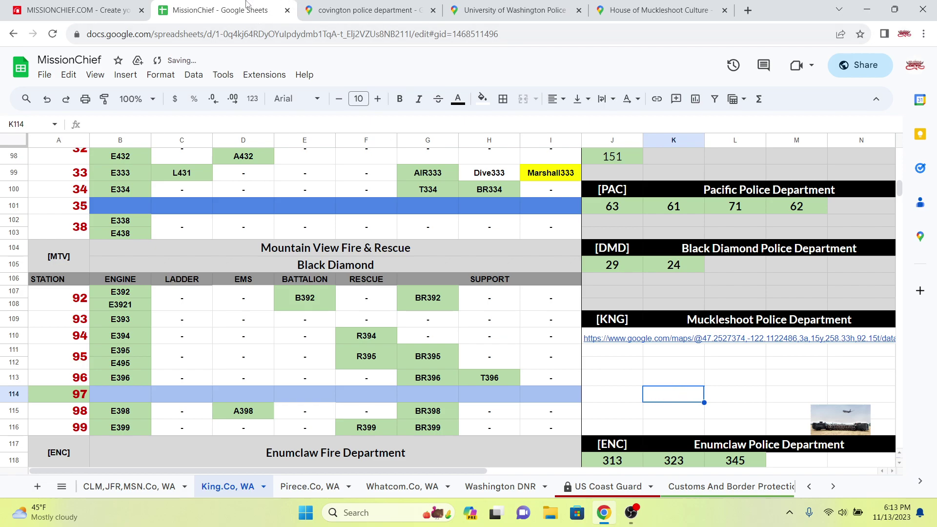
# Examine the Muckleshoot station's level, vehicles, personnel and upgrade options in MissionChief, and close its window
pyautogui.click(118, 8)
pyautogui.scroll(3, 210, 161)
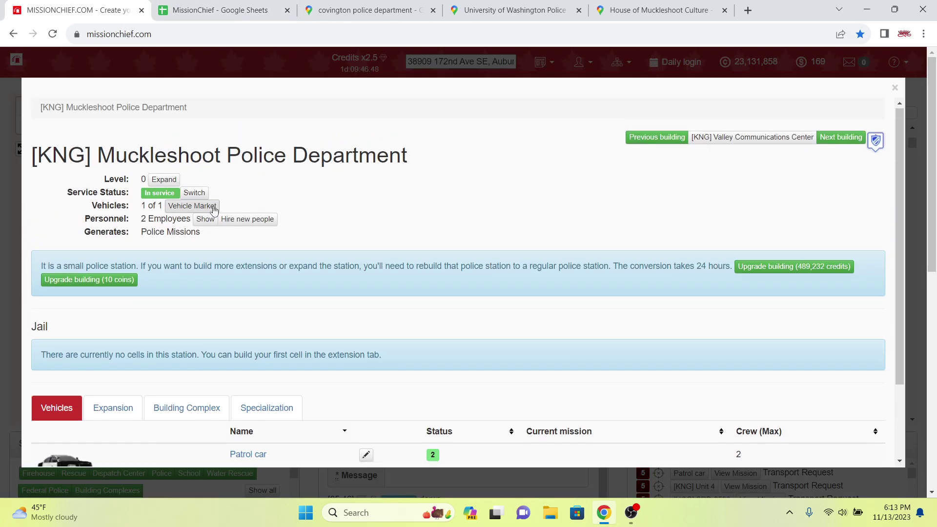
pyautogui.scroll(-2, 214, 209)
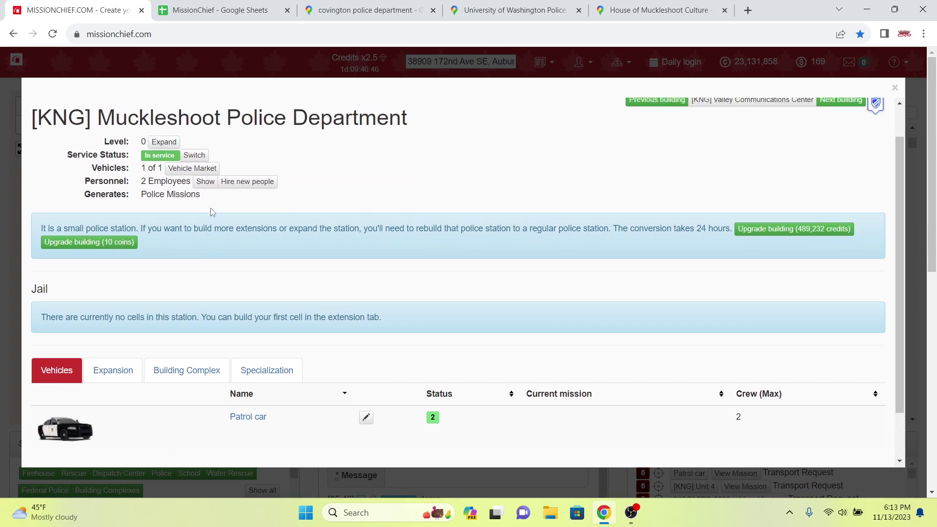
pyautogui.scroll(1, 211, 211)
pyautogui.scroll(-2, 211, 212)
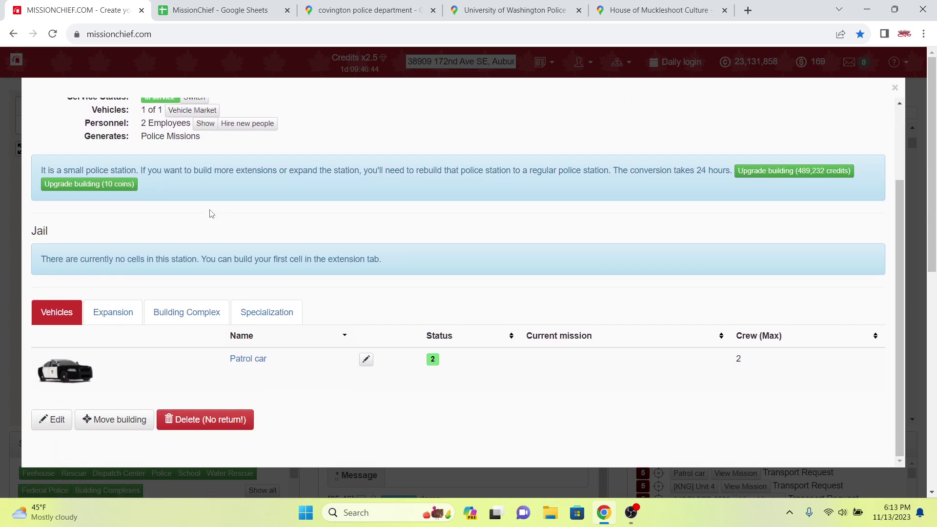
pyautogui.scroll(2, 211, 213)
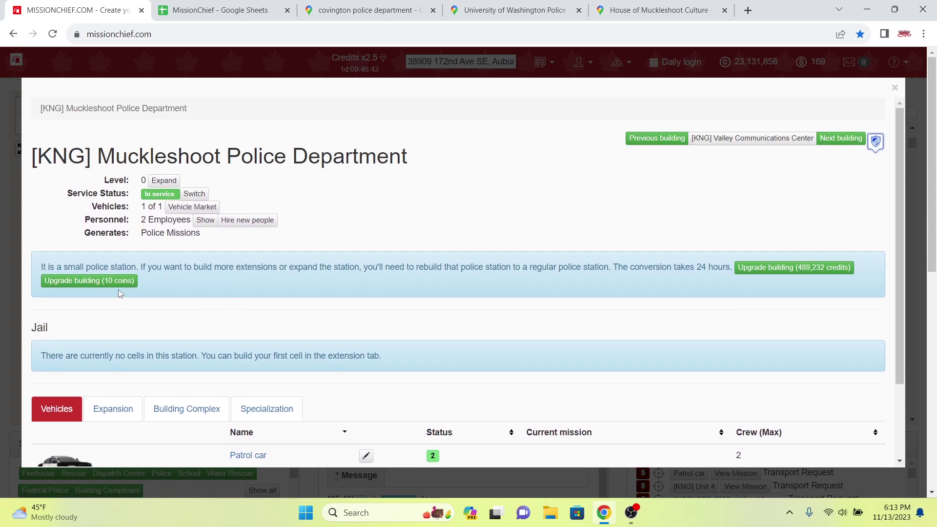
pyautogui.scroll(-2, 120, 293)
pyautogui.scroll(2, 264, 312)
pyautogui.press('Escape')
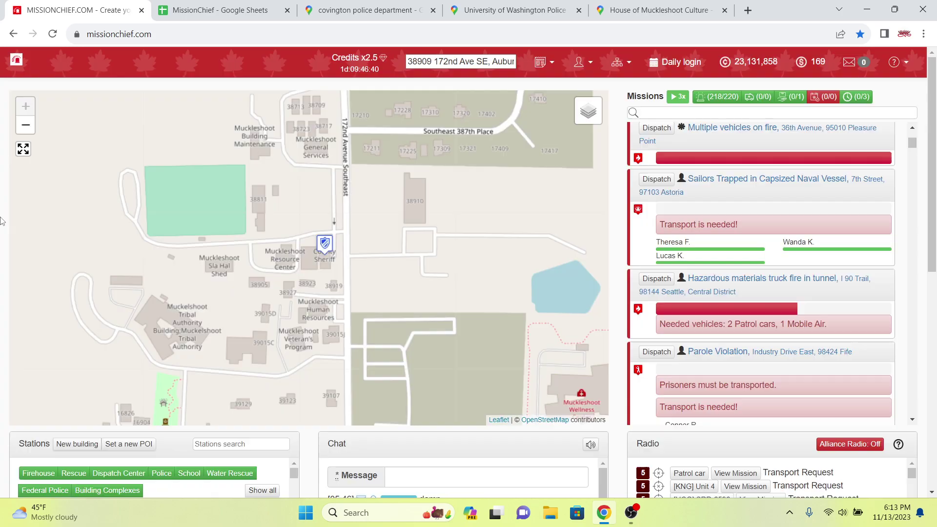
# Switch to the MissionChief spreadsheet, fill cells J110:N110 under Muckleshoot Police Department with red, and delete the Google Maps link there
pyautogui.scroll(-2, 137, 145)
pyautogui.click(258, 11)
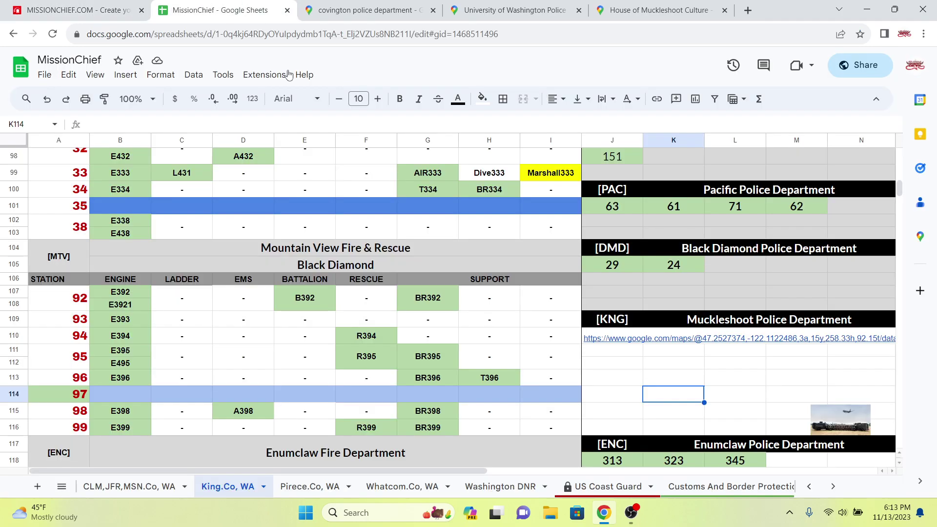
pyautogui.moveTo(610, 337); pyautogui.dragTo(854, 343)
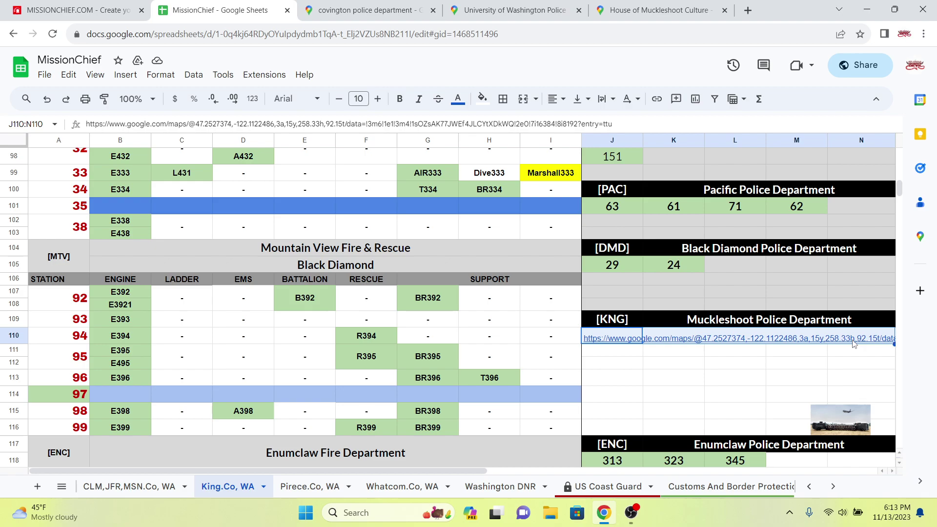
pyautogui.click(482, 99)
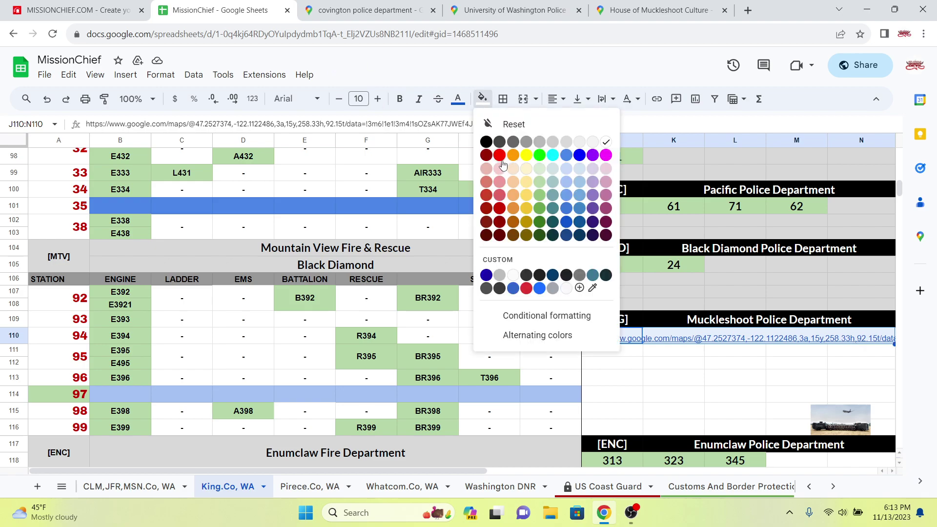
pyautogui.click(499, 155)
pyautogui.click(685, 356)
pyautogui.click(636, 337)
pyautogui.press('Delete')
pyautogui.click(680, 417)
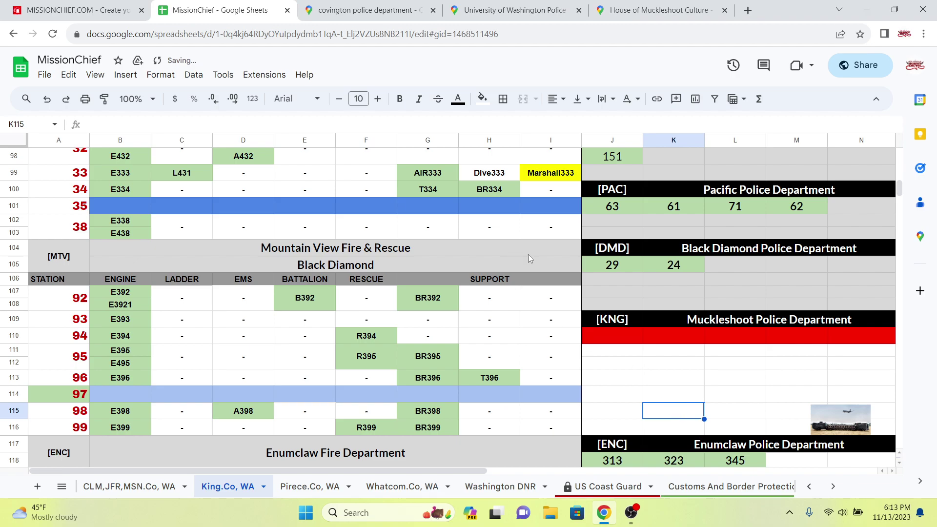
# Review the police department unit lists on the King.Co, WA sheet, from Enumclaw back up to the Seattle precincts
pyautogui.scroll(-3, 527, 250)
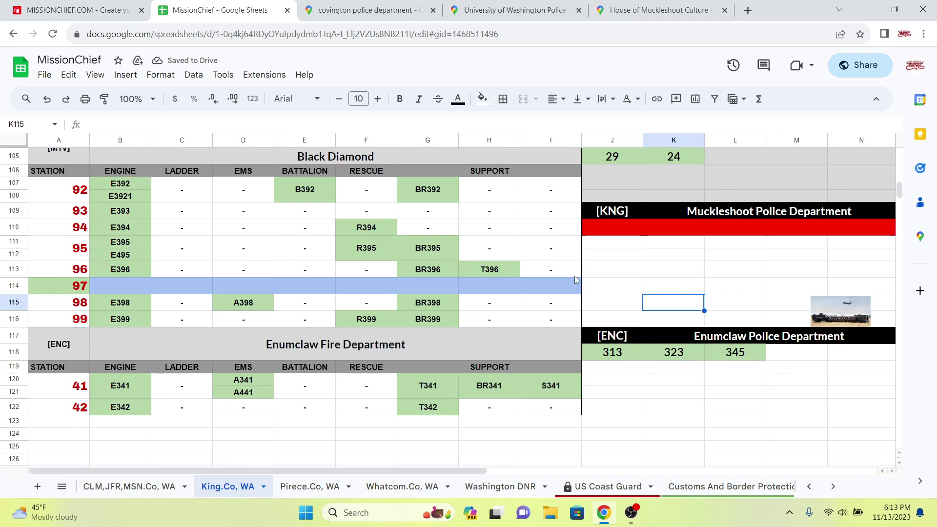
pyautogui.scroll(10, 576, 279)
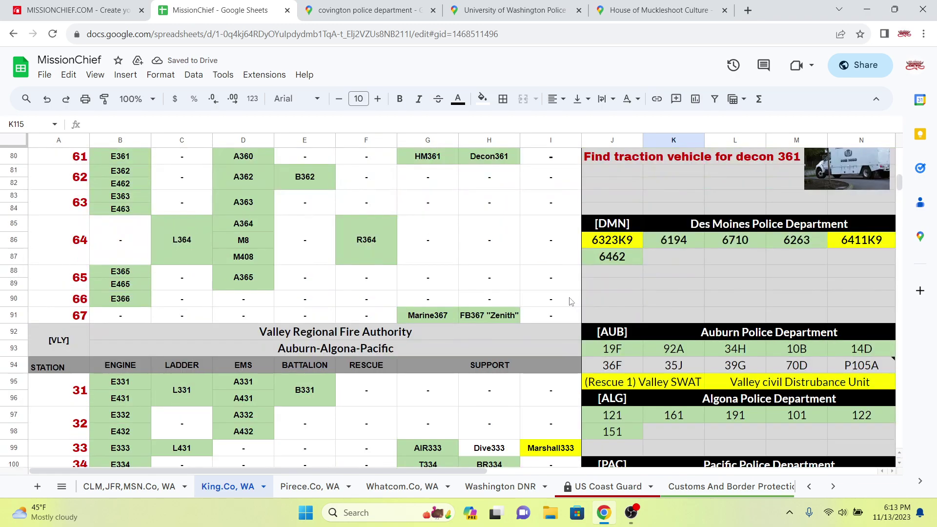
pyautogui.scroll(4, 592, 290)
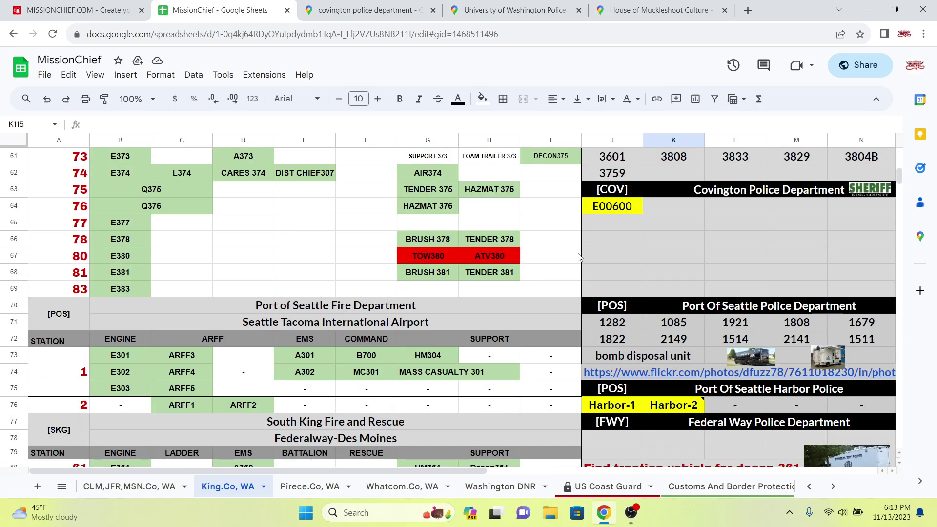
pyautogui.scroll(7, 596, 268)
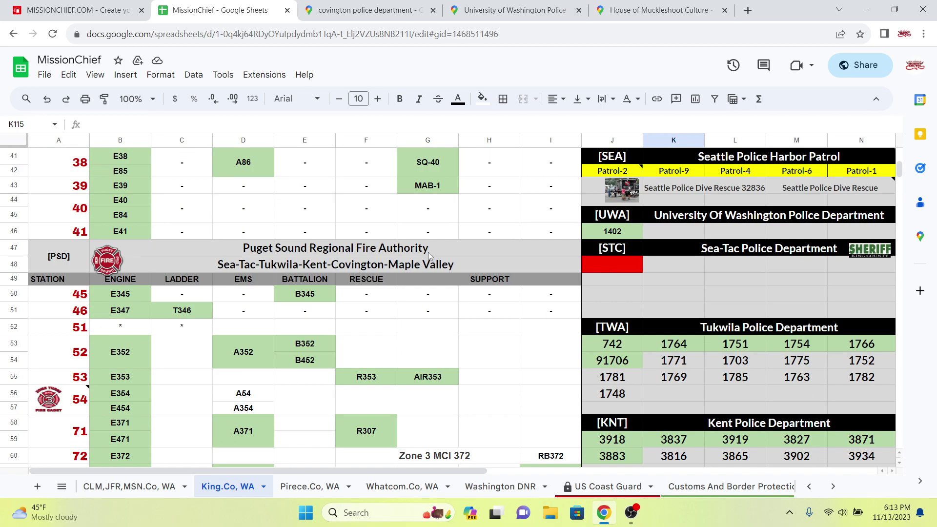
pyautogui.scroll(3, 429, 257)
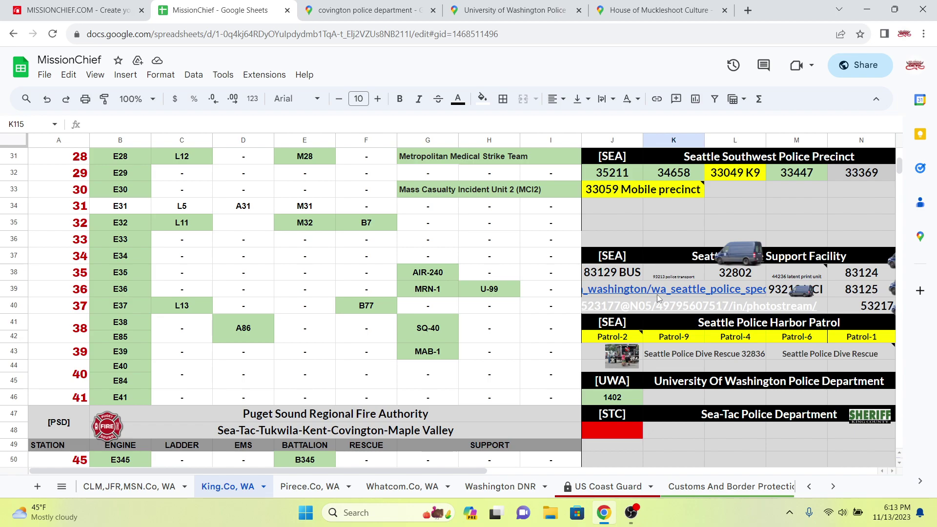
pyautogui.scroll(4, 656, 294)
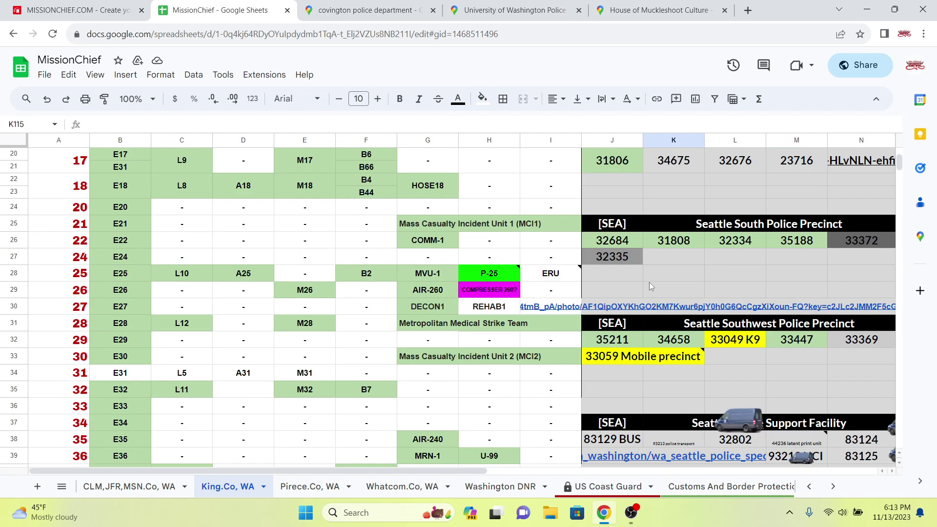
pyautogui.scroll(5, 682, 315)
pyautogui.scroll(3, 683, 312)
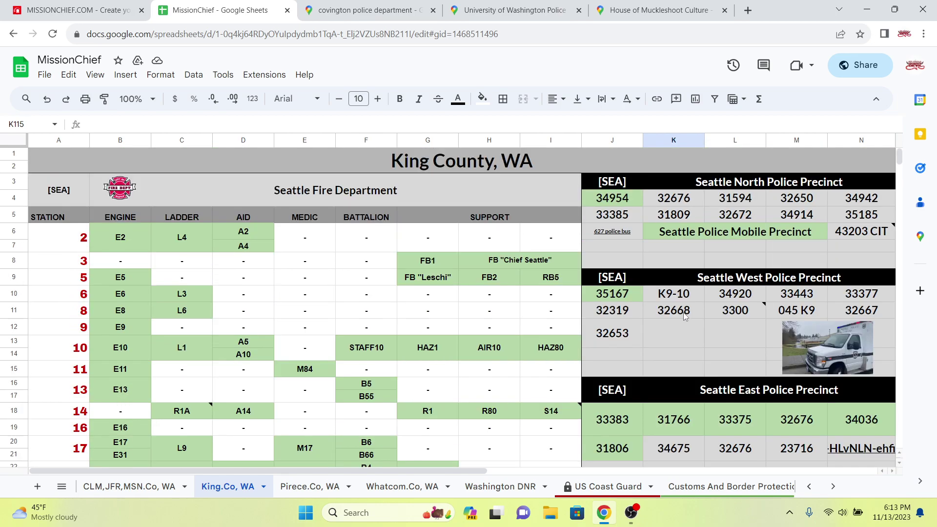